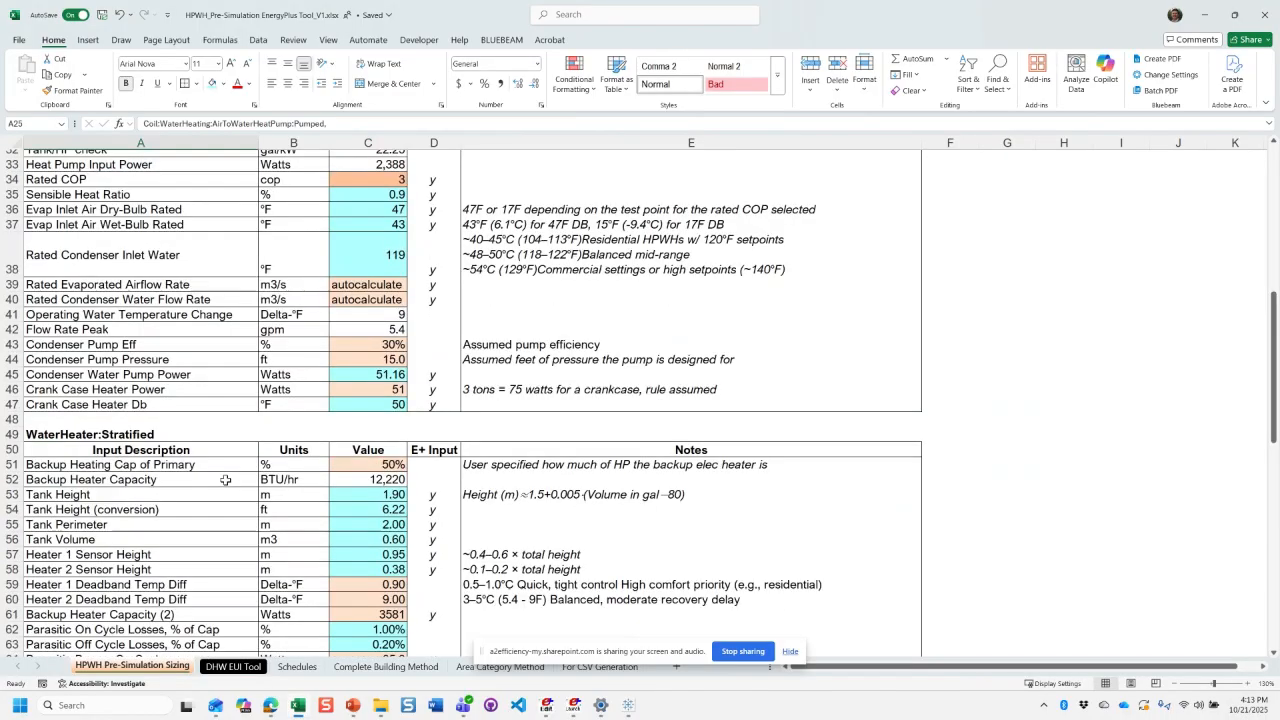
scroll(226, 480, "down", 5)
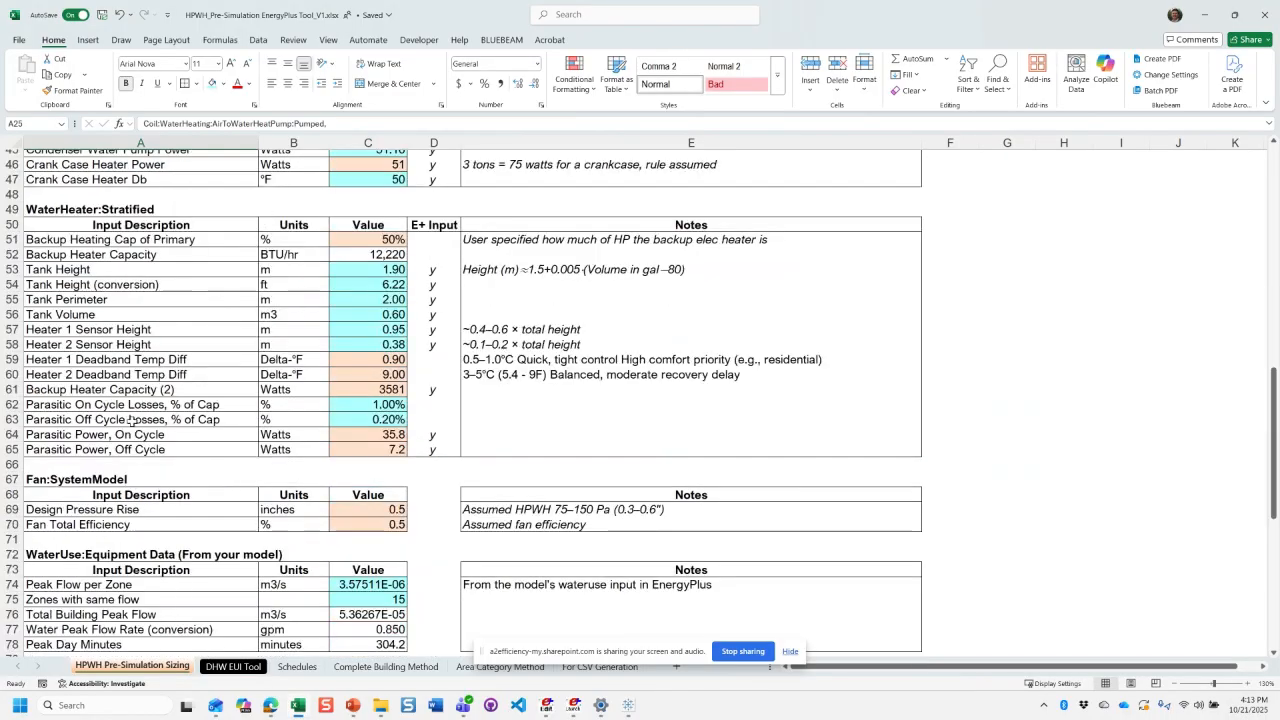
- Review the WaterHeater:Stratified and Fan:SystemModel input sections of the HPWH Pre-Simulation Sizing sheet
left_click(148, 210)
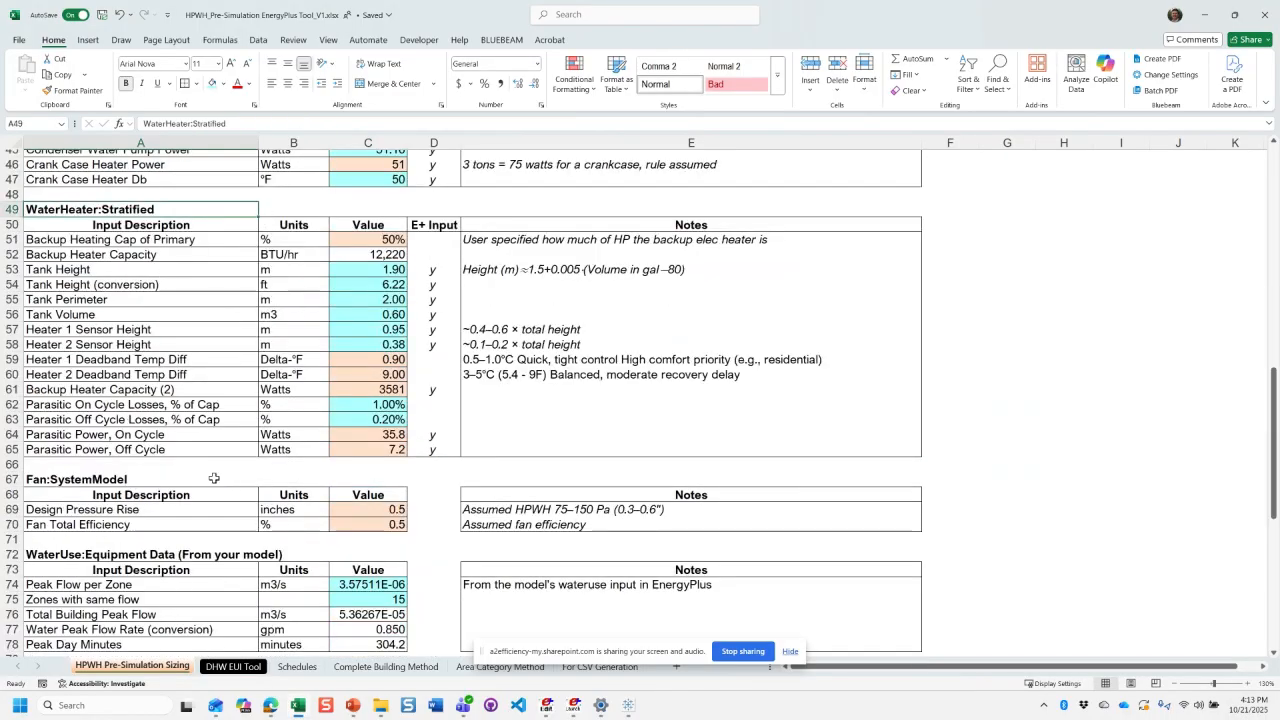
scroll(214, 479, "down", 3)
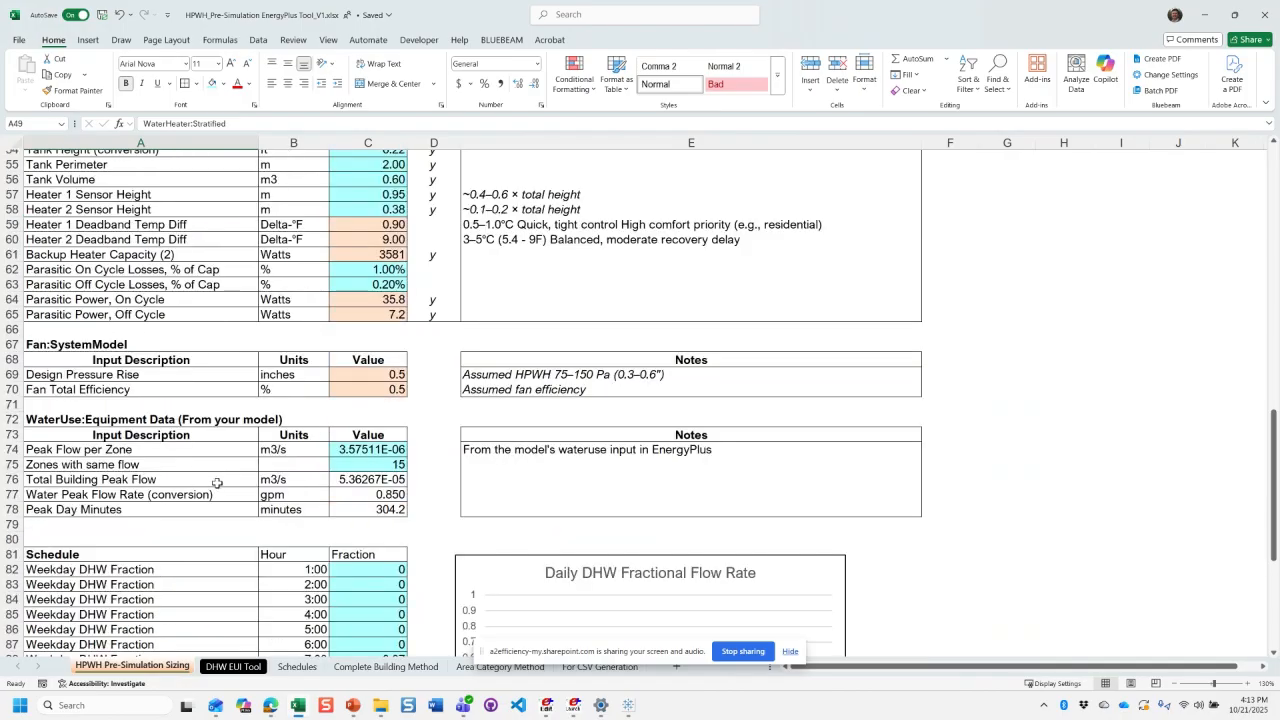
left_click_drag(115, 345, 115, 375)
scroll(128, 410, "up", 4)
scroll(128, 410, "up", 3)
left_click(145, 360)
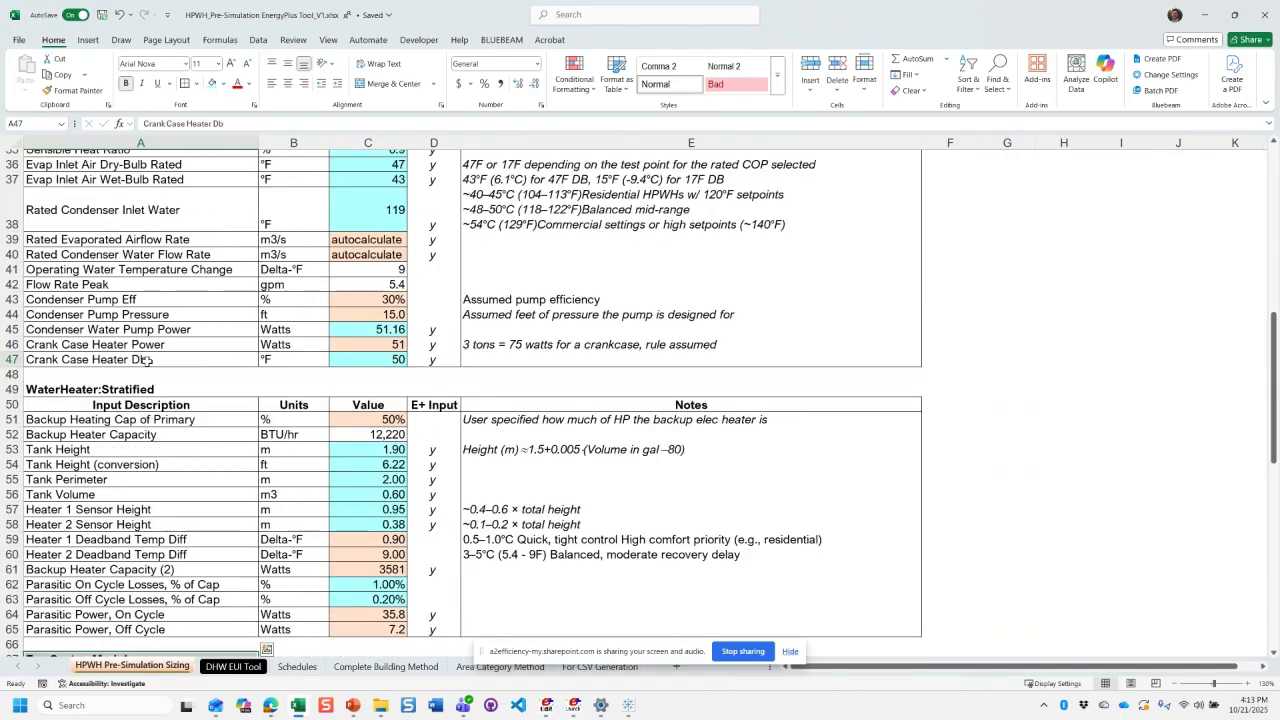
left_click(136, 374)
- Review the Coil:WaterHeating:AirToWaterHeatPump:Pumped inputs, from the section heading down to Crank Case Heater Db
scroll(128, 389, "up", 2)
scroll(175, 249, "up", 3)
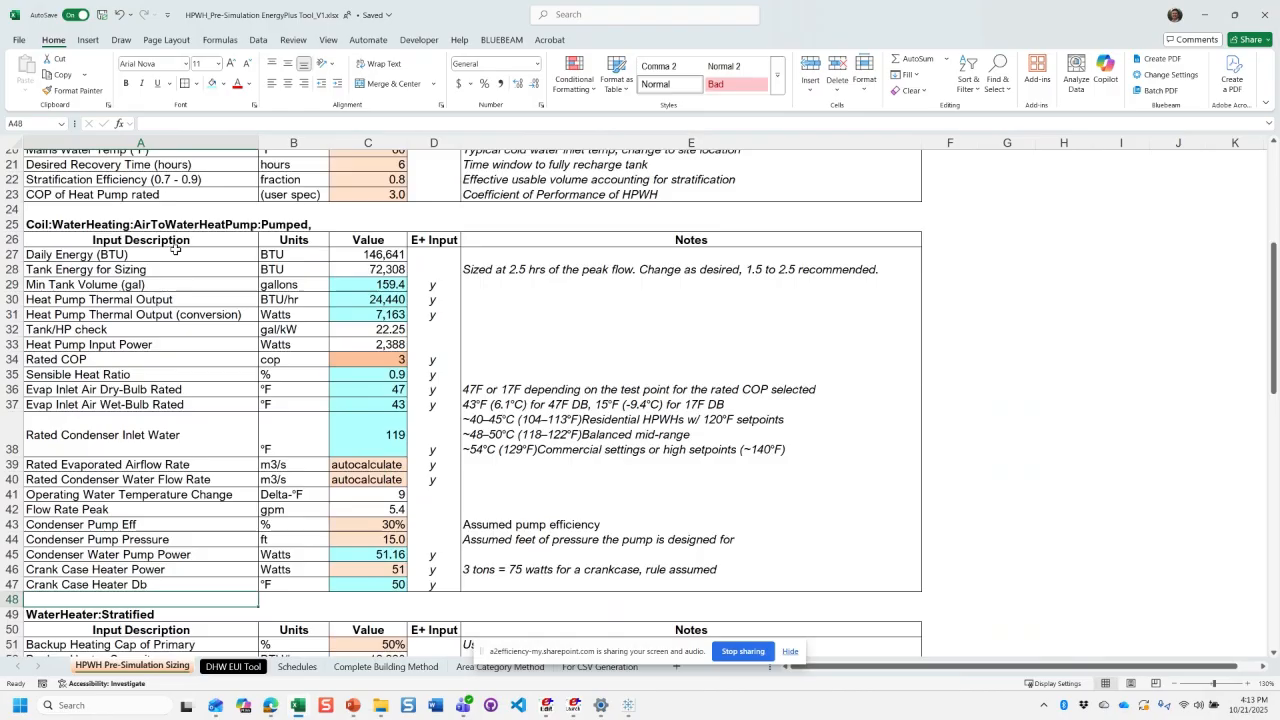
scroll(175, 249, "up", 2)
scroll(156, 247, "down", 1)
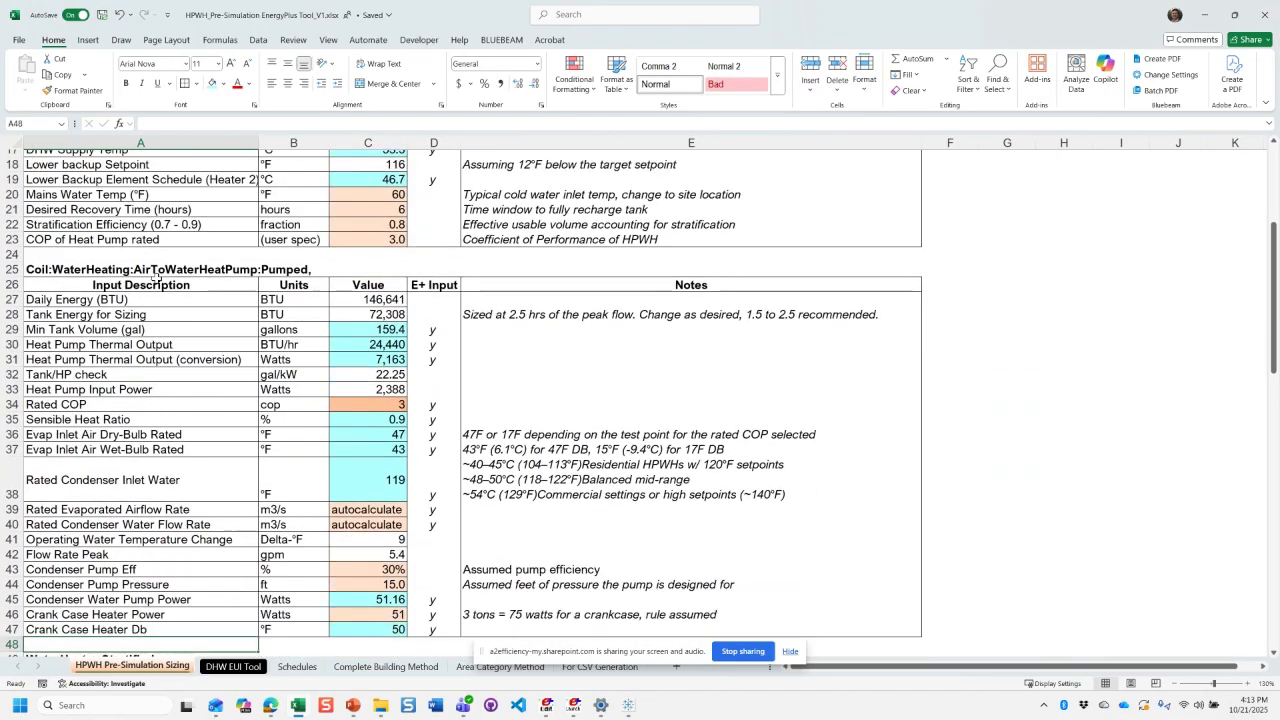
left_click_drag(156, 275, 185, 588)
left_click(192, 629)
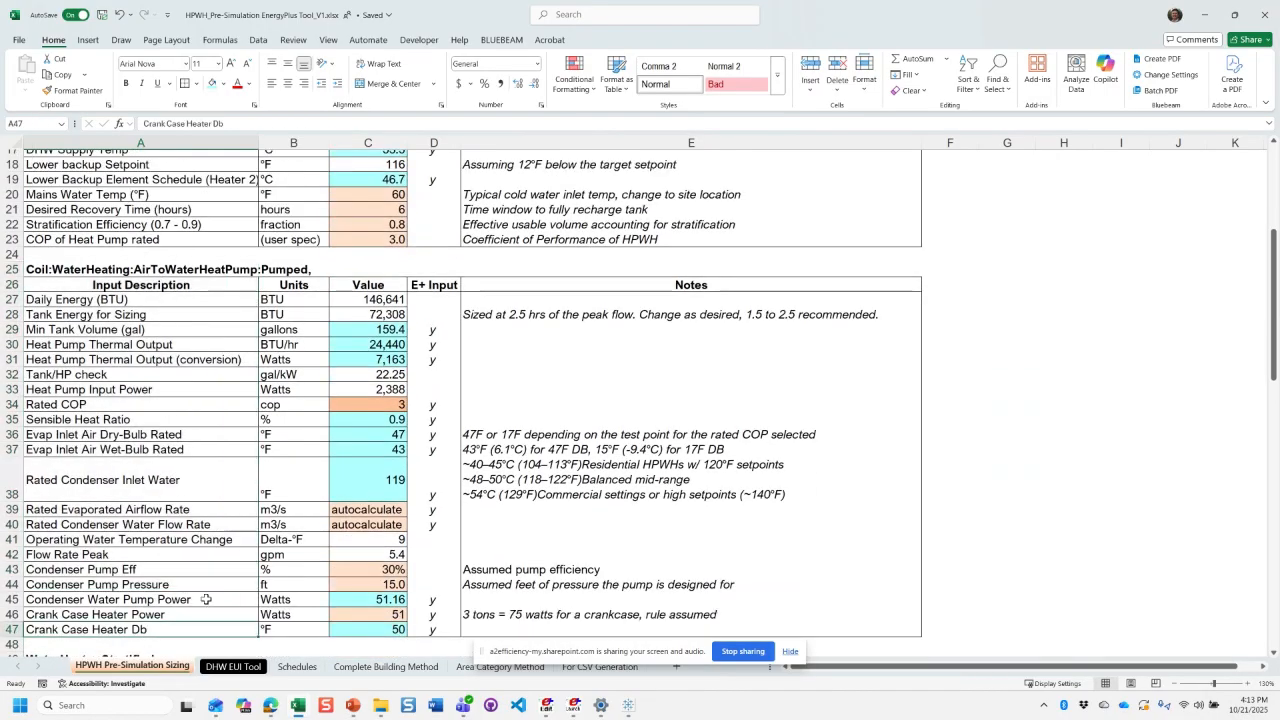
- Arrange the sizing workbook side by side with the IDF Editor window, each filling half of the screen
key("super+Left")
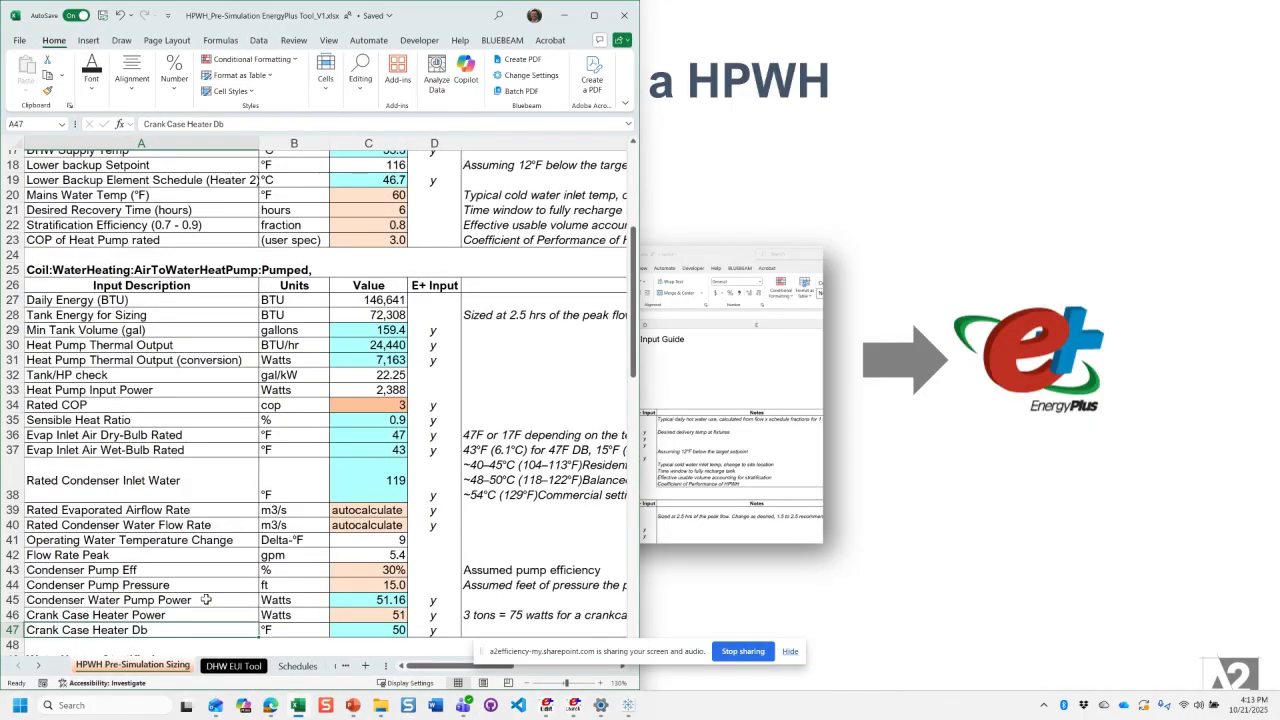
key("Right")
key("Right")
key("Right")
key("Right")
key("Right")
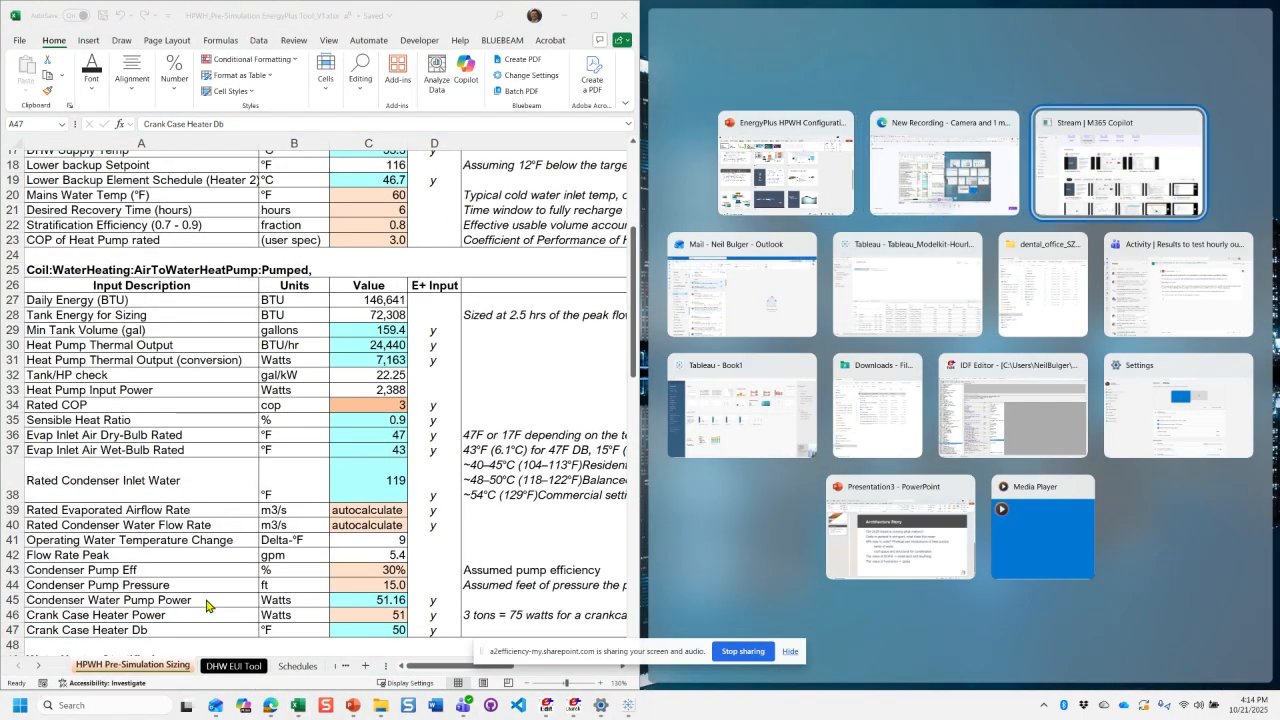
key("Right")
key("Right")
key("Right")
key("Right")
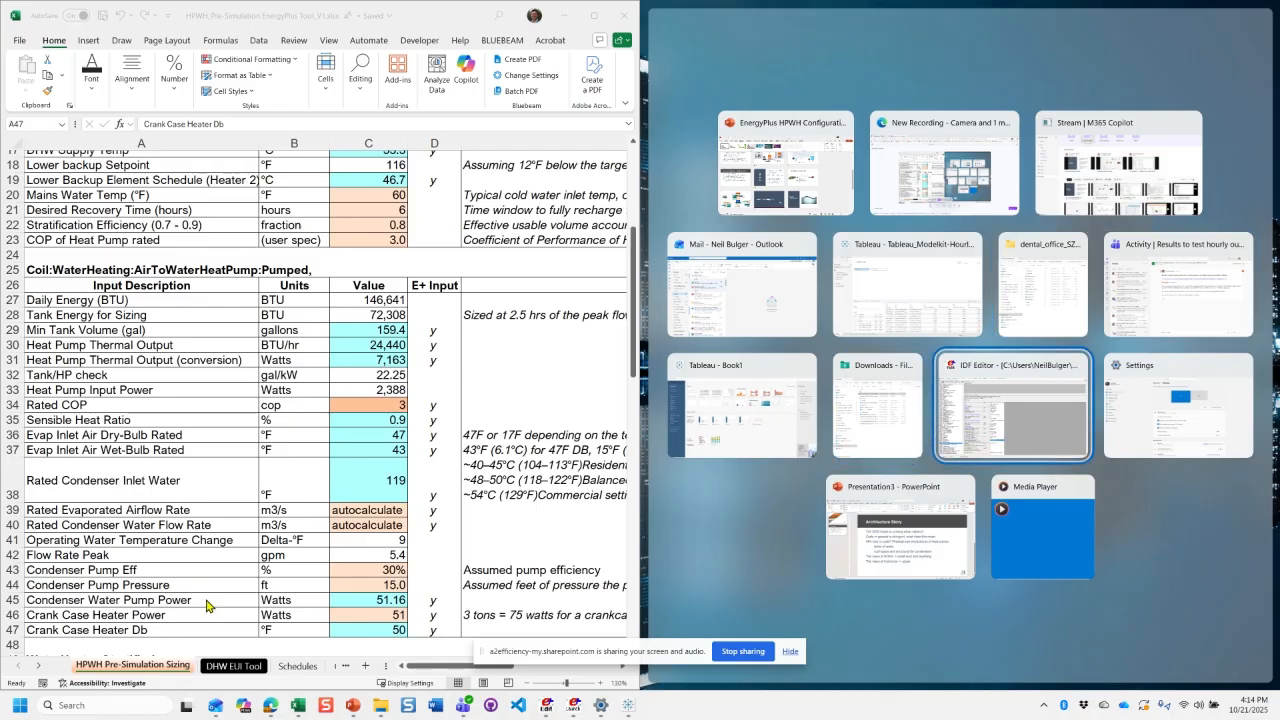
key("Return")
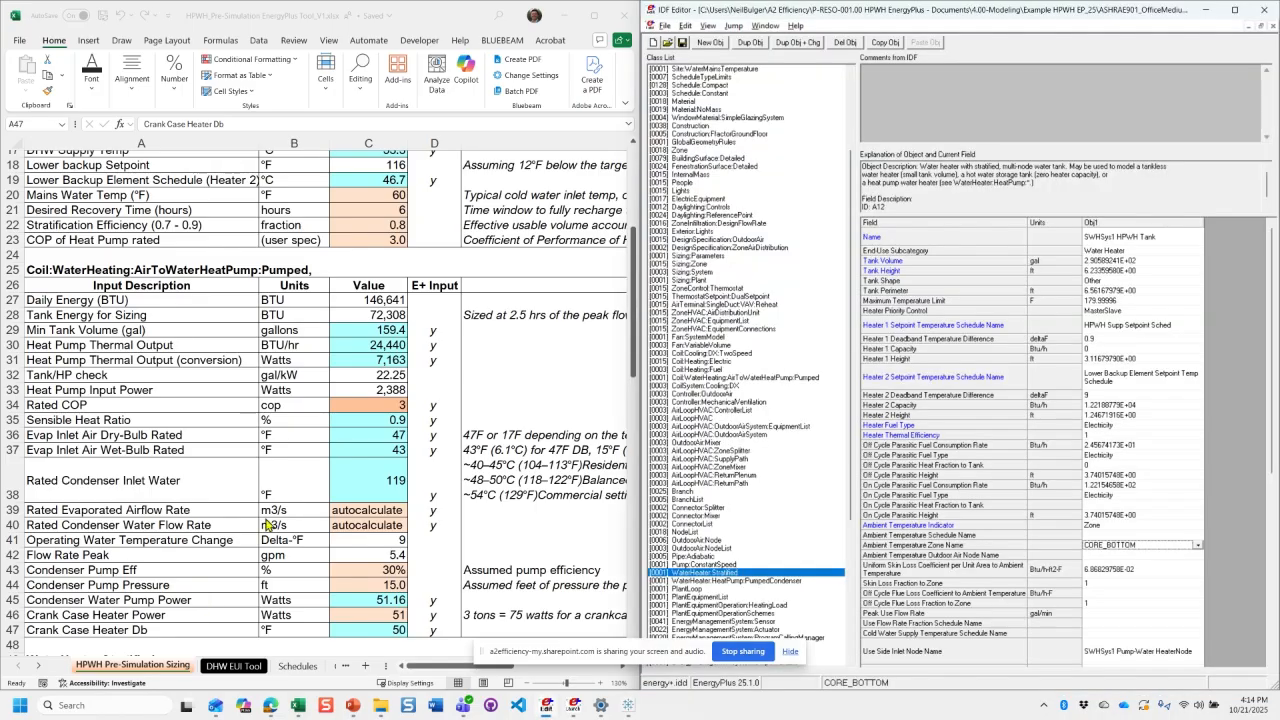
- Open the Coil:WaterHeating:AirToWaterHeatPump:Pumped class in the IDF Editor and switch its fields to SI units
left_click(755, 378)
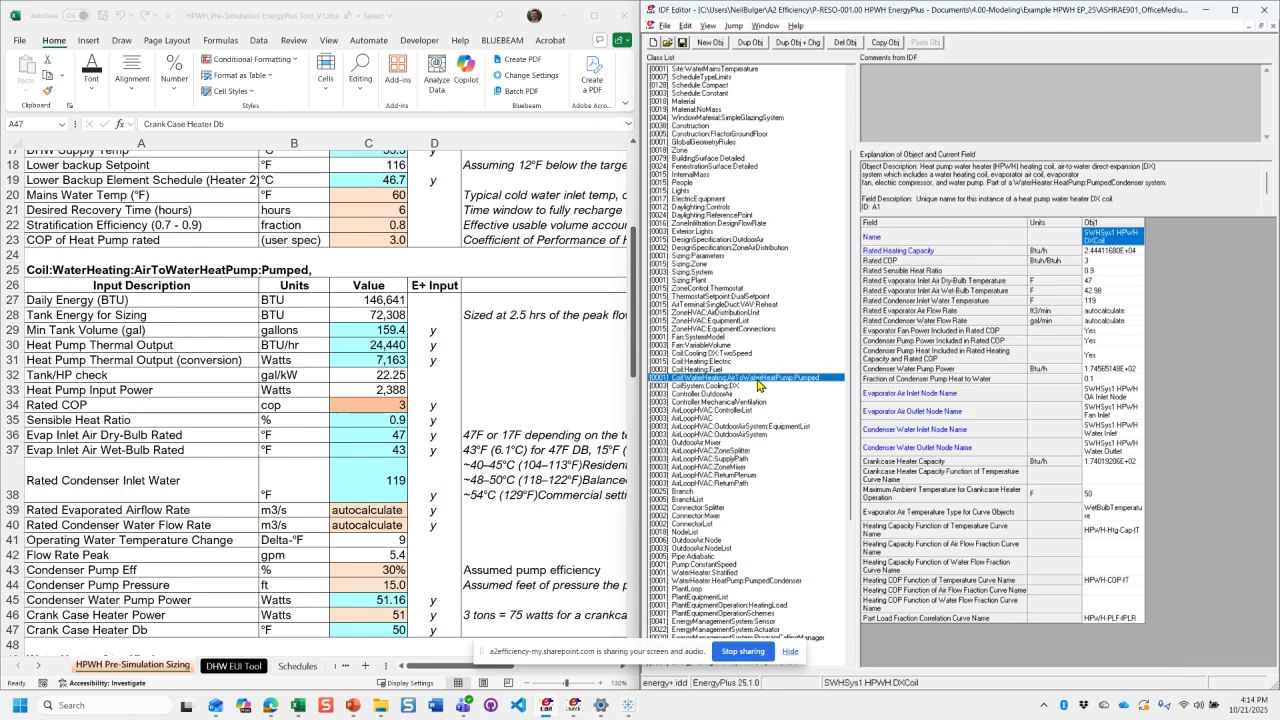
left_click(1117, 261)
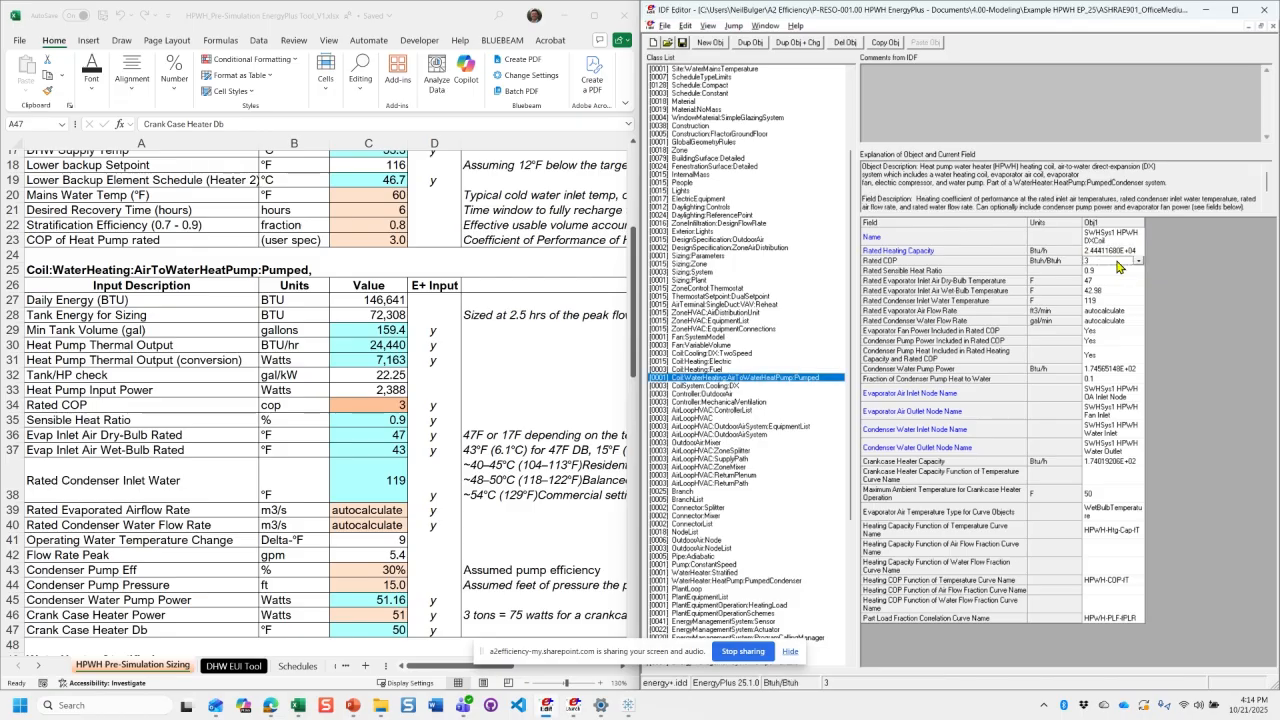
left_click(708, 27)
left_click(742, 56)
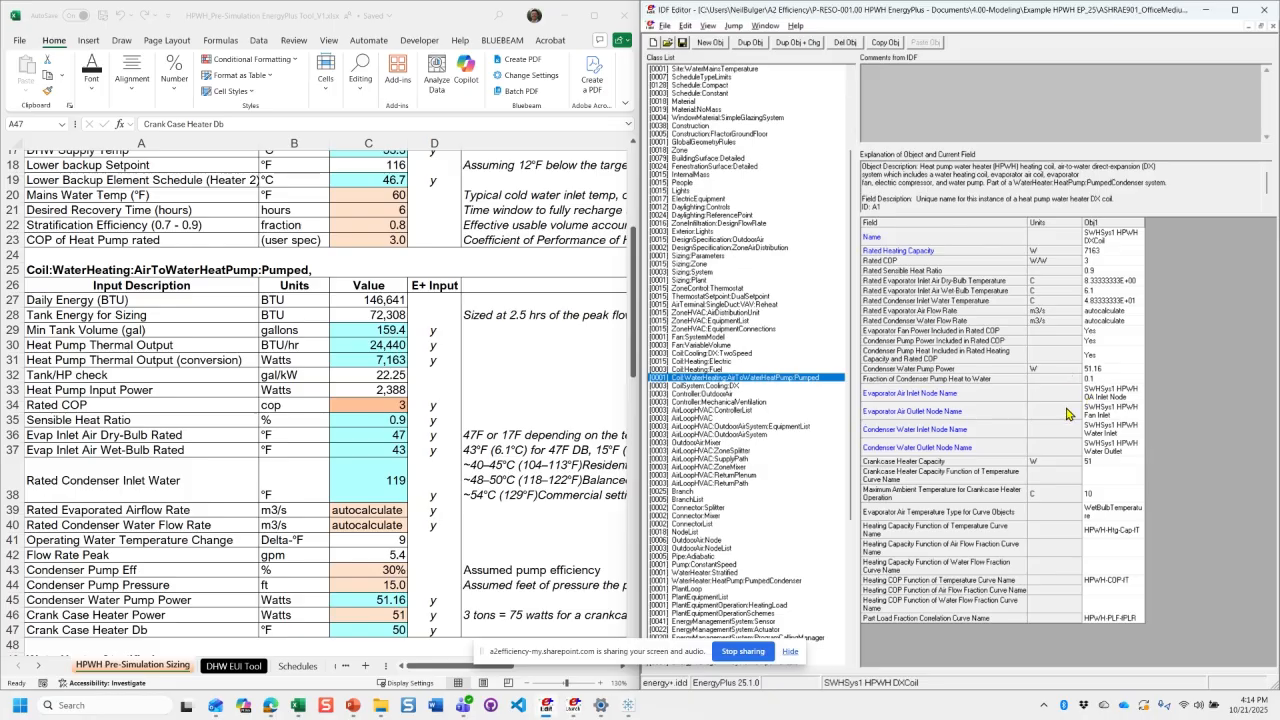
- Compare the coil's rated heating capacity, COP, sensible heat ratio and rated air and water temperatures with the sizing sheet
left_click(1106, 252)
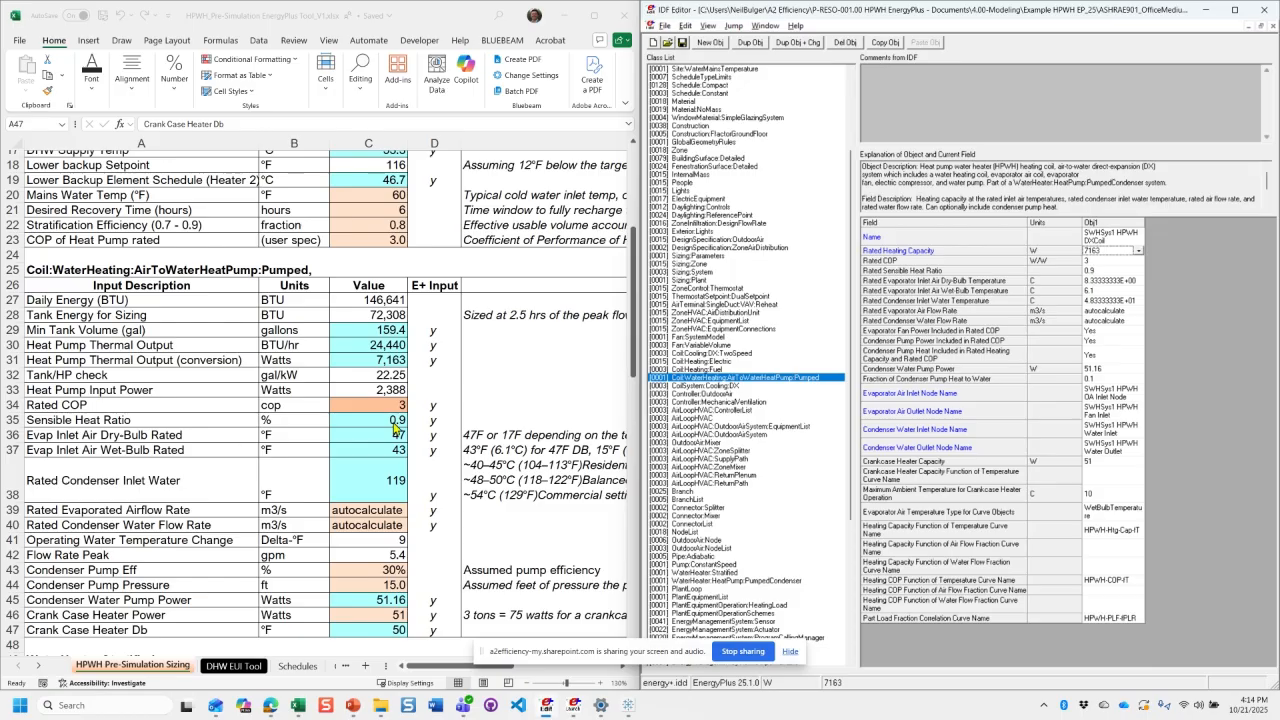
left_click(1110, 272)
left_click(1112, 281)
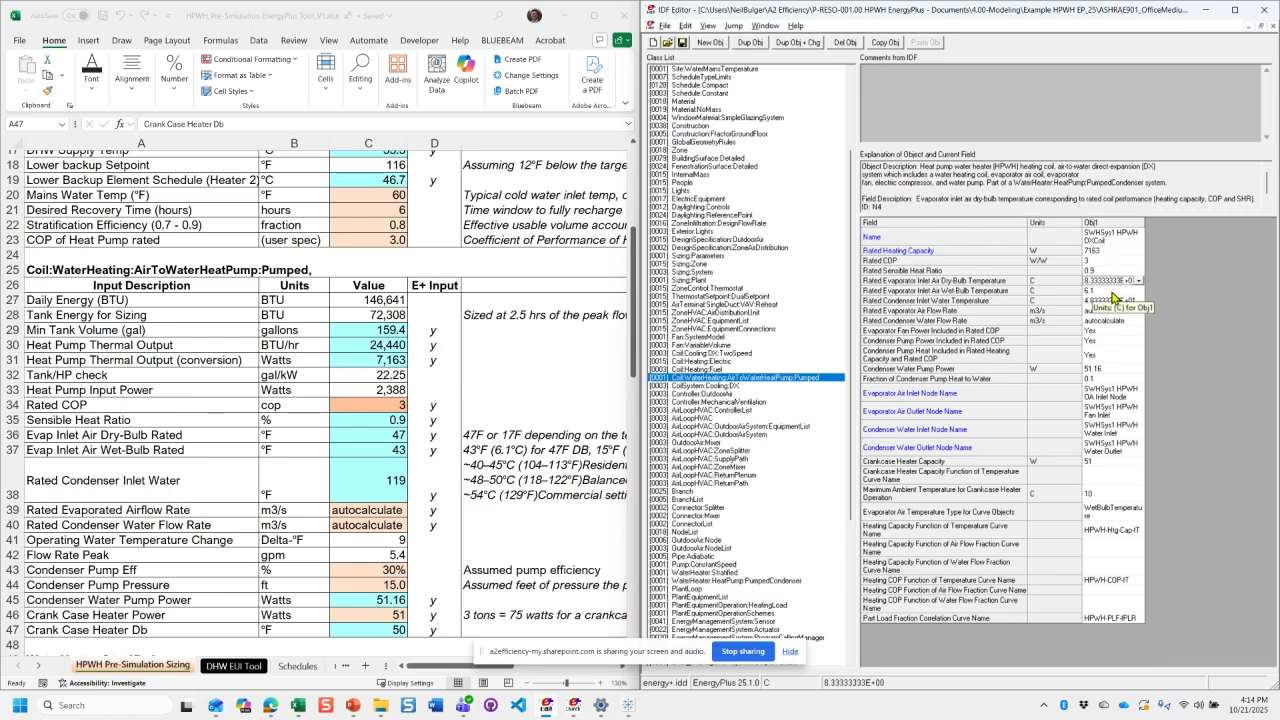
left_click(1112, 300)
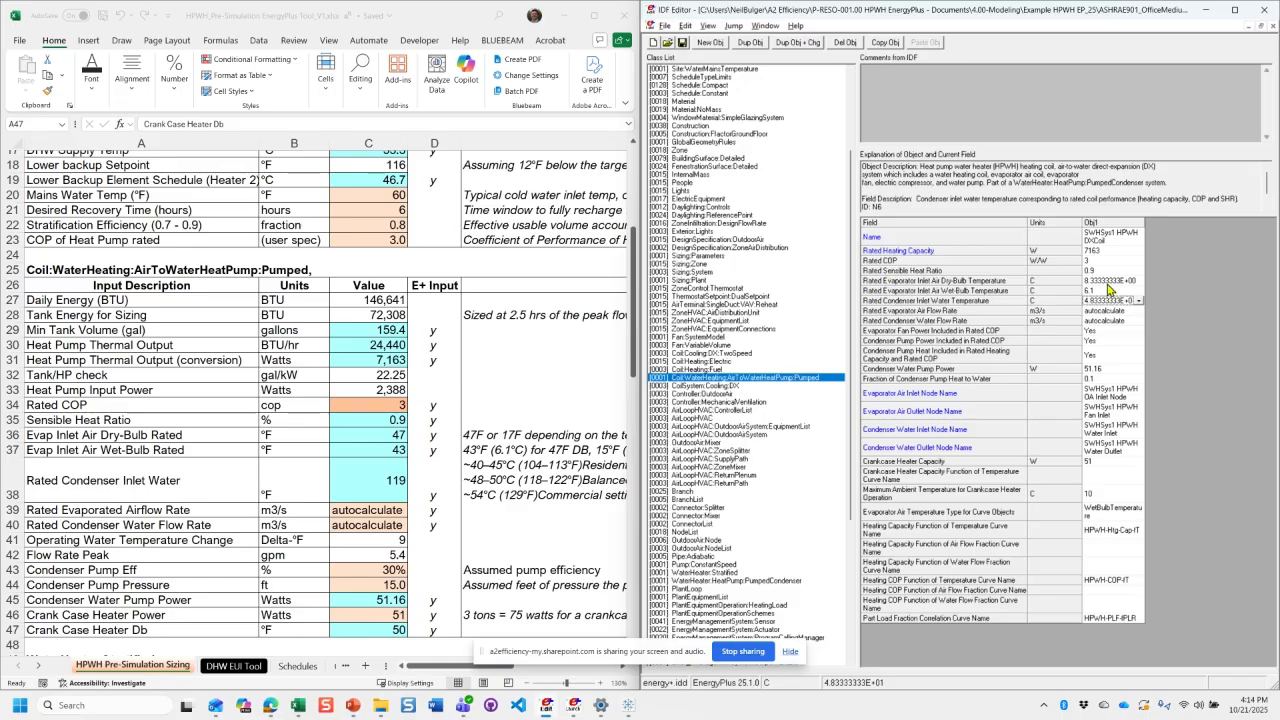
left_click(1106, 282)
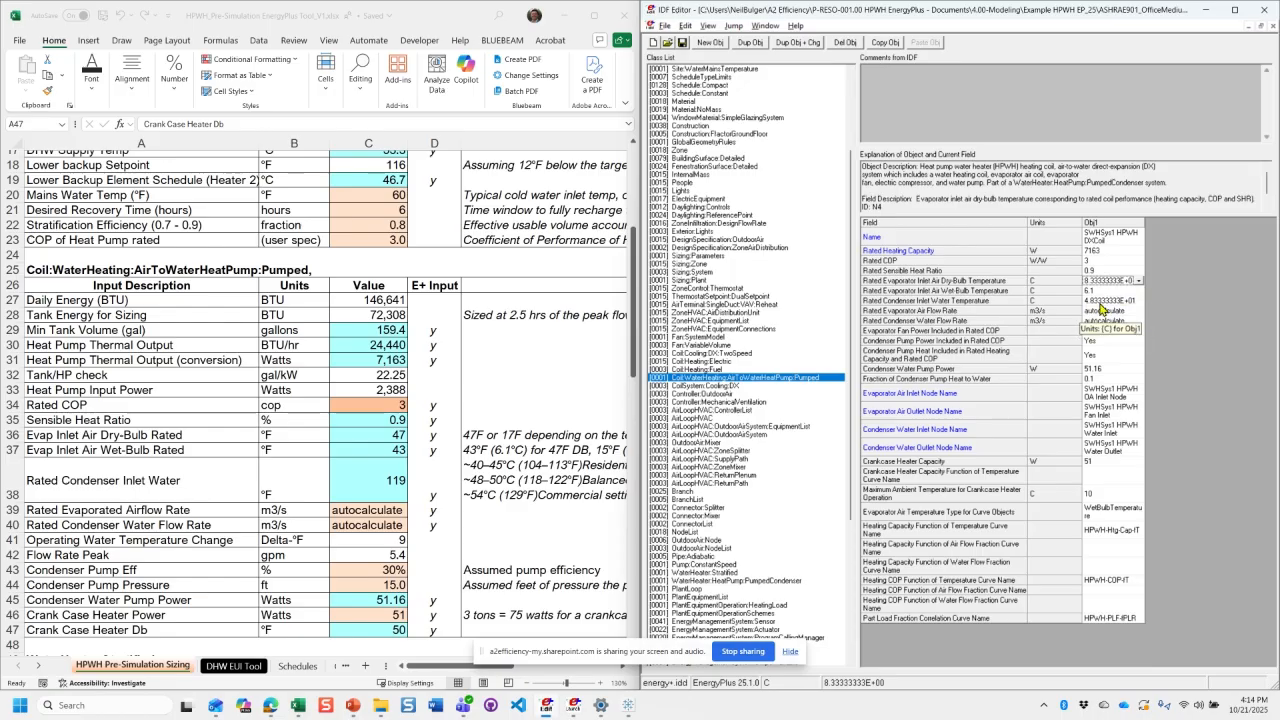
left_click(1101, 261)
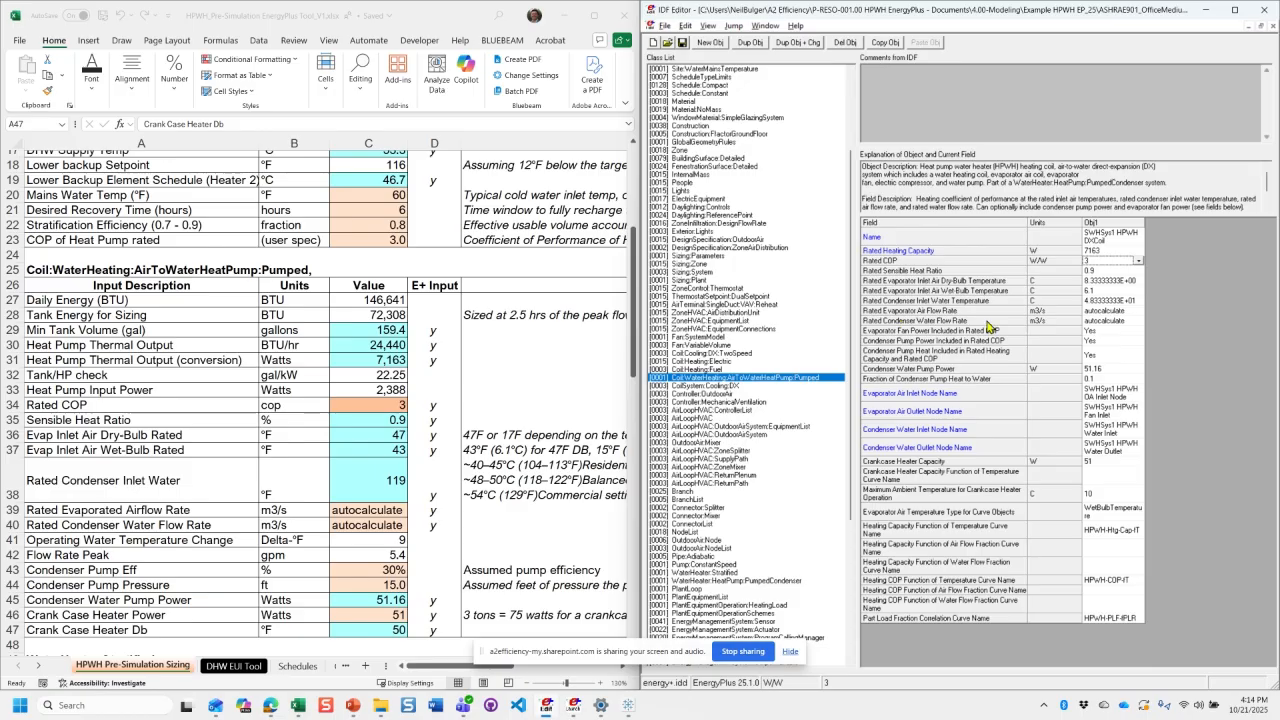
left_click(1124, 301)
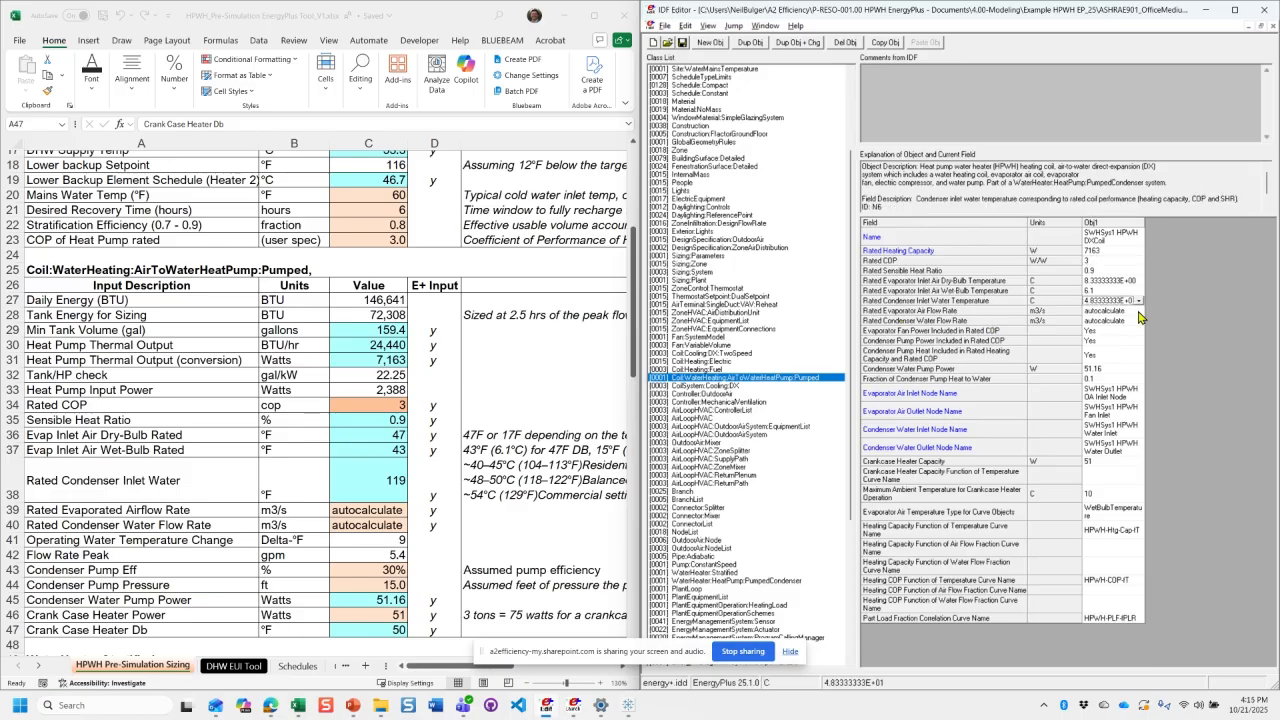
- Check the coil's autocalculate options for air and water flow, the condenser pump setting, crankcase heater capacity and condenser water pump power
left_click(1138, 311)
left_click(1139, 312)
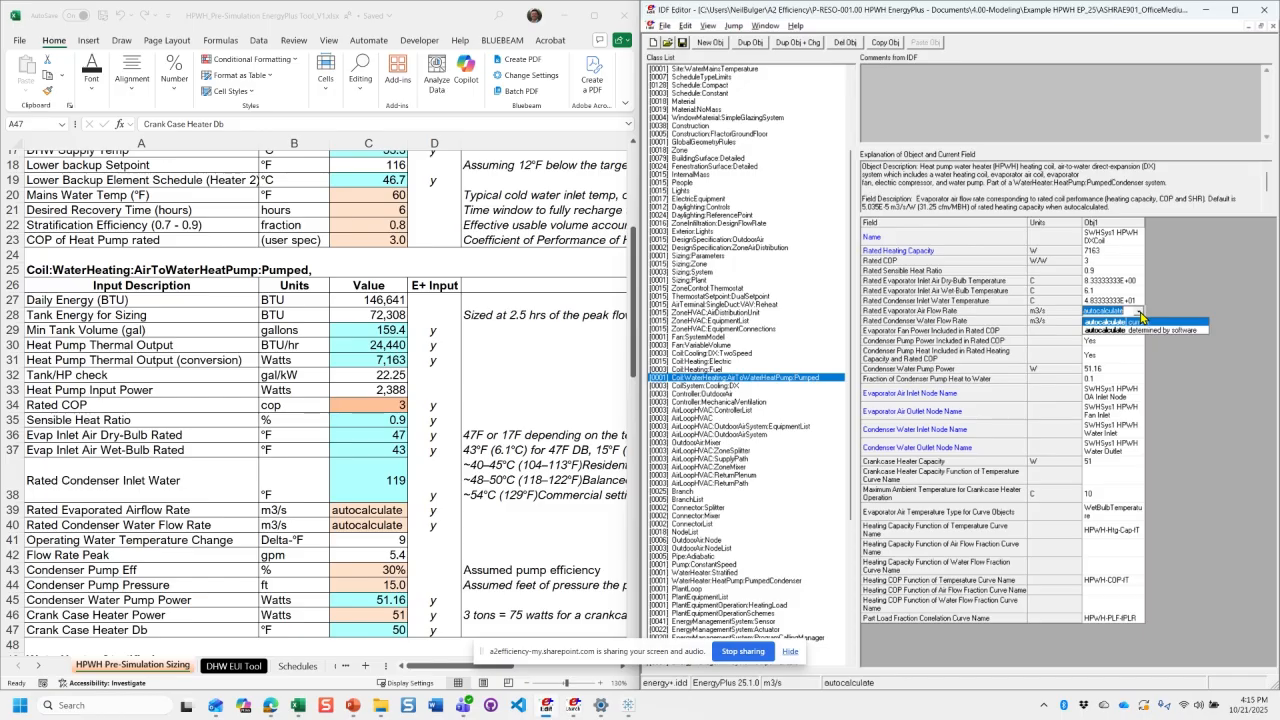
left_click(1115, 345)
left_click(1113, 323)
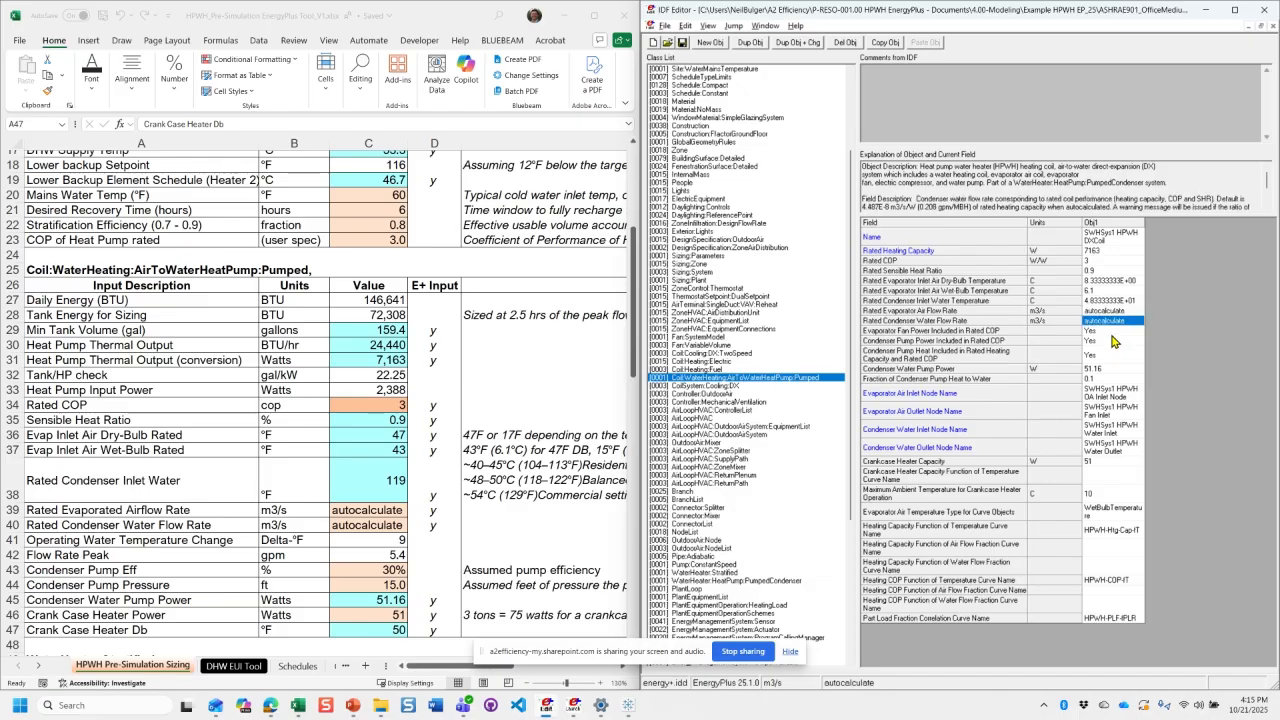
left_click(1112, 341)
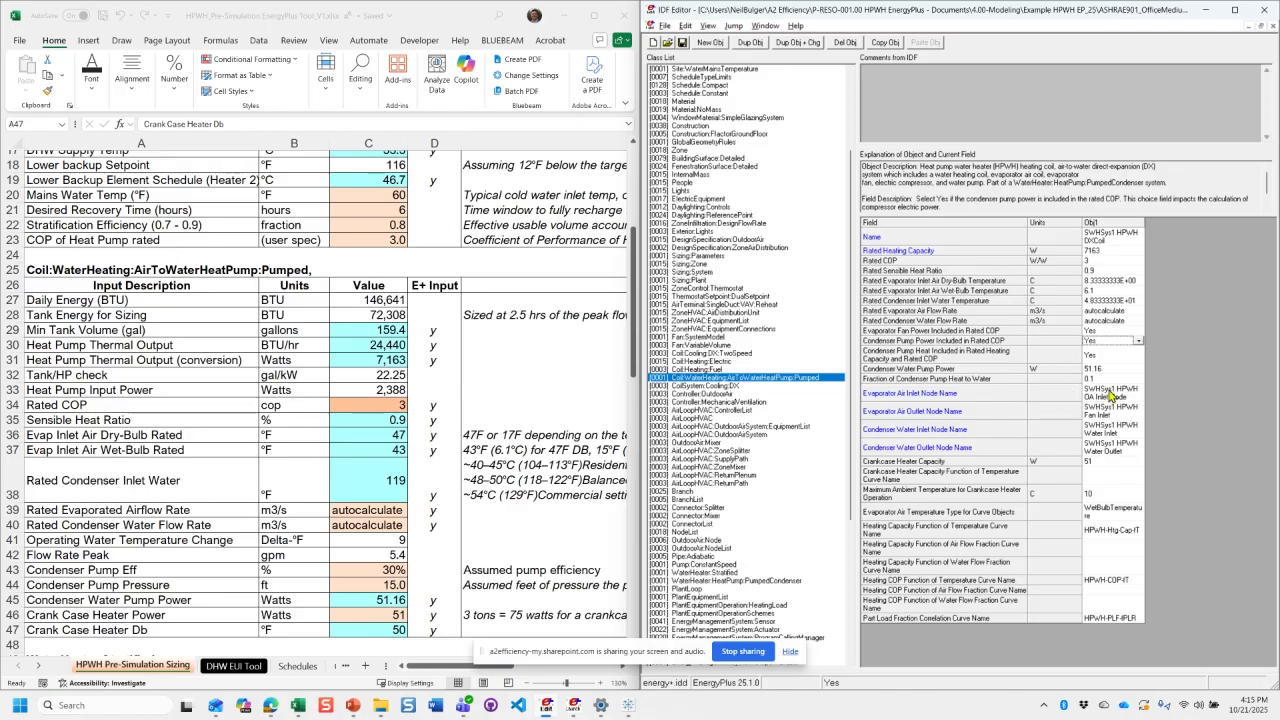
left_click(1106, 463)
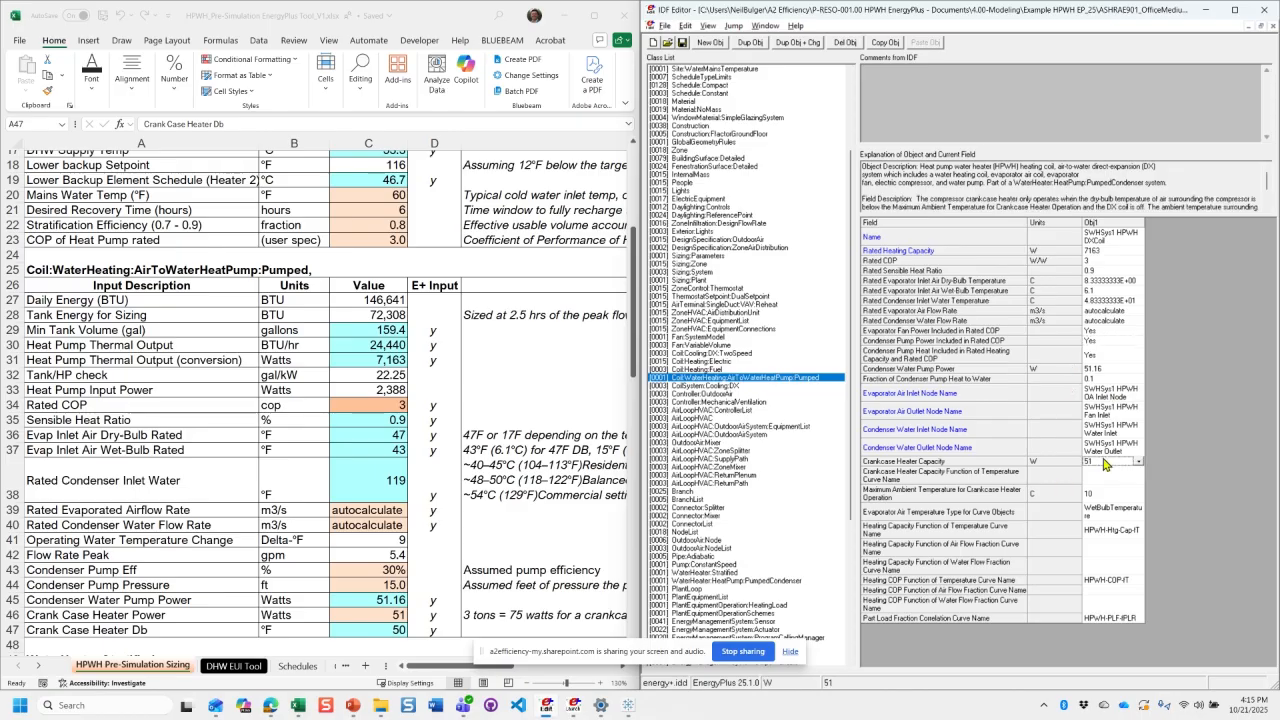
left_click(1108, 370)
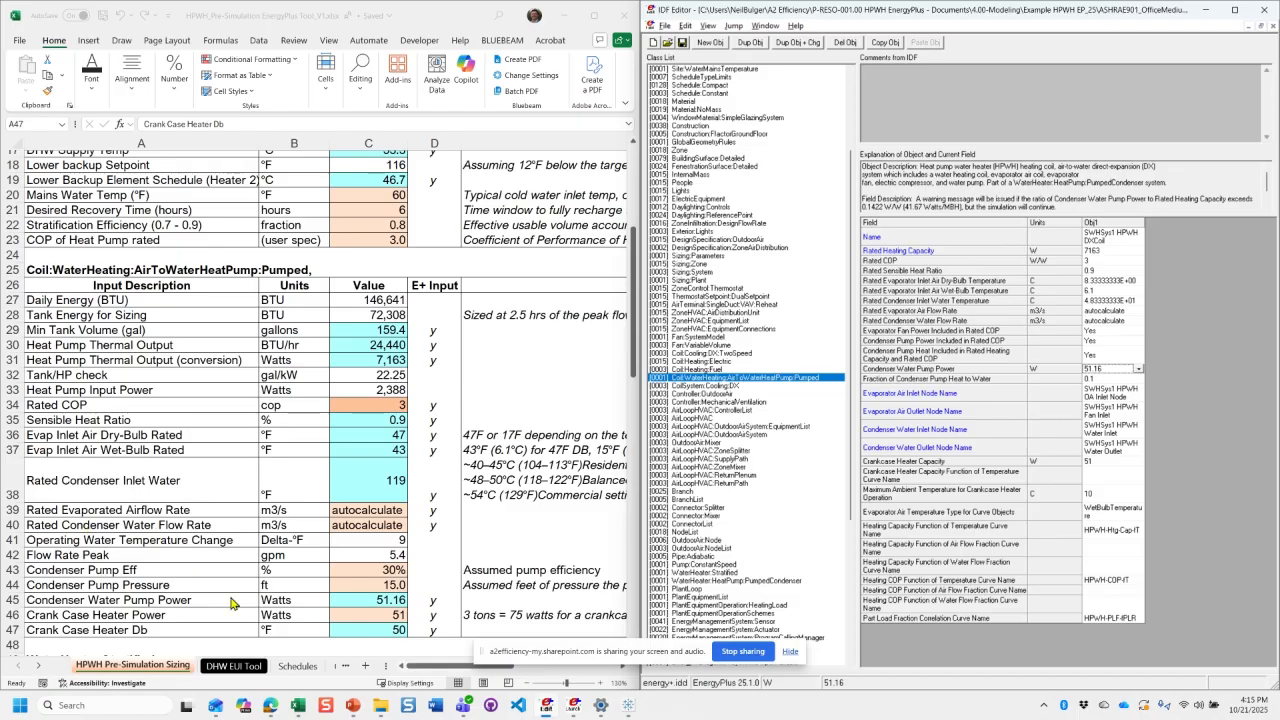
- In the workbook, examine the condenser pump efficiency and pressure inputs and the Condenser Water Pump Power formula in C45
left_click(380, 585)
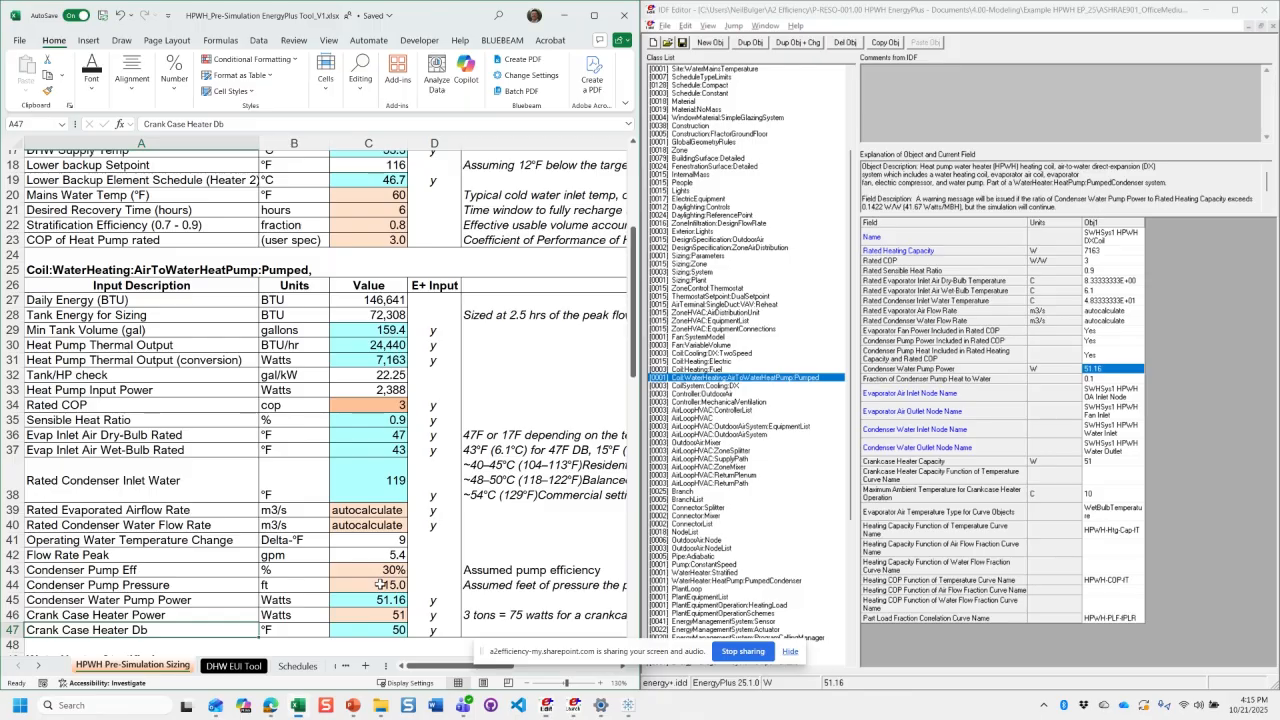
mouse_move(380, 585)
left_mouse_down()
mouse_move(122, 583)
mouse_move(389, 570)
left_mouse_up()
left_click(389, 570)
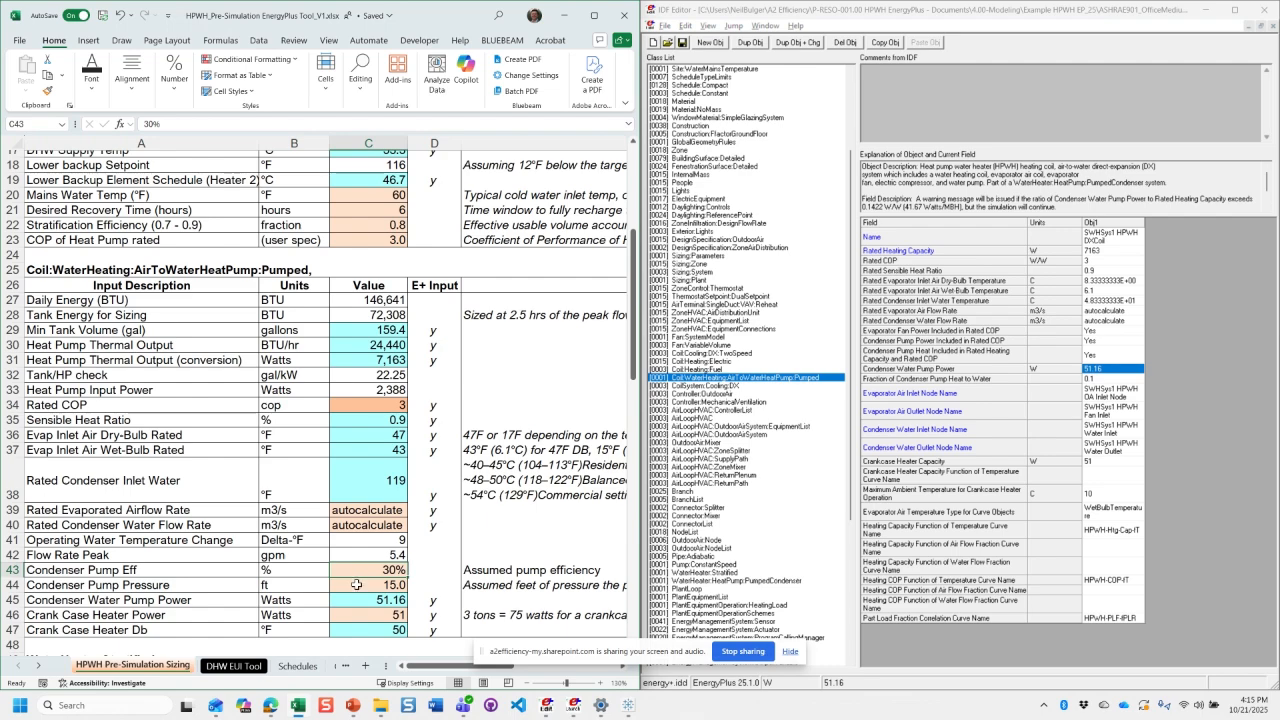
left_click_drag(371, 567, 183, 585)
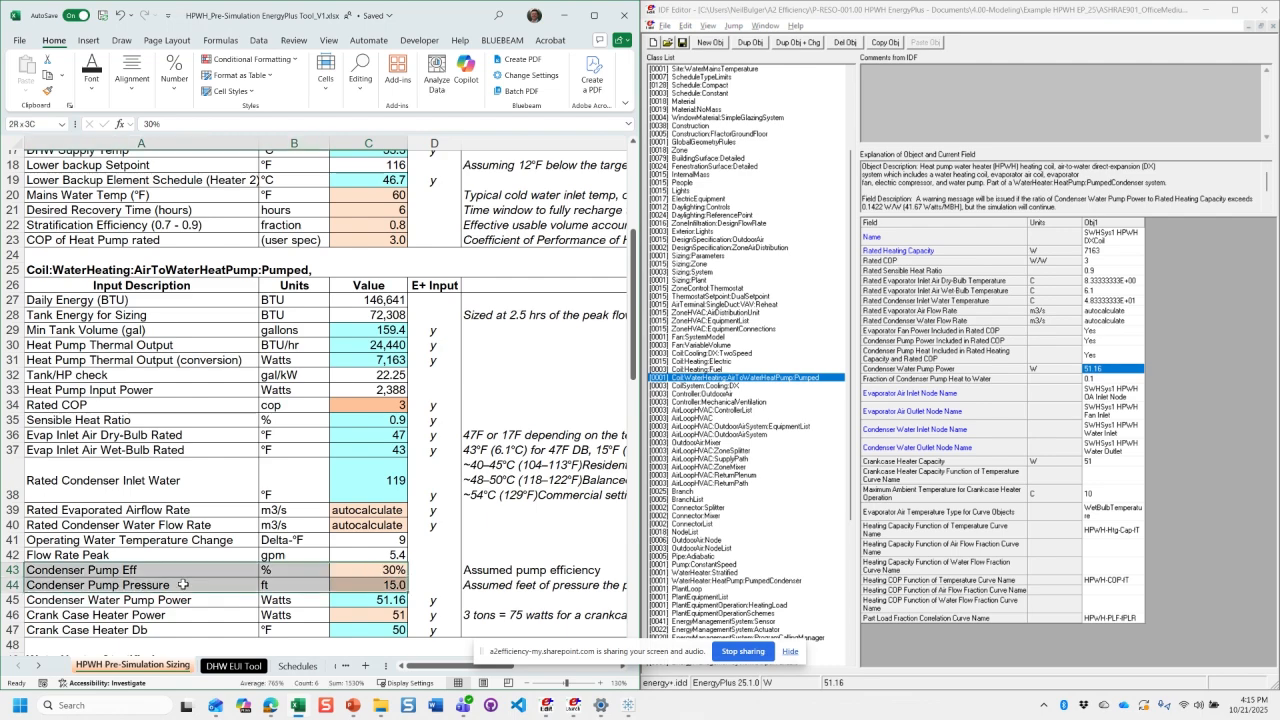
left_click(373, 601)
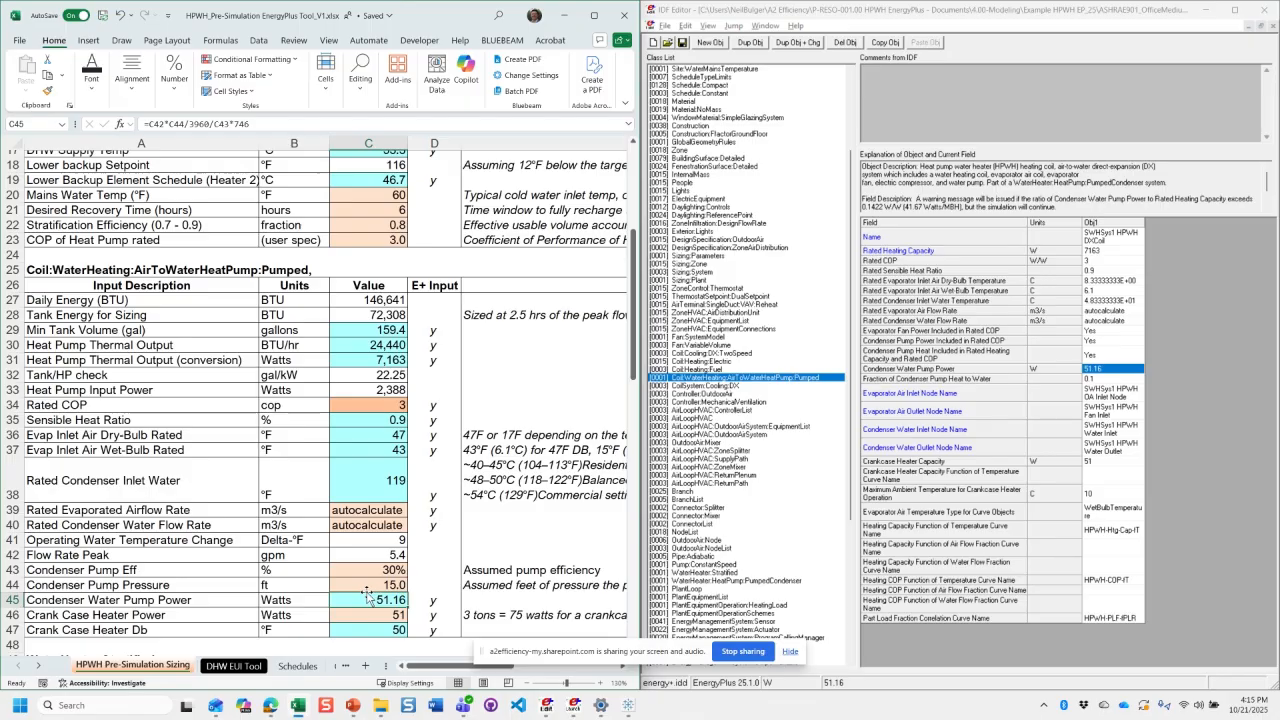
left_click(278, 130)
key("Return")
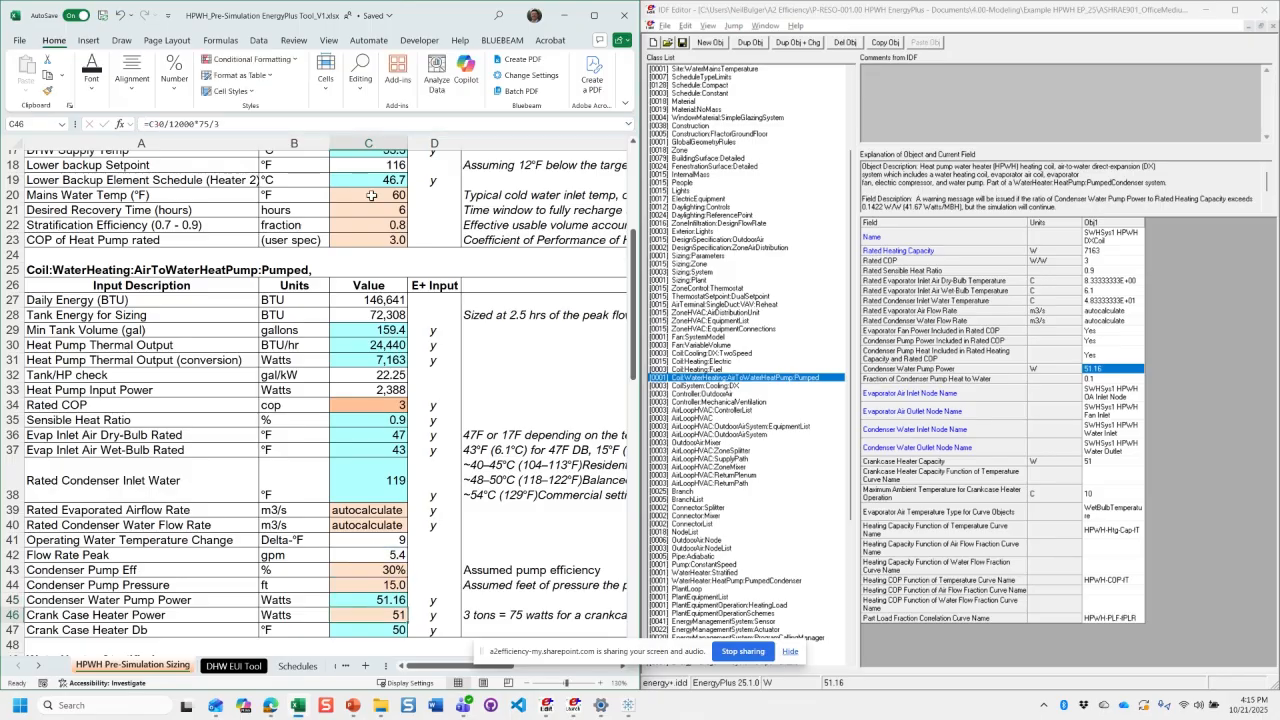
- Examine the Flow Rate Peak formula in C42 and the condenser pump efficiency input below it
left_click(355, 553)
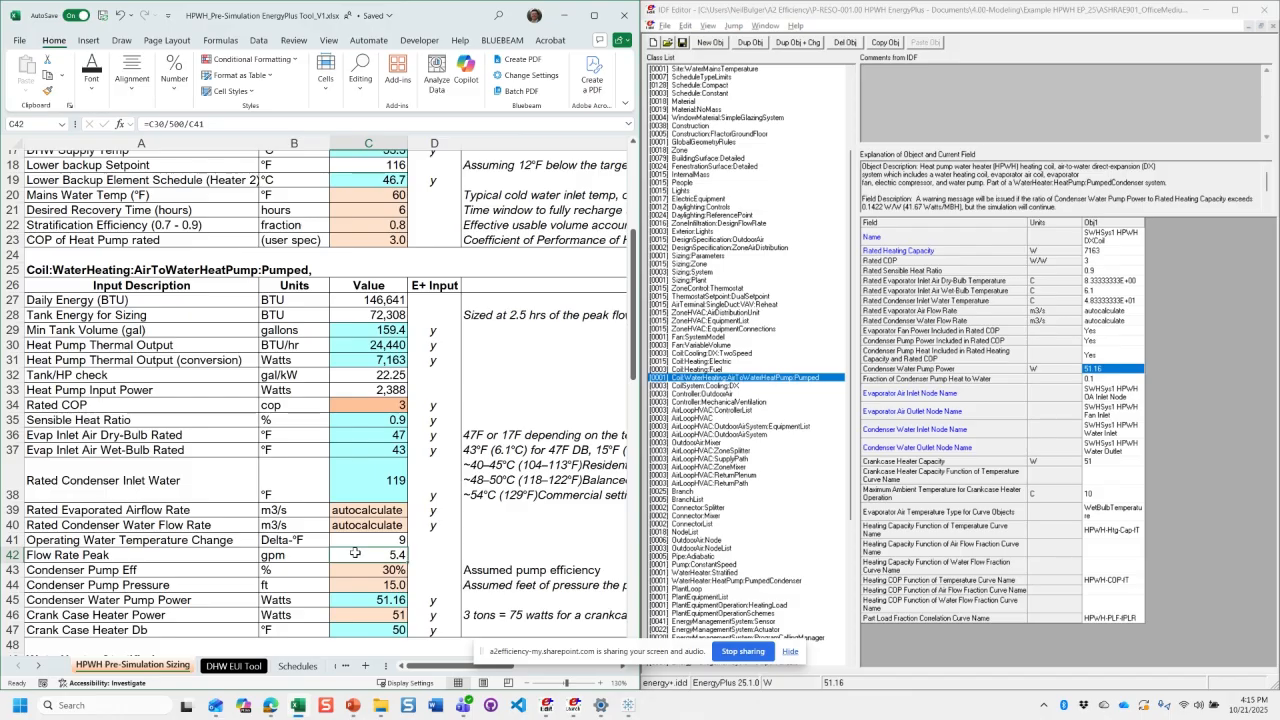
left_click(210, 119)
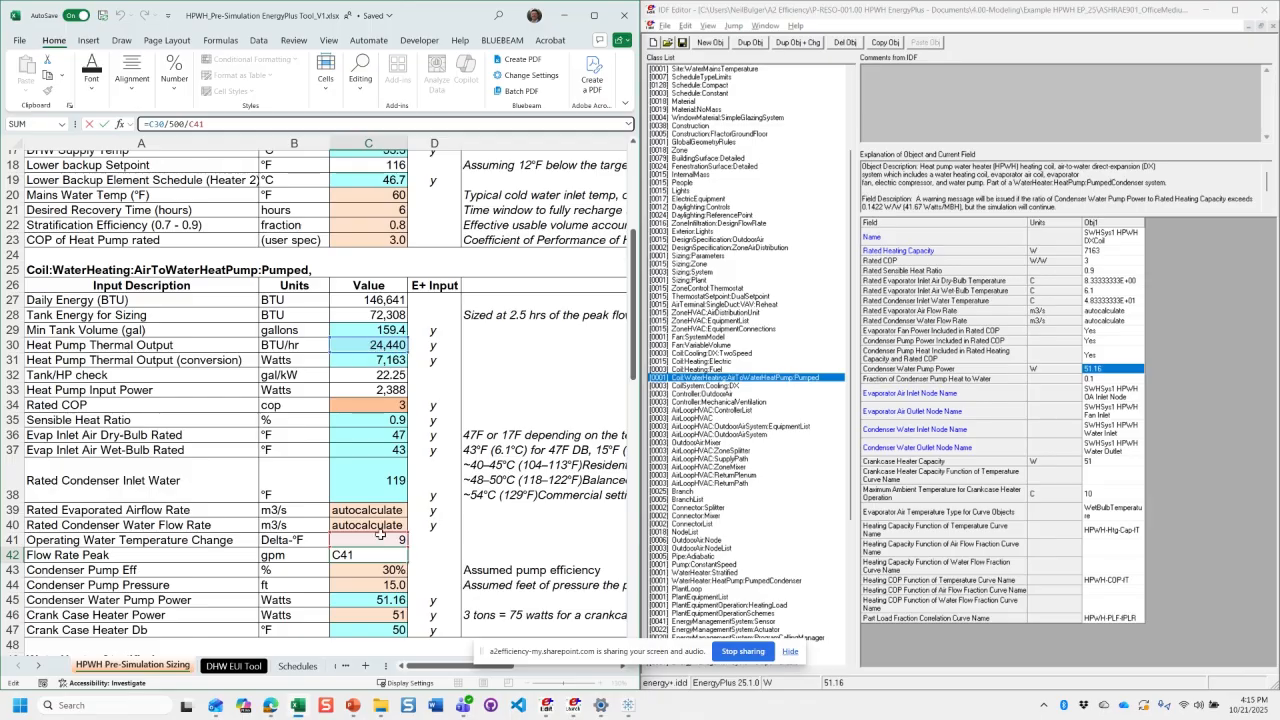
key("Return")
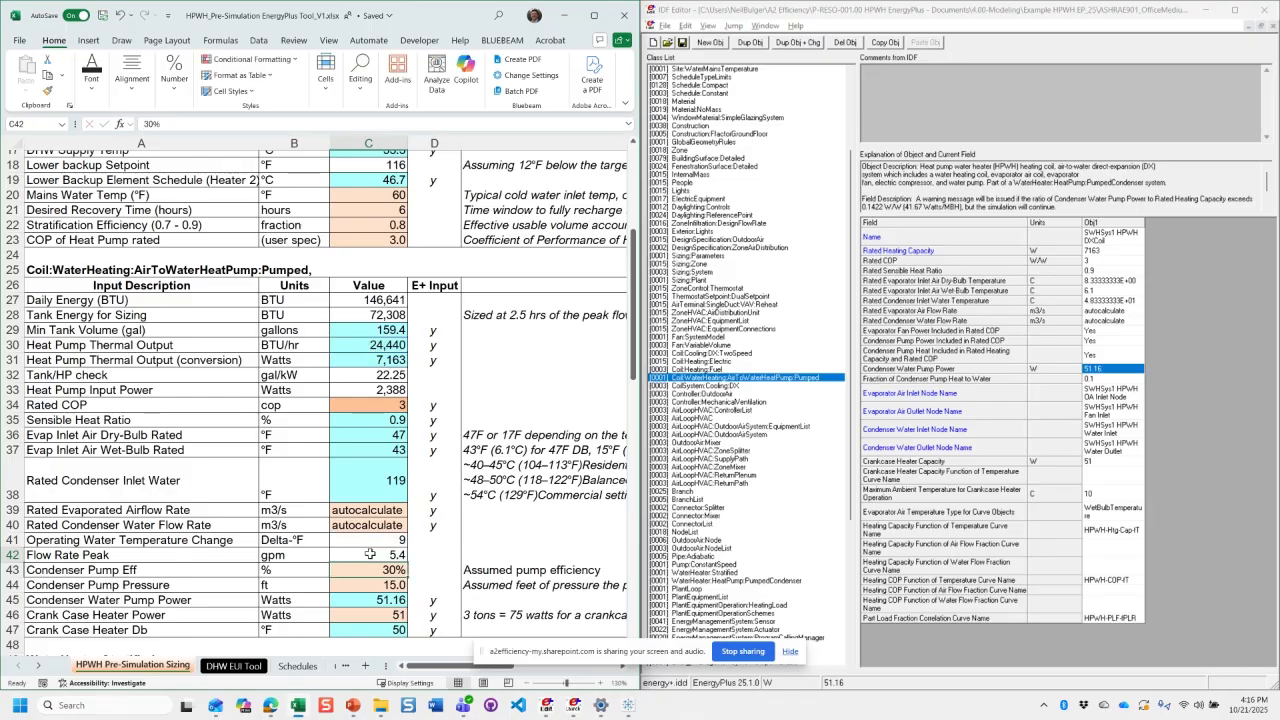
left_click(370, 553)
scroll(373, 513, "down", 1)
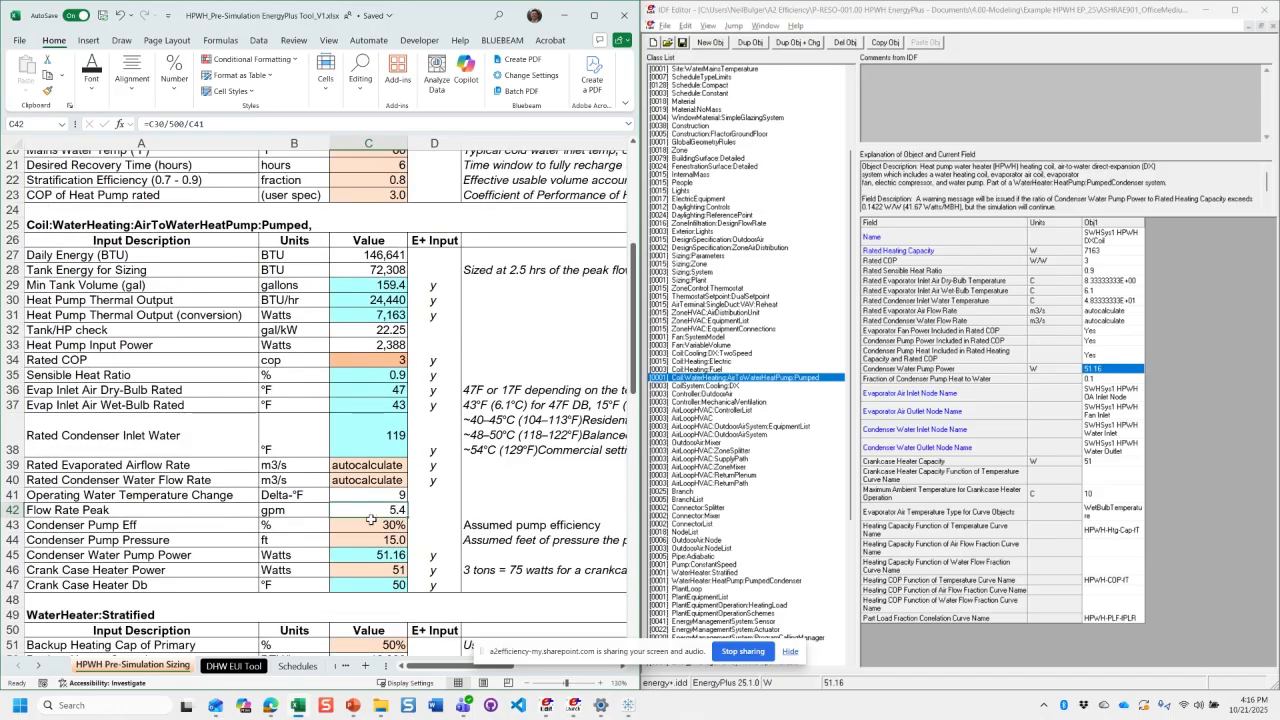
left_click(366, 525)
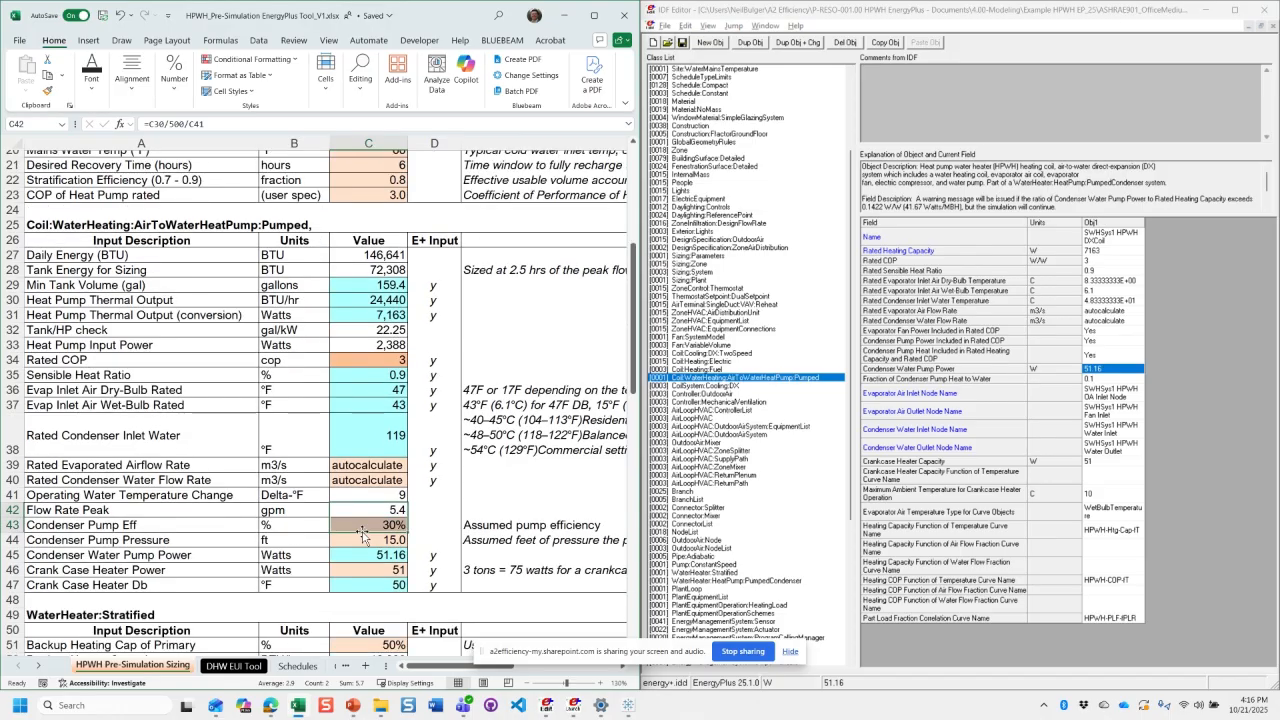
- Check the condenser water pump power formula, the pump pressure input, and the crank case heater power in C46 with its sizing note
left_click(369, 554)
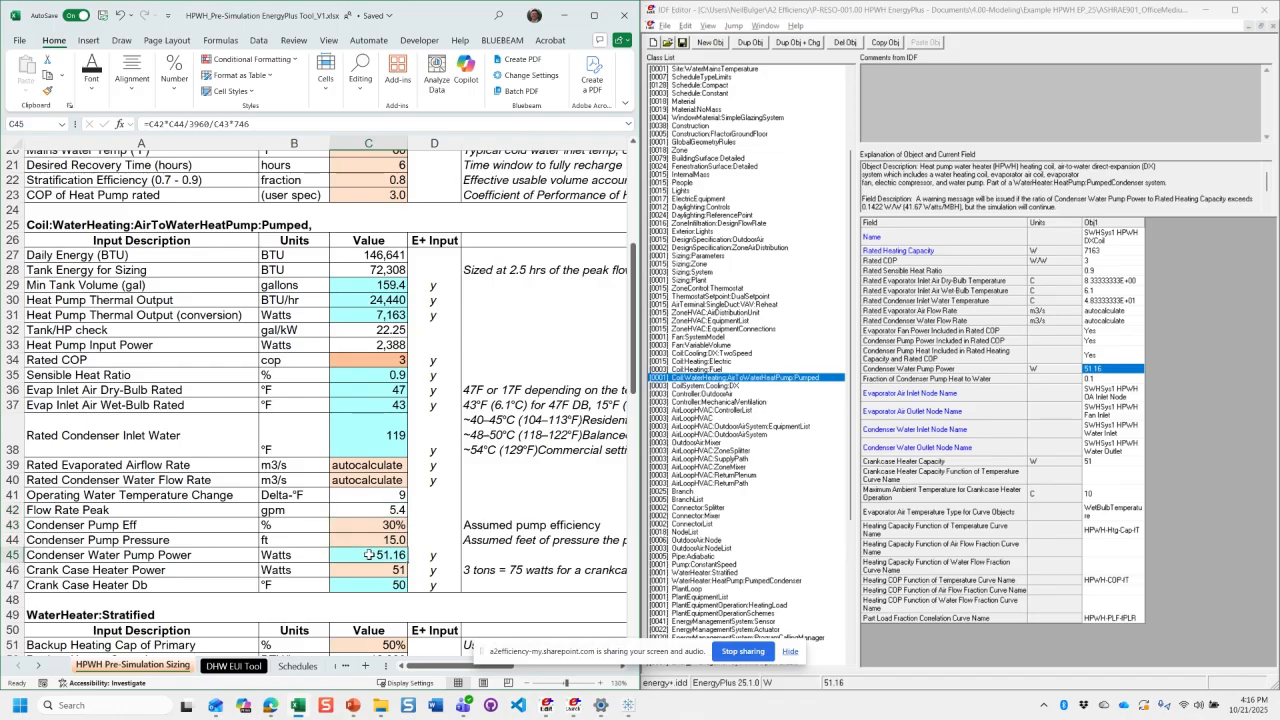
left_click(374, 541)
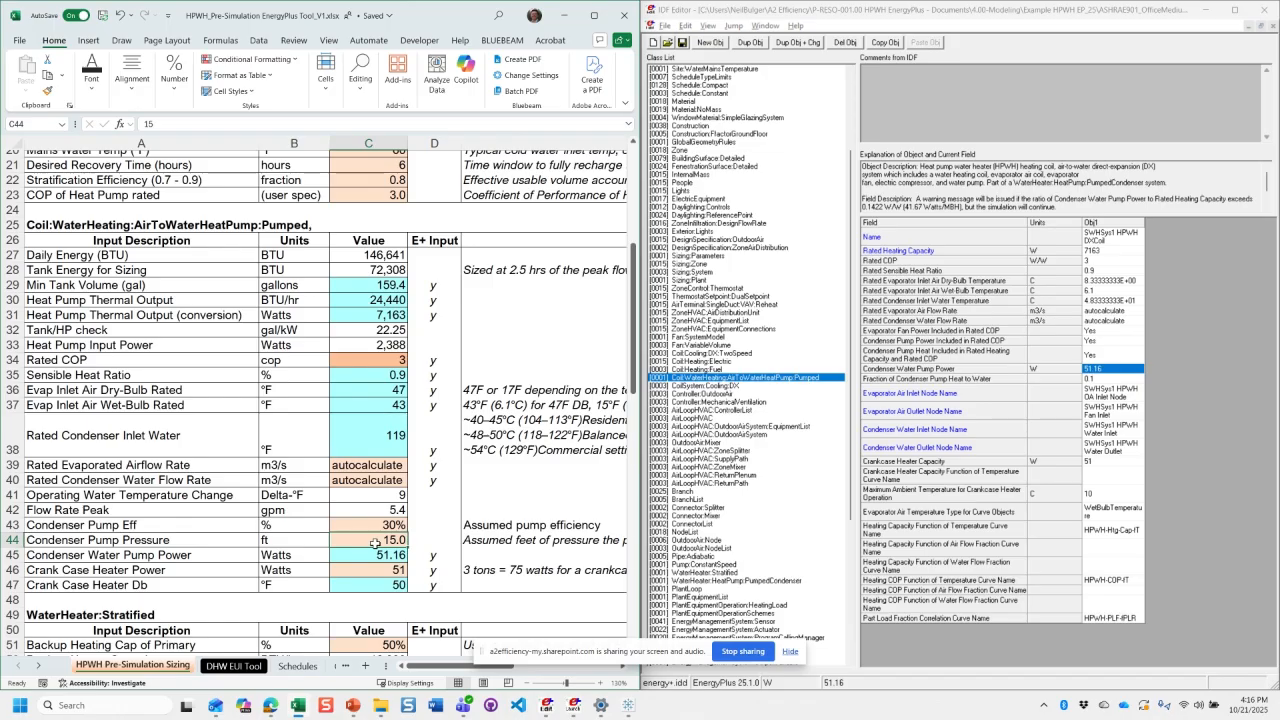
left_click(359, 567)
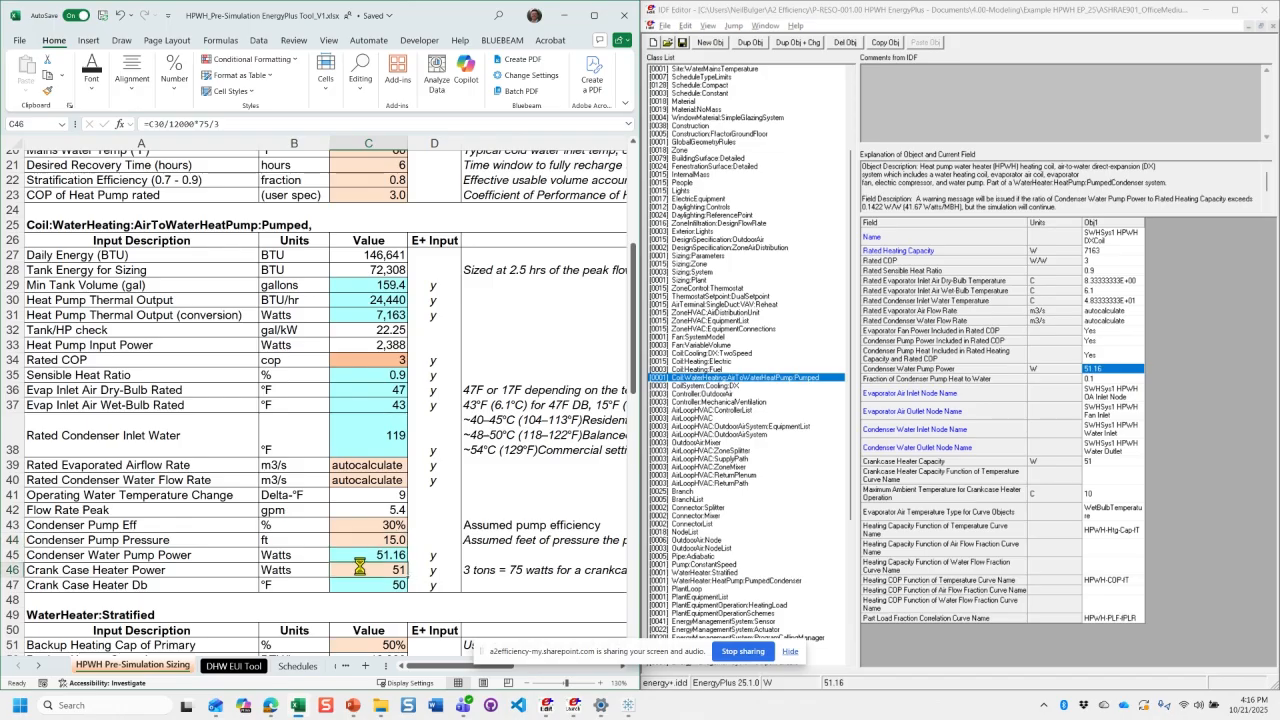
scroll(395, 523, "down", 1, "ctrl")
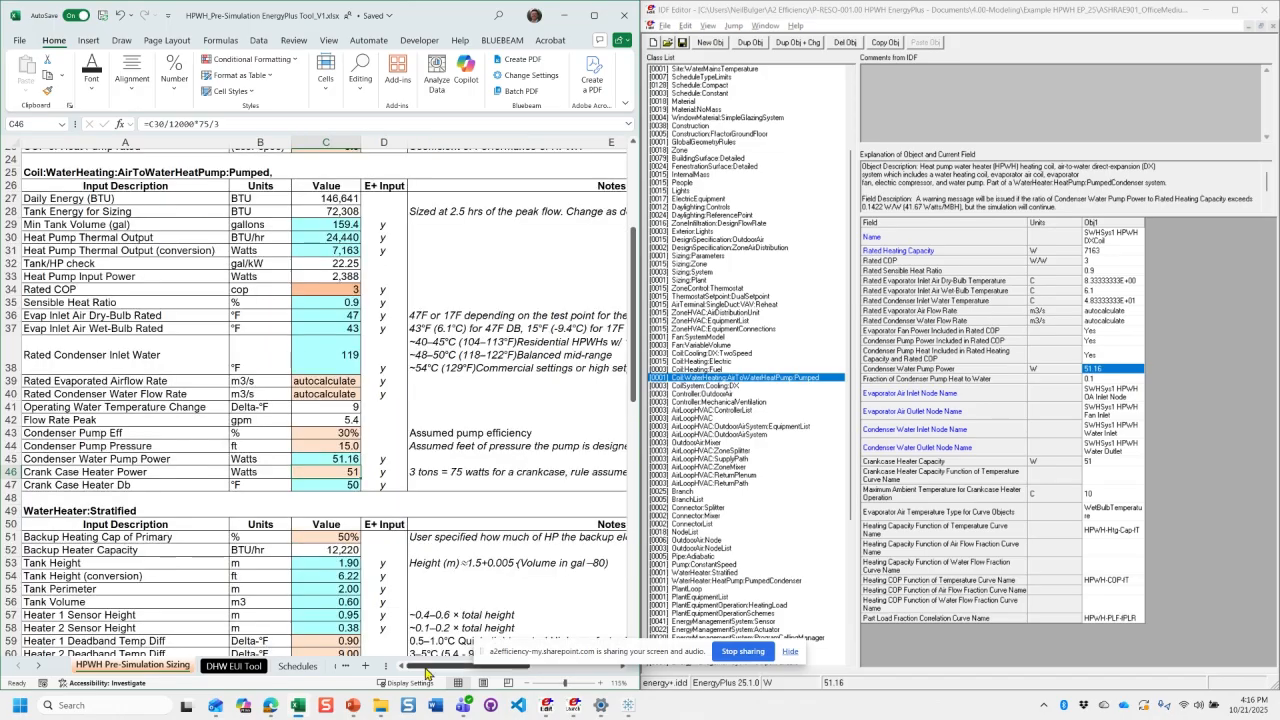
left_click_drag(426, 668, 447, 668)
scroll(344, 588, "up", 2)
left_click(316, 562)
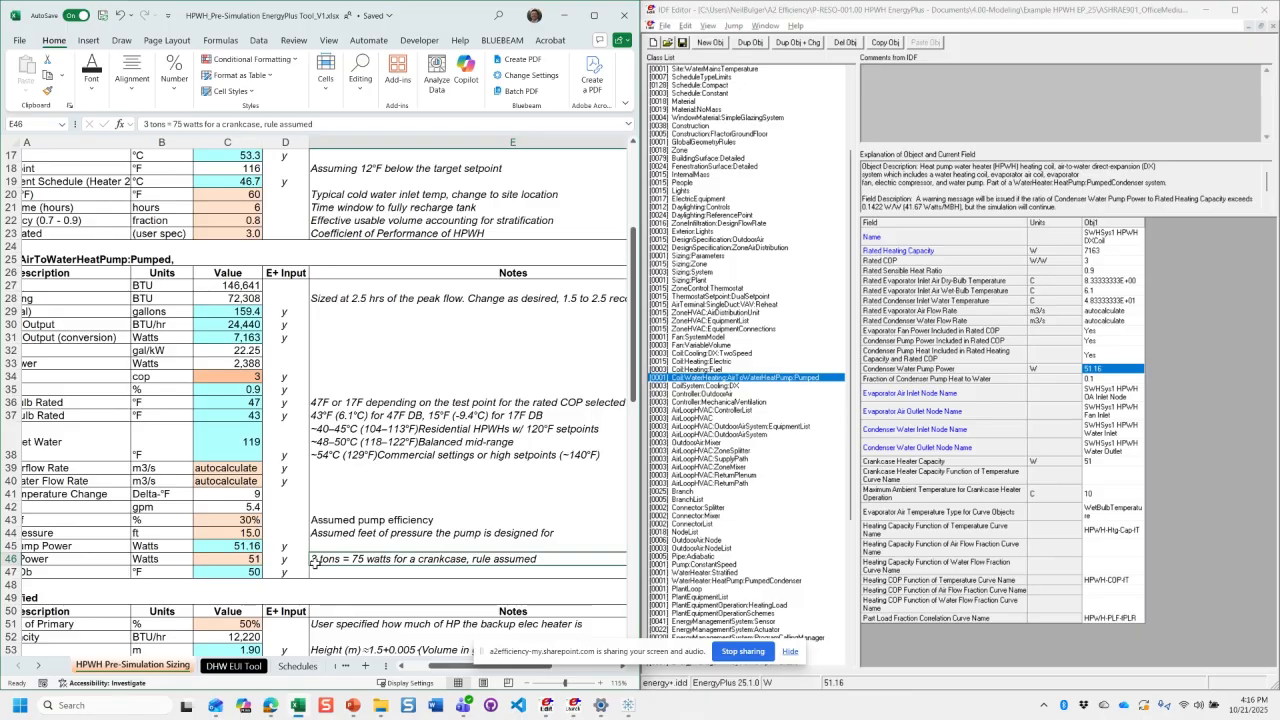
left_click(234, 561)
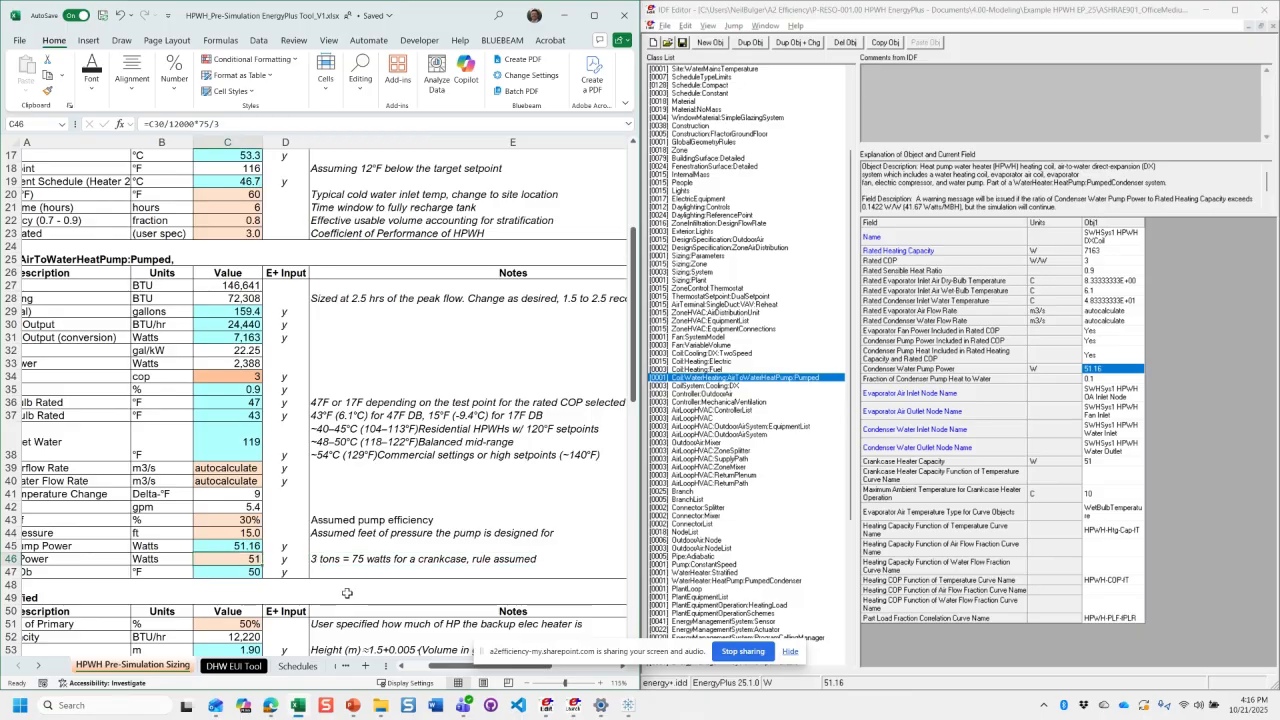
- Trace the Crank Case Heater Power formula in C46 to the heat pump thermal output in C30, and inspect the daily hot water draw formula
left_click(402, 666)
double_click(330, 556)
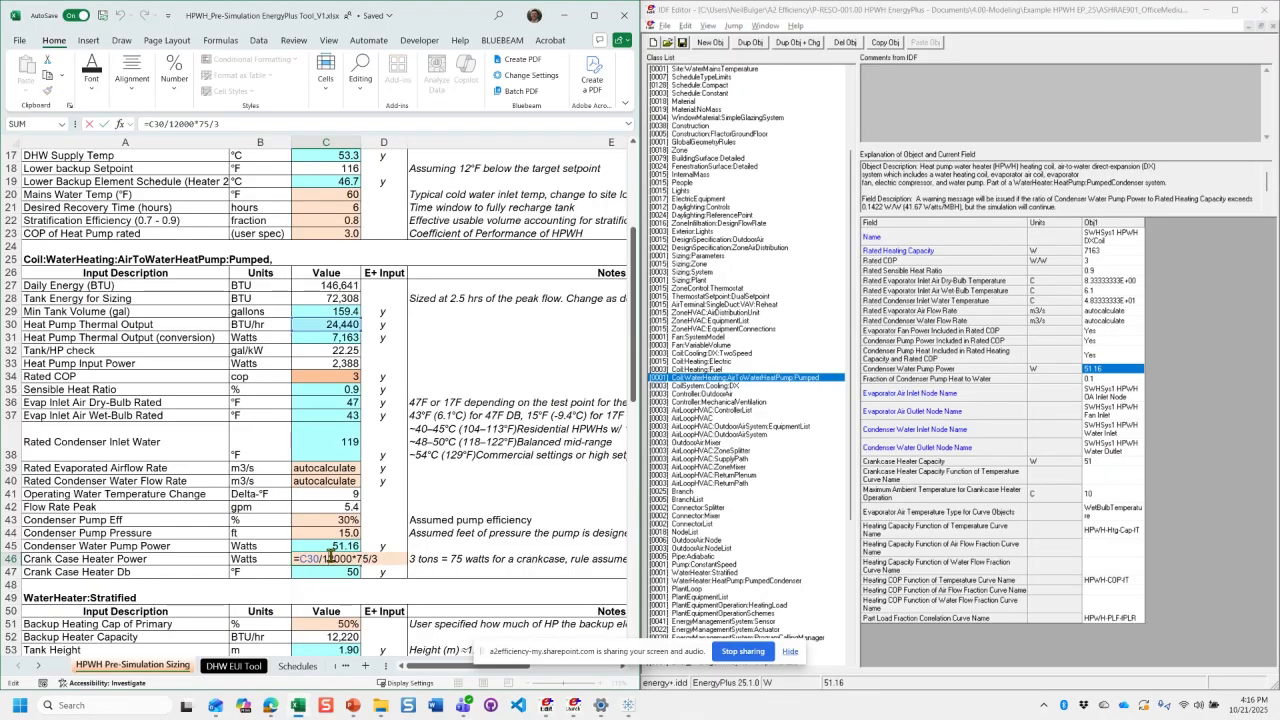
left_click(321, 325)
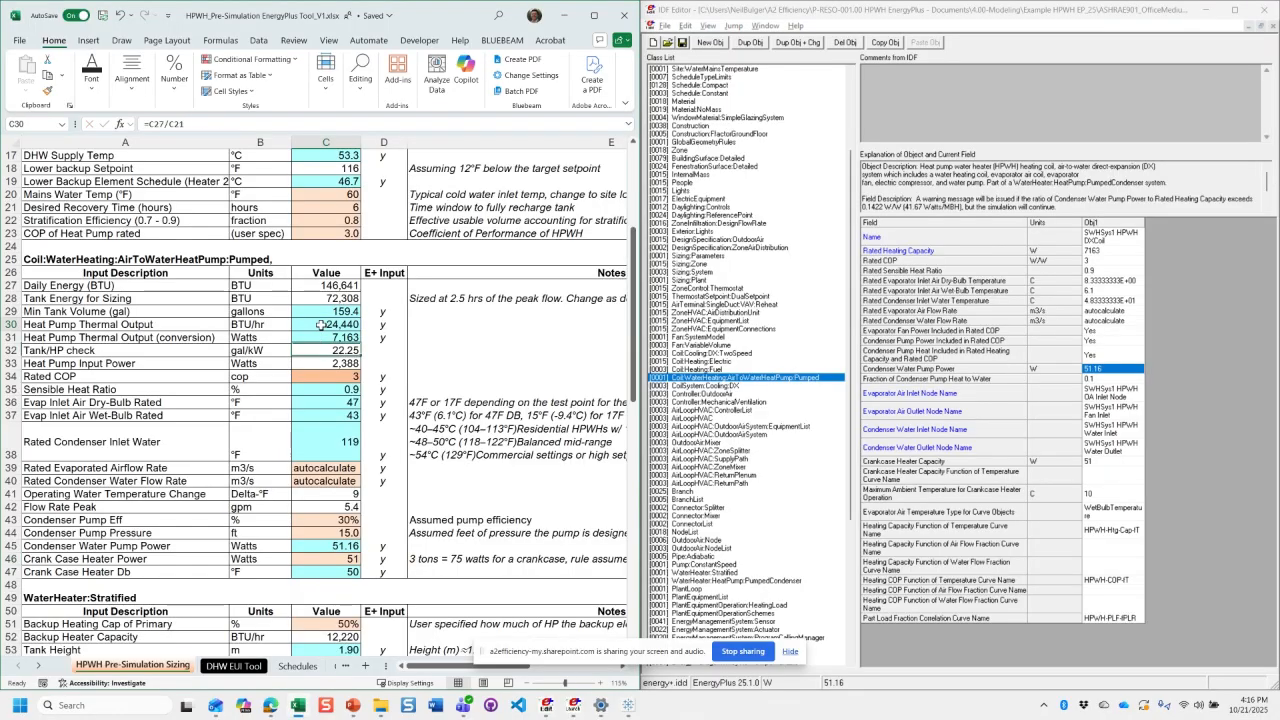
left_click(327, 559)
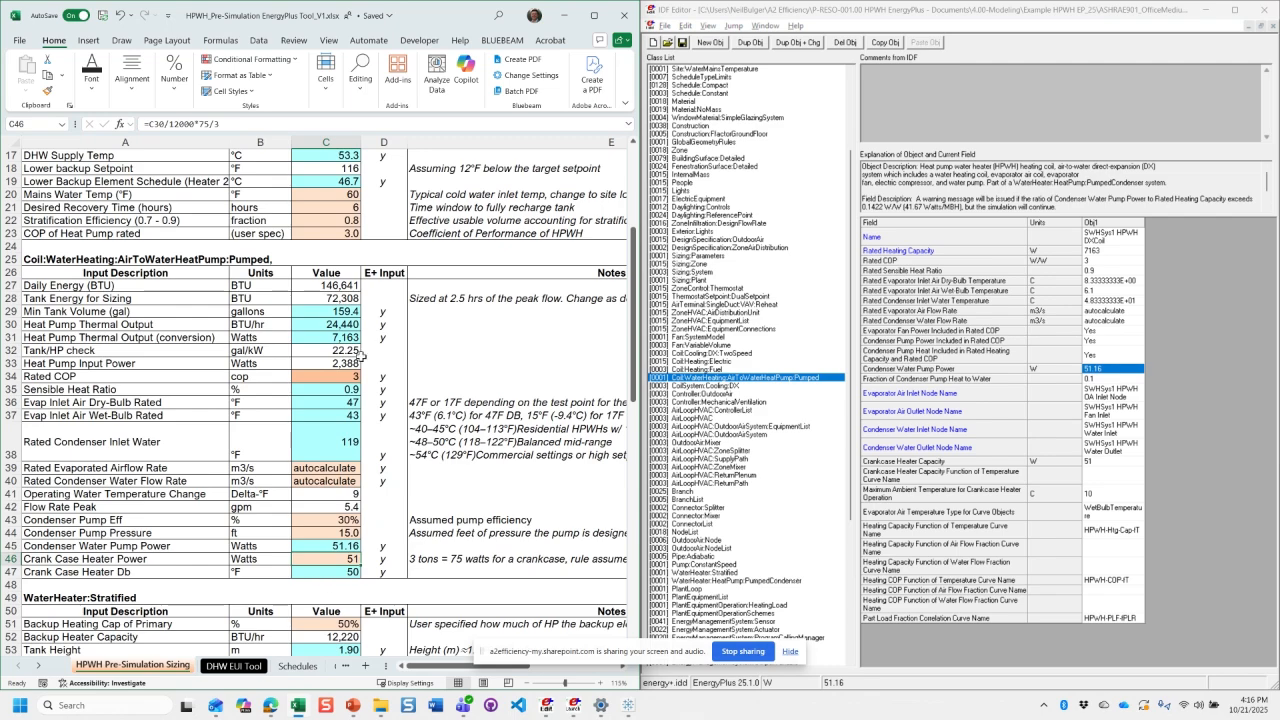
scroll(362, 356, "up", 5)
left_click(335, 303)
scroll(341, 400, "down", 5)
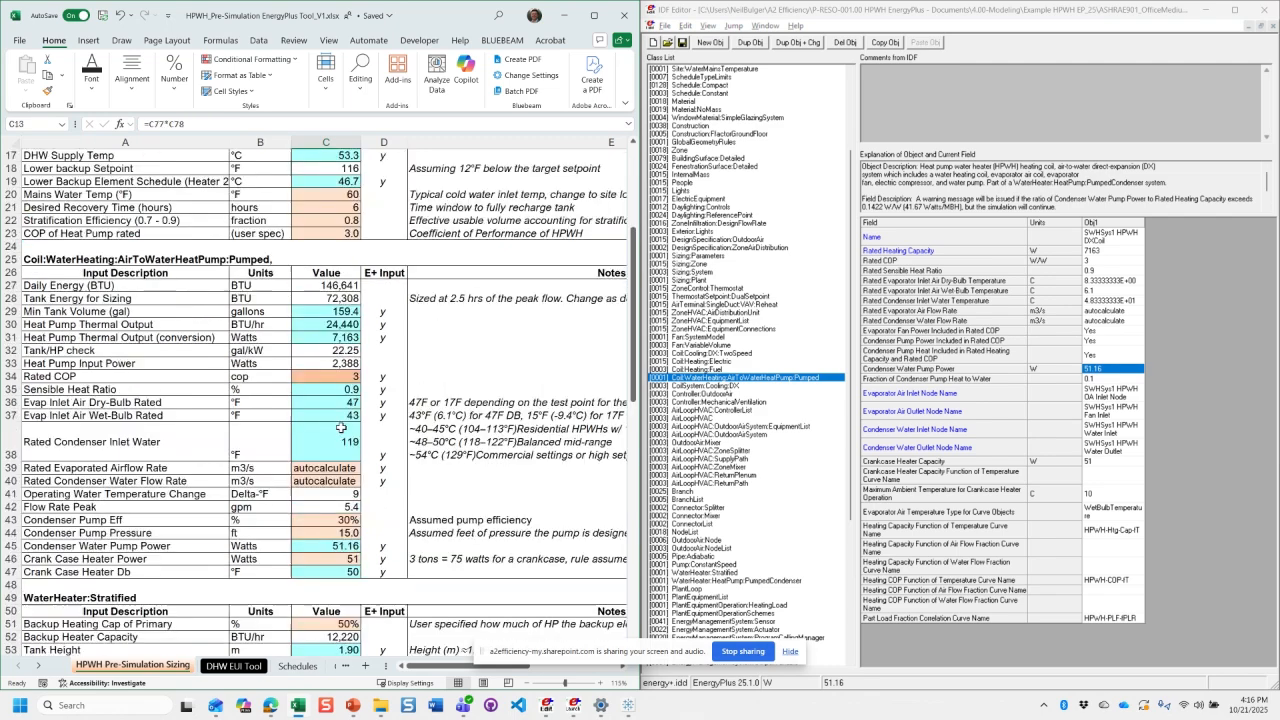
scroll(324, 474, "down", 1)
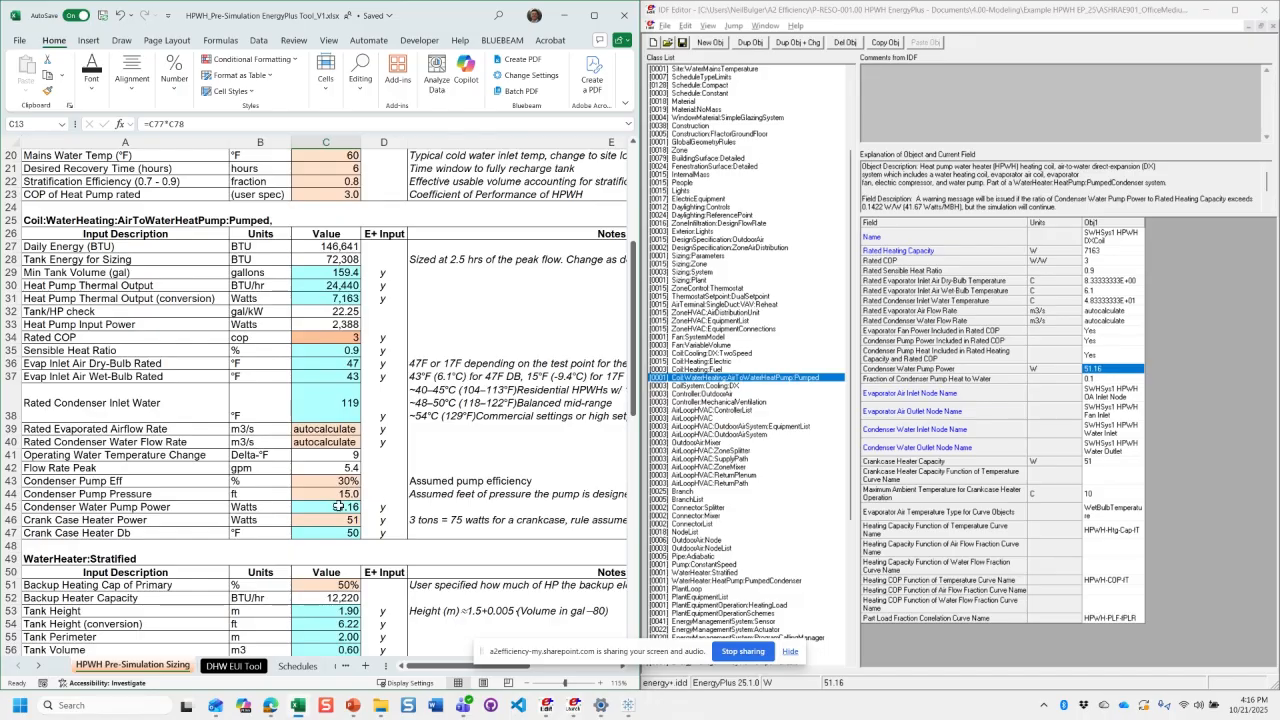
- Highlight the pumped coil input block in the workbook, then open WaterHeater:HeatPump:PumpedCondenser in IDF Editor with a wider value column
scroll(338, 506, "down", 1)
left_click_drag(120, 181, 332, 500)
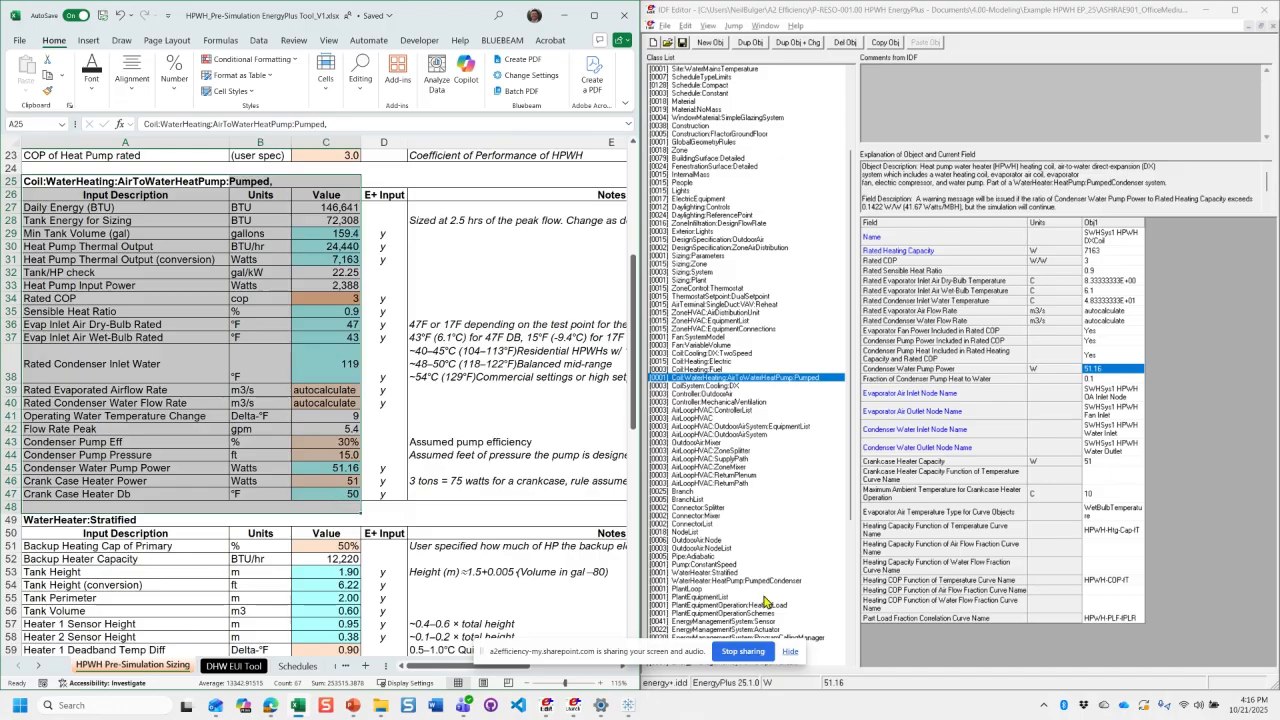
left_click(795, 581)
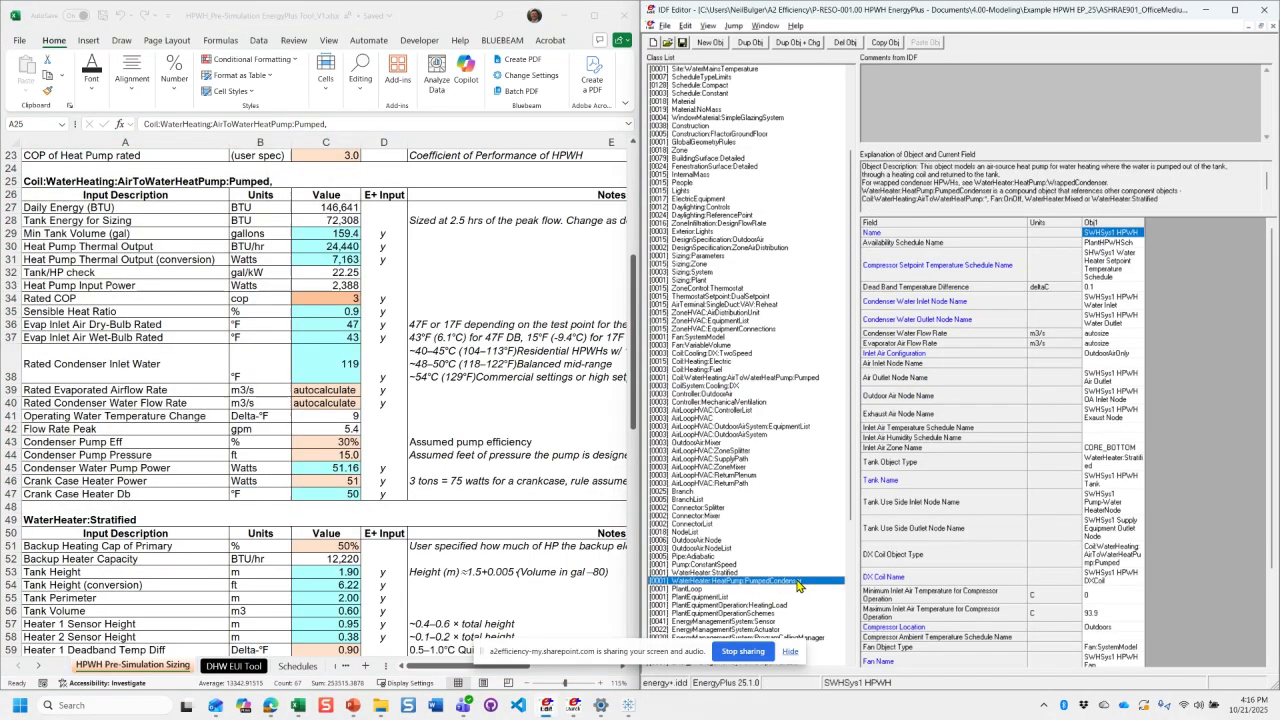
double_click(1146, 222)
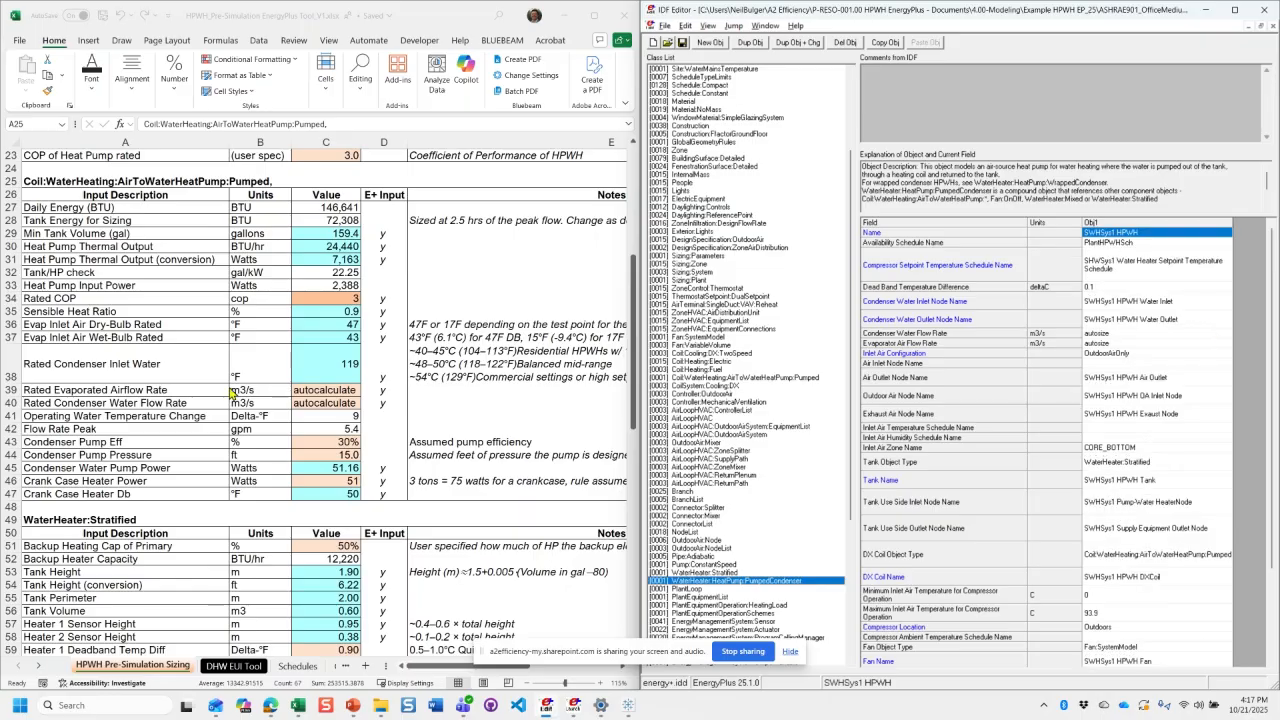
- In the workbook's Basic Inputs, highlight the Target Water Temp and Loop Design Temperature Difference rows
left_click(206, 455)
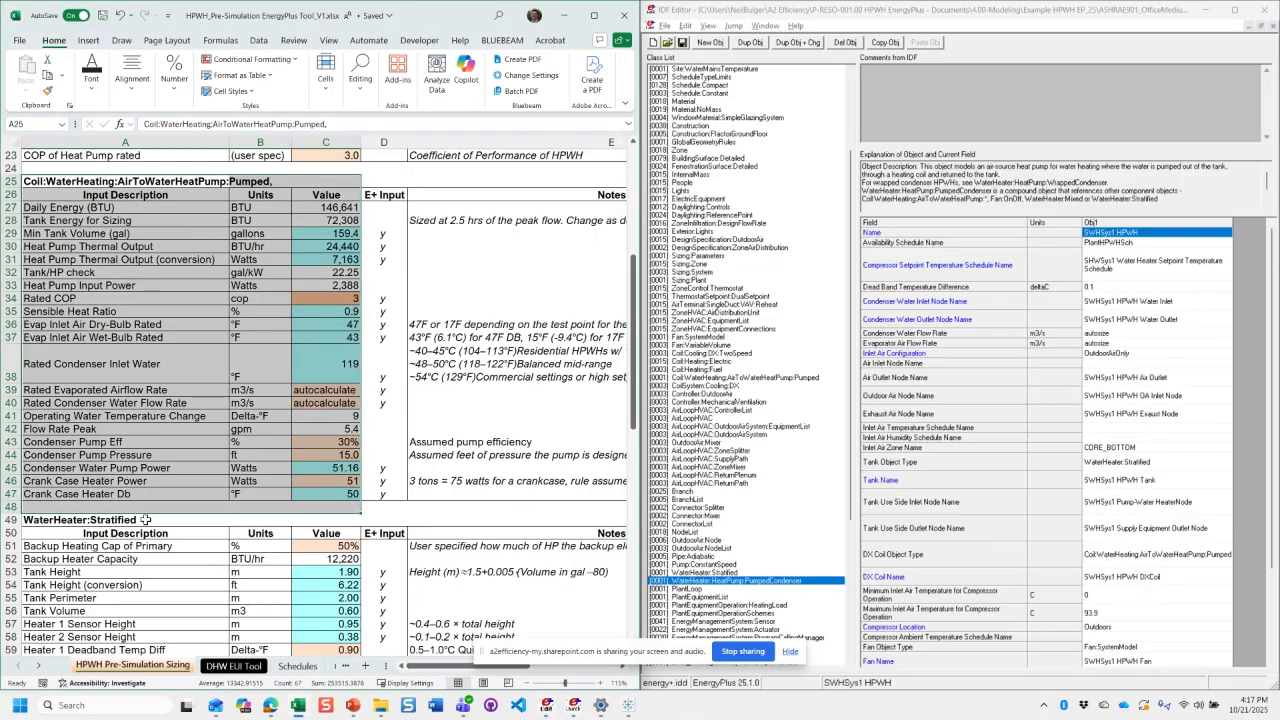
scroll(206, 455, "up", 3)
scroll(206, 455, "up", 2)
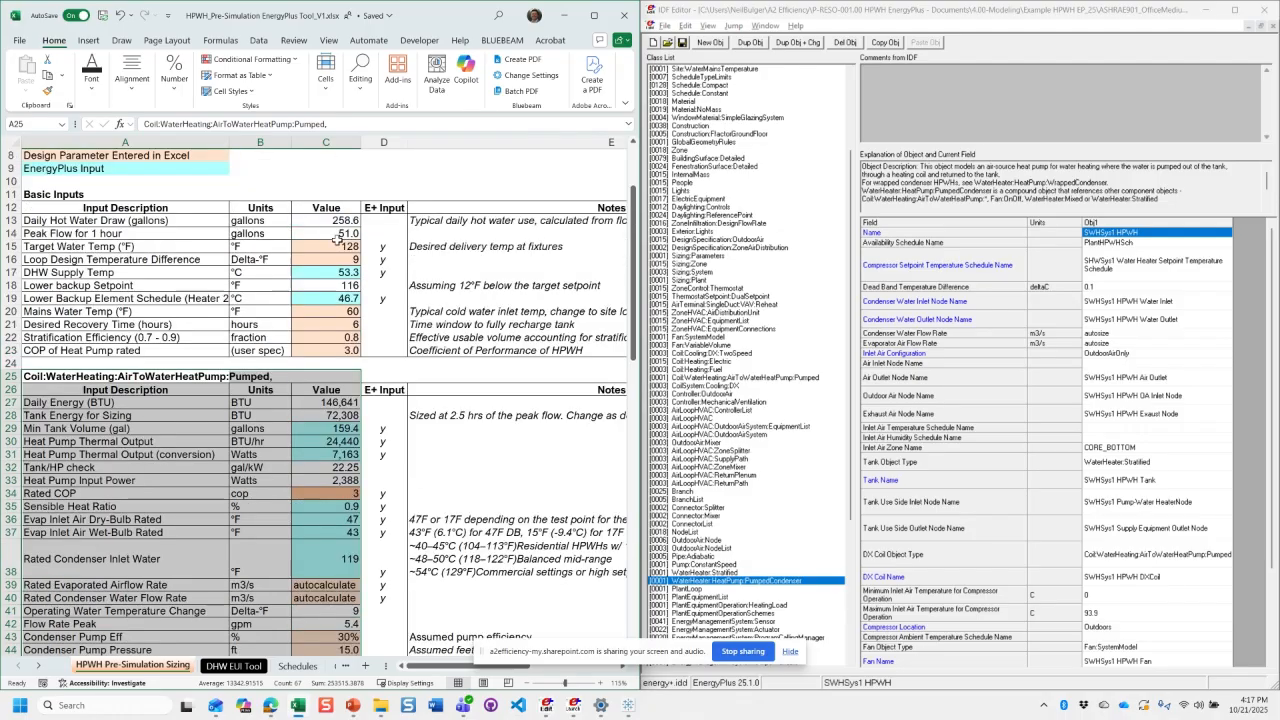
left_click(334, 246)
left_click_drag(110, 246, 355, 258)
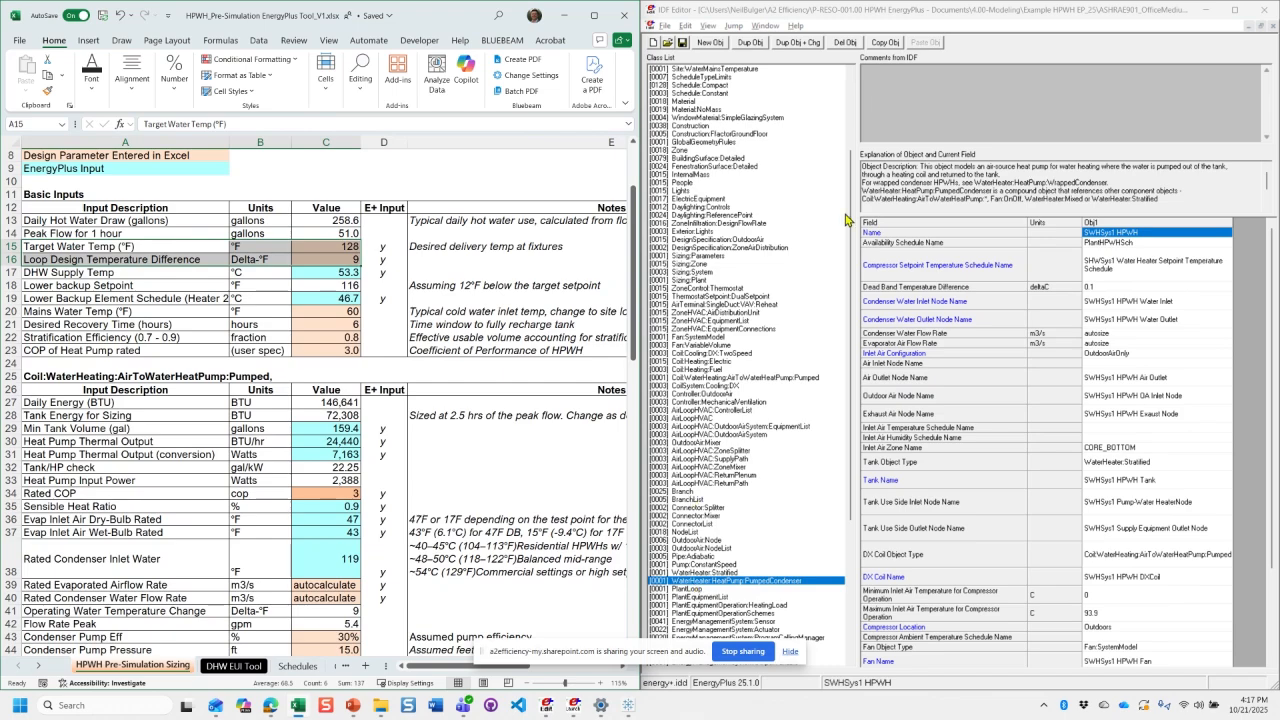
- Open the Sizing:Plant object in IDF Editor and display its values in inch-pound units
left_click(704, 280)
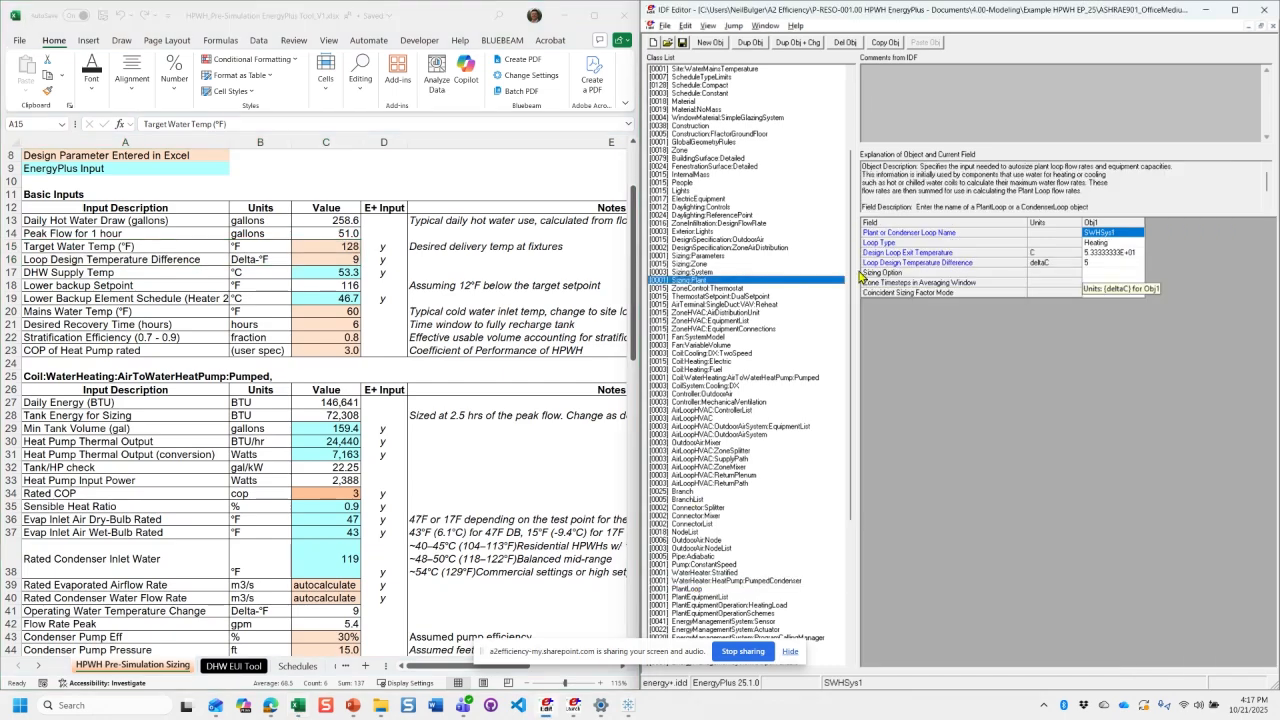
left_click(1112, 253)
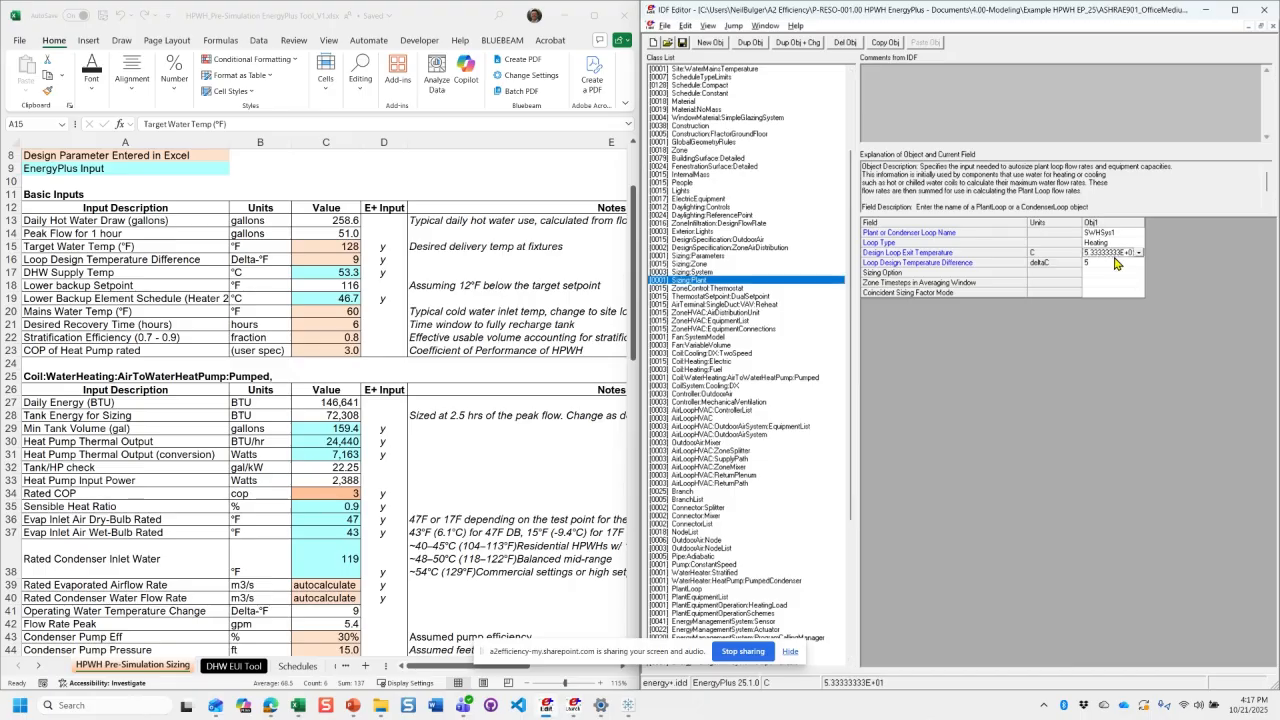
left_click(708, 27)
left_click(722, 41)
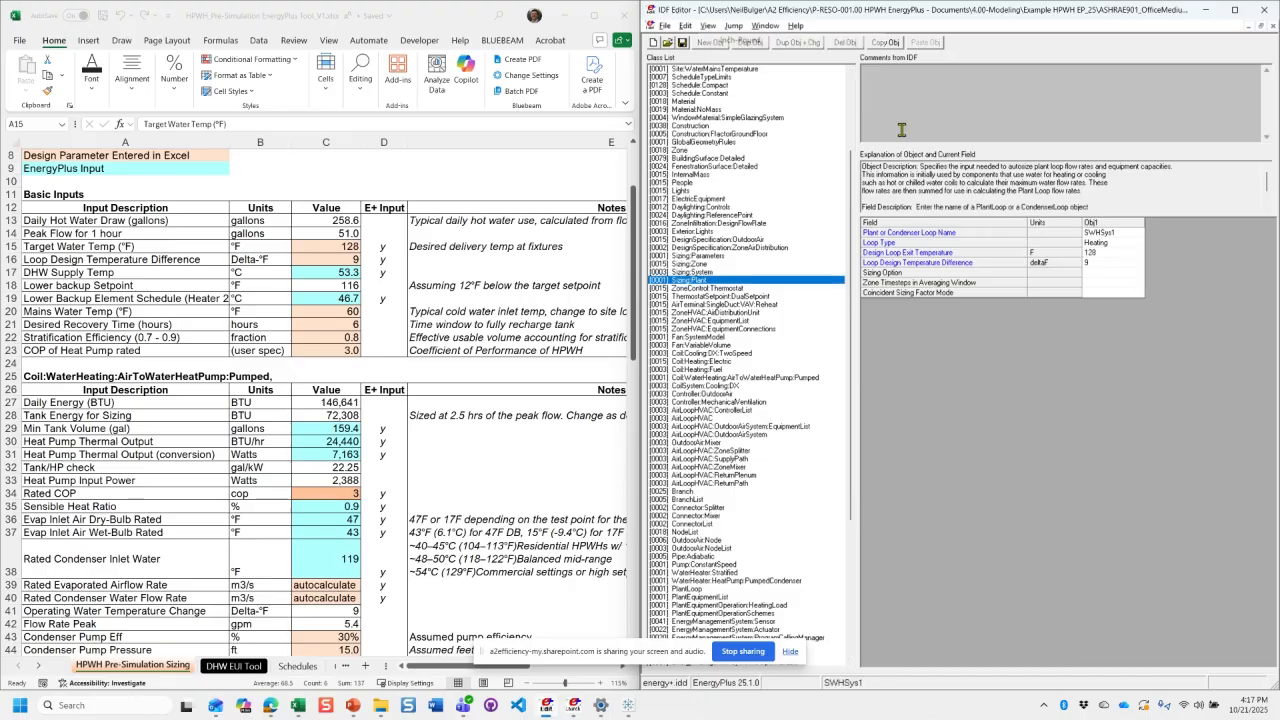
- Check the plant loop's design exit temperature, design temperature difference and loop type options against the workbook
left_click(1099, 263)
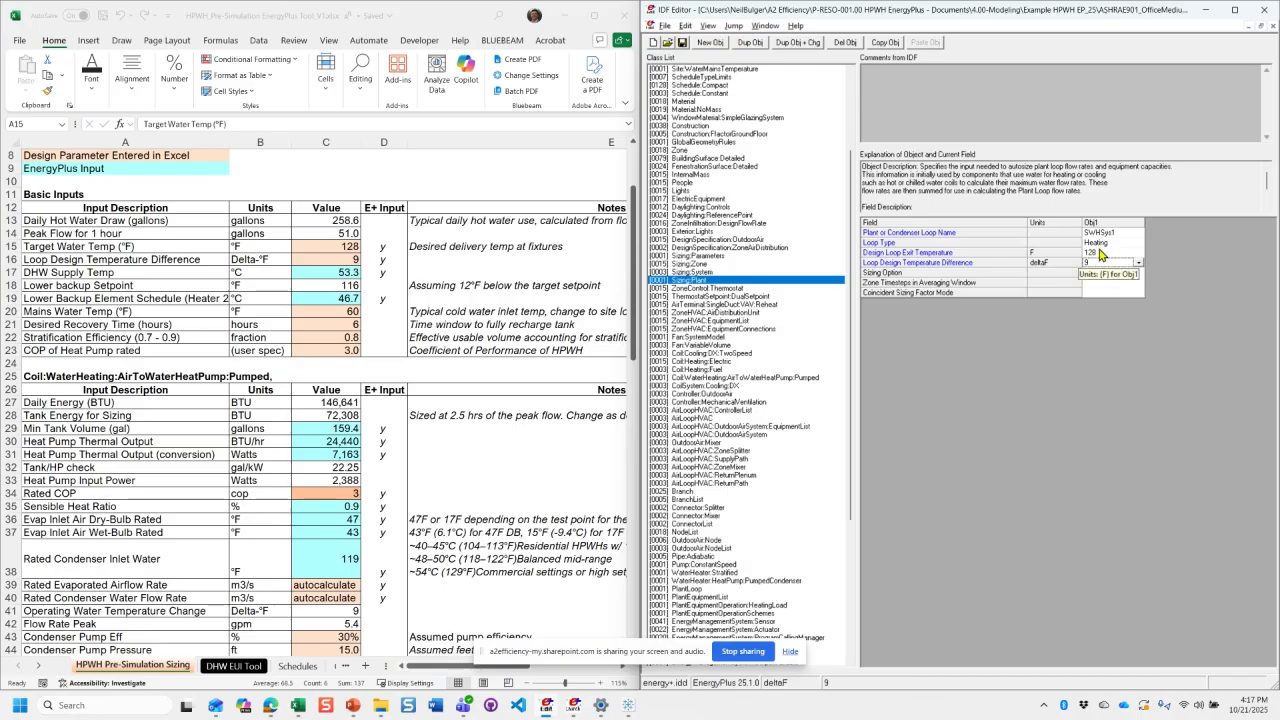
left_click(1141, 242)
left_click(1139, 243)
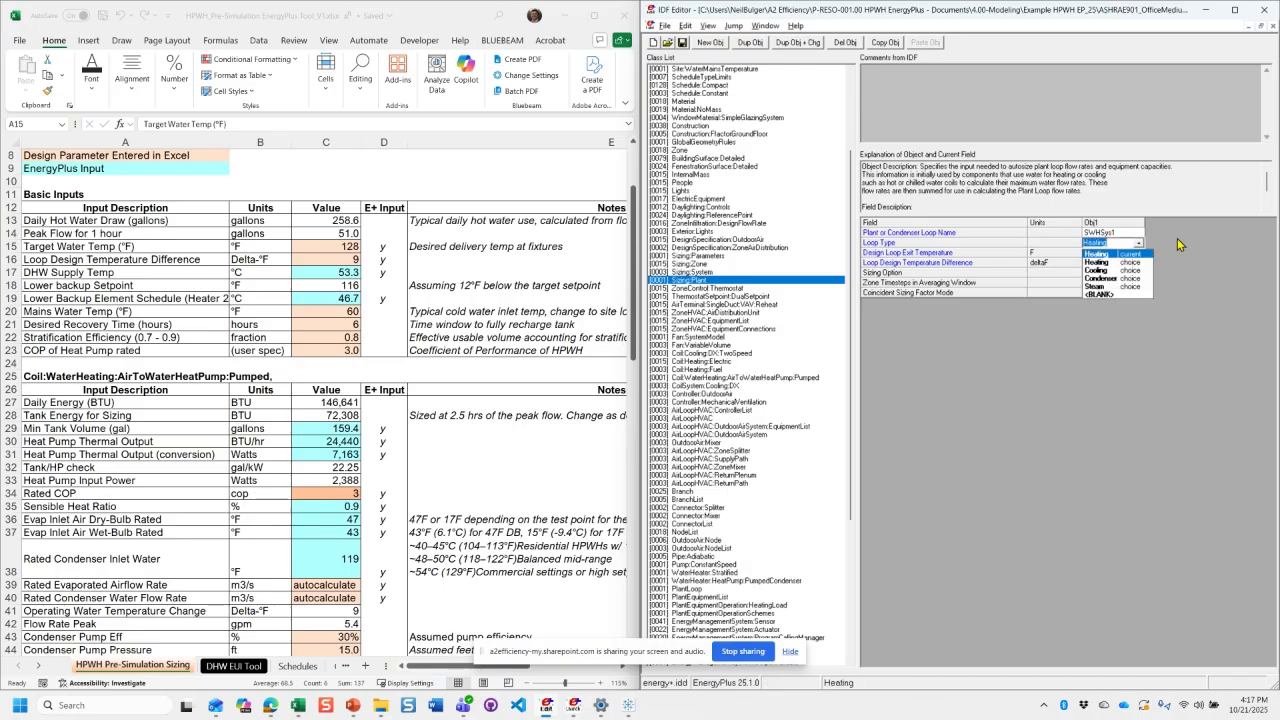
left_click(1179, 245)
left_click(1110, 254)
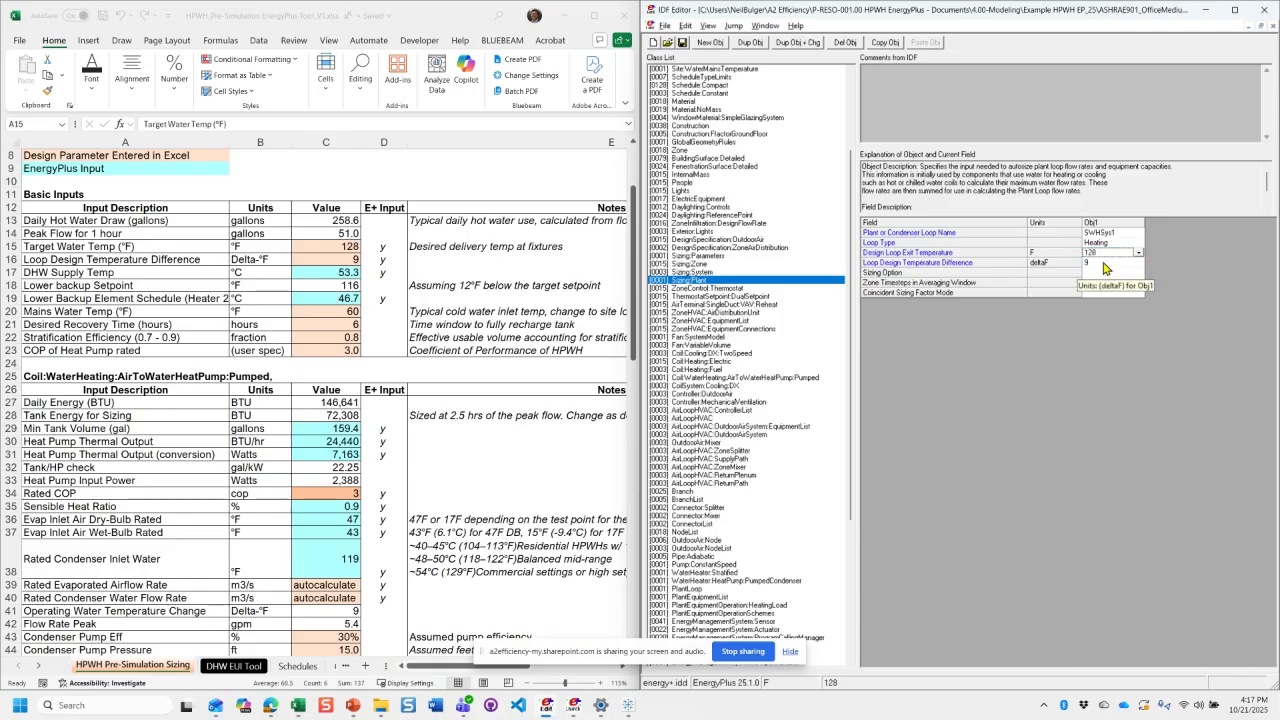
left_click(1104, 265)
key("Up")
- Highlight the WaterHeater:Stratified block in the workbook and open the matching object in IDF Editor with a wider value column
scroll(466, 418, "down", 8)
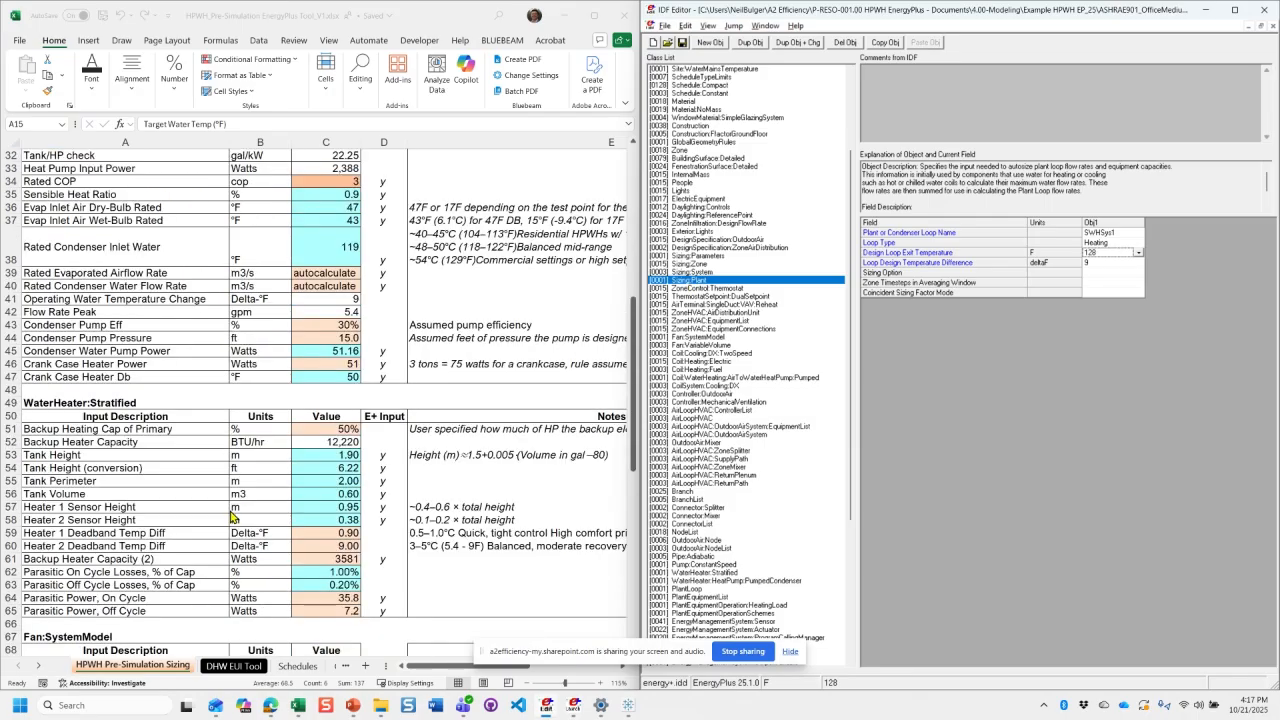
left_click_drag(101, 403, 347, 620)
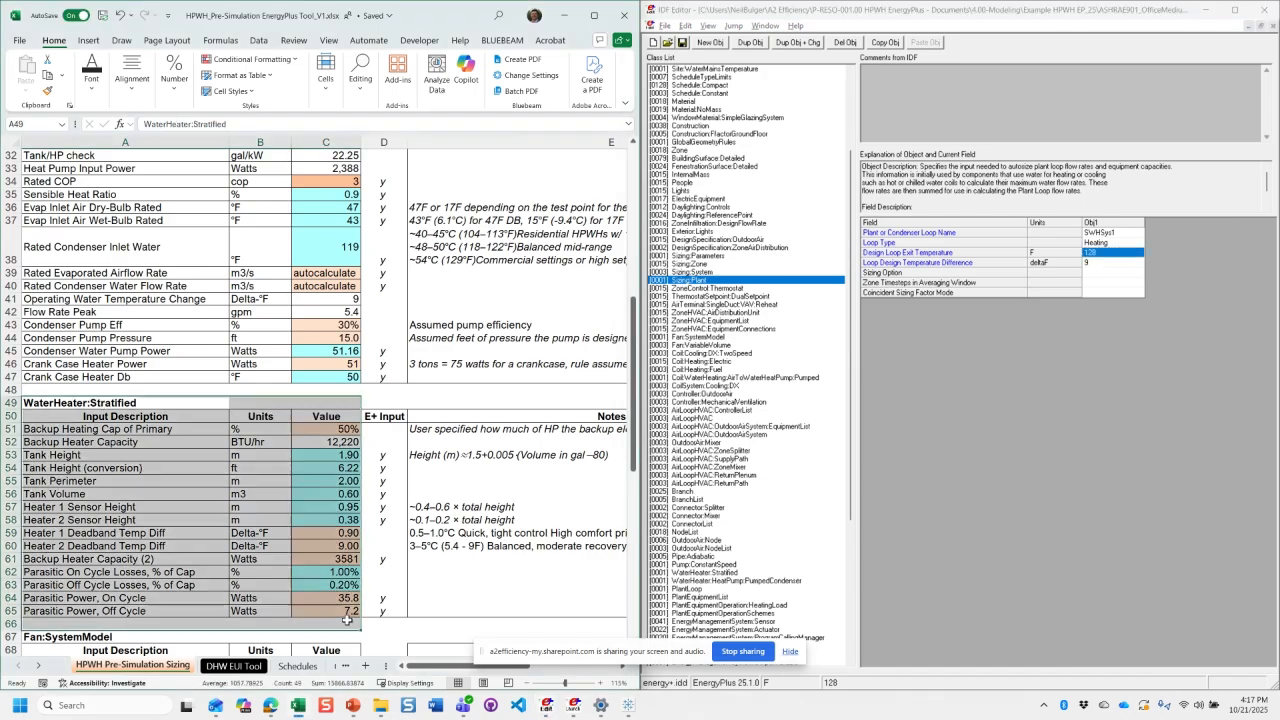
left_click(750, 573)
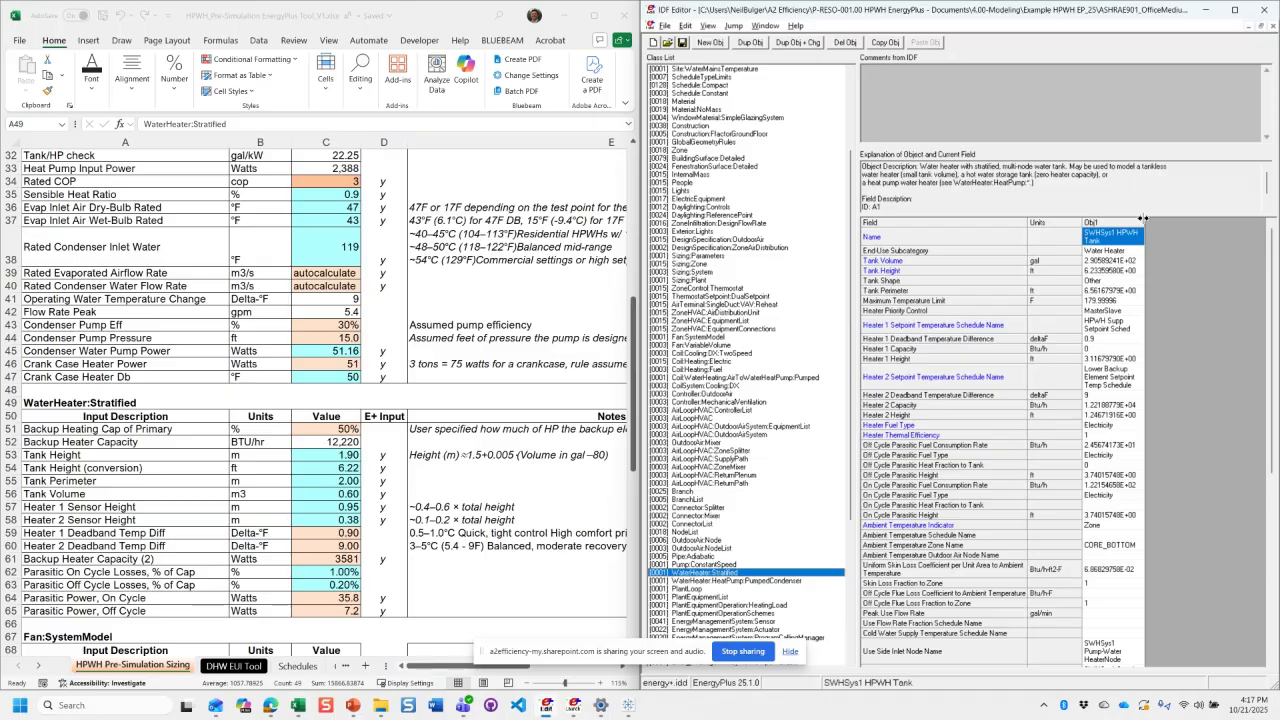
left_click_drag(1143, 218, 1207, 243)
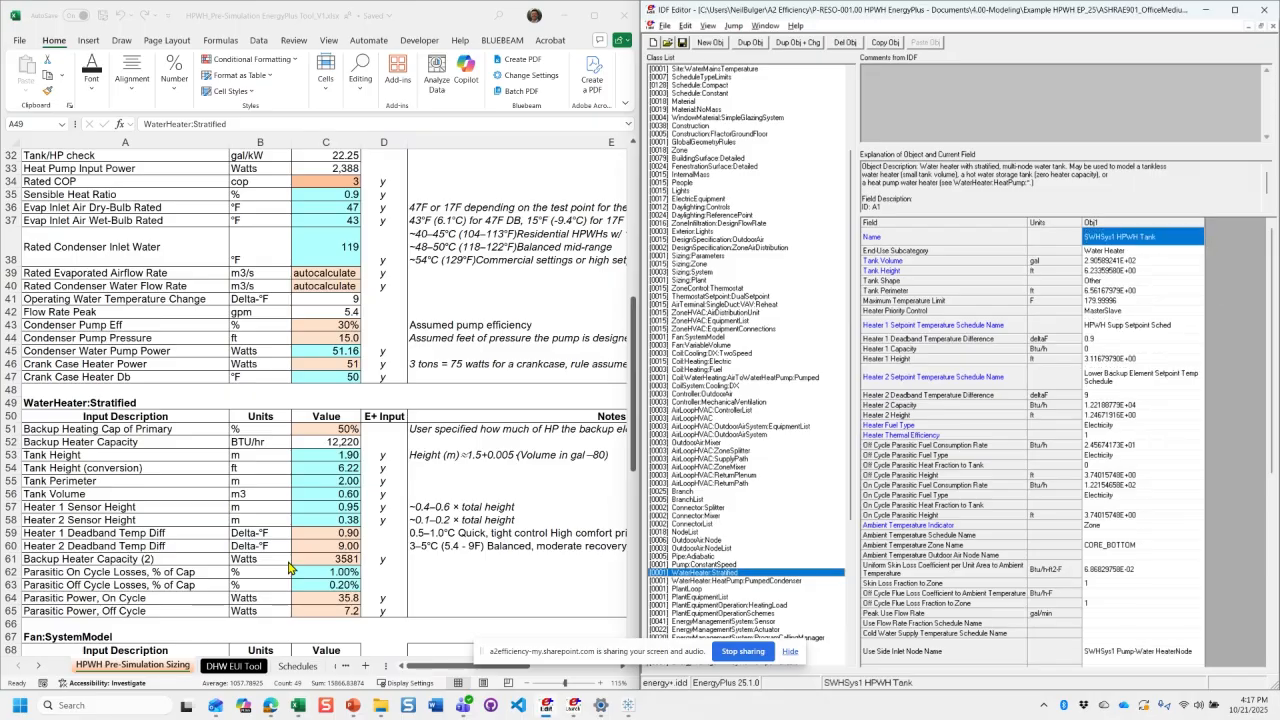
- Switch IDF Editor to SI units and widen the stratified water heater's value column
left_click(707, 25)
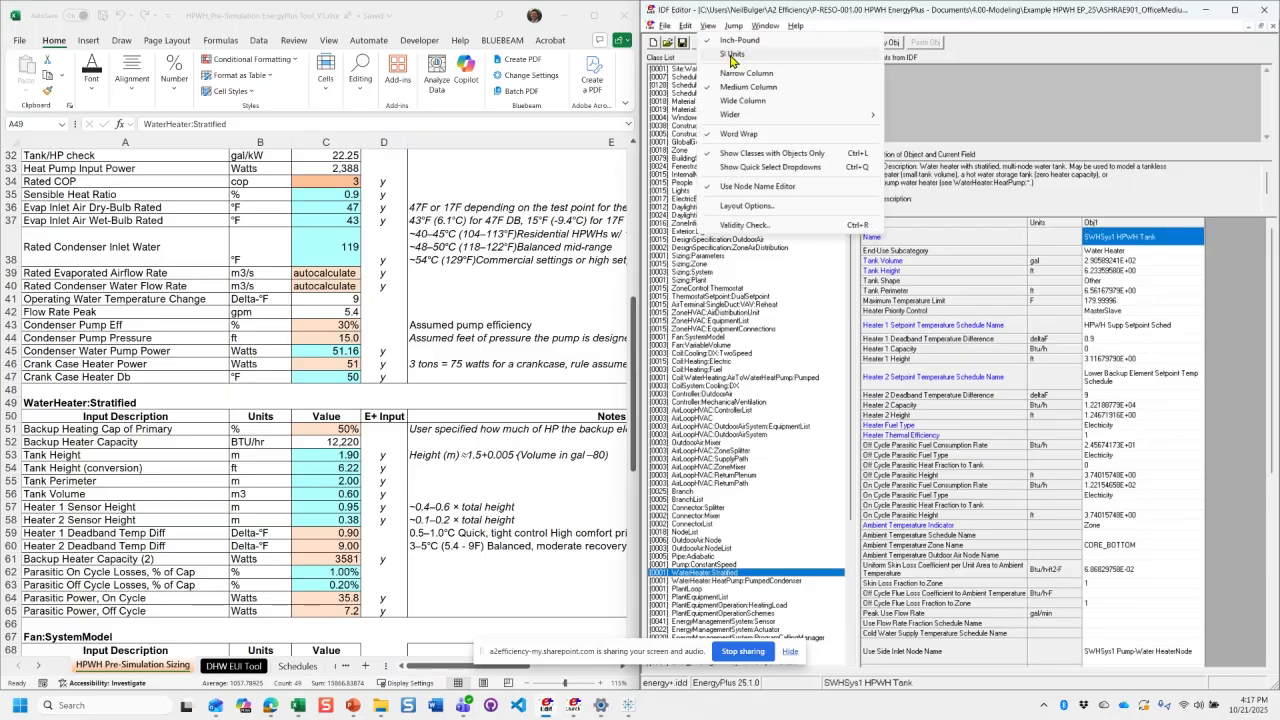
left_click(731, 56)
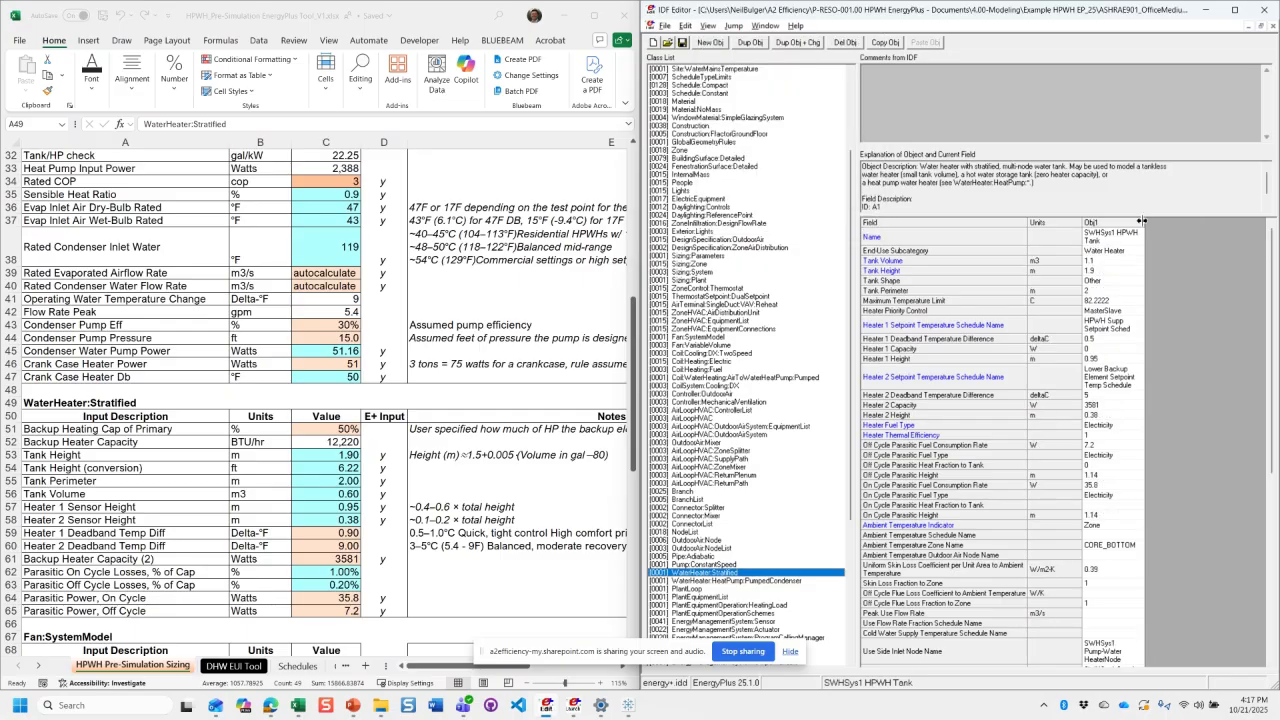
left_click_drag(1141, 221, 1180, 221)
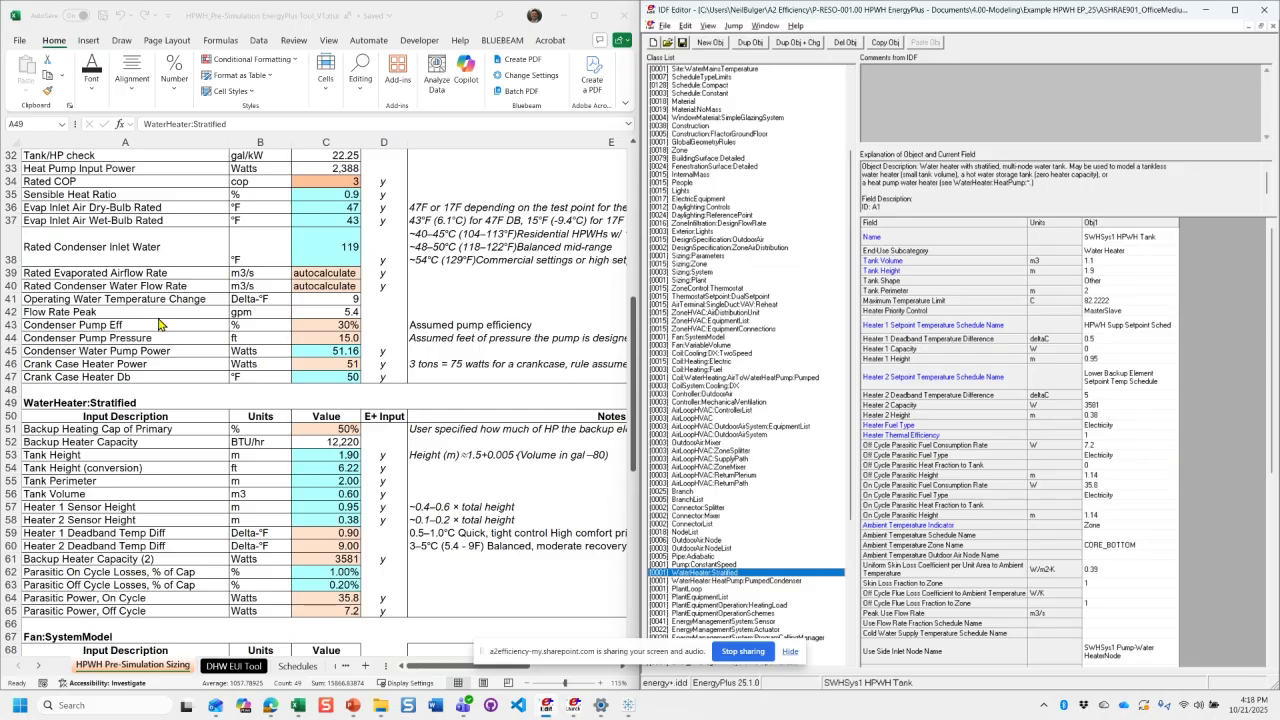
- In the workbook, examine the Min Tank Volume formula in C29 and the note on tank energy for sizing
left_click(316, 451)
scroll(316, 451, "down", 1)
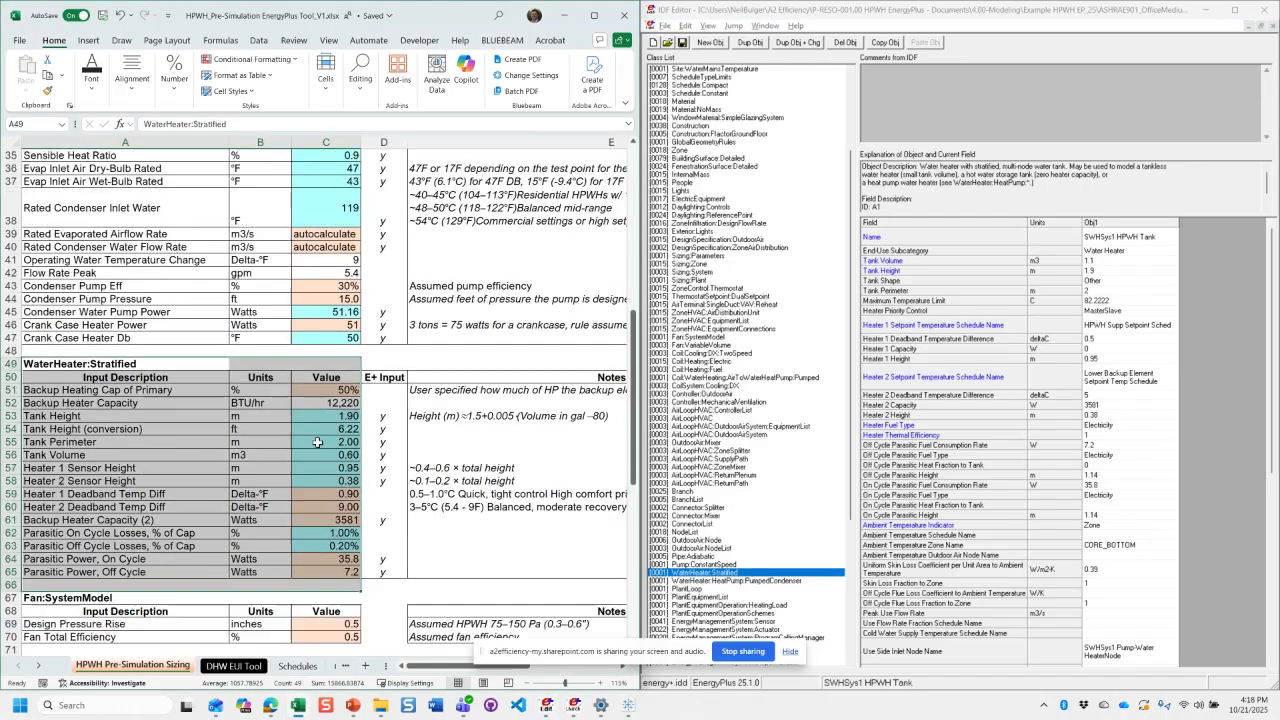
scroll(317, 442, "up", 3)
left_click(340, 197)
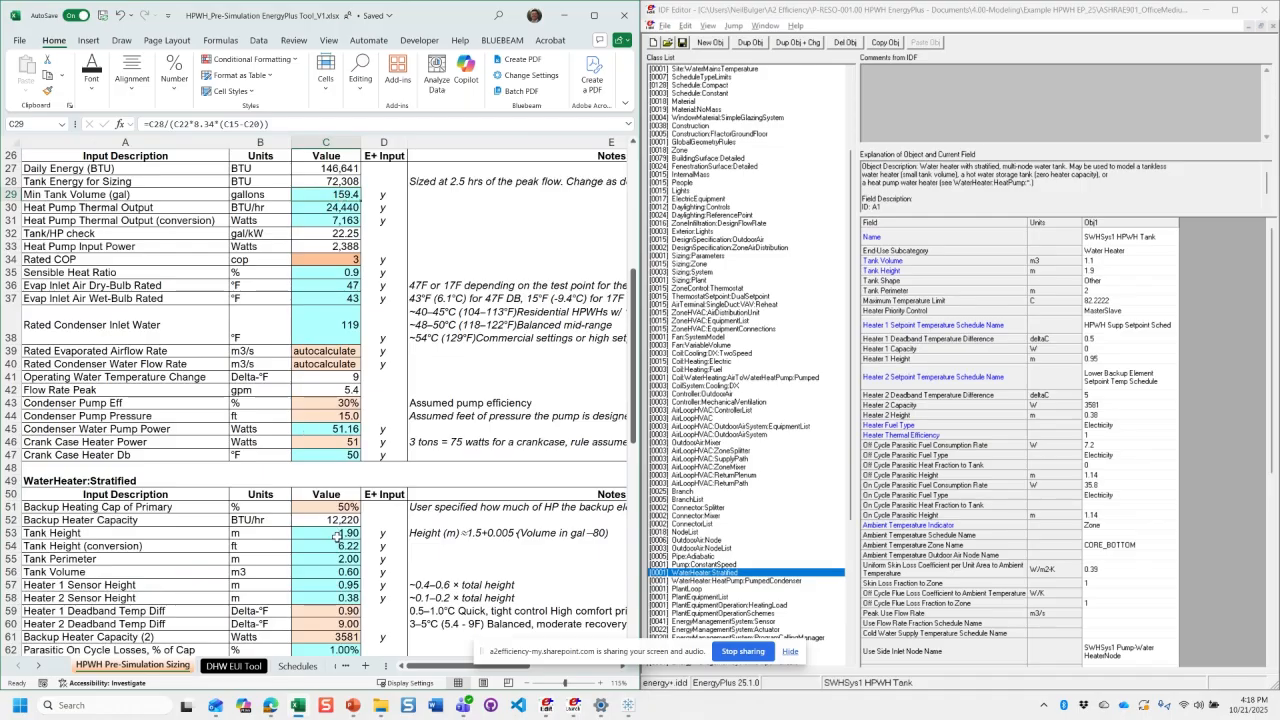
left_click(276, 124)
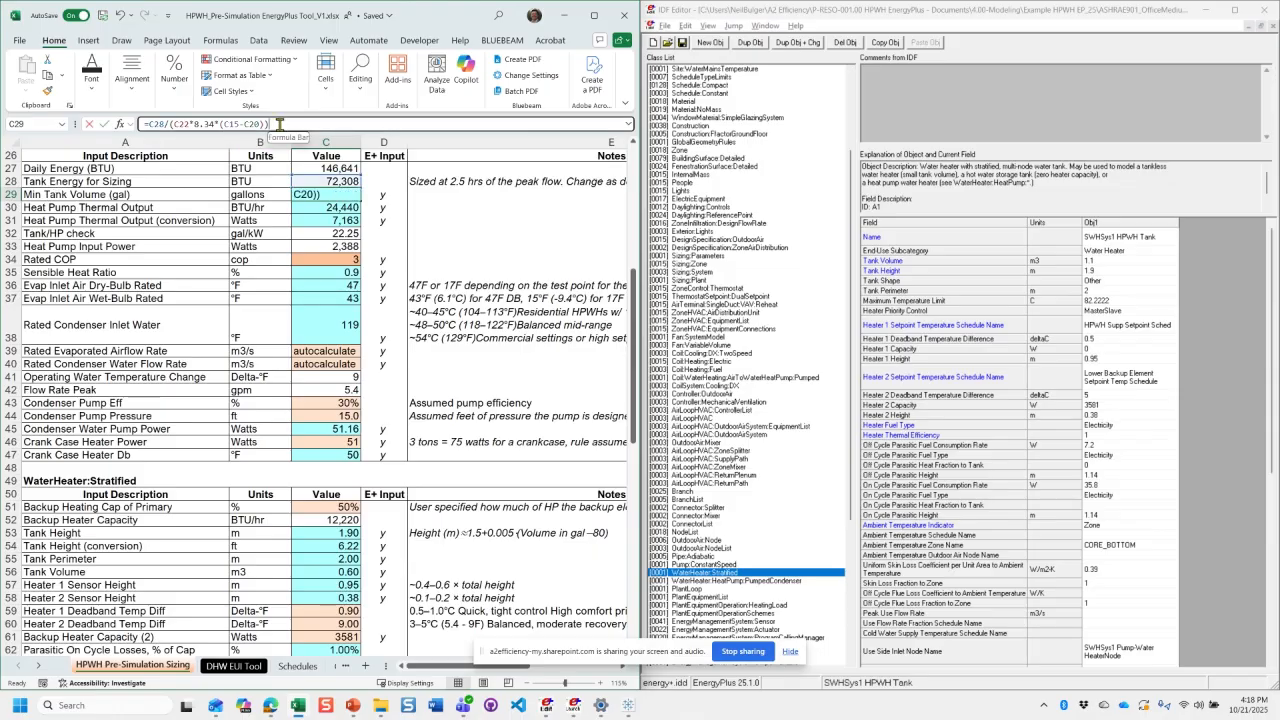
key("Return")
left_click(424, 177)
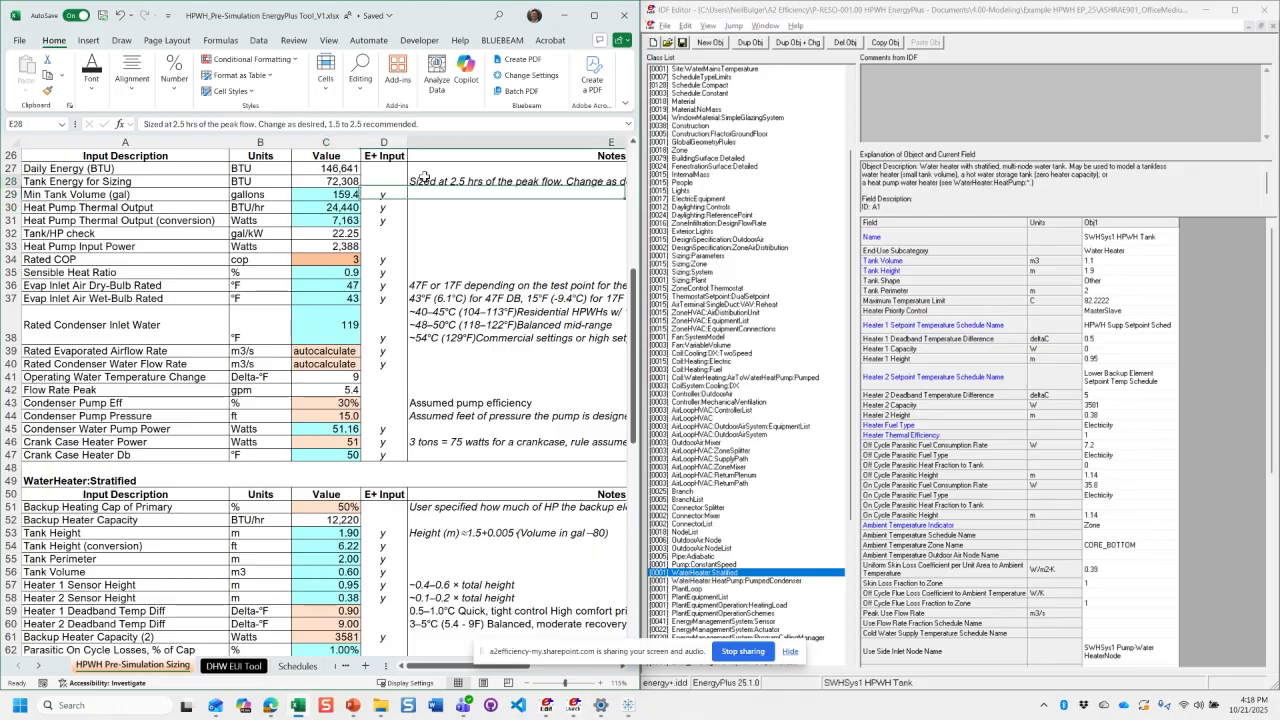
left_click(310, 193)
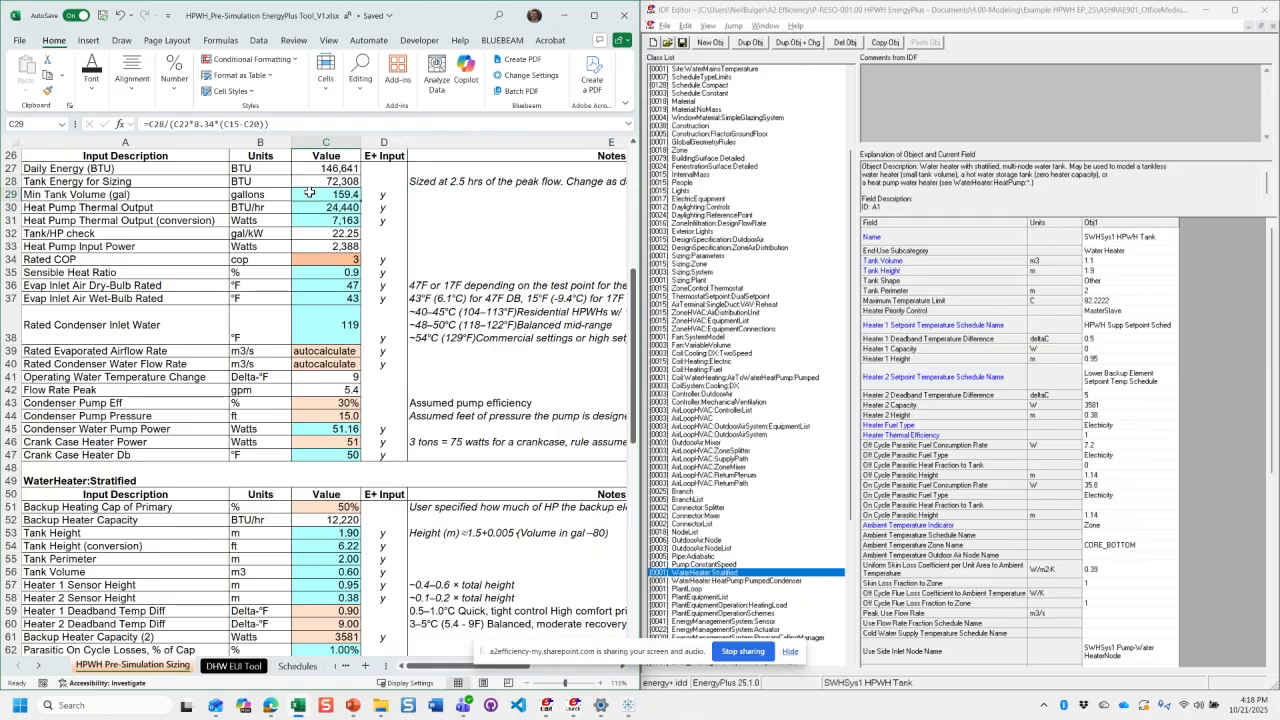
- Examine the workbook's tank height, height conversion, volume and perimeter formulas in C53 to C56, along with the height note
left_click(335, 535)
left_click(445, 532)
scroll(445, 532, "down", 1)
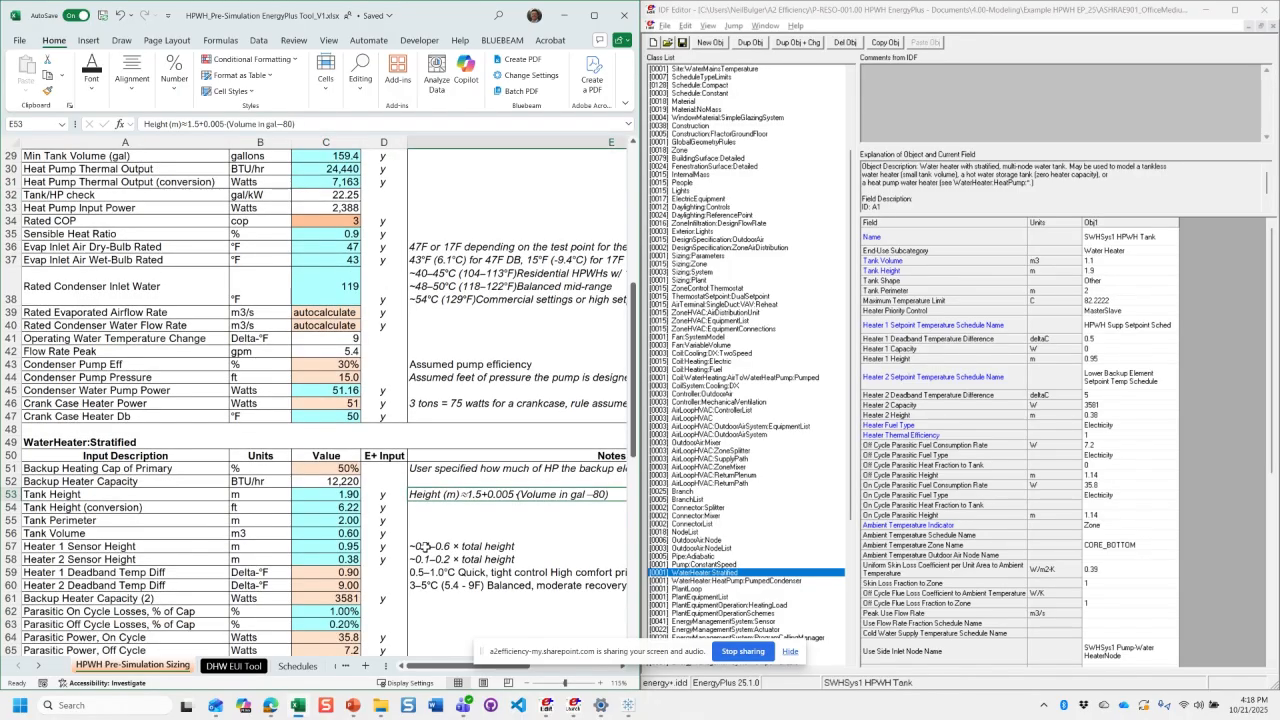
left_click(306, 490)
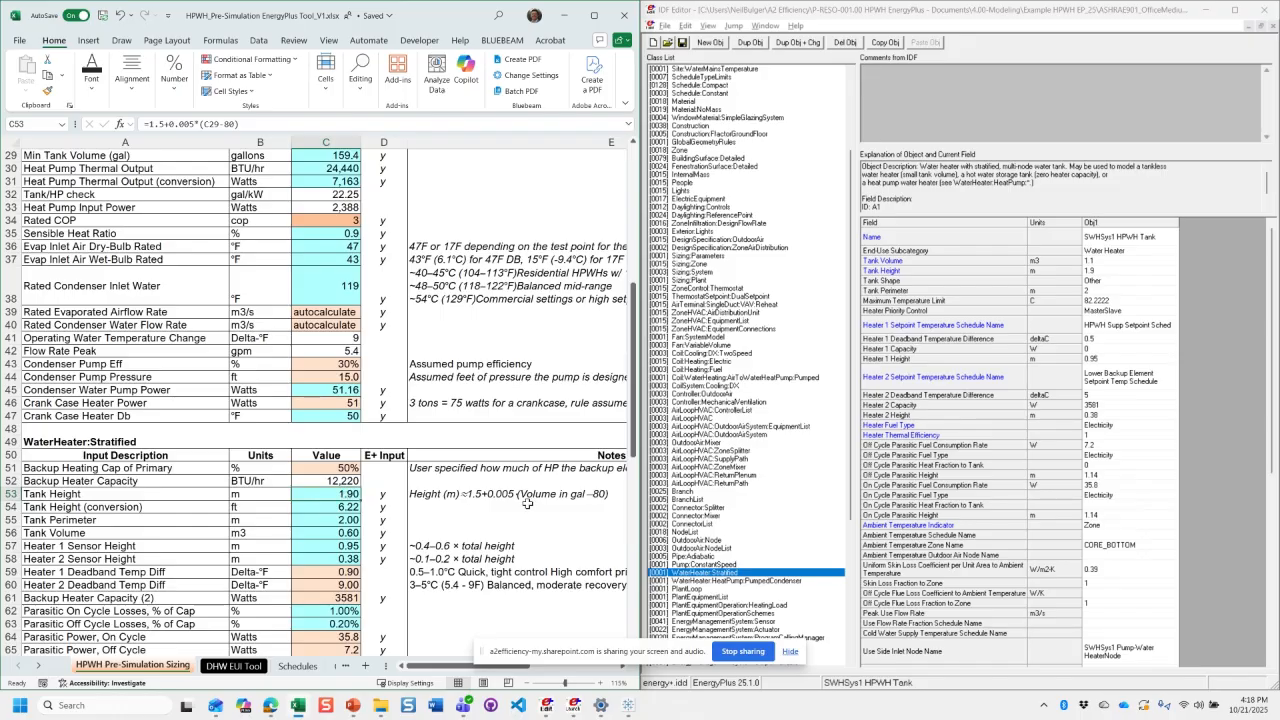
left_click(324, 508)
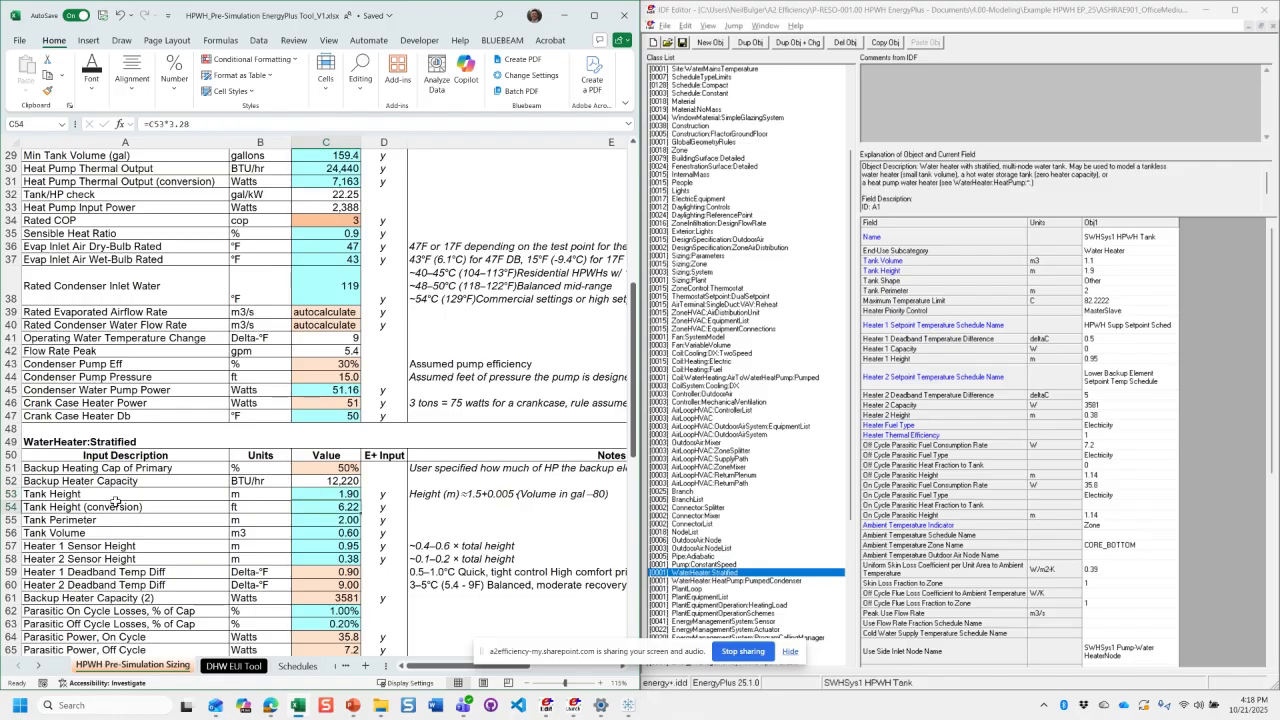
left_click(306, 532)
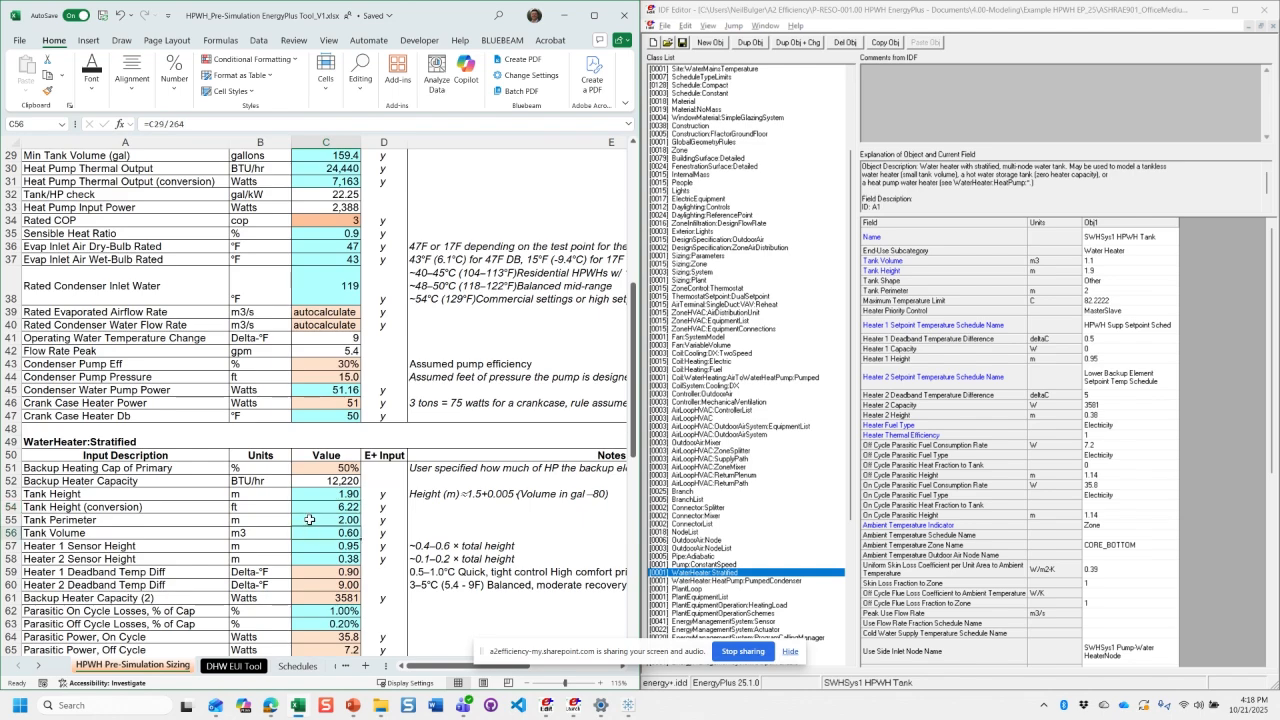
left_click(309, 520)
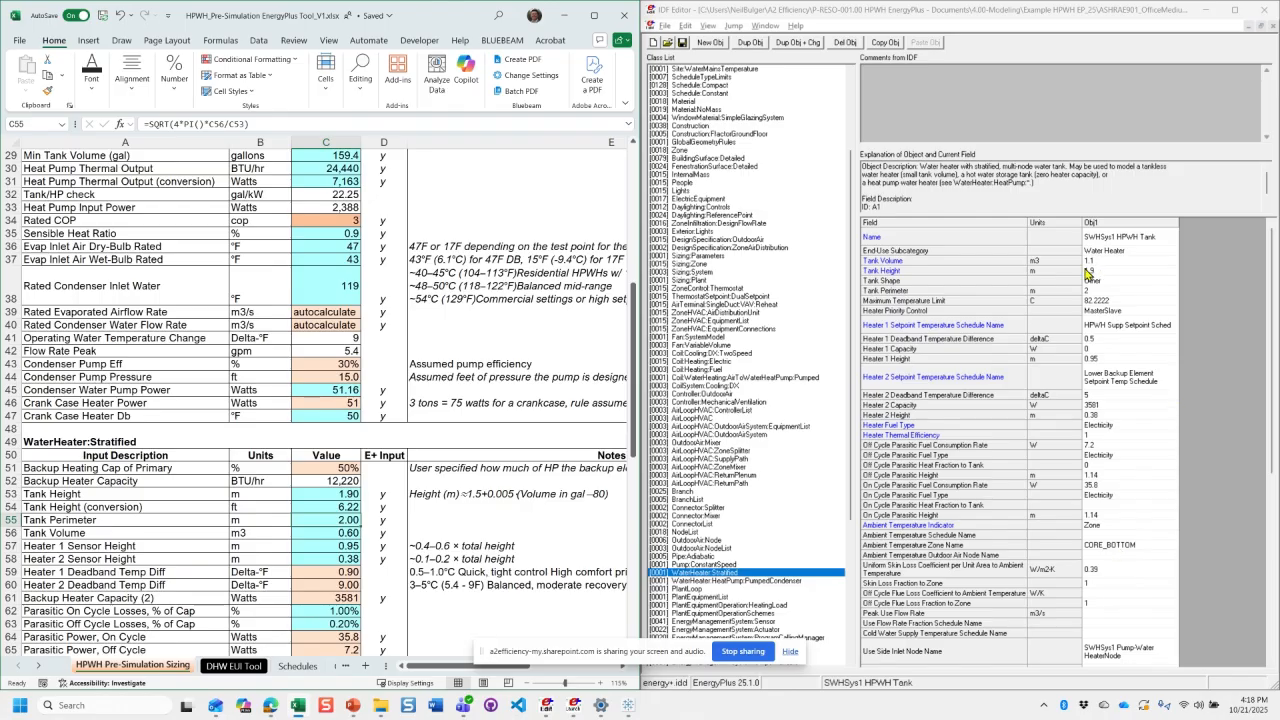
- In IDF Editor, check the stratified water heater's Tank Shape and Heater Priority Control options without changing them
left_click(1176, 283)
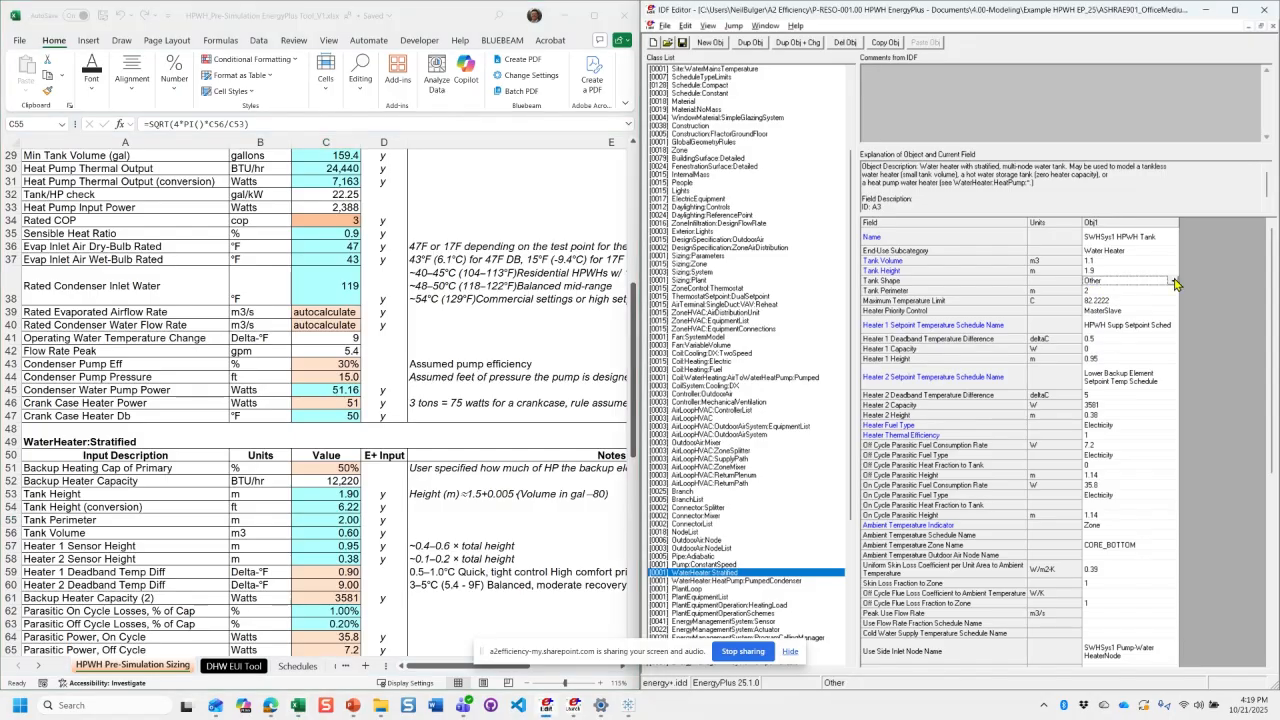
left_click(1175, 282)
left_click(1225, 287)
left_click(1128, 309)
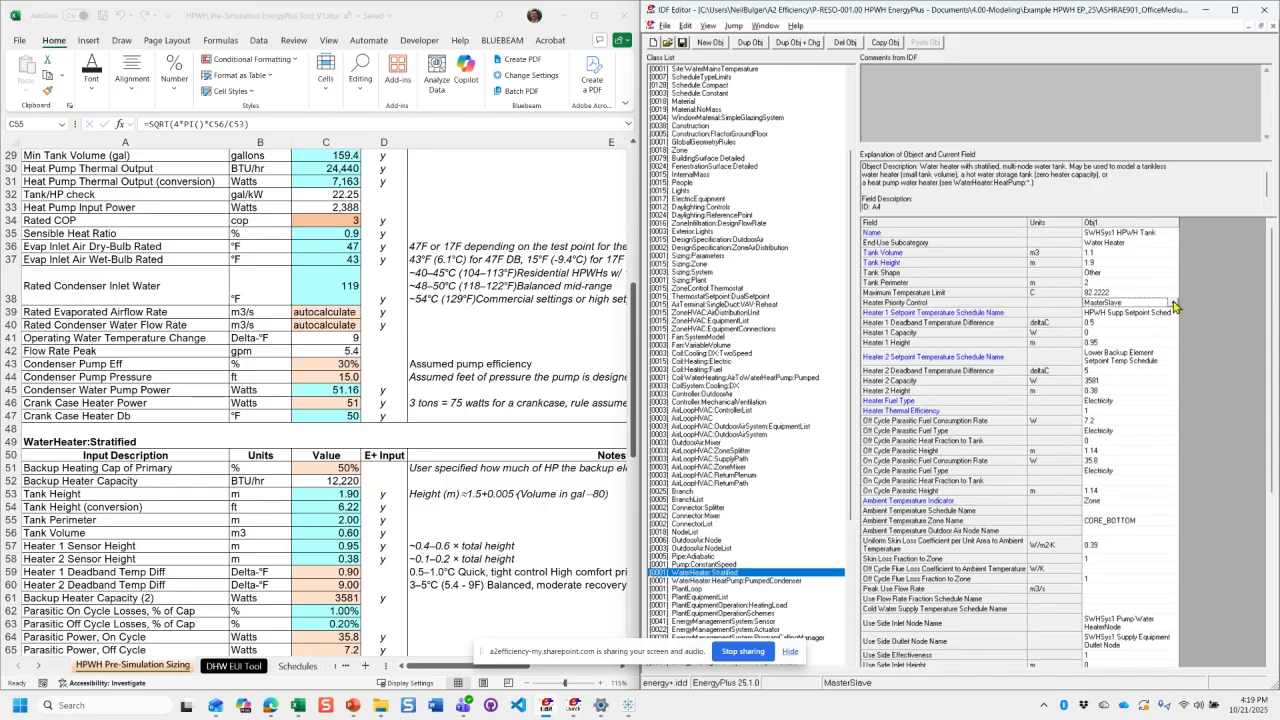
left_click(1173, 305)
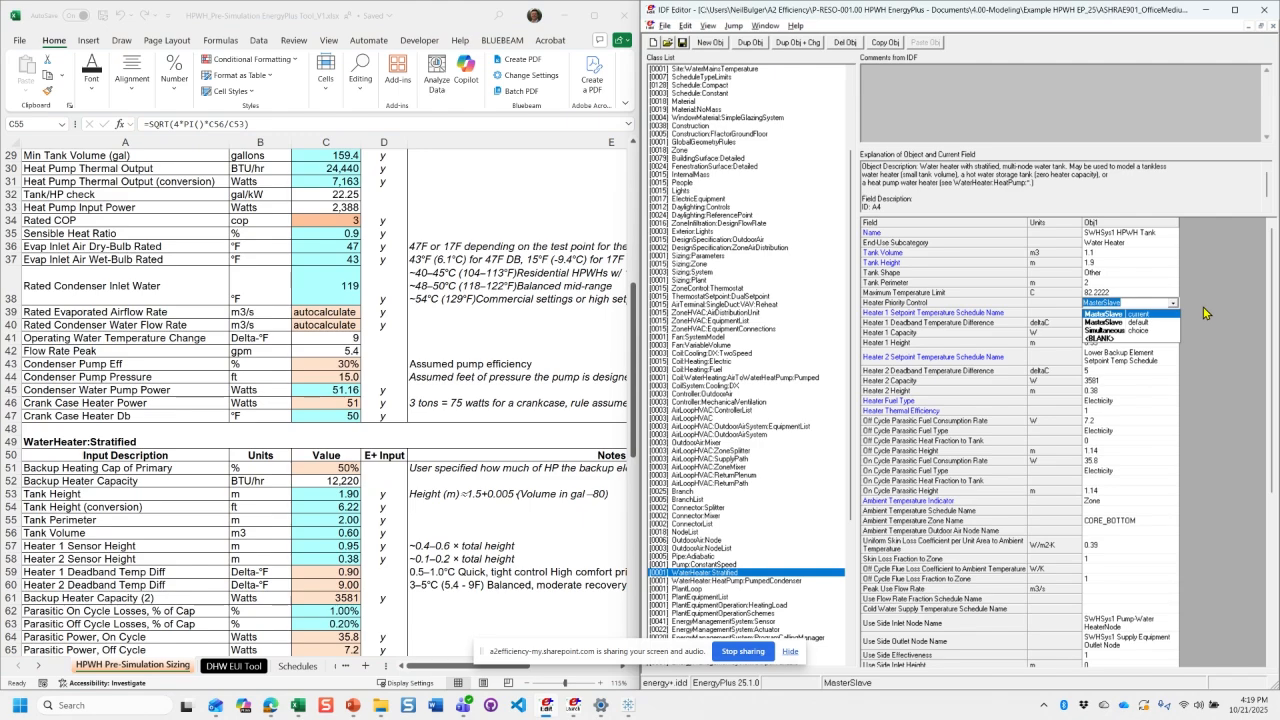
left_click(1206, 313)
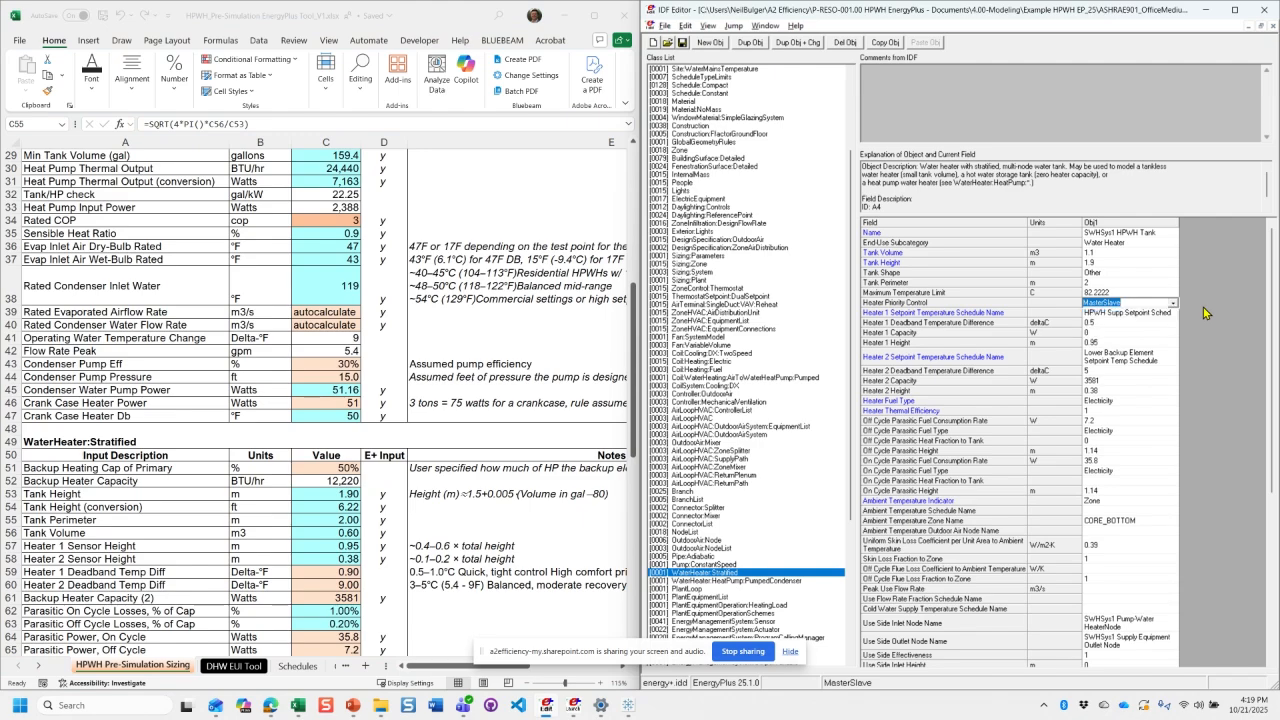
left_click(1159, 323)
left_click(1159, 303)
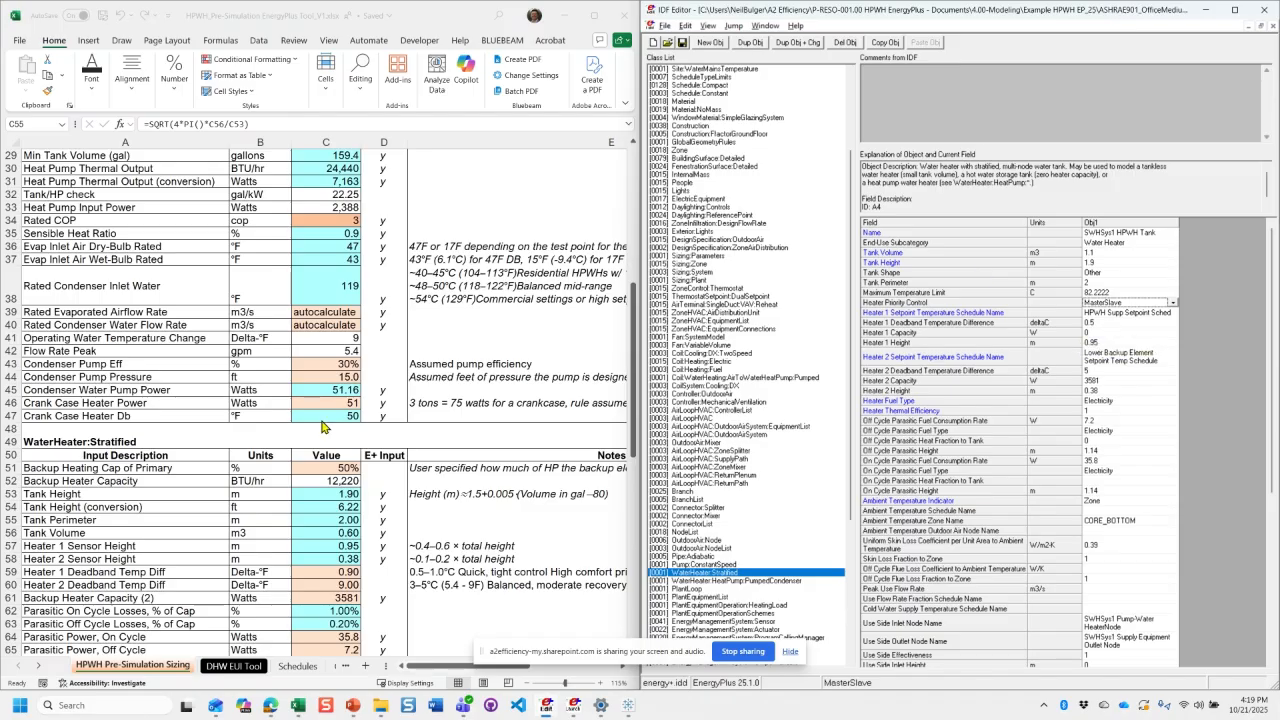
- Trace the backup heating percentage and capacity formulas in C51, C52 and C61 to the Heater 2 Capacity field in IDF Editor
scroll(320, 420, "down", 3)
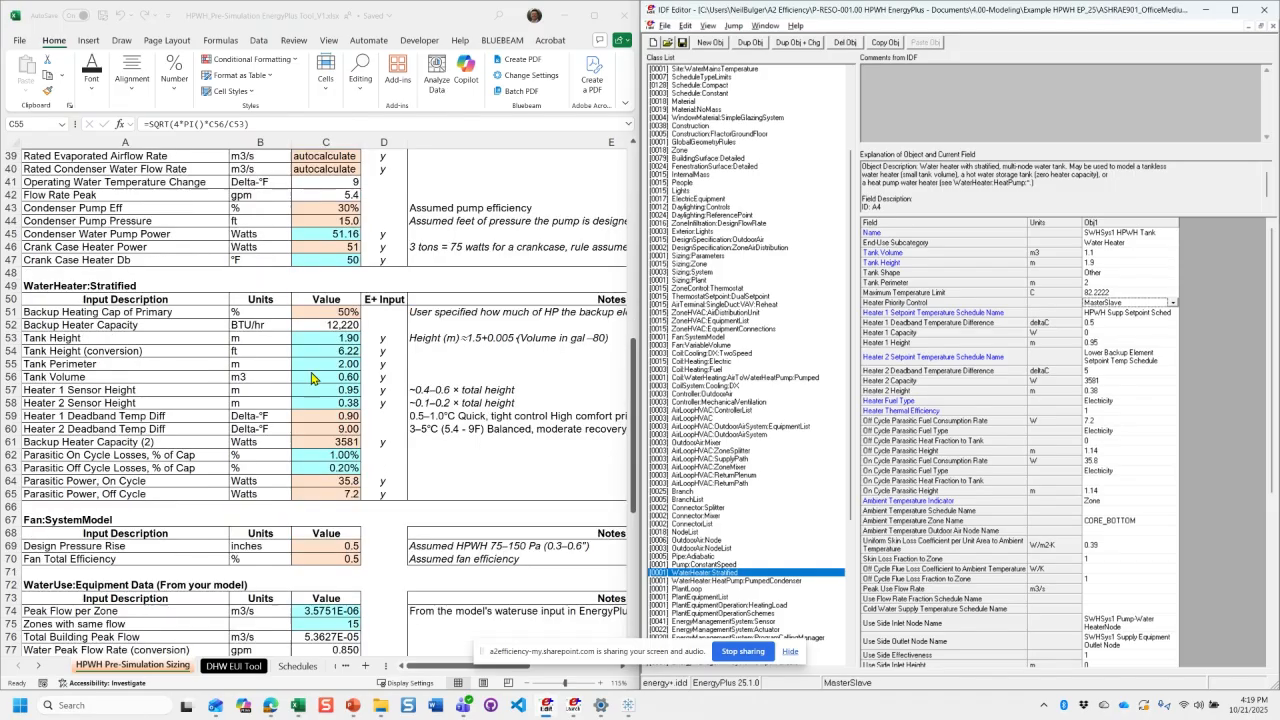
left_click(323, 312)
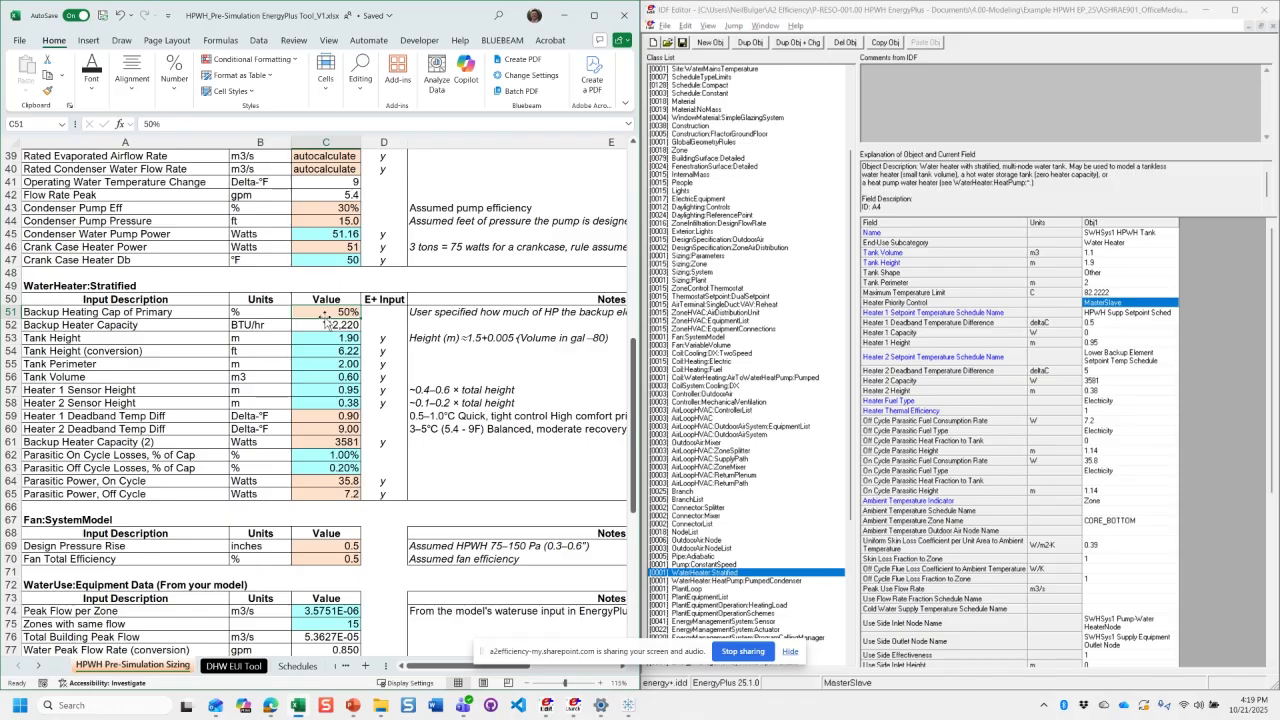
left_click(324, 323)
left_click(326, 317)
left_click(322, 324)
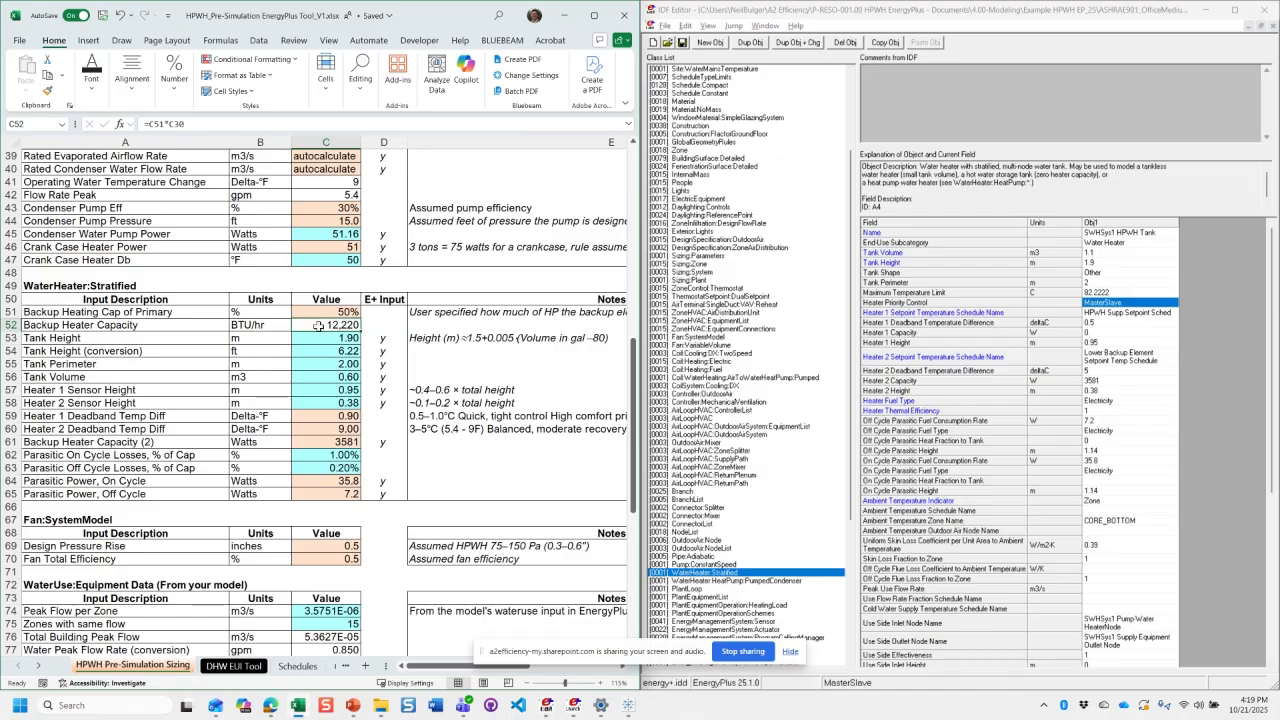
left_click(321, 314)
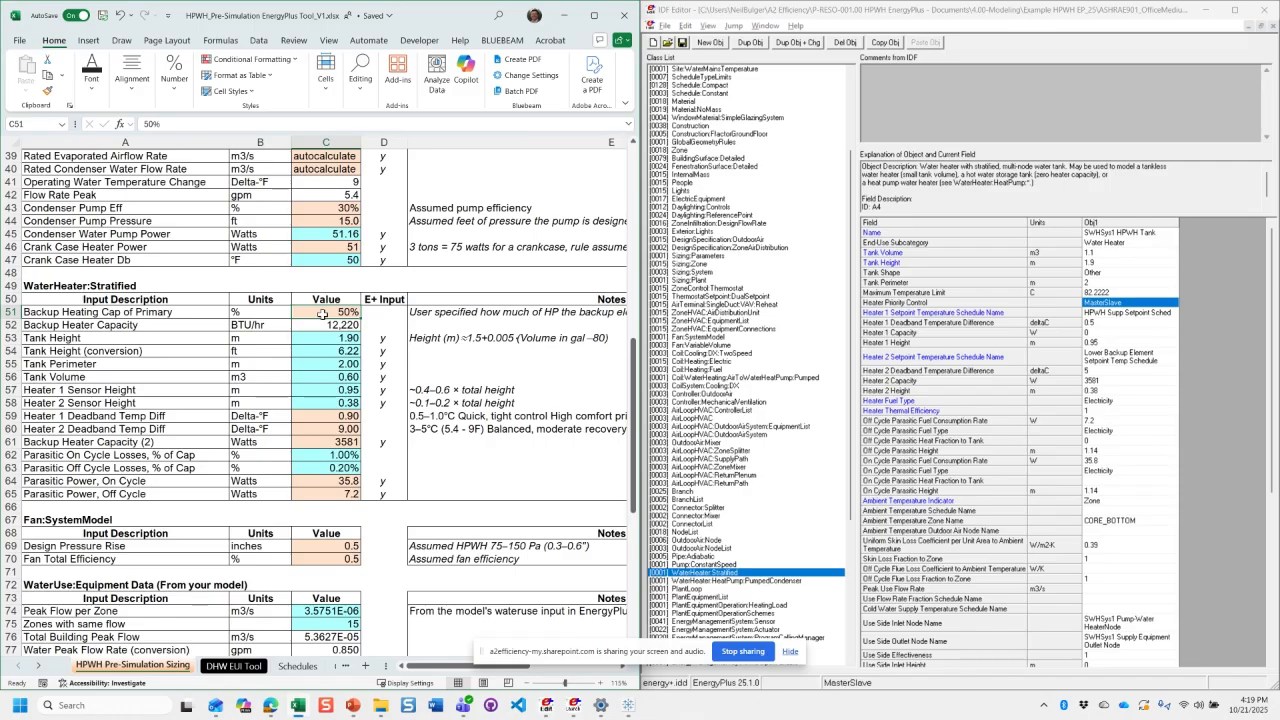
left_click(329, 327)
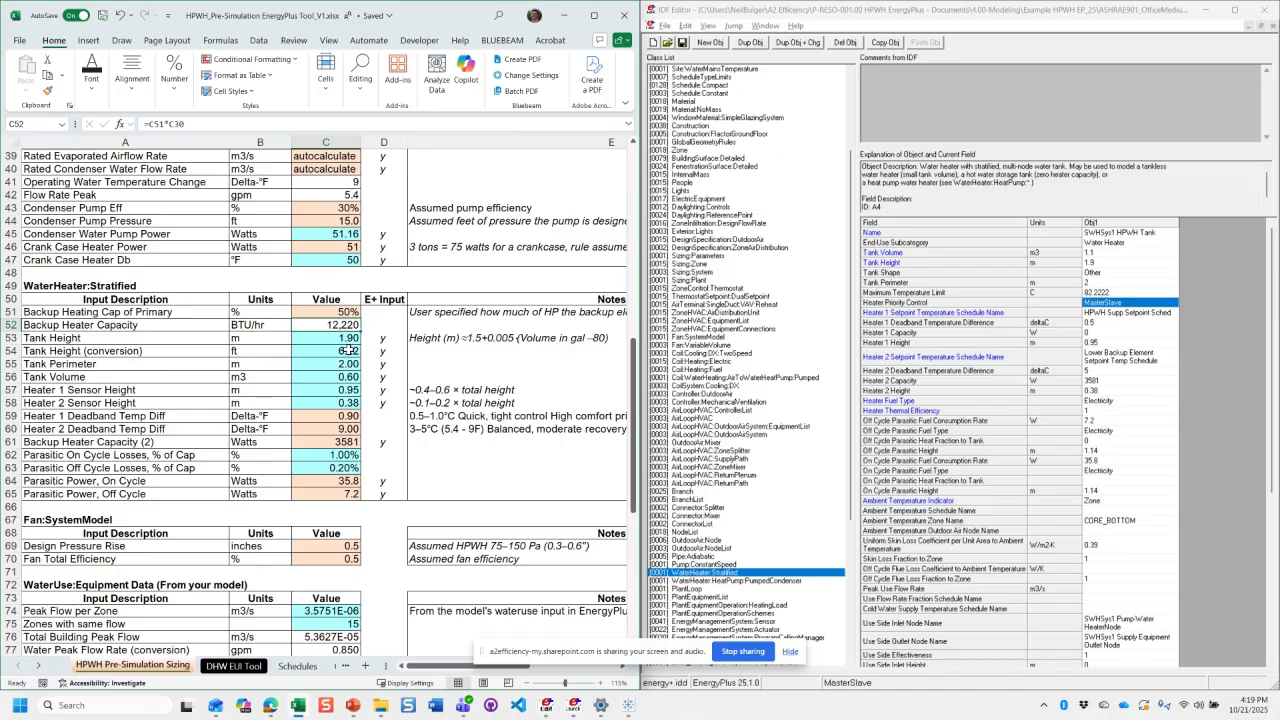
left_click(348, 441)
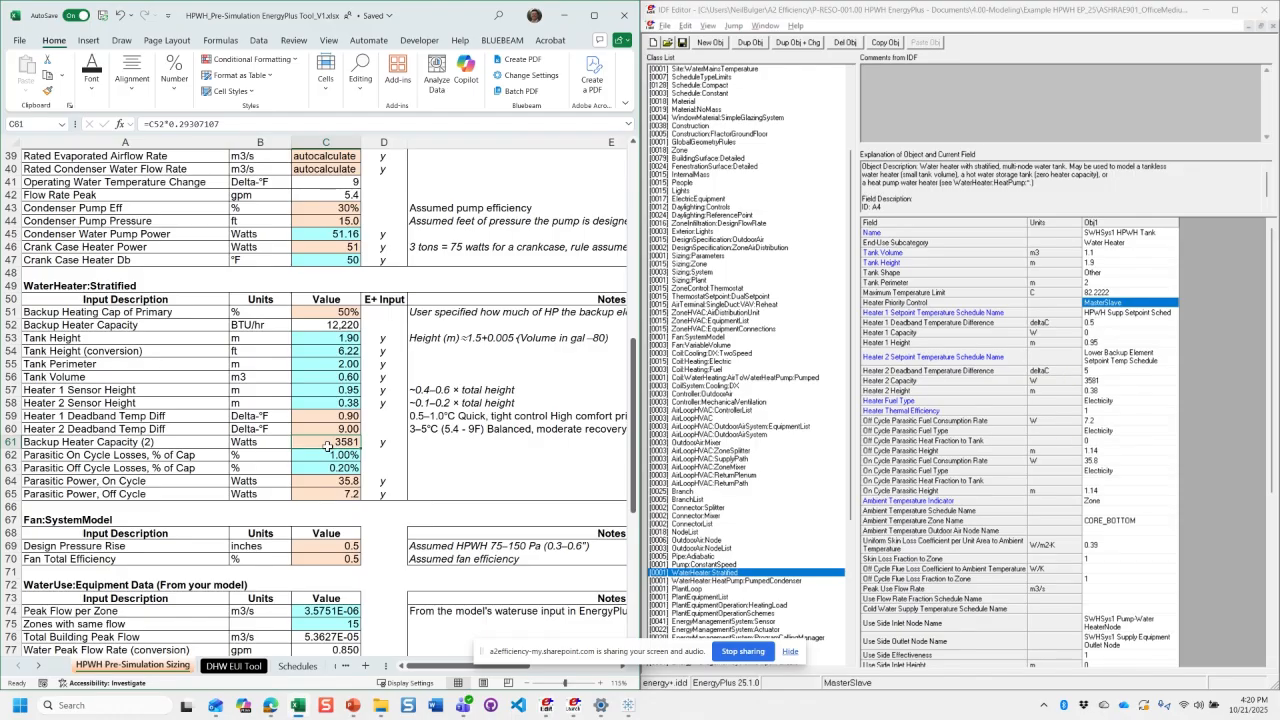
left_click_drag(298, 442, 184, 444)
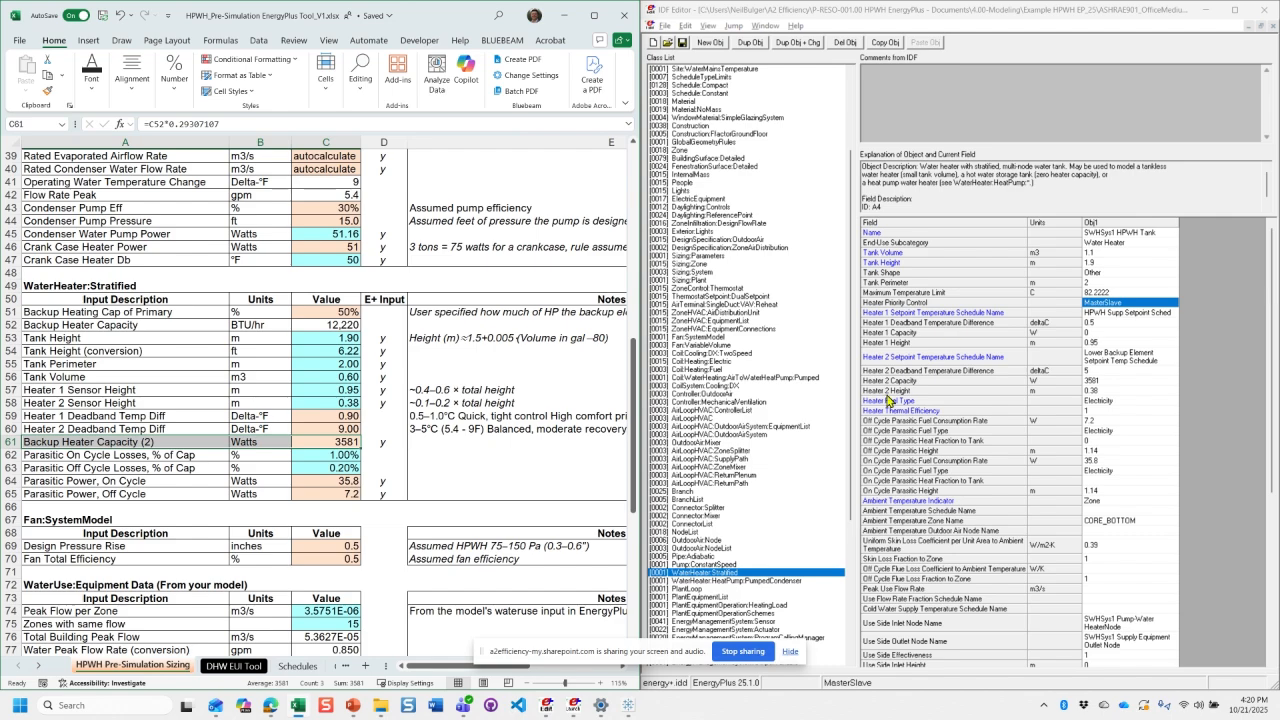
left_click(1080, 382)
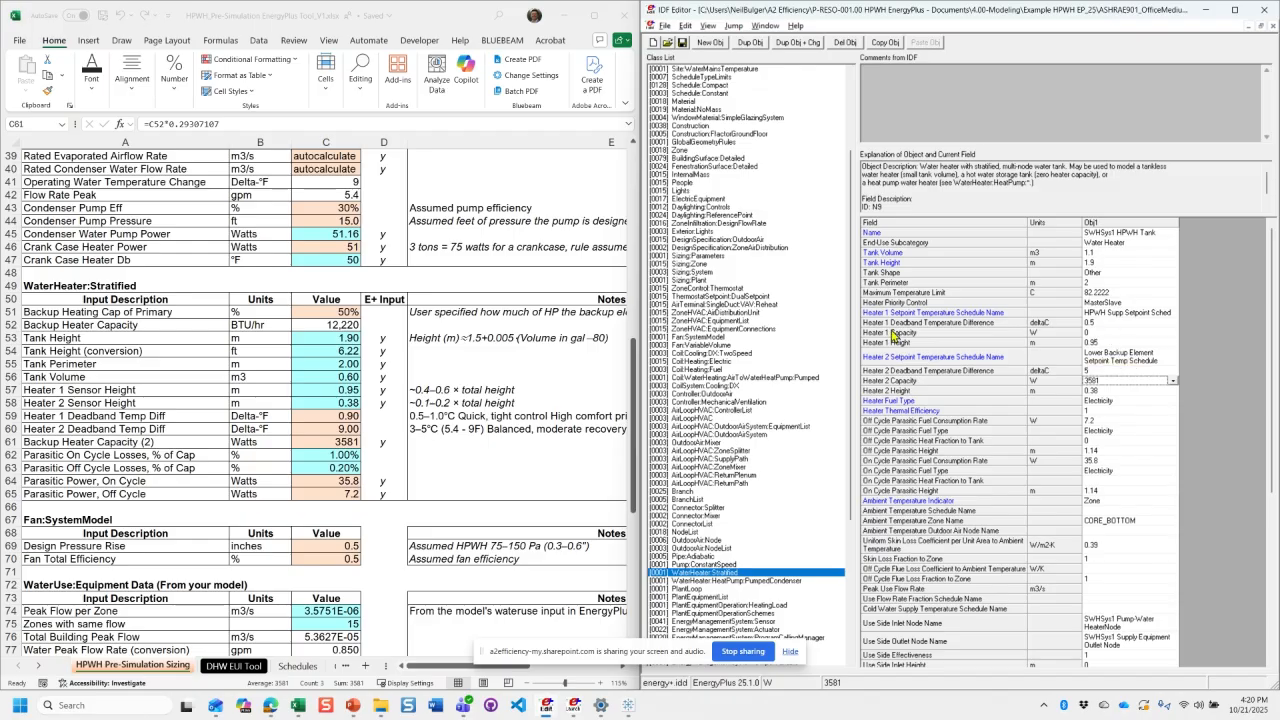
- Compare the Heater 1 and Heater 2 Height fields with the workbook's sensor height formulas and total-height ratio notes
left_click(1104, 344)
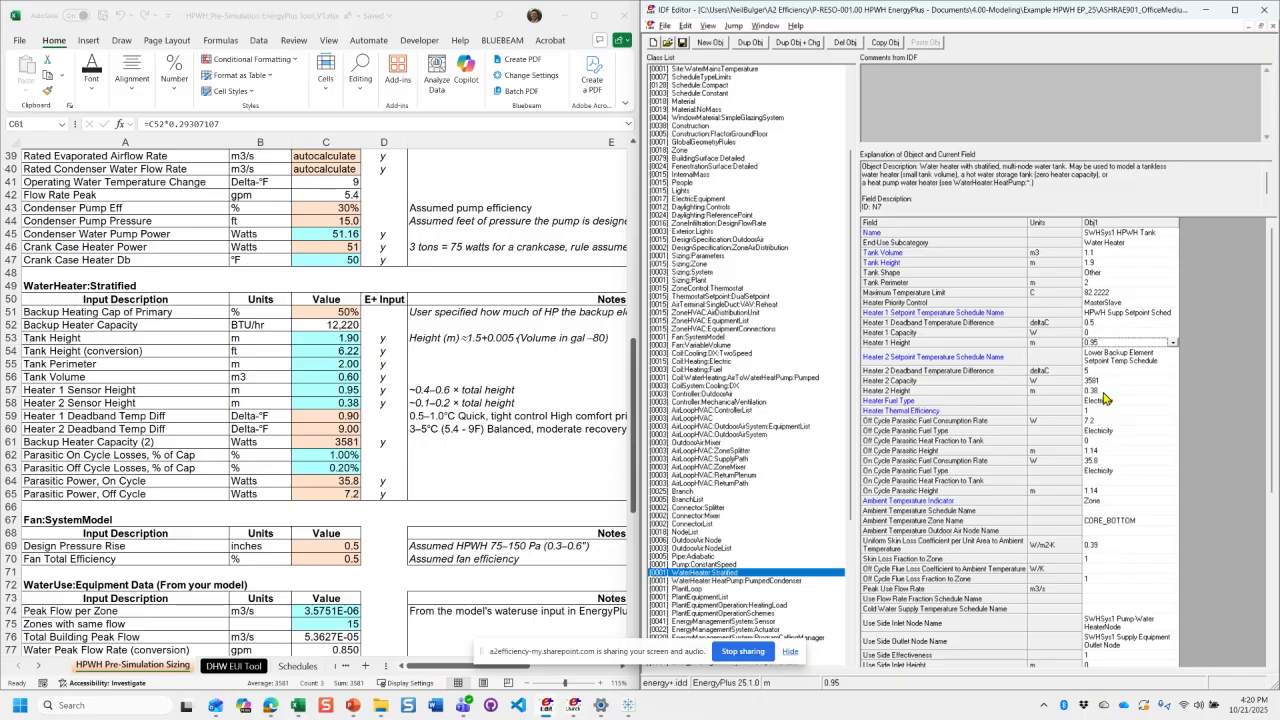
left_click(1104, 393)
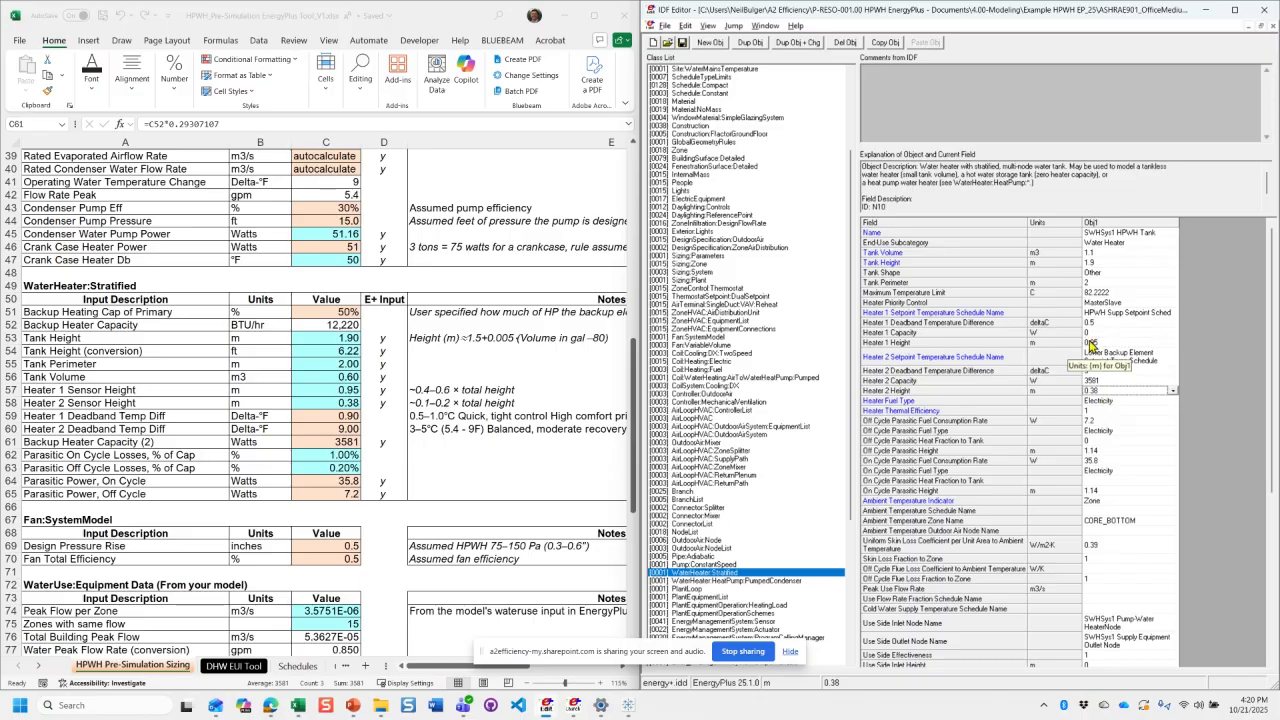
left_click(325, 340)
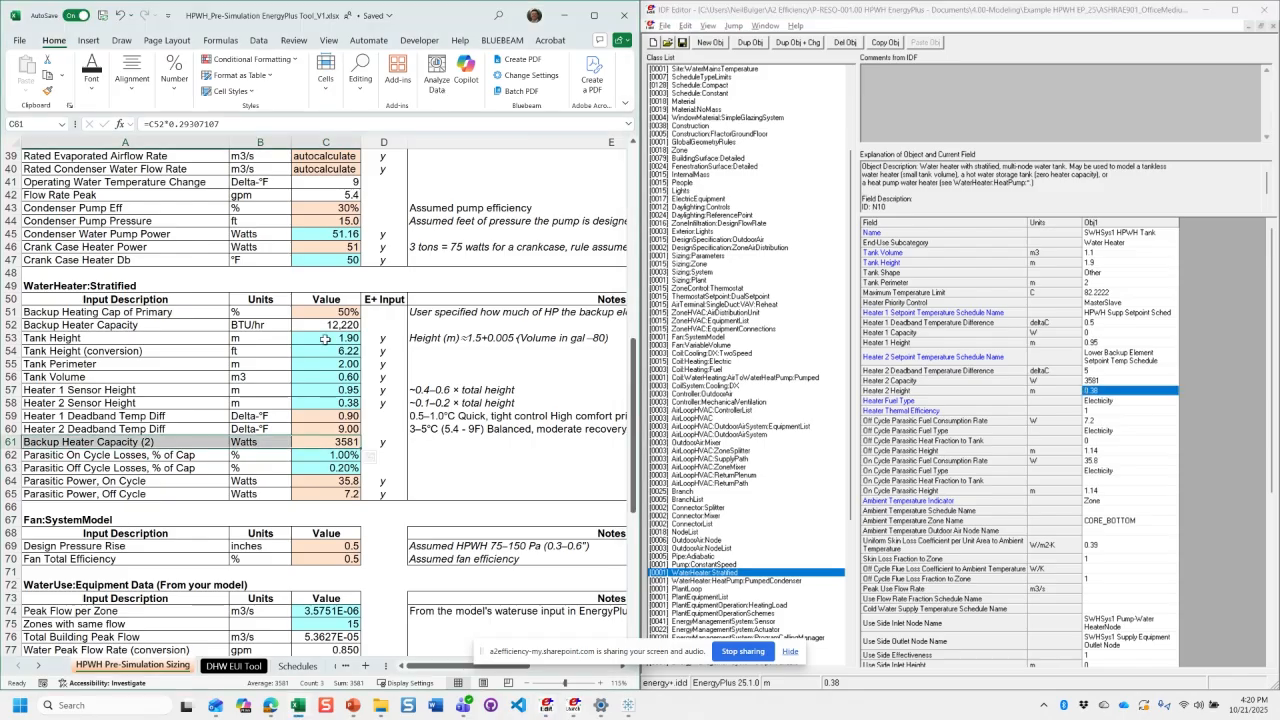
left_click(325, 340)
left_click_drag(470, 389, 390, 394)
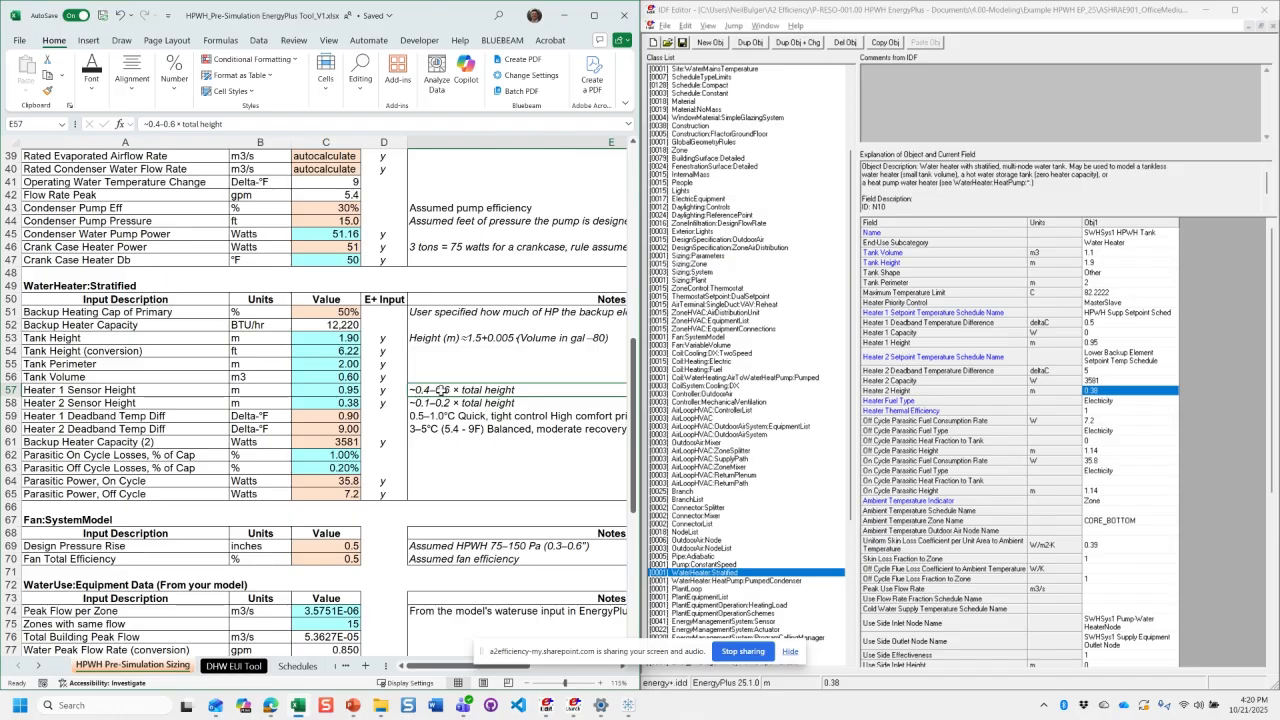
left_click(331, 401)
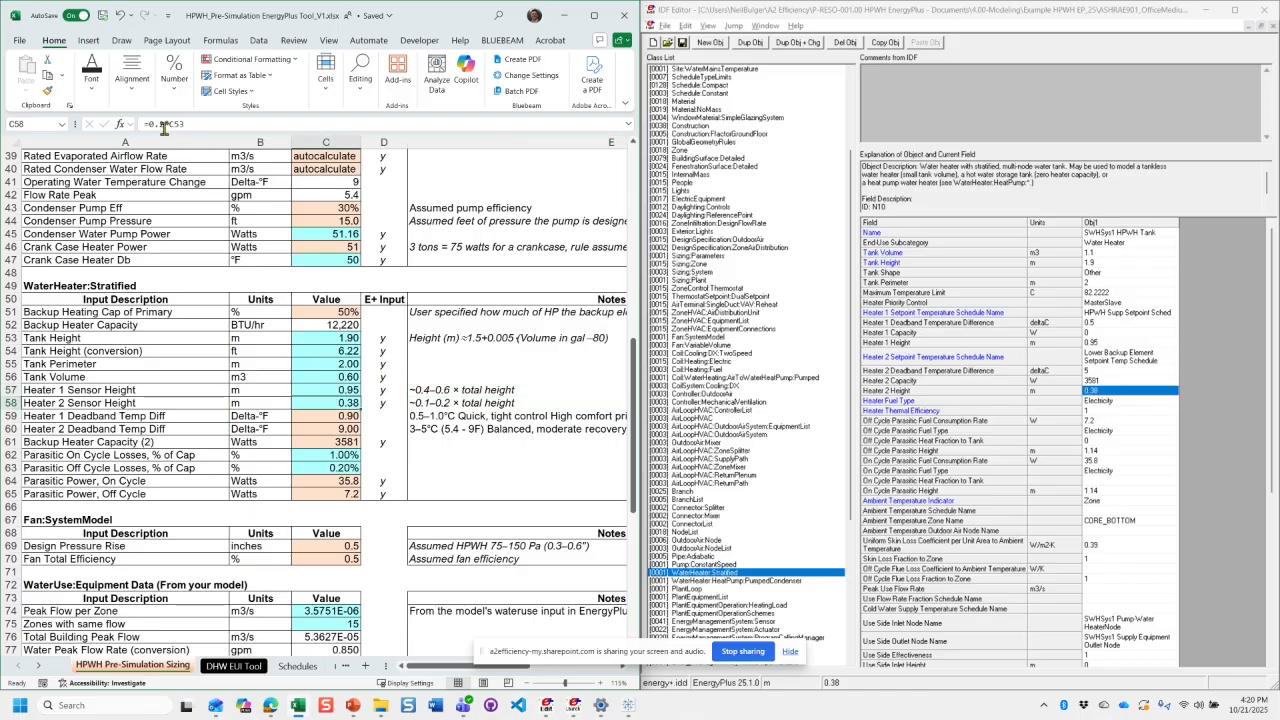
left_click(322, 389)
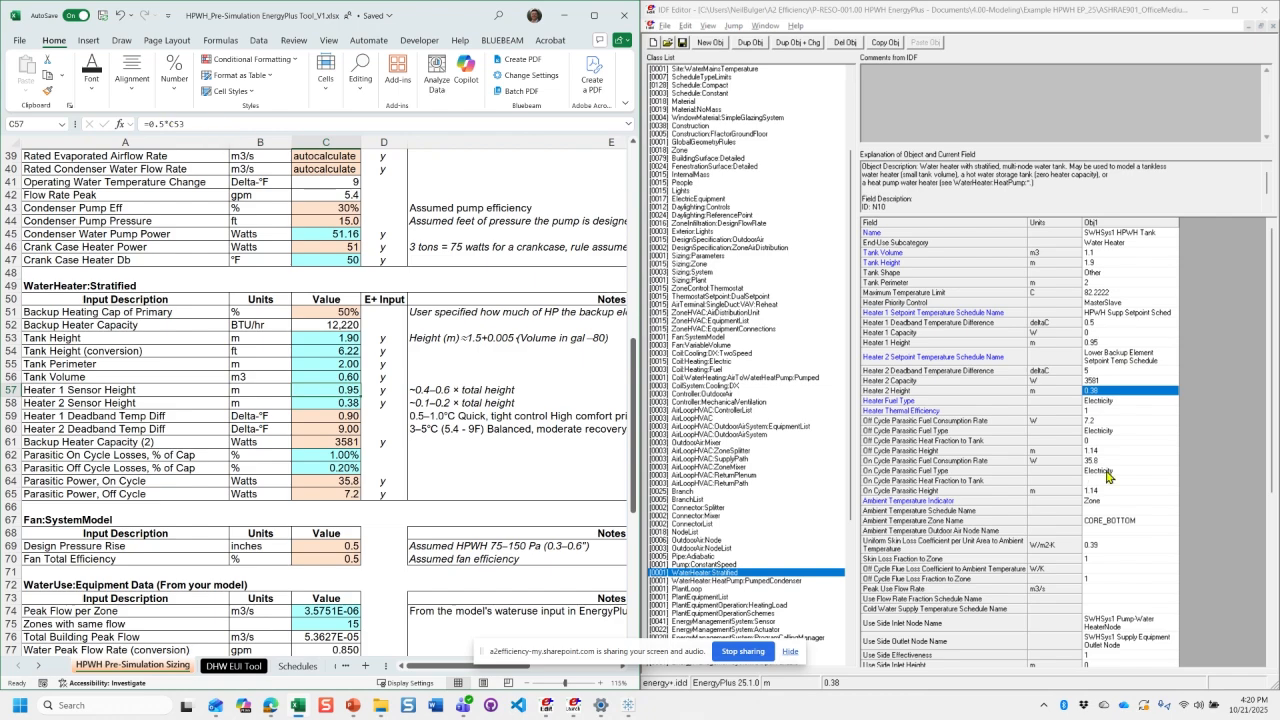
- Search the IDF for the Lower Backup Element Setpoint Temp Schedule and go to its Schedule:Compact object
left_click(1121, 361)
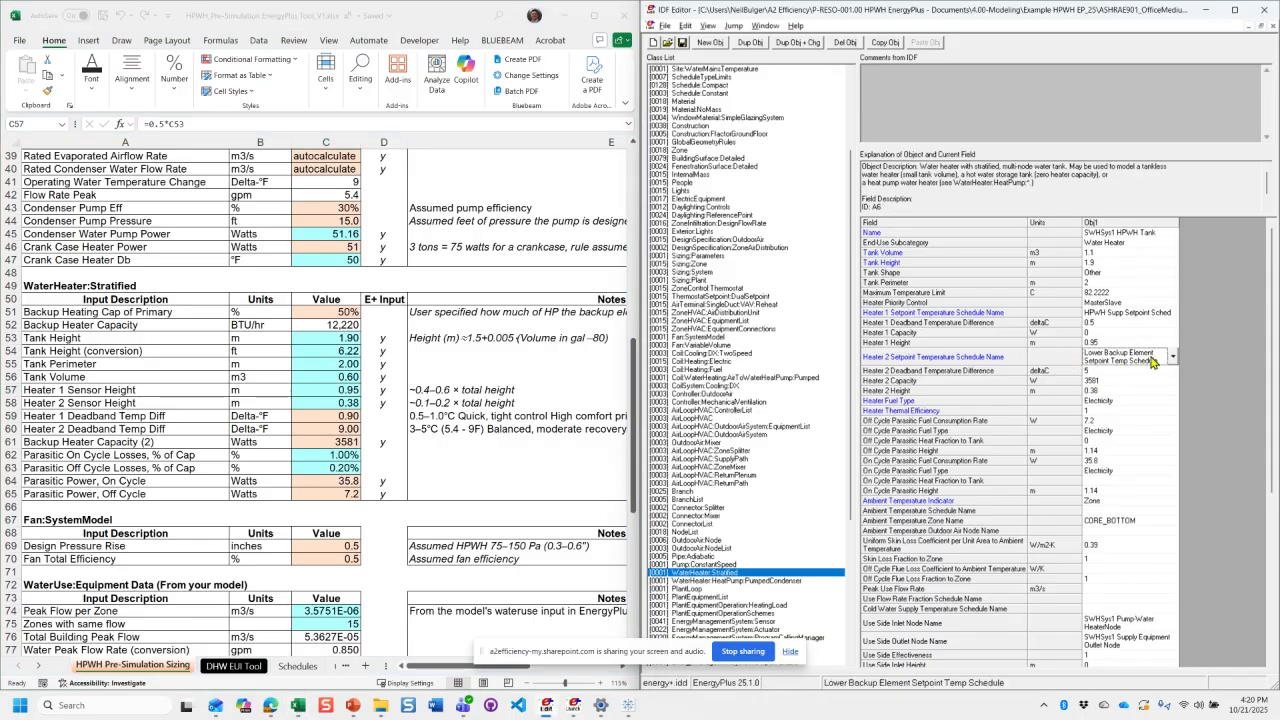
key("ctrl+f")
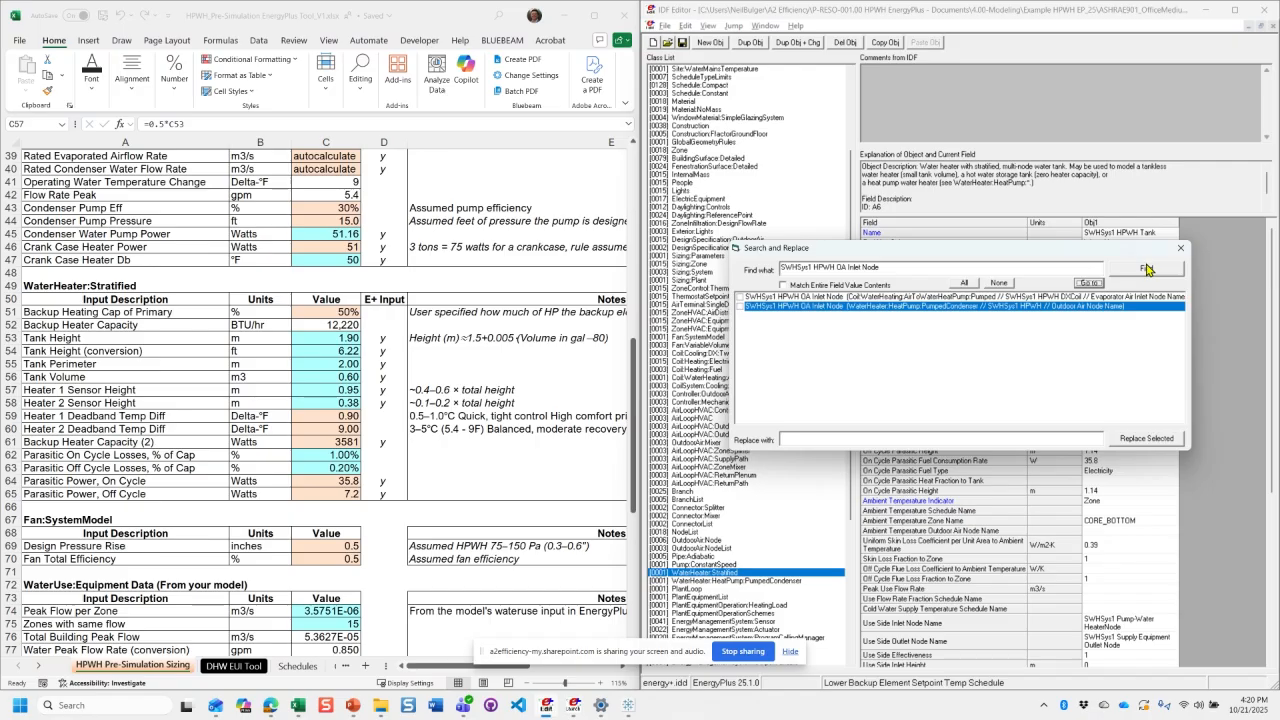
left_click(1148, 270)
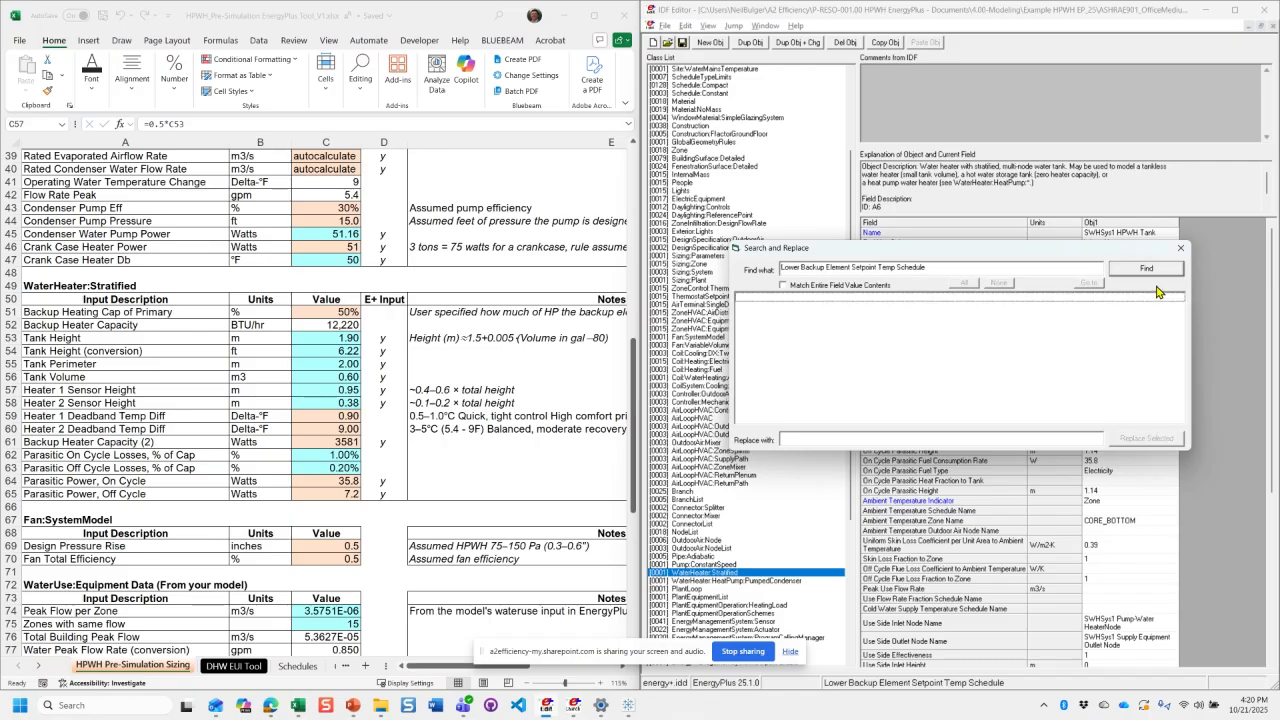
left_click(1087, 285)
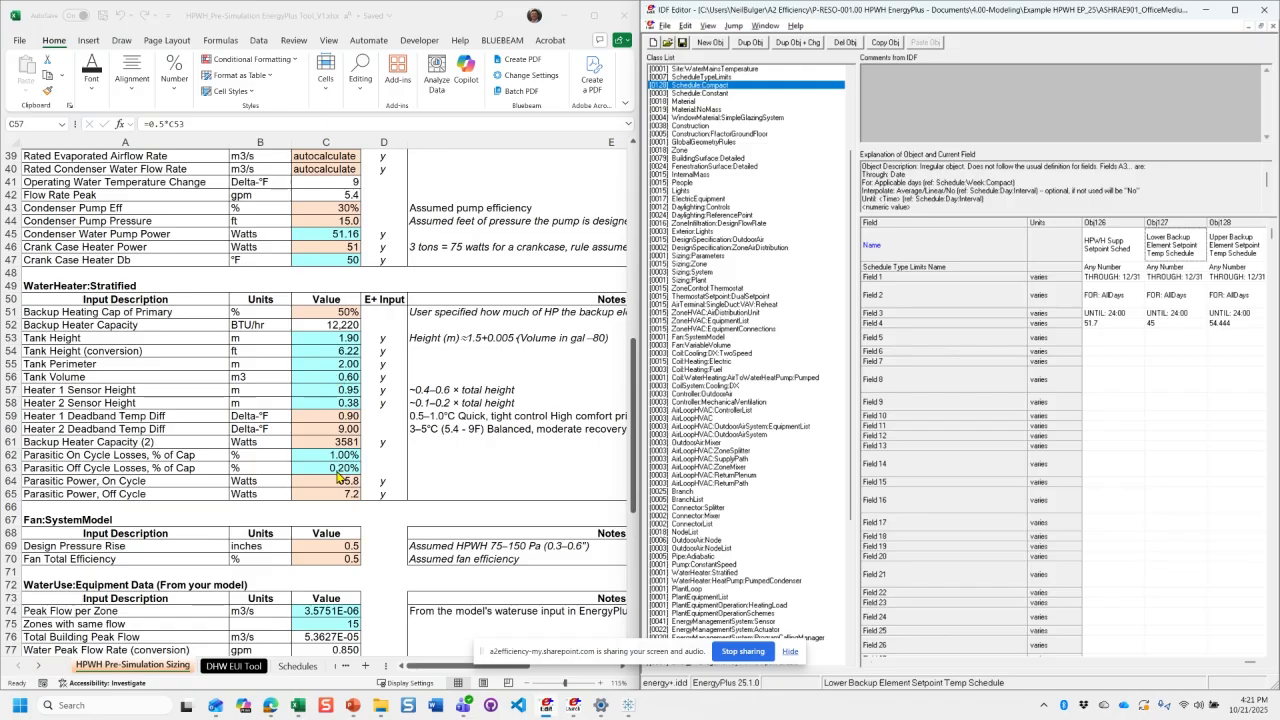
- In the workbook, check the heater deadband inputs and the Rated Condenser Inlet Water formula in C38
left_click(323, 410)
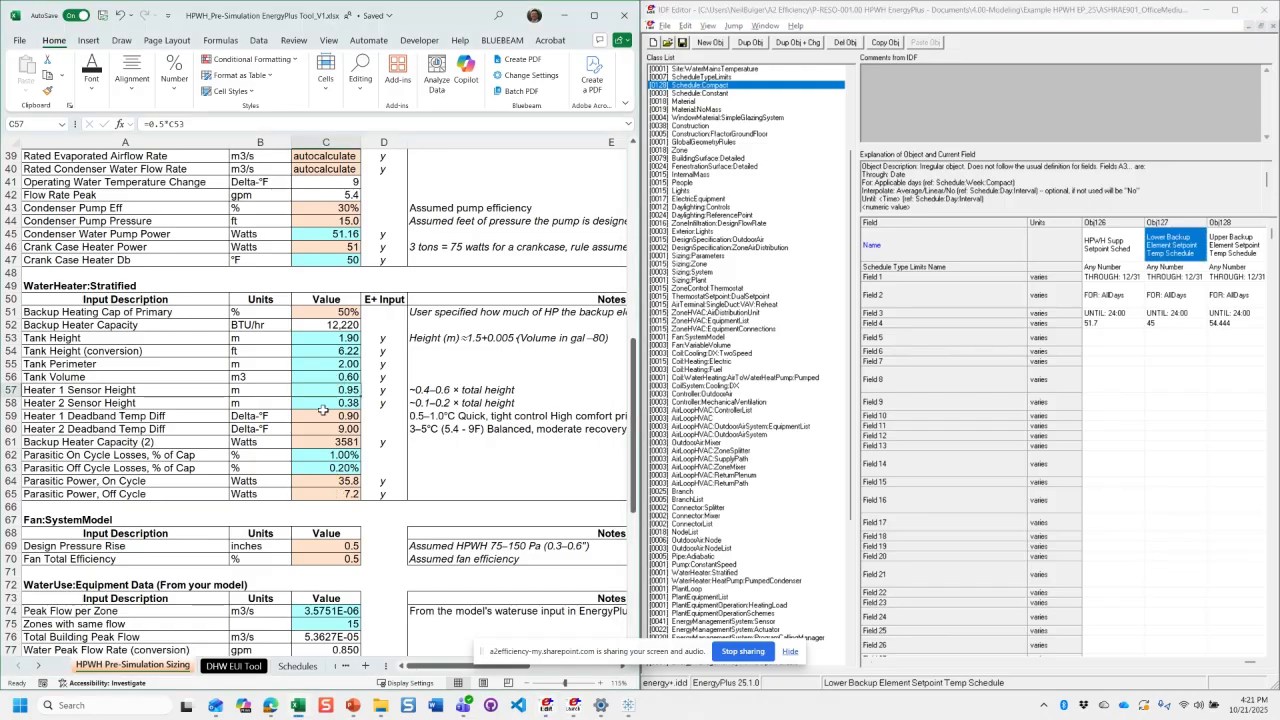
left_click(323, 412)
left_click(319, 518)
scroll(319, 516, "up", 2)
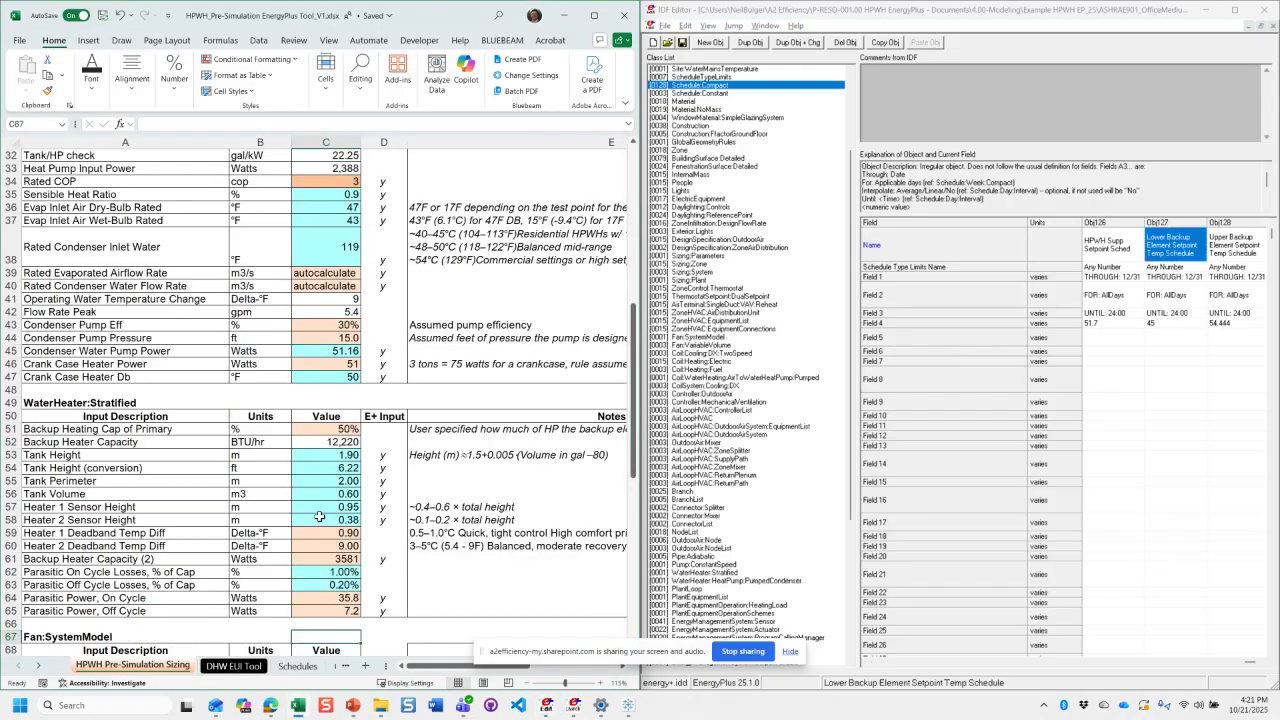
left_click(334, 250)
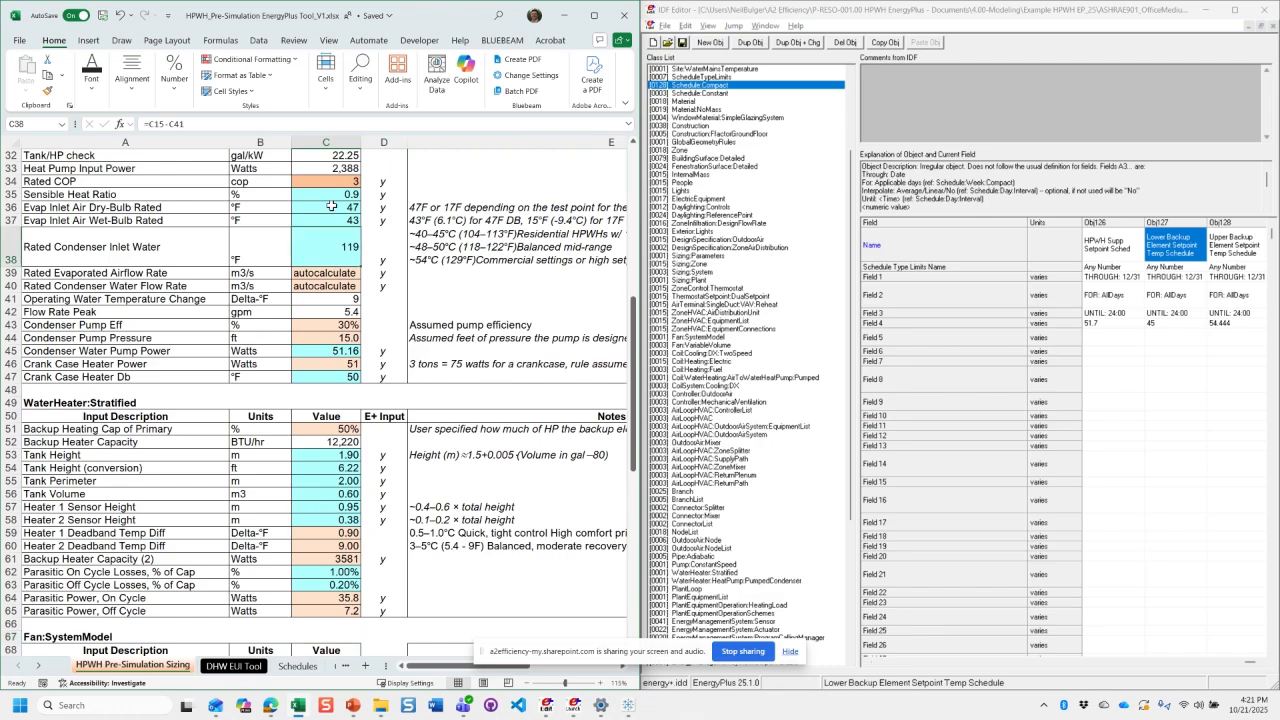
- Try 45 °F as the rated evaporator inlet air wet-bulb temperature in C37 and undo the entry
left_click(328, 220)
left_click(328, 229)
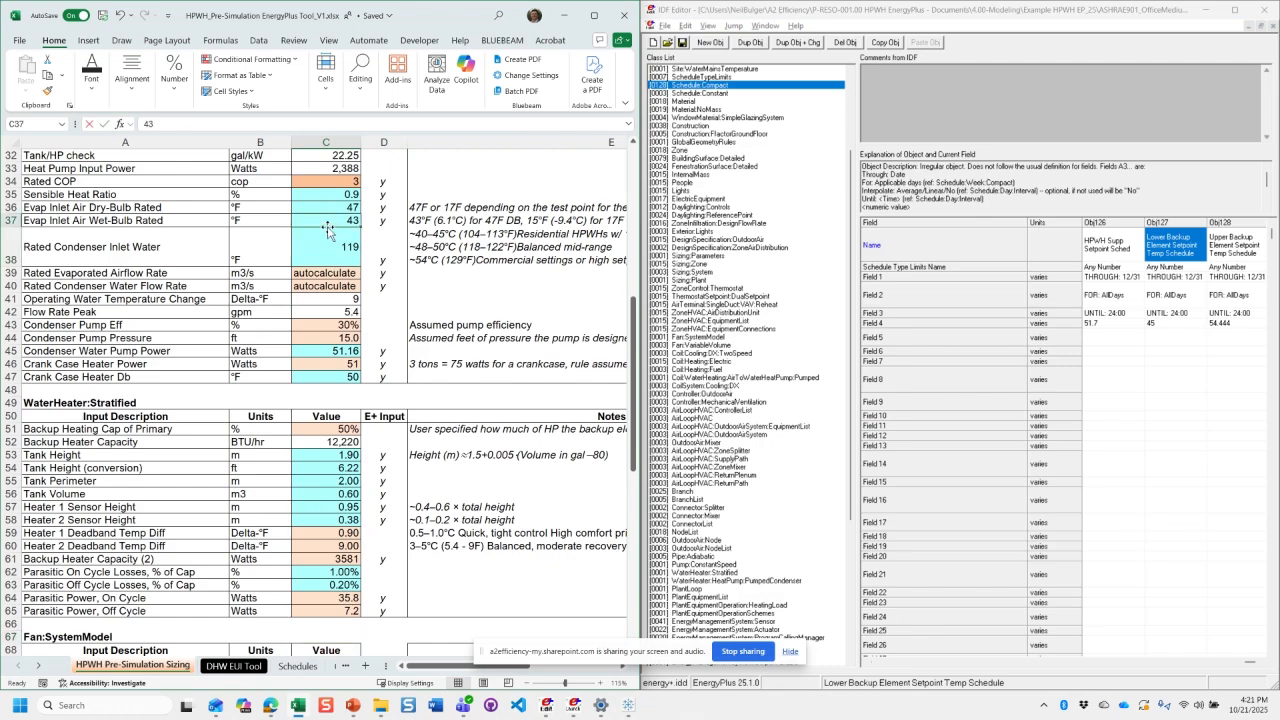
type("45")
key("Return")
double_click(330, 240)
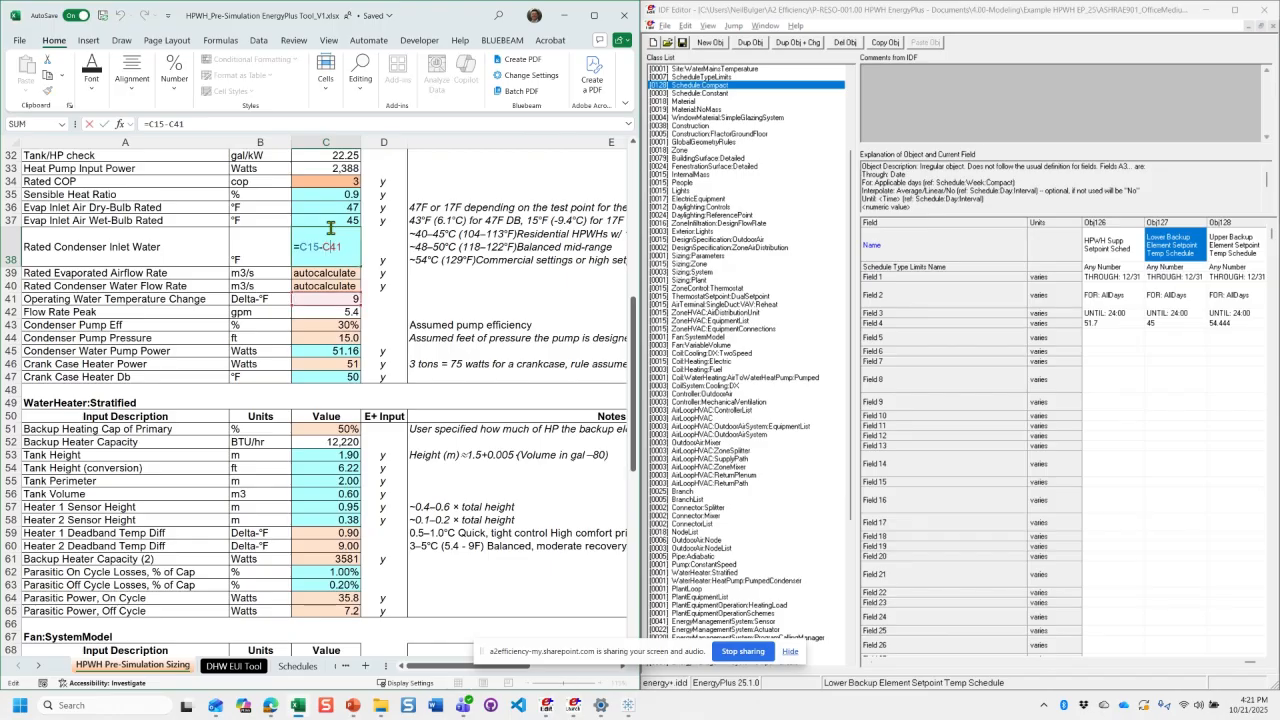
left_click(331, 220)
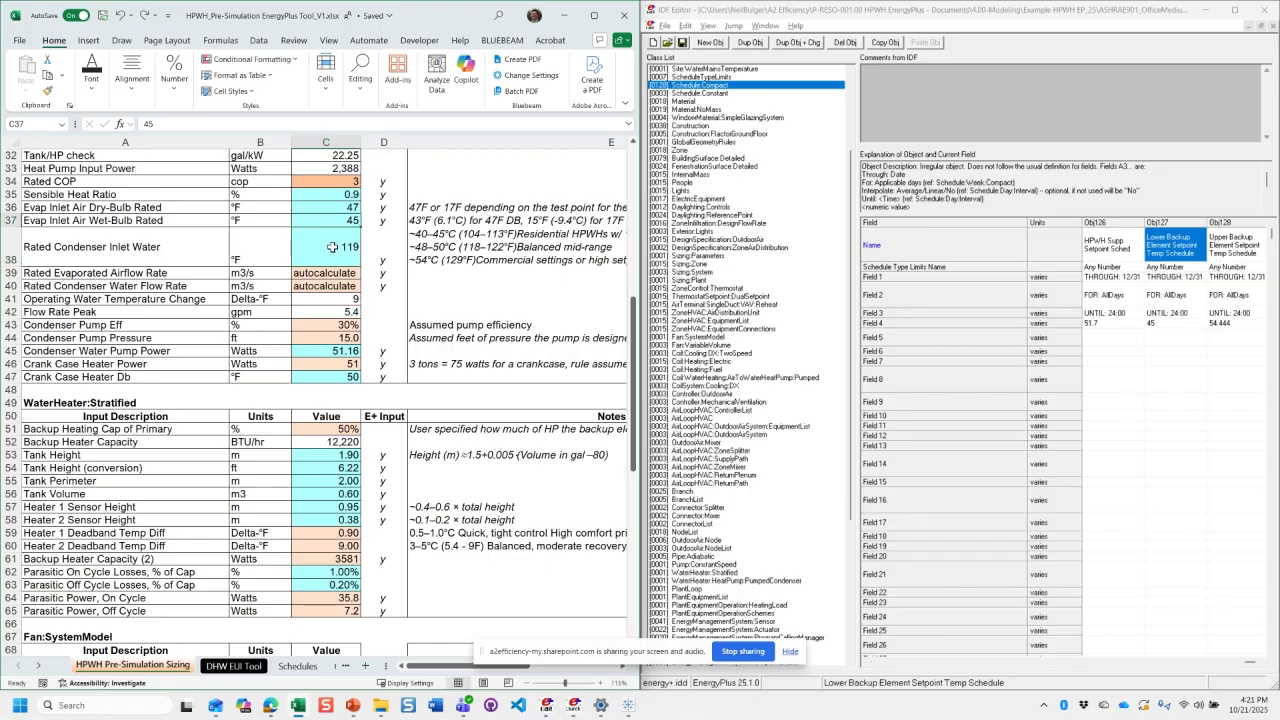
key("ctrl+z")
scroll(331, 281, "up", 2)
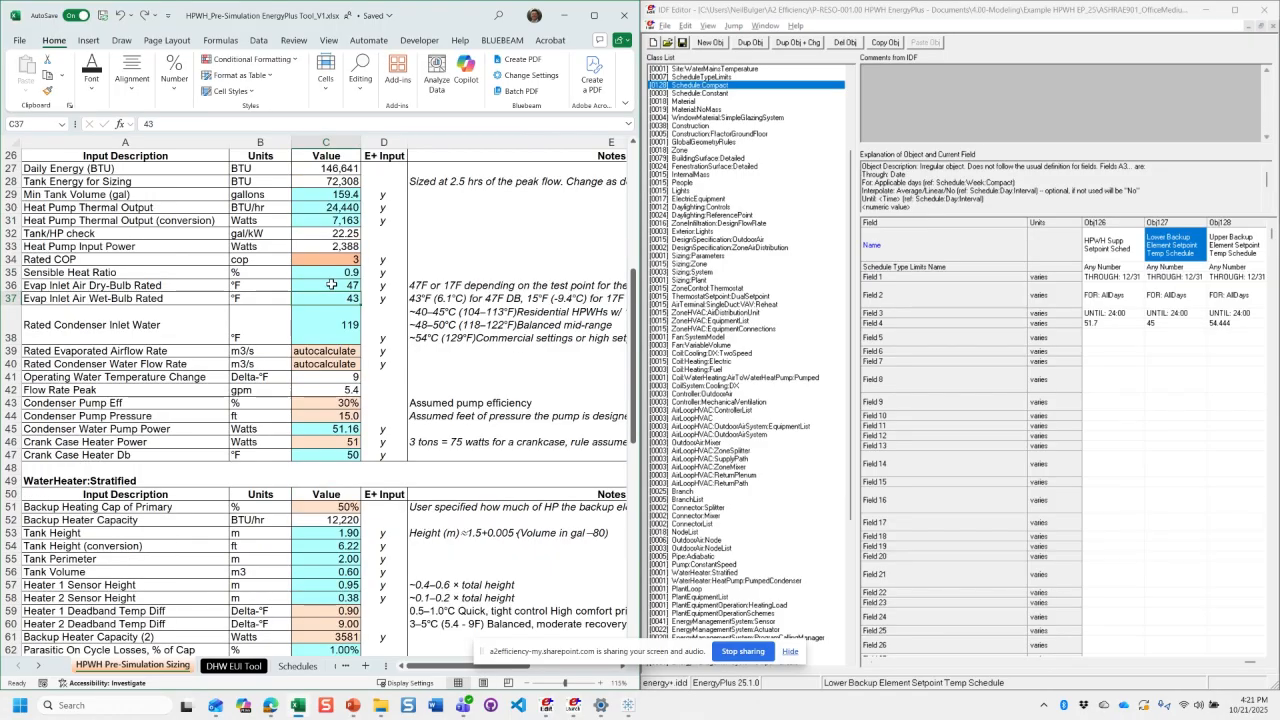
- Check the DHW Supply Temp conversion in C17, then try 114 °F as the Lower backup Setpoint in C18 and undo the entry
scroll(323, 283, "up", 5)
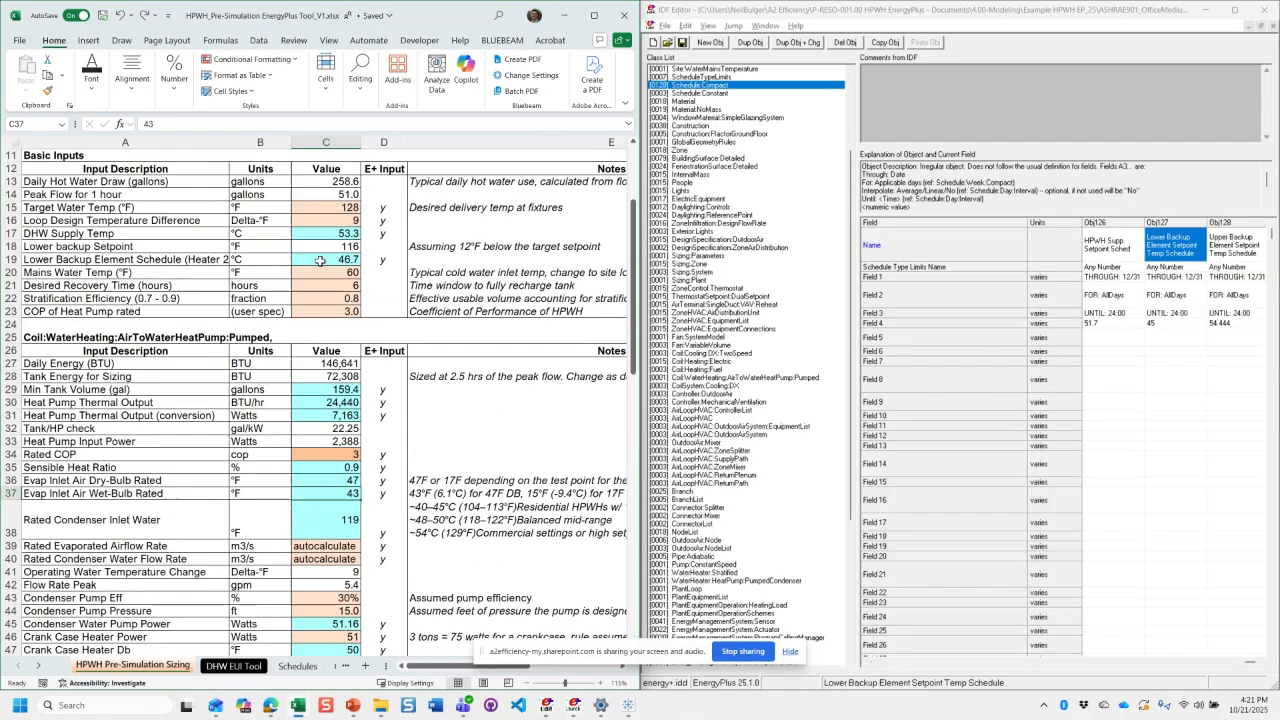
left_click(320, 235)
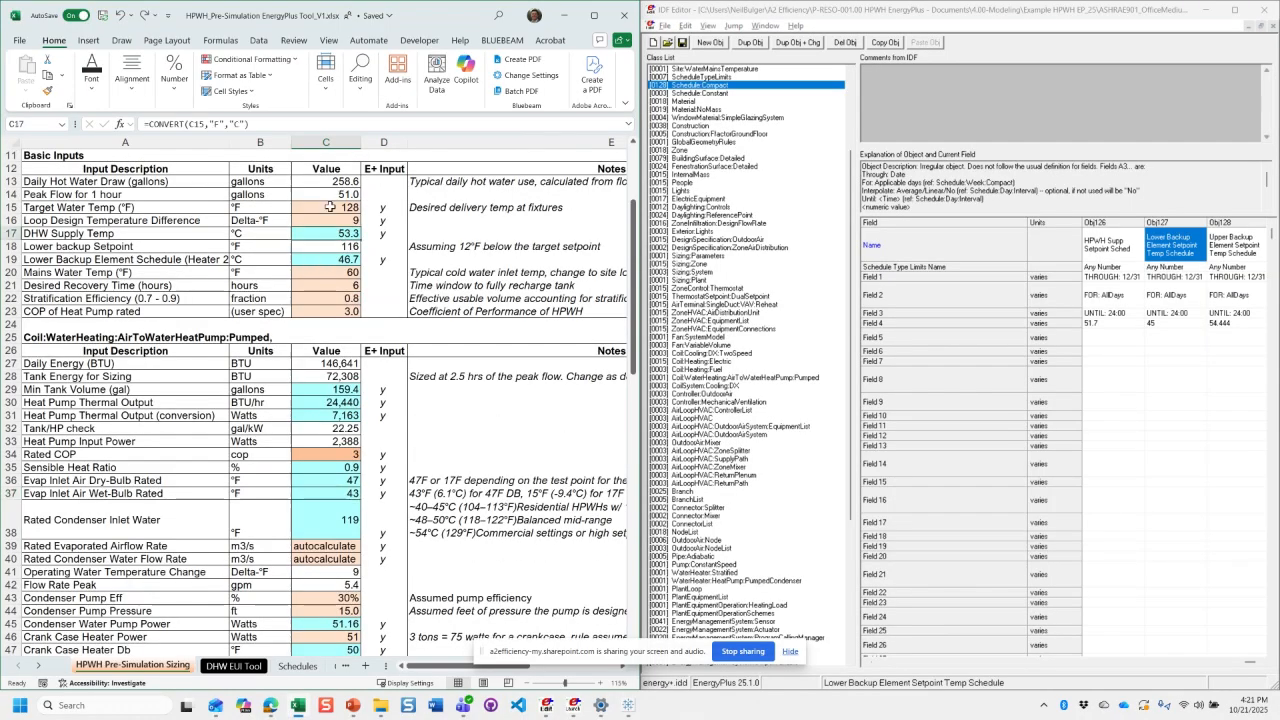
left_click(328, 246)
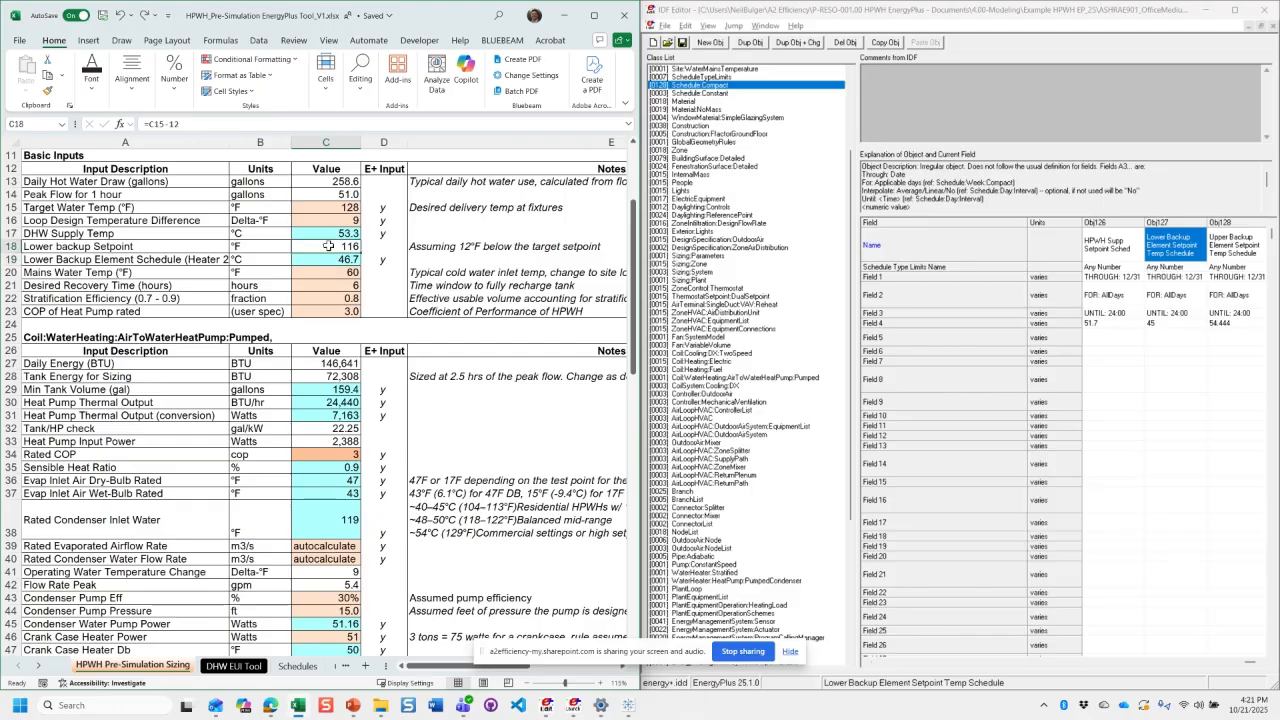
type("115")
key("Escape")
type("114")
key("Escape")
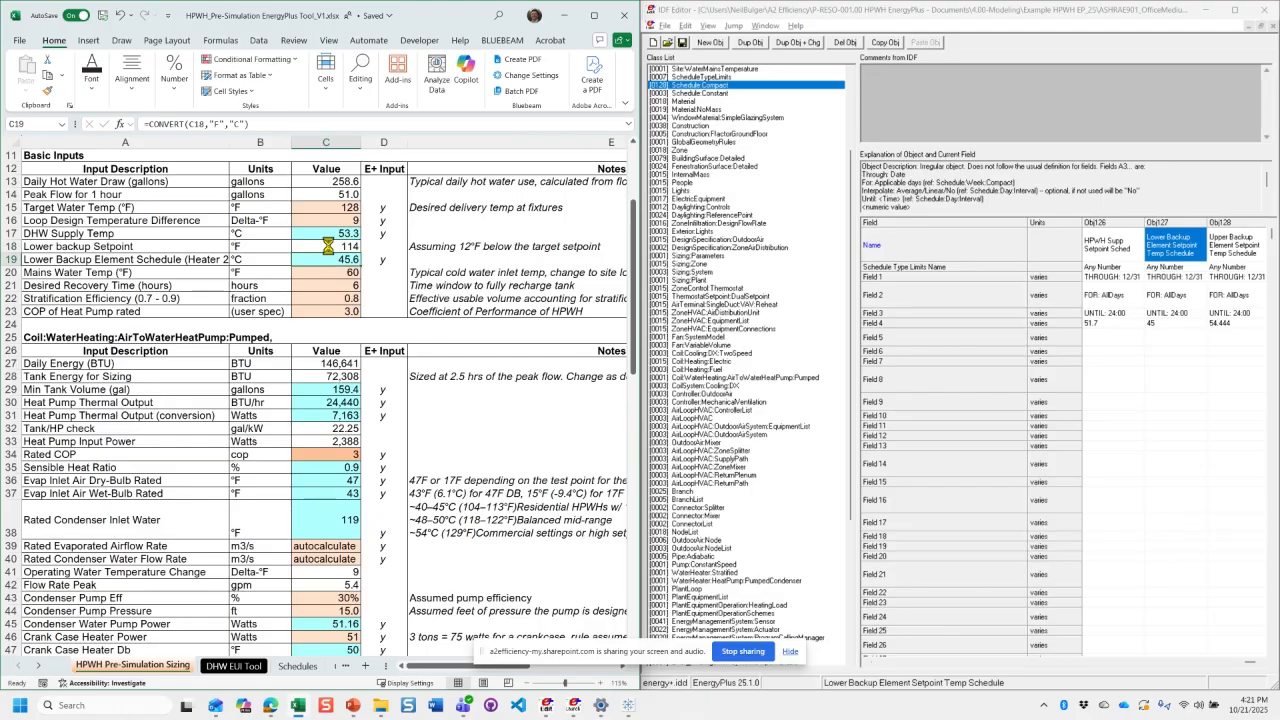
- Bring the workbook's WaterHeater:Stratified inputs into view and open the matching WaterHeater:Stratified object in the IDF Editor
scroll(328, 268, "down", 7)
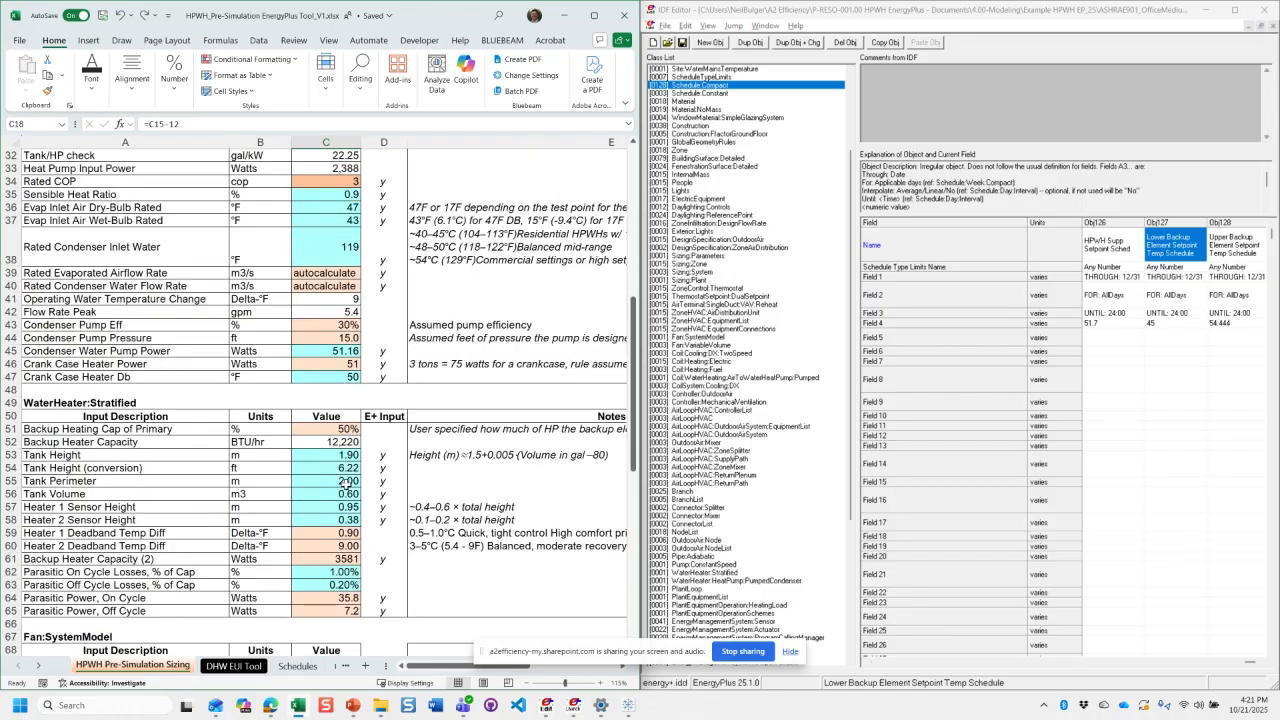
scroll(345, 483, "down", 2)
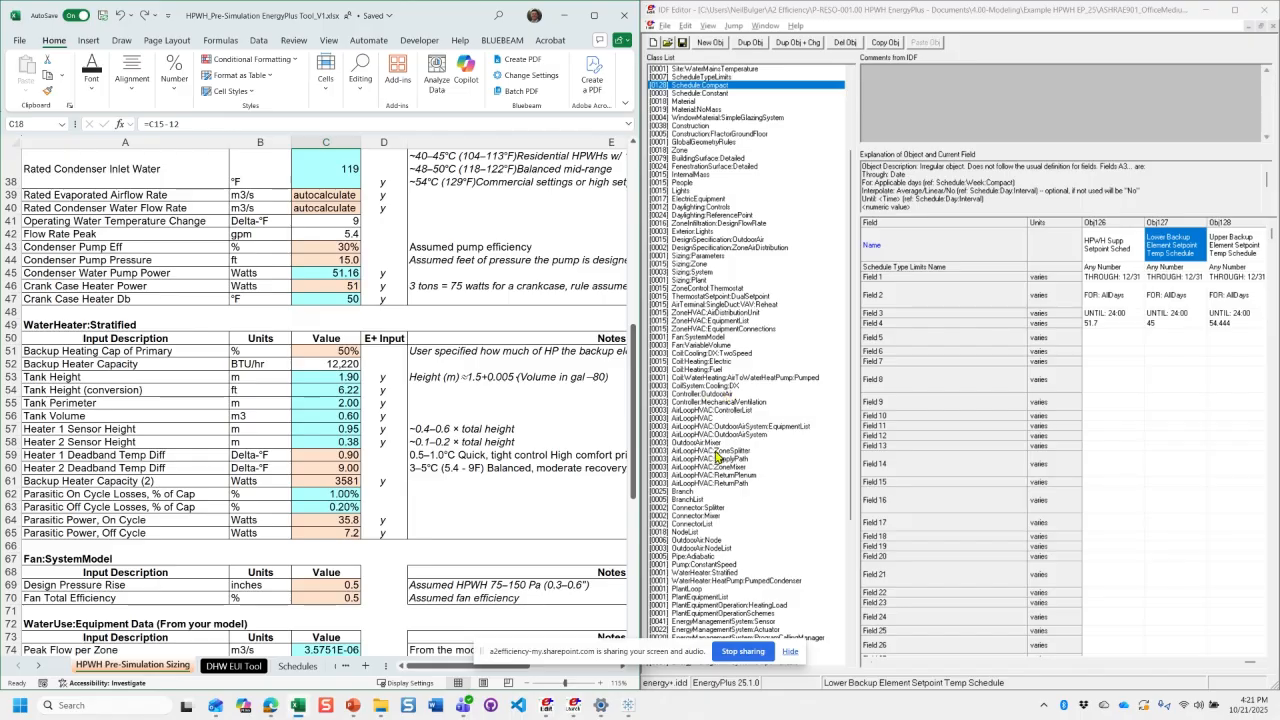
left_click(714, 574)
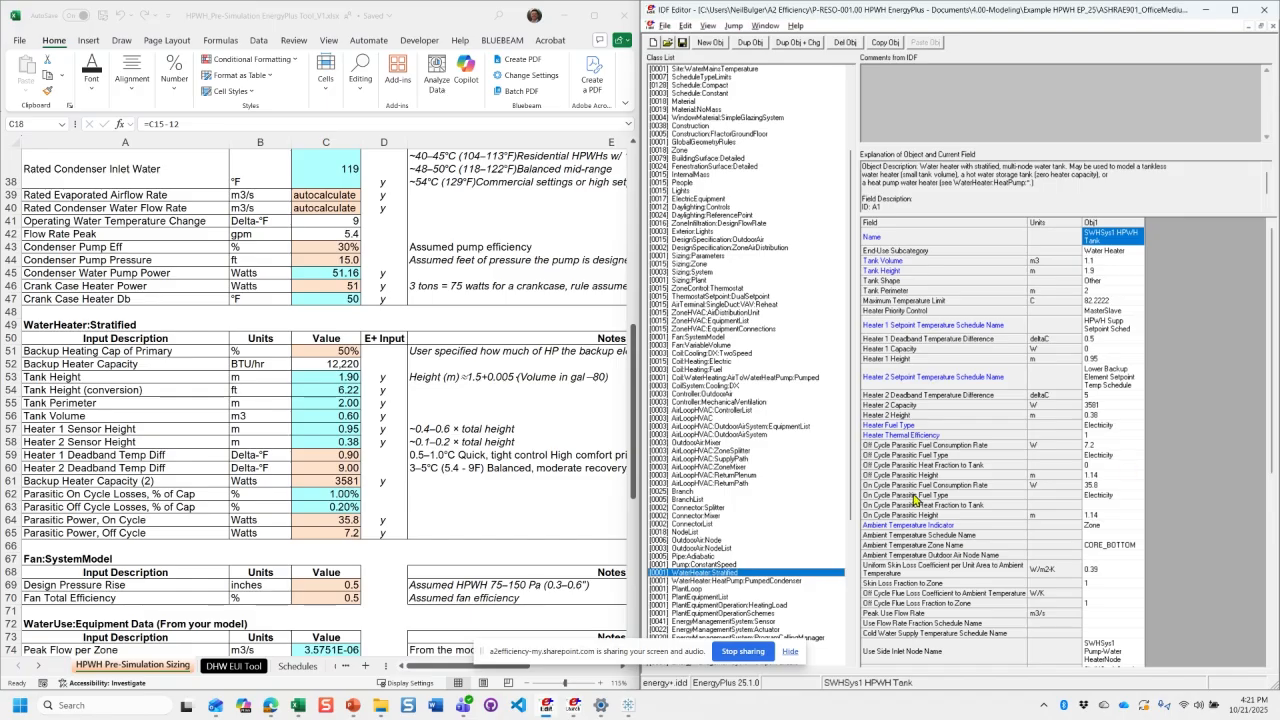
- In the workbook, check the parasitic on- and off-cycle loss percentages and the parasitic power formulas based on Backup Heater Capacity
left_click(385, 509)
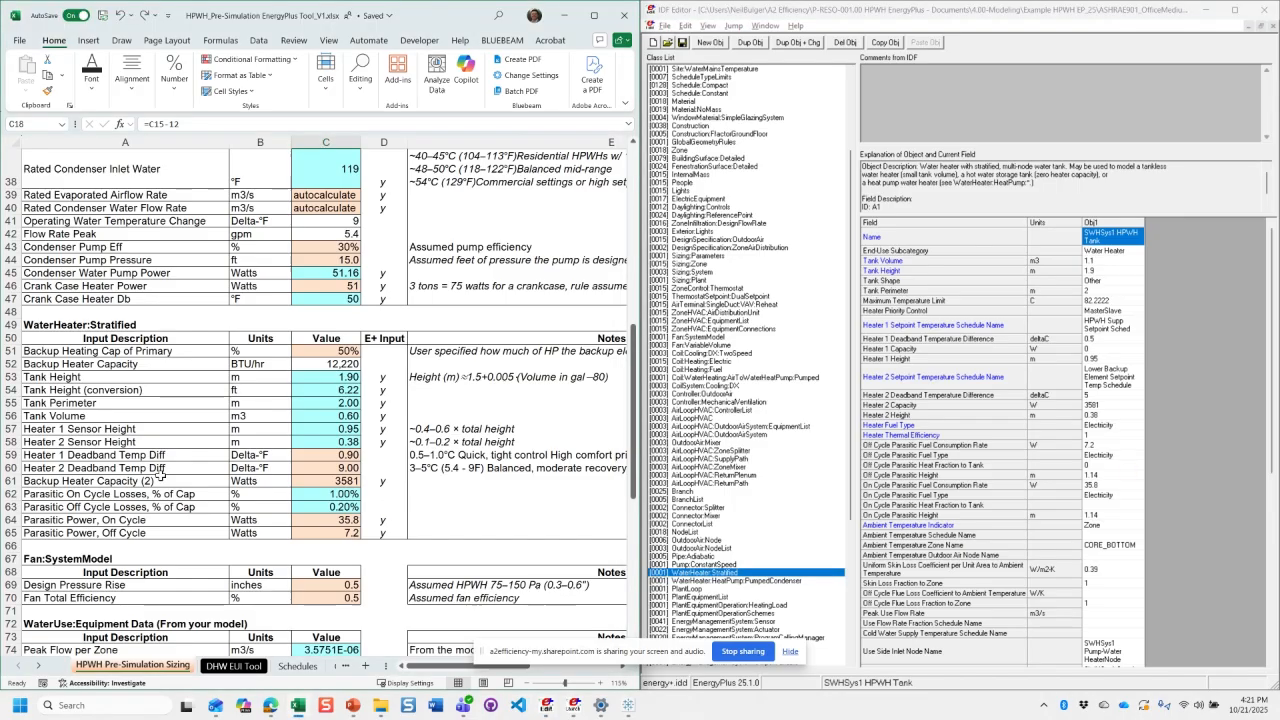
left_click_drag(325, 494, 89, 507)
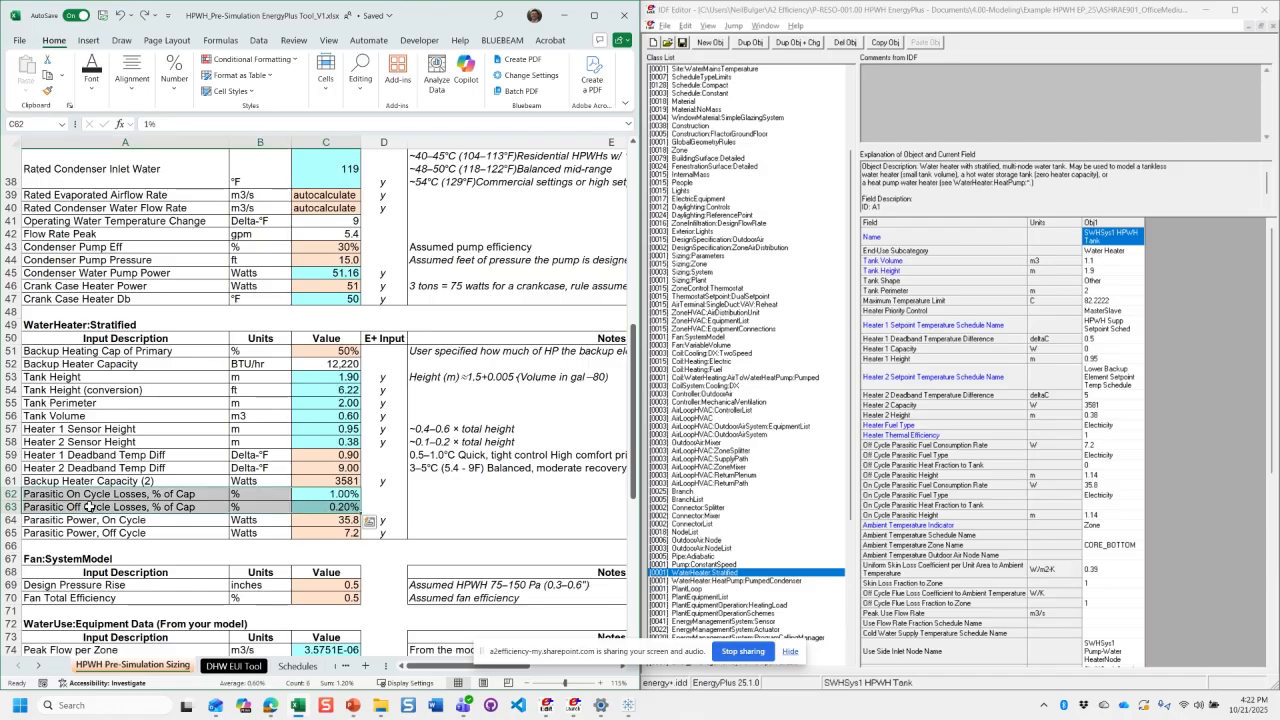
left_click(320, 510)
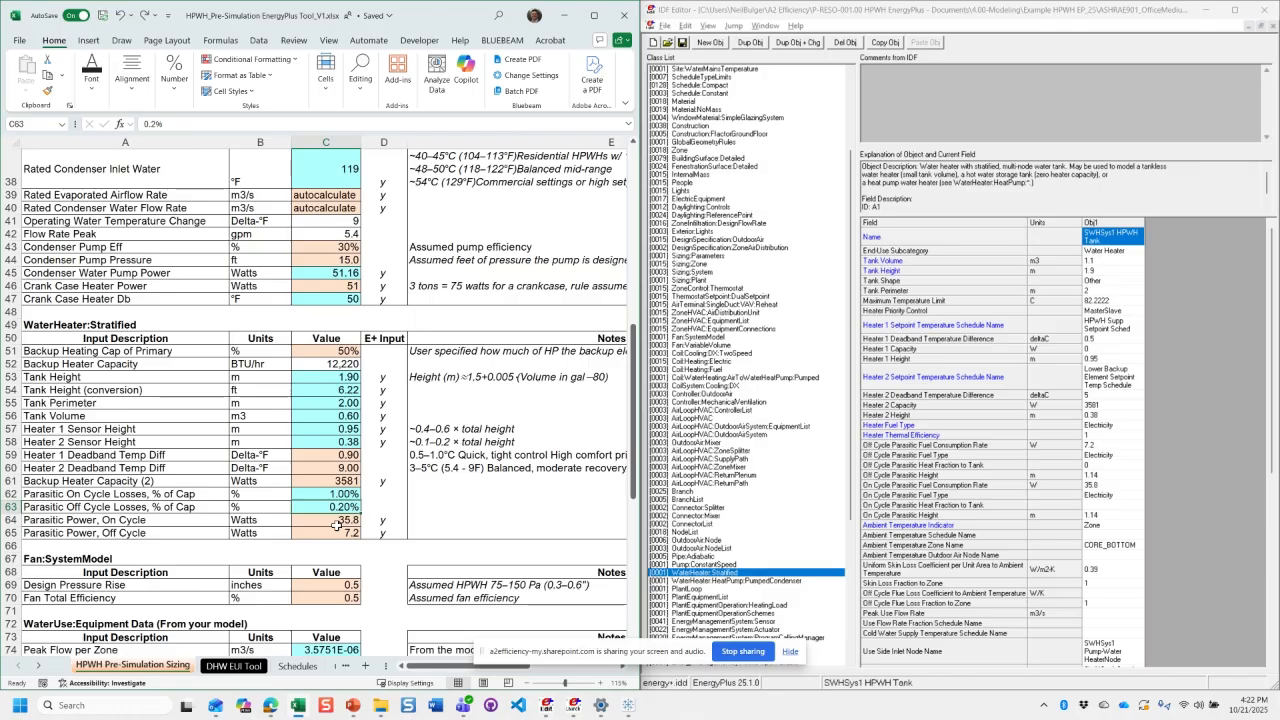
left_click_drag(337, 525, 337, 534)
double_click(321, 522)
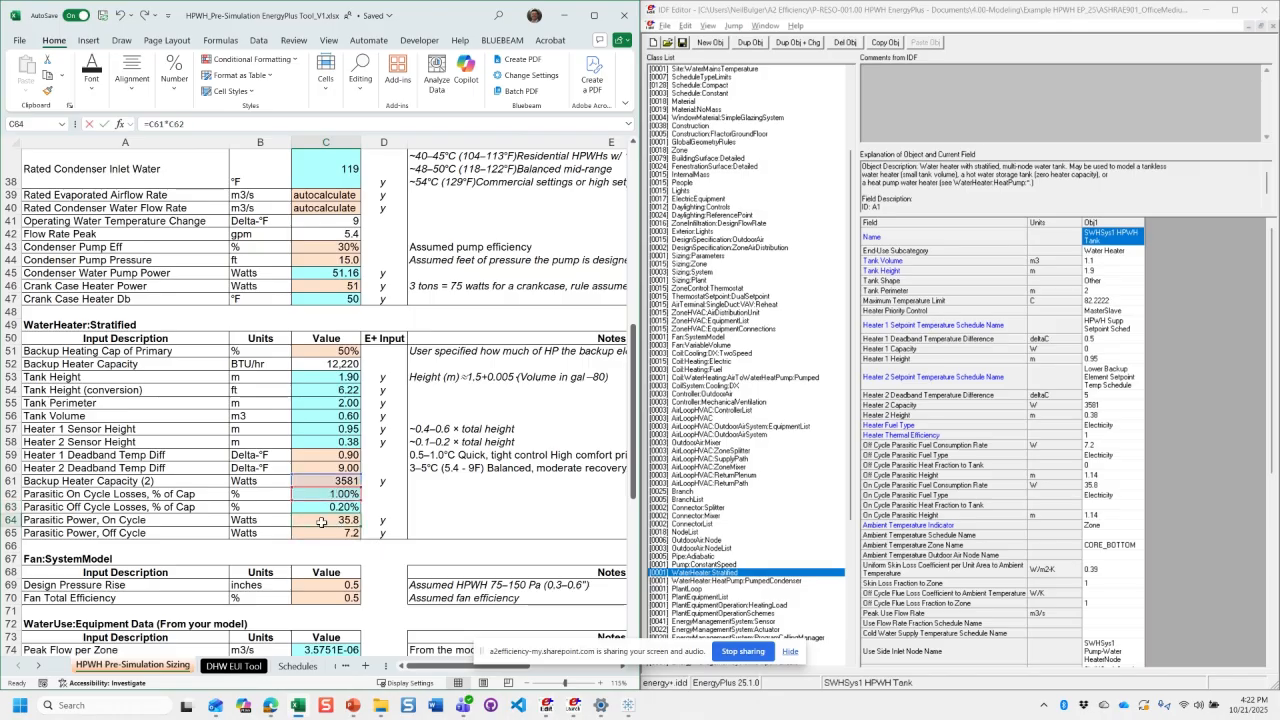
left_click(324, 479)
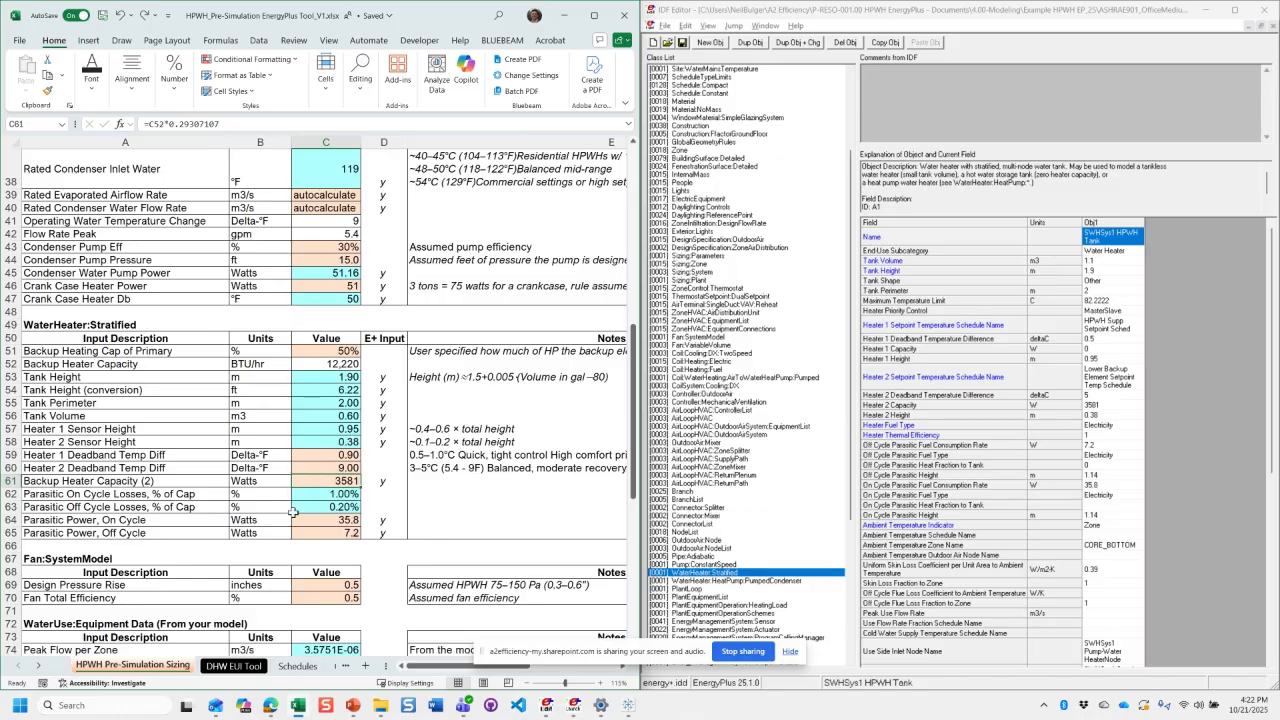
left_click_drag(297, 519, 307, 532)
scroll(307, 532, "down", 3)
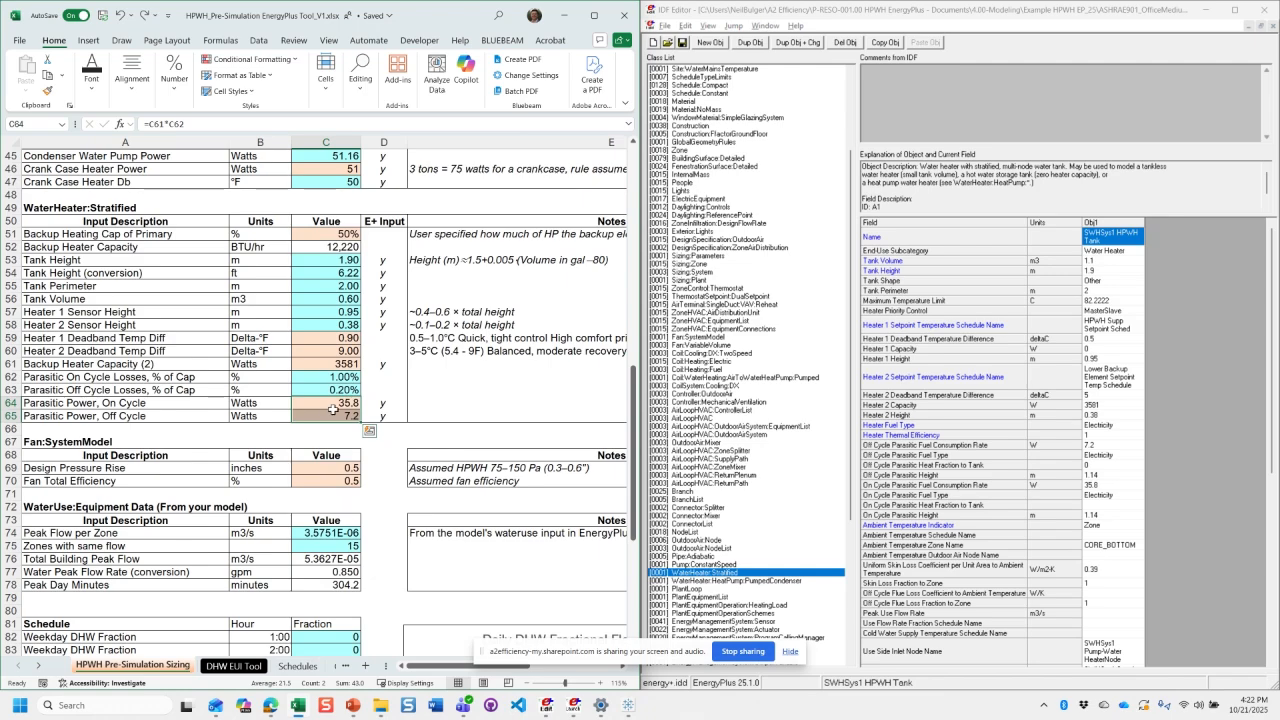
left_click_drag(333, 409, 337, 402)
left_click(337, 467)
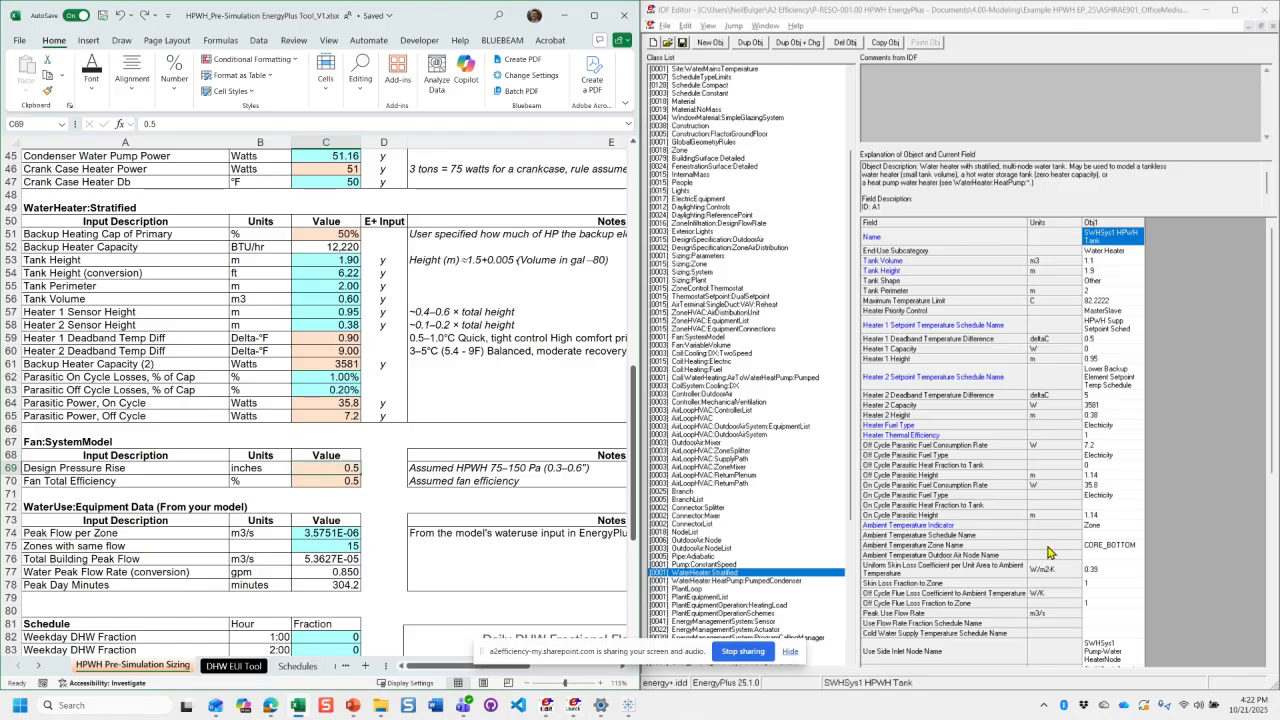
- Review the stratified tank's Ambient Temperature Indicator choices and its Ambient Temperature Zone Name in the IDF Editor, keeping Zone
scroll(1090, 554, "down", 1)
scroll(1128, 556, "down", 3)
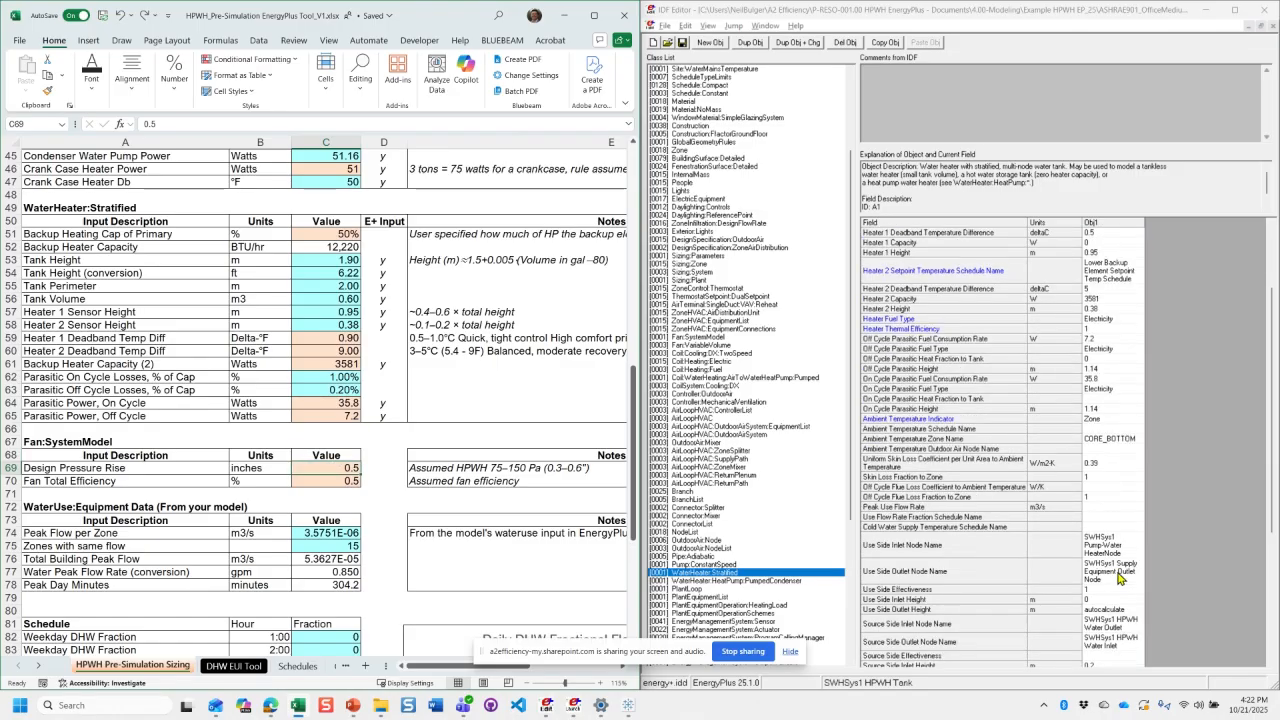
left_click(1130, 429)
left_click(1136, 420)
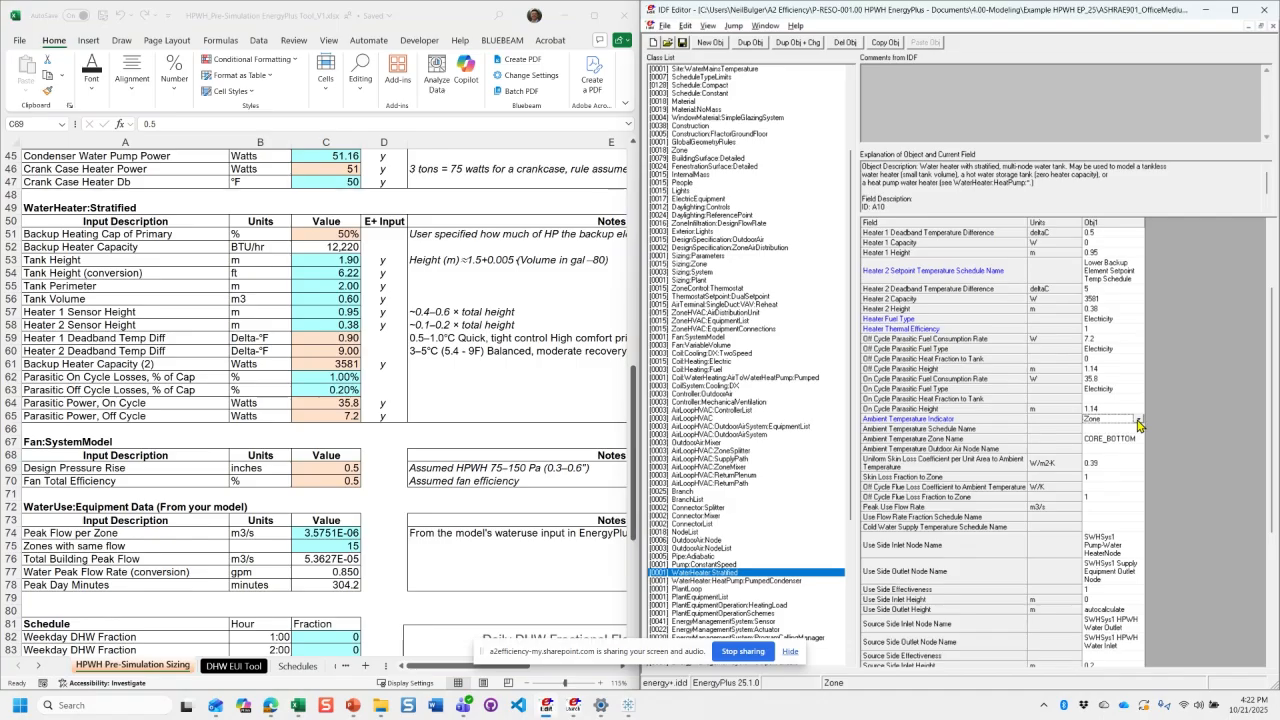
left_click(1139, 420)
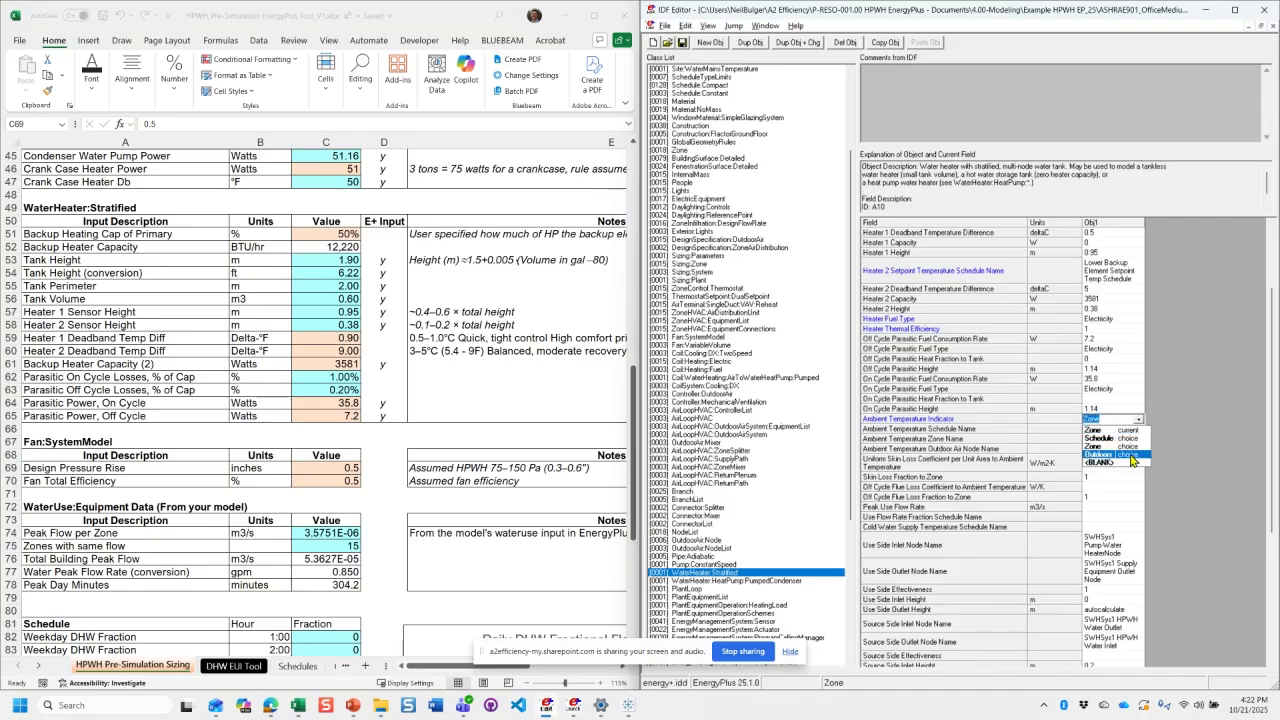
left_click(1105, 450)
key("Up")
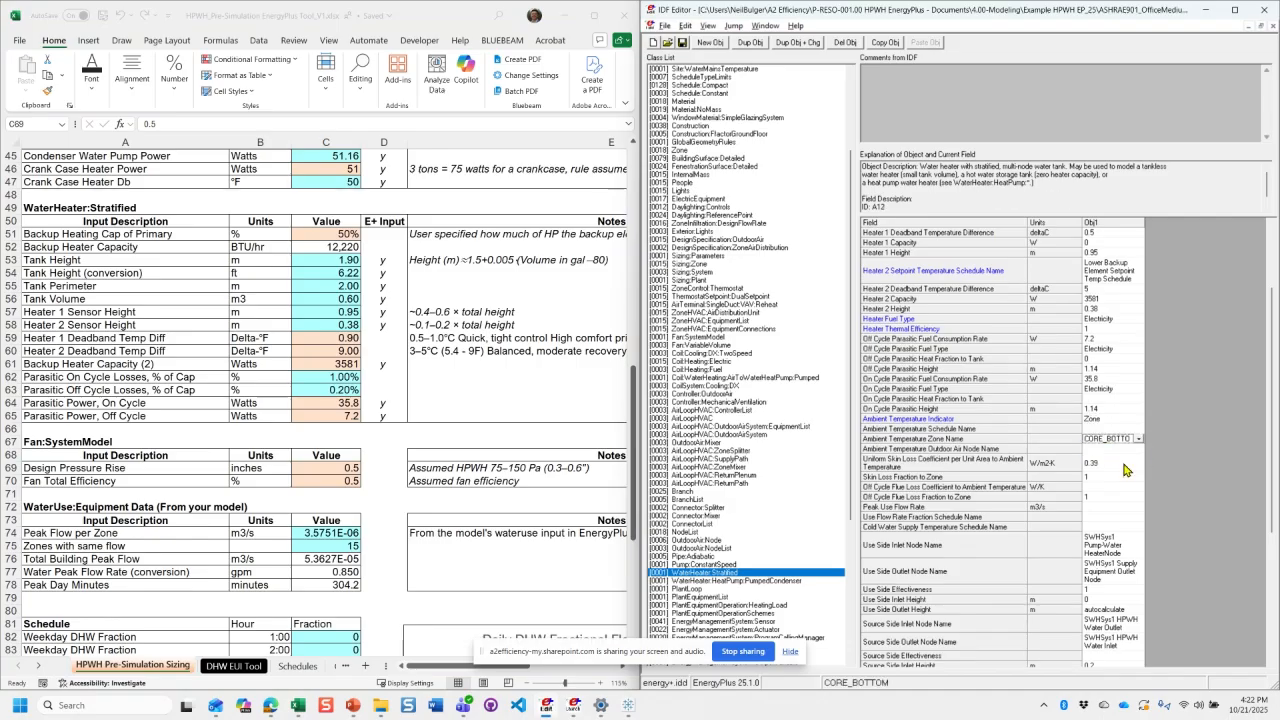
- Inspect the tank's Uniform Skin Loss Coefficient and its use- and source-side fields, and widen the Obj1 column to fit the node names
left_click(1127, 468)
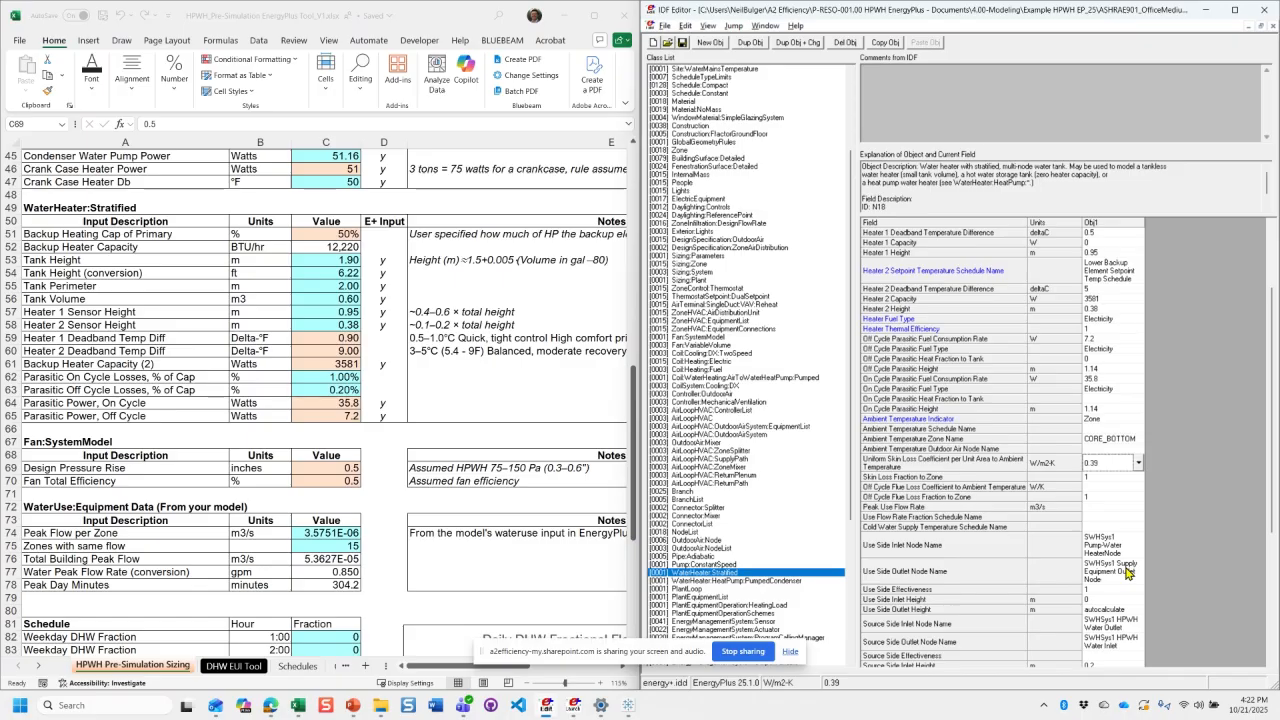
scroll(1125, 585, "down", 2)
scroll(1120, 607, "down", 2)
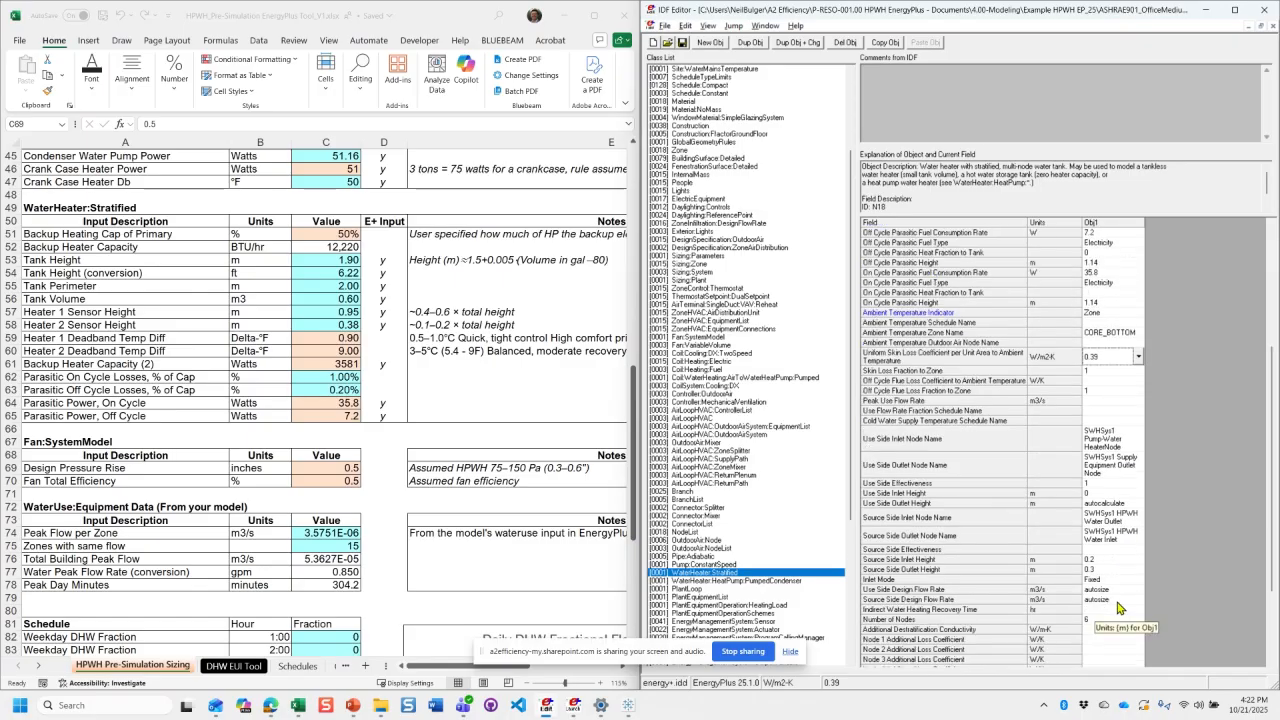
scroll(1120, 607, "down", 2)
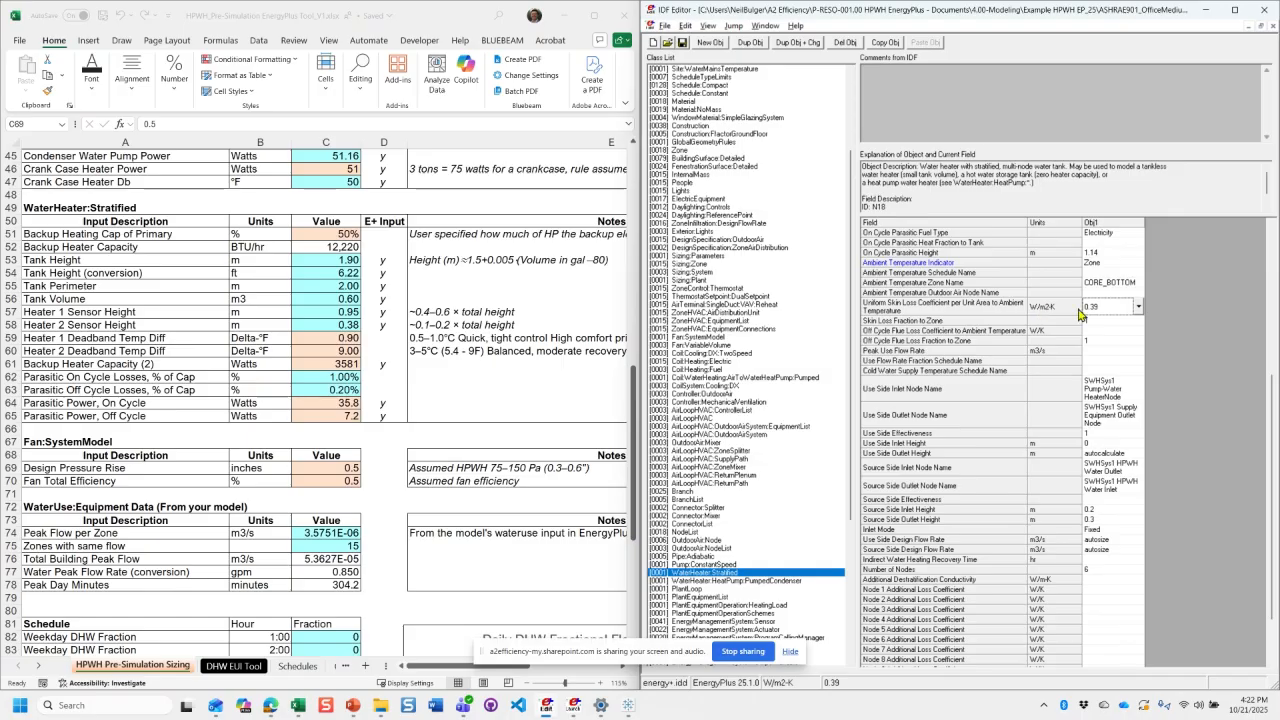
double_click(1143, 222)
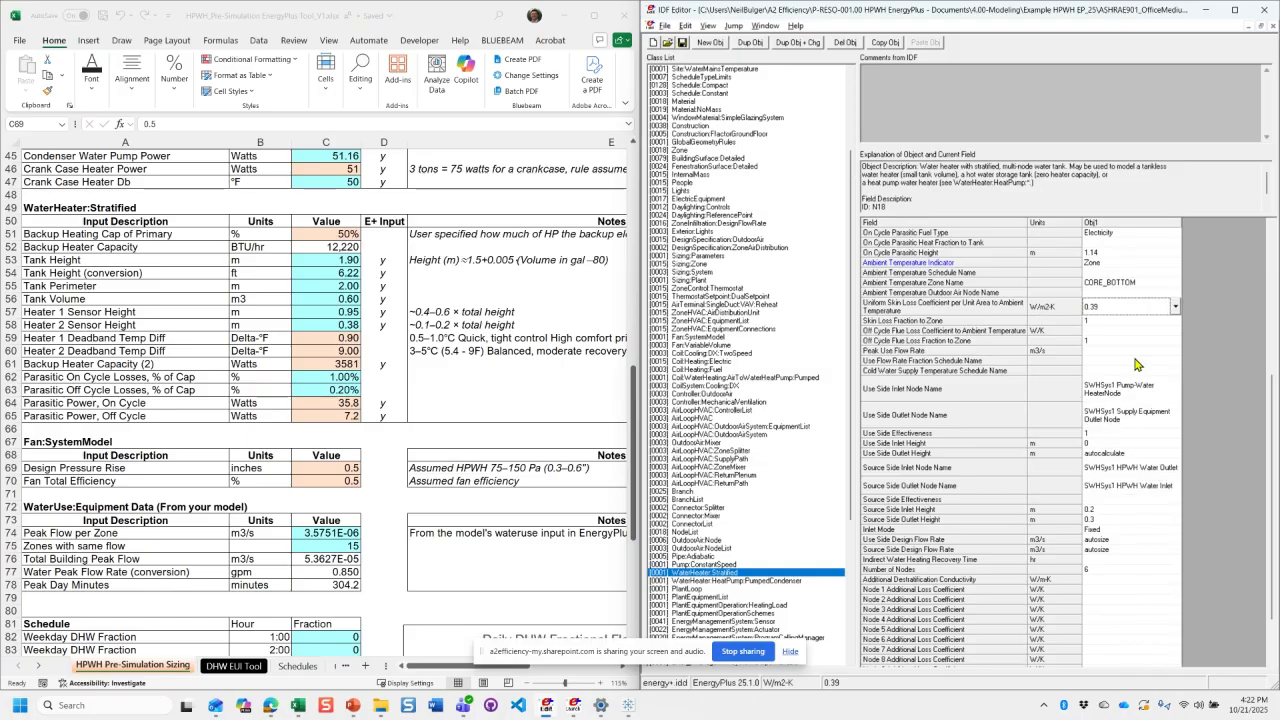
- Examine the stratified tank's skin loss, off-cycle flue loss and additional node loss coefficient fields
key("Down")
key("Down")
key("Down")
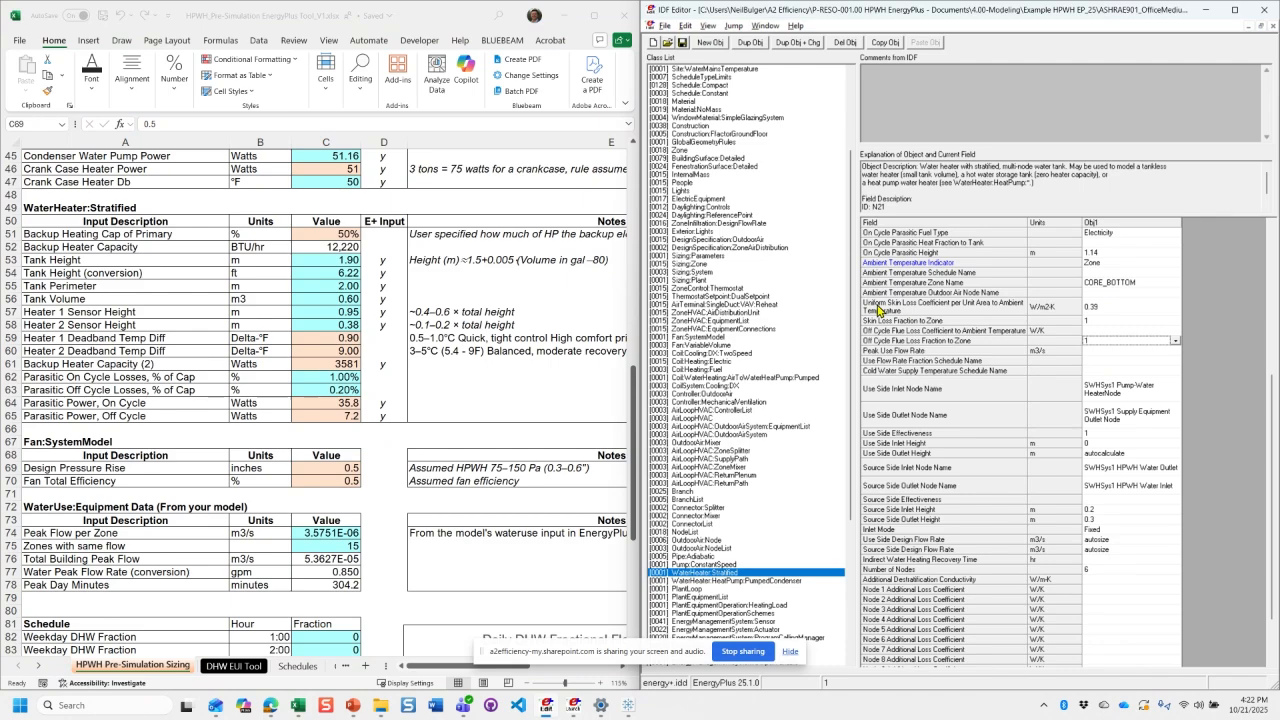
left_click(1115, 311)
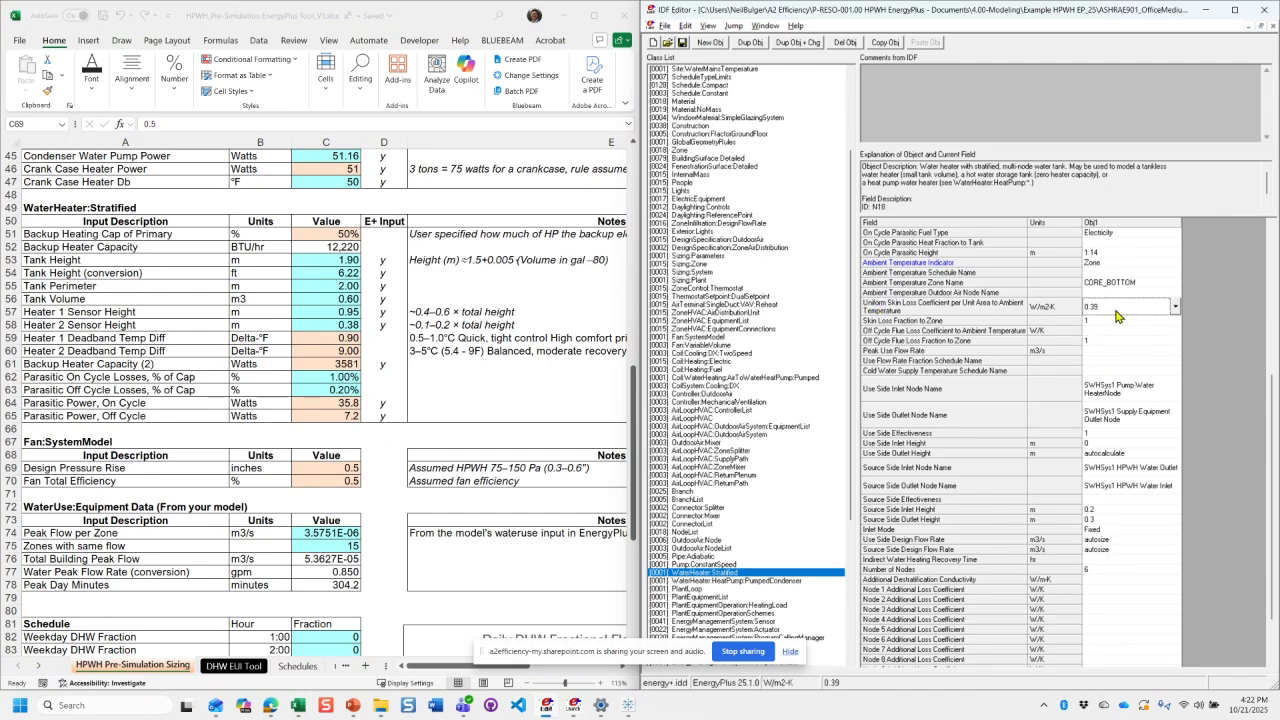
left_click(1120, 330)
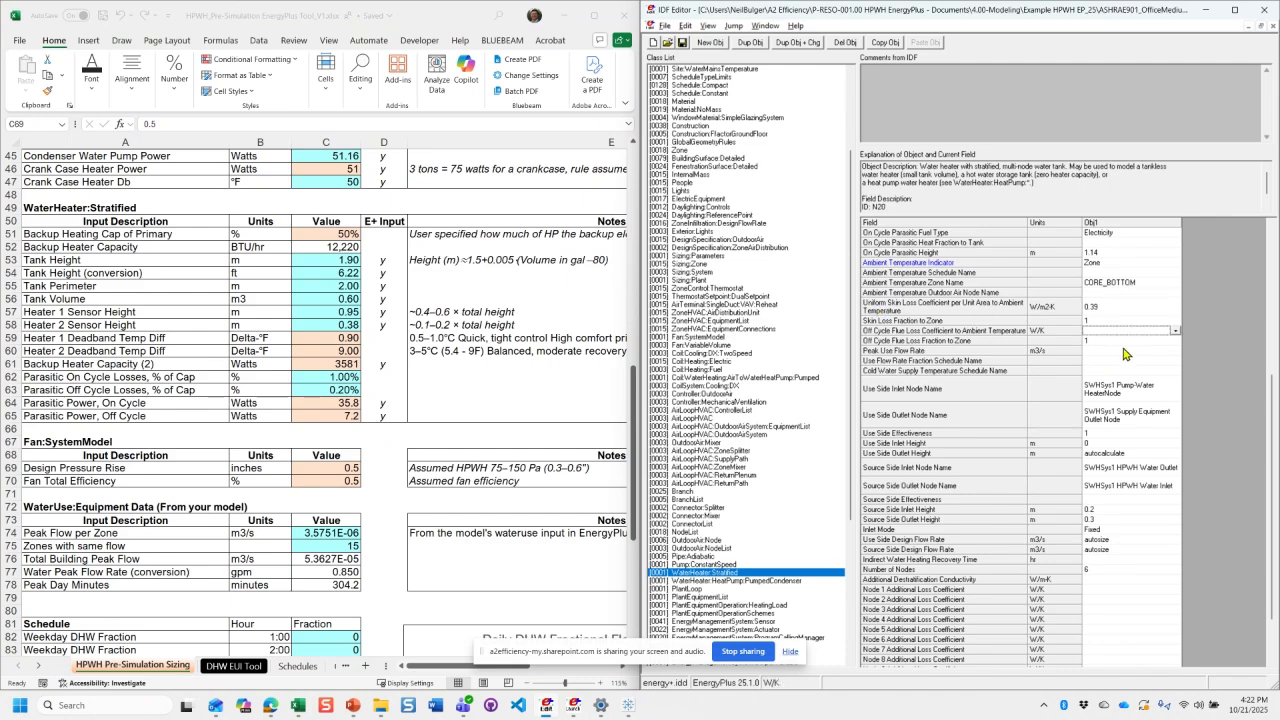
scroll(1135, 500, "down", 2)
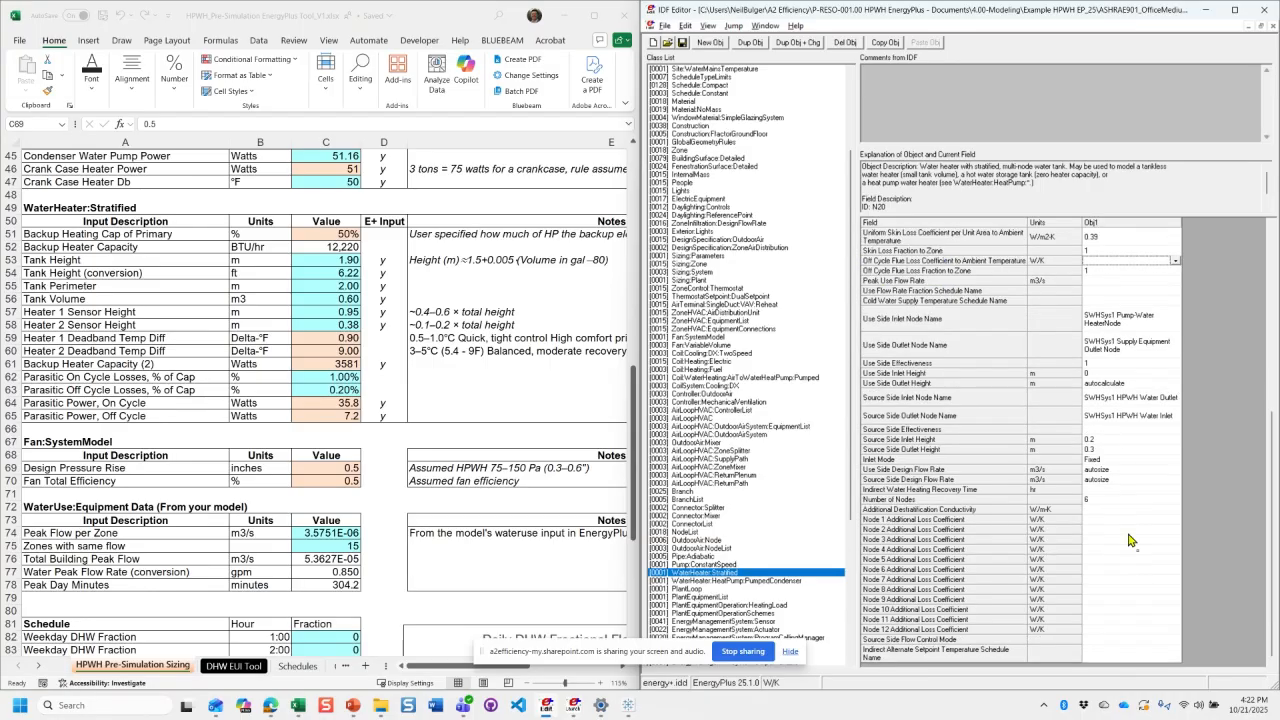
scroll(1127, 560, "up", 3)
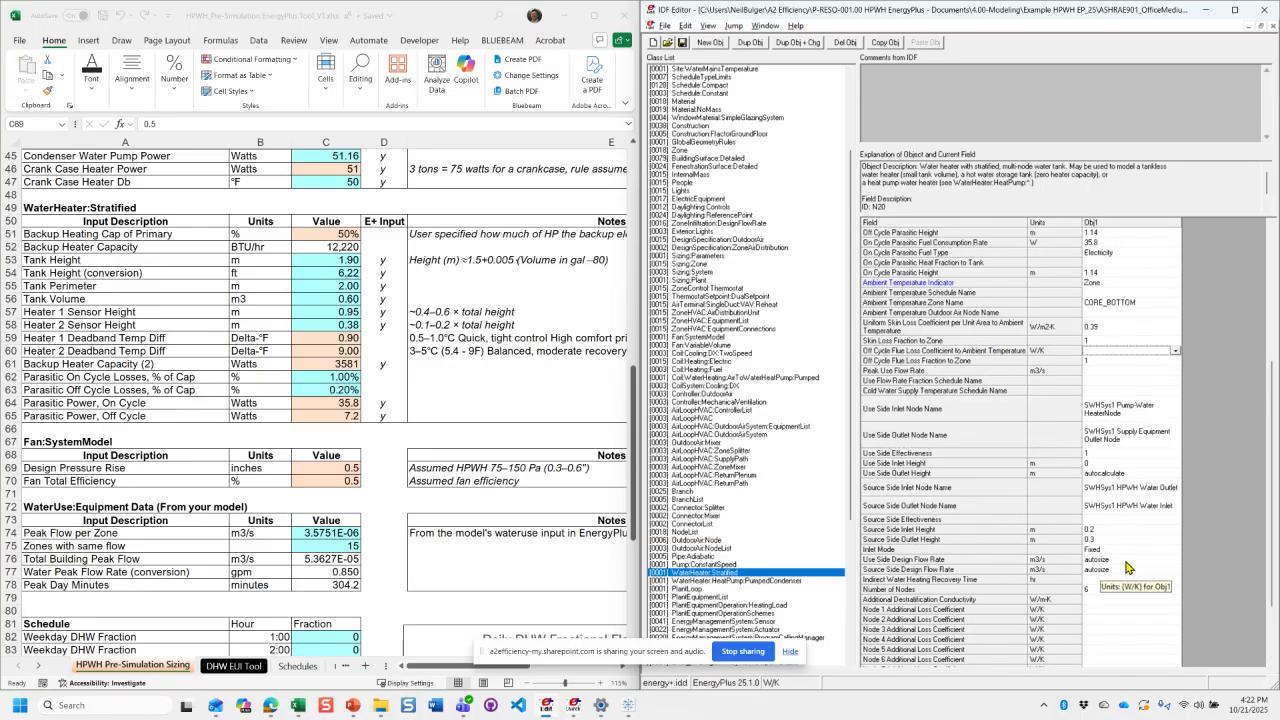
scroll(1127, 568, "up", 3)
scroll(712, 566, "down", 3)
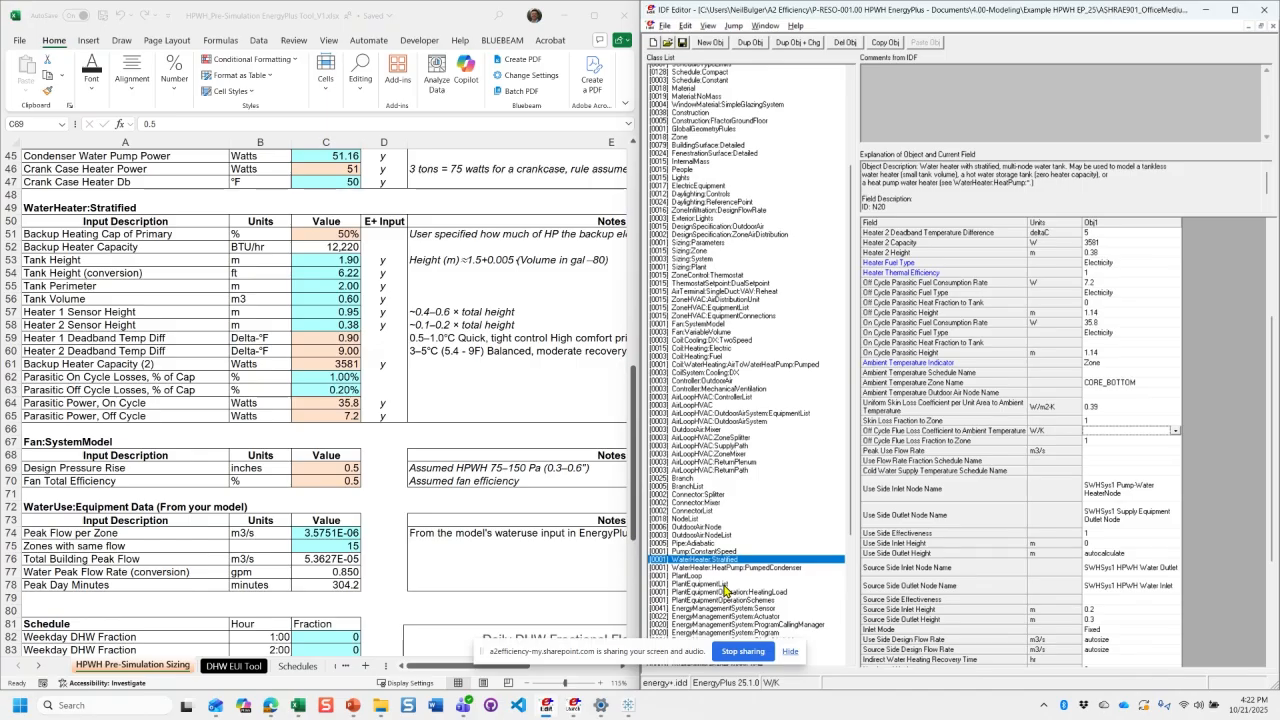
- Compare the tank's Heater 1 Setpoint Temperature Schedule Name with the workbook's DHW Supply Temp formula in C17
scroll(838, 522, "down", 2)
scroll(1068, 482, "up", 3)
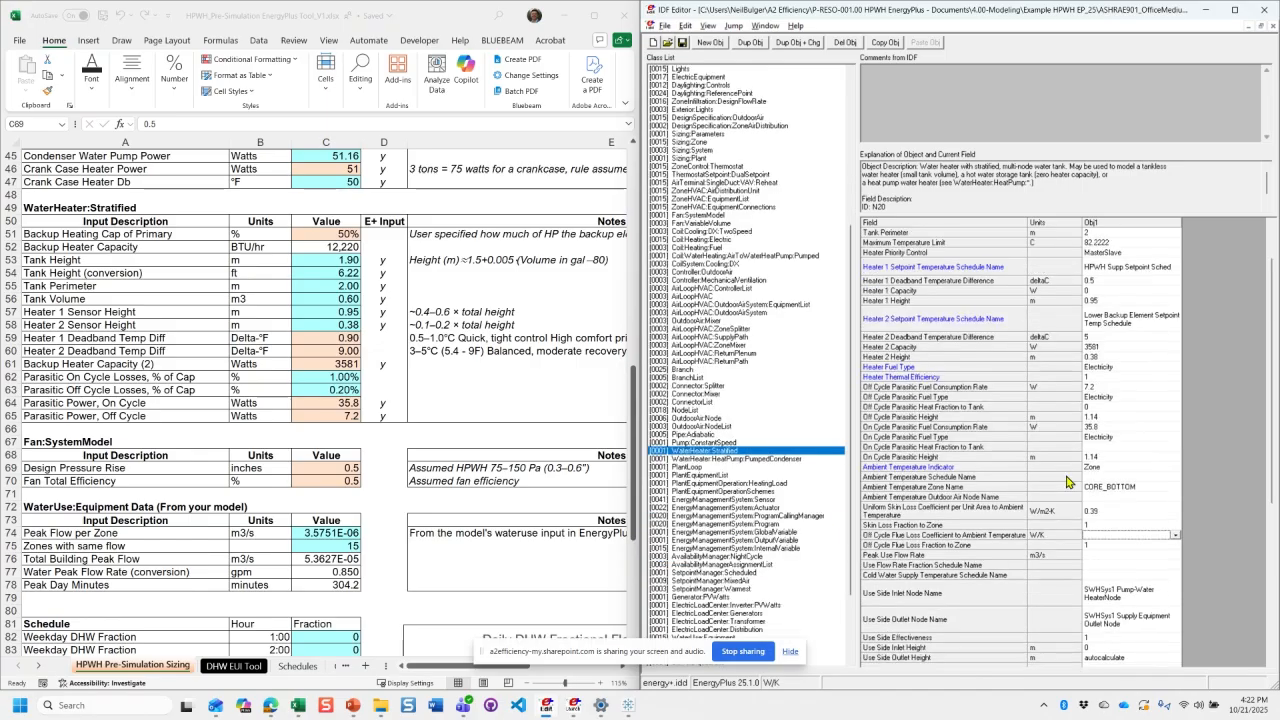
scroll(1068, 482, "up", 1)
left_click(1131, 309)
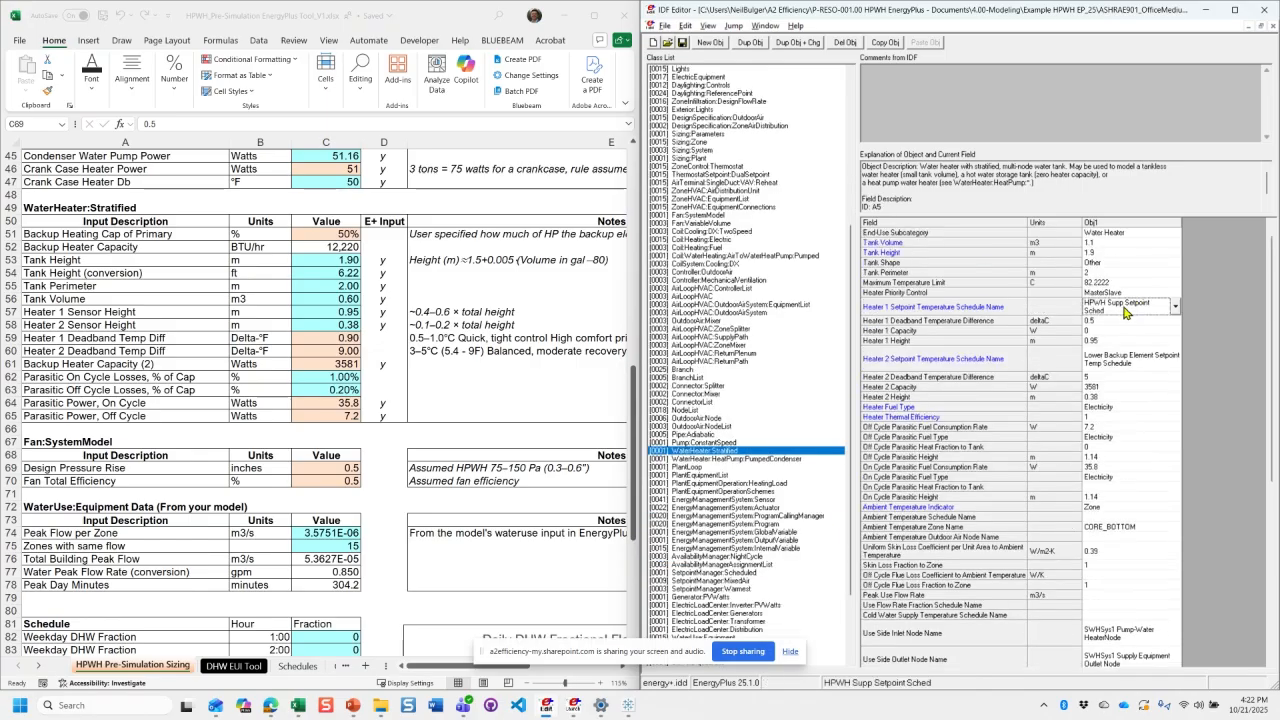
scroll(308, 356, "up", 15)
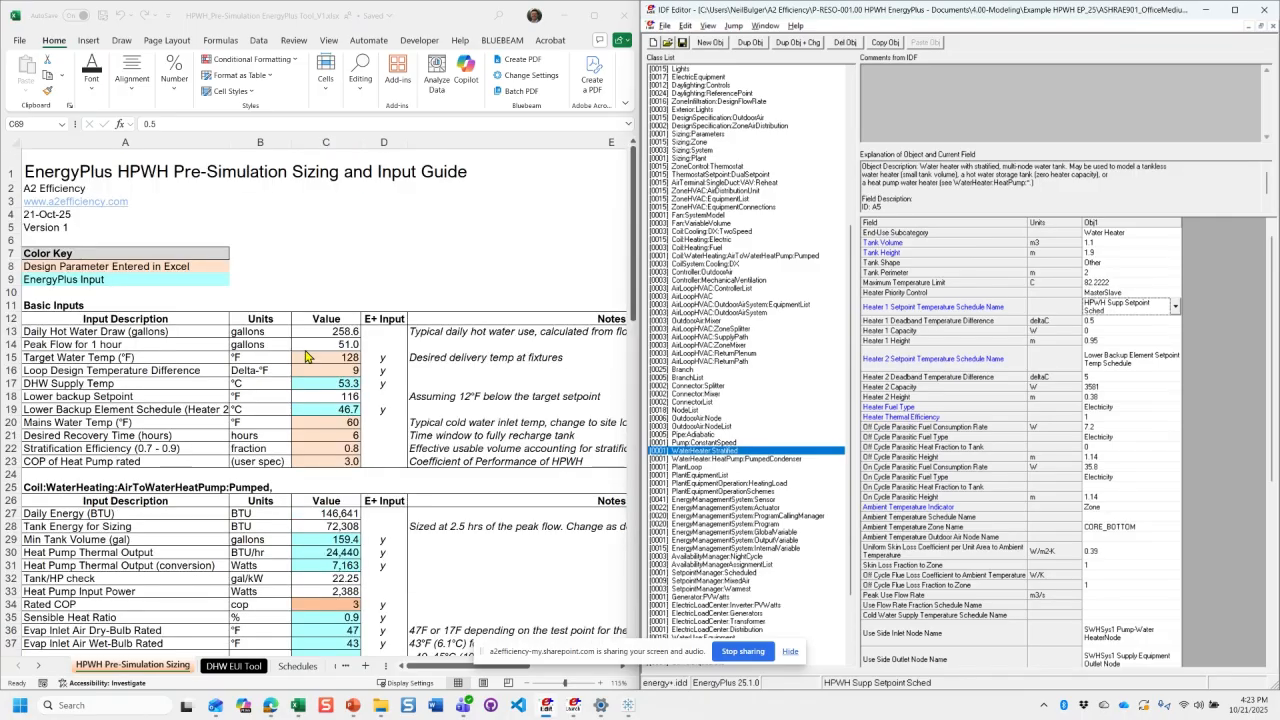
left_click(344, 384)
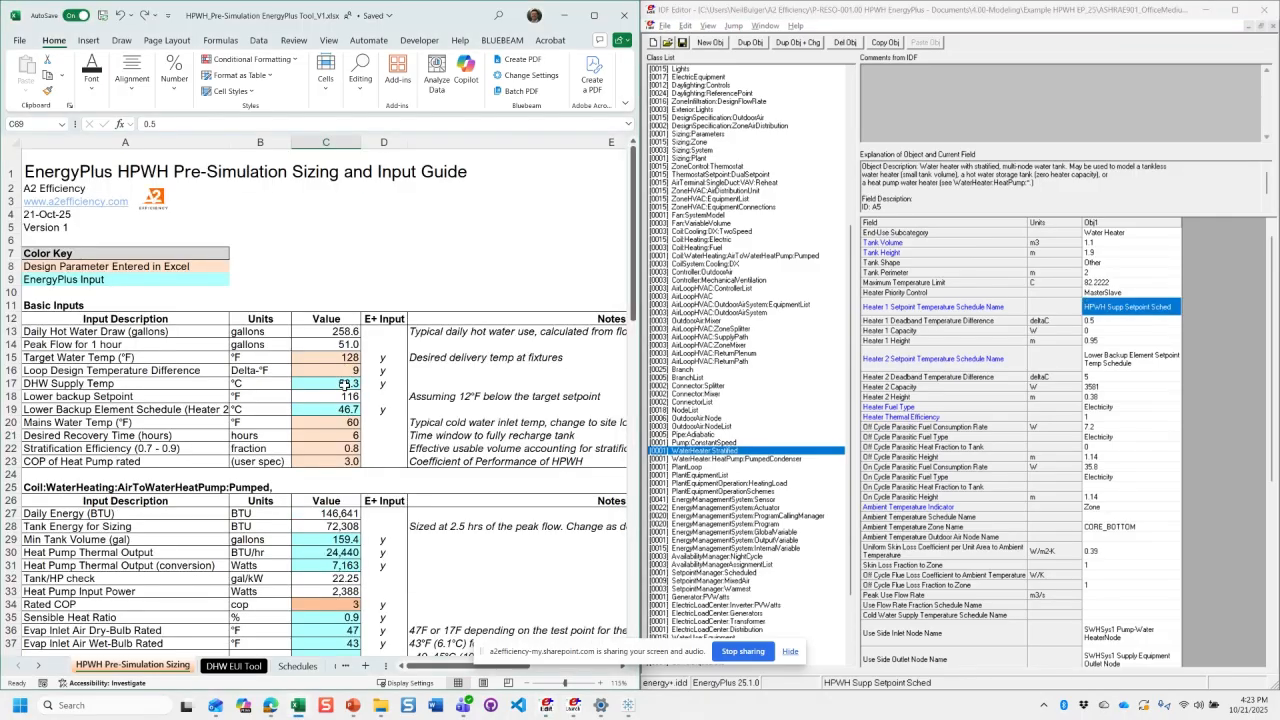
left_click(344, 384)
- Search the model for HPWH Supp Setpoint Sched and go to its Schedule:Compact definition
left_click(1143, 307)
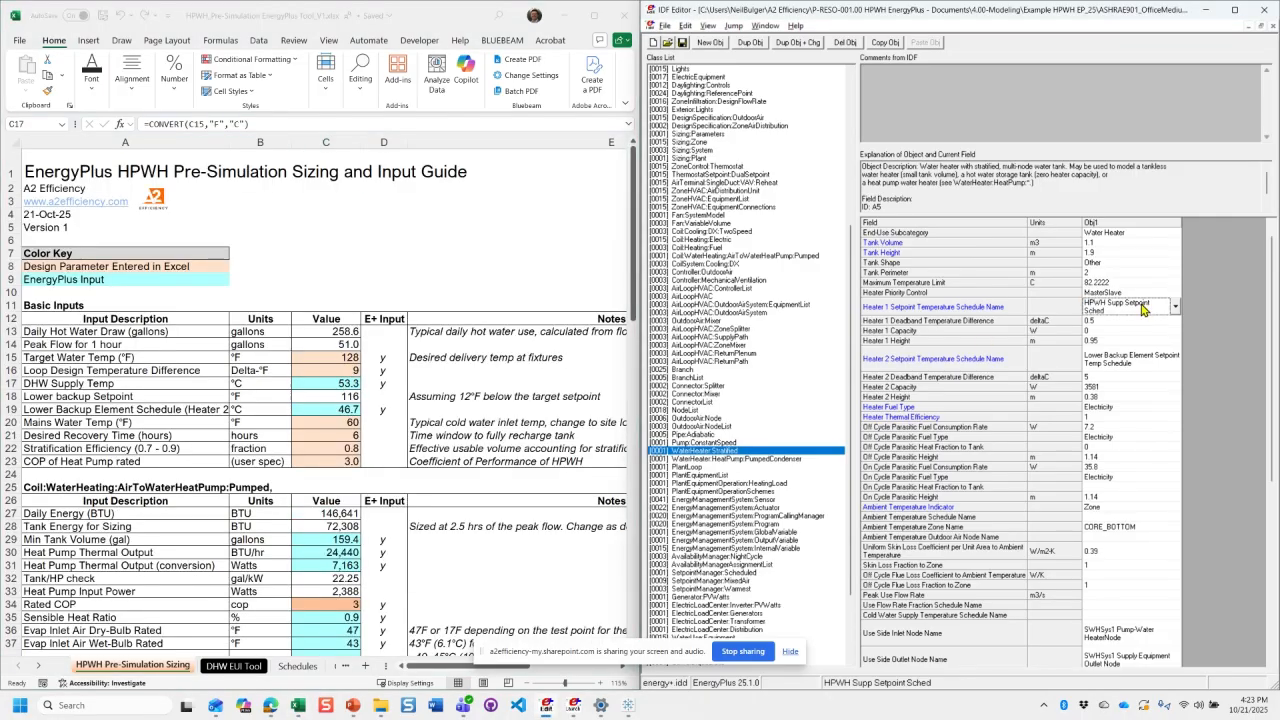
key("ctrl+f")
left_click(1180, 252)
key("ctrl+f")
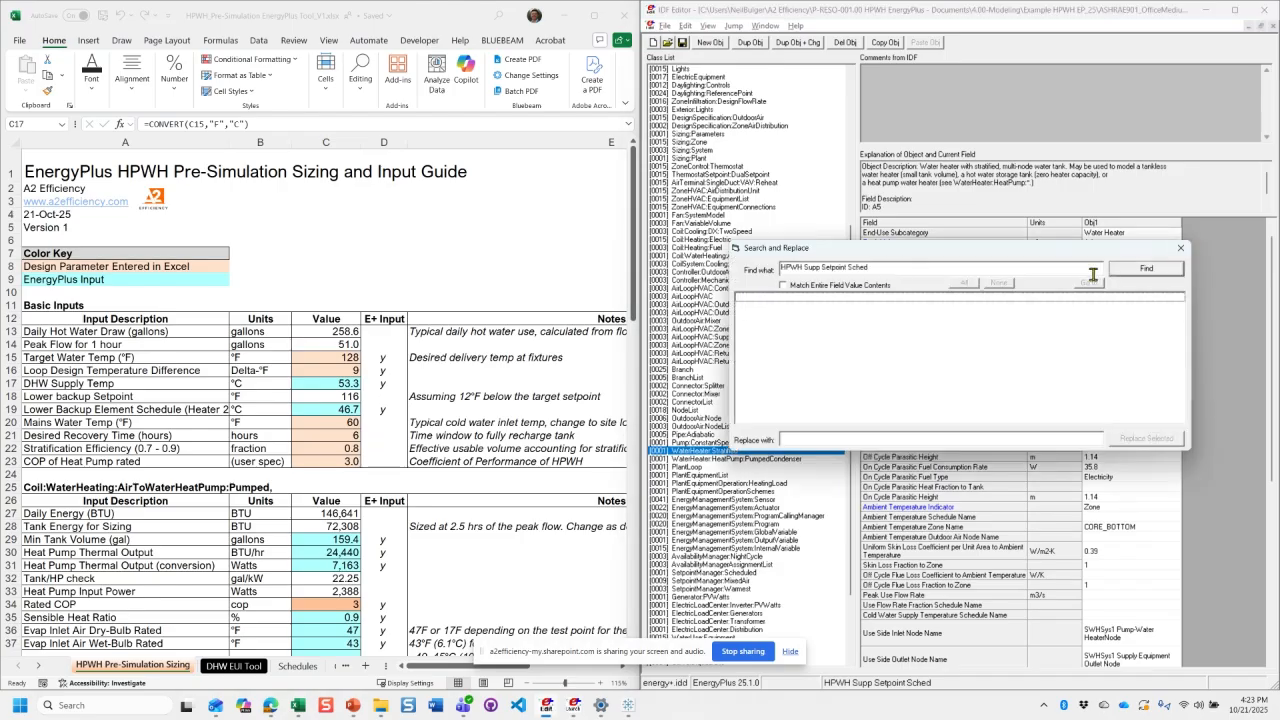
key("Return")
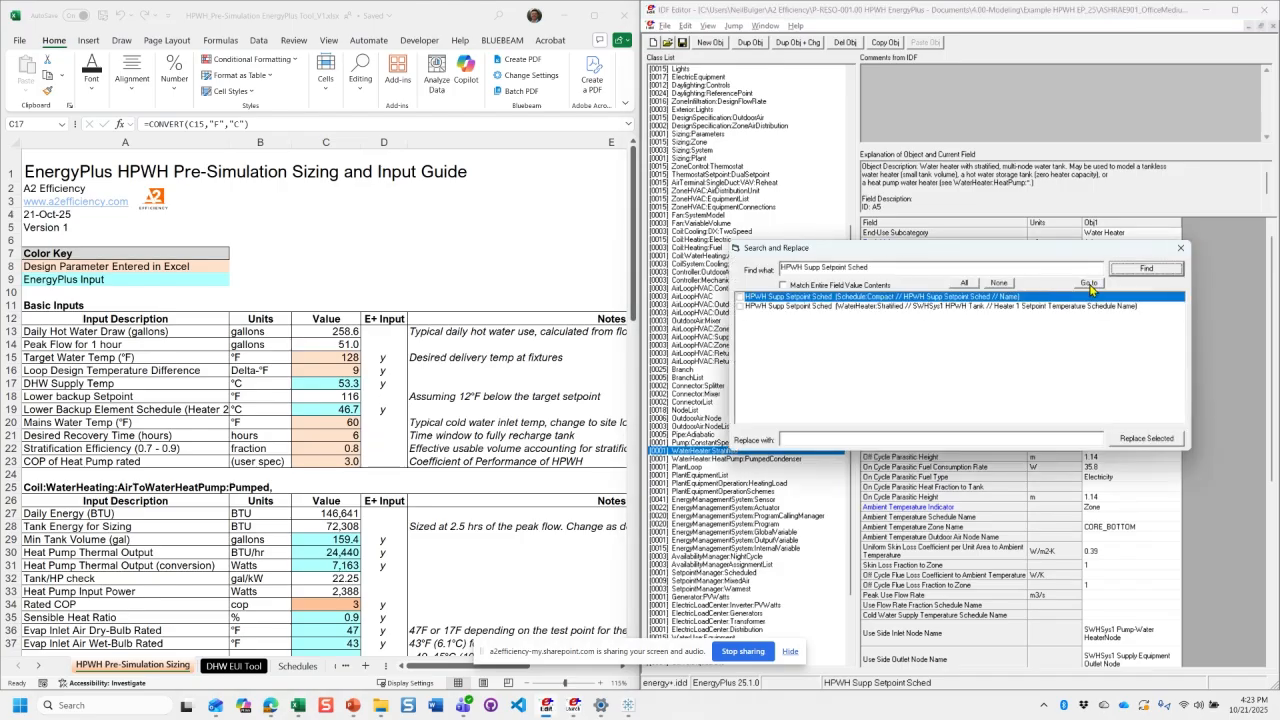
left_click(1089, 284)
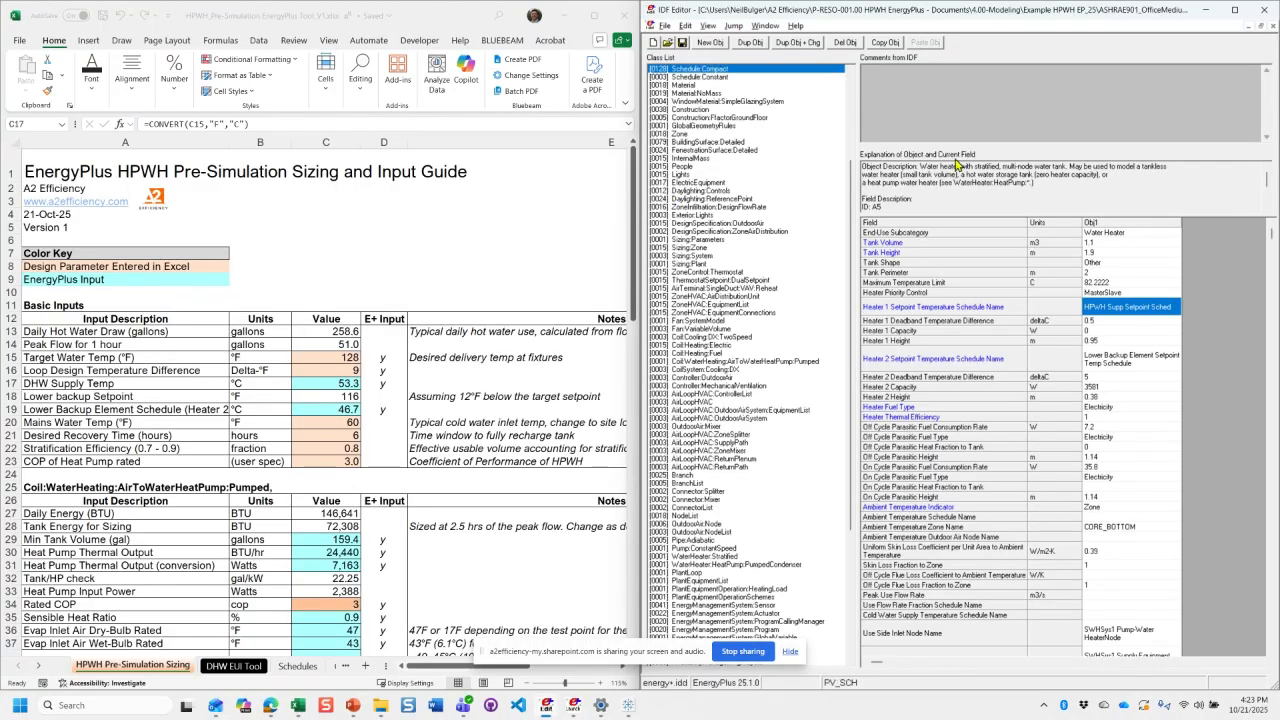
double_click(1146, 312)
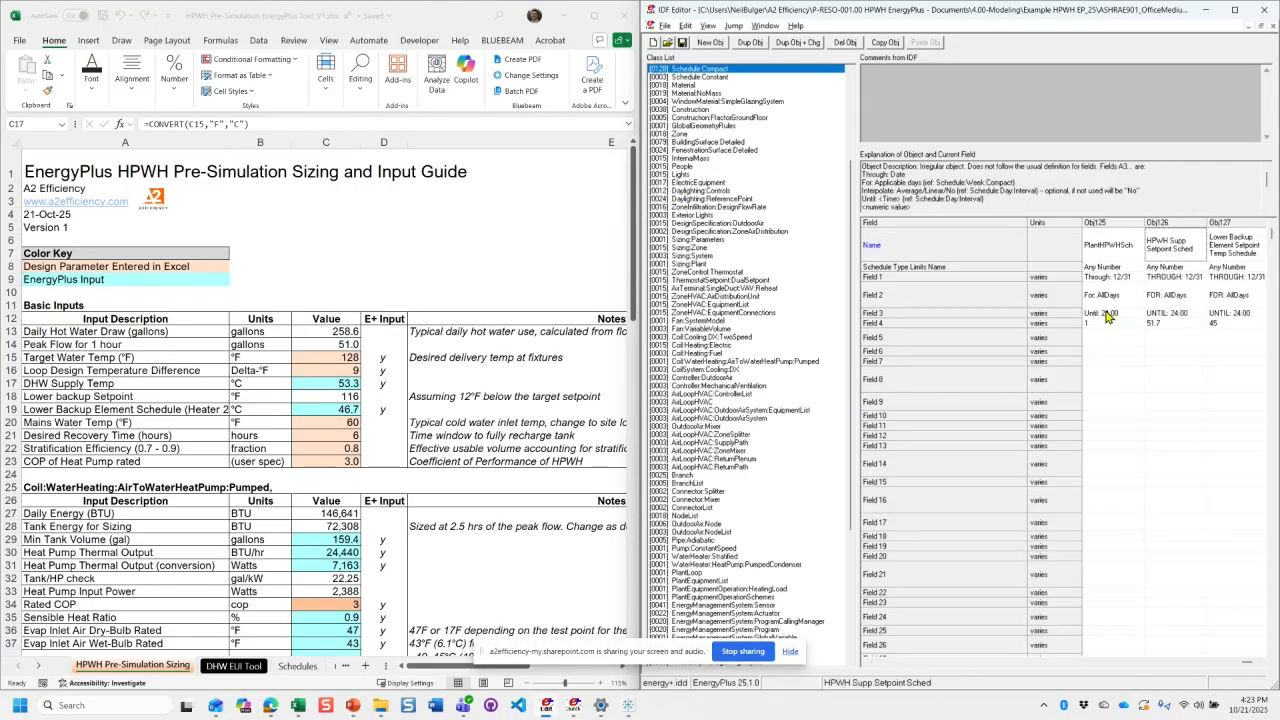
- Set Field 4 of the HPWH Supp Setpoint Sched to 53.3, matching the workbook's DHW Supply Temp
left_click(1165, 324)
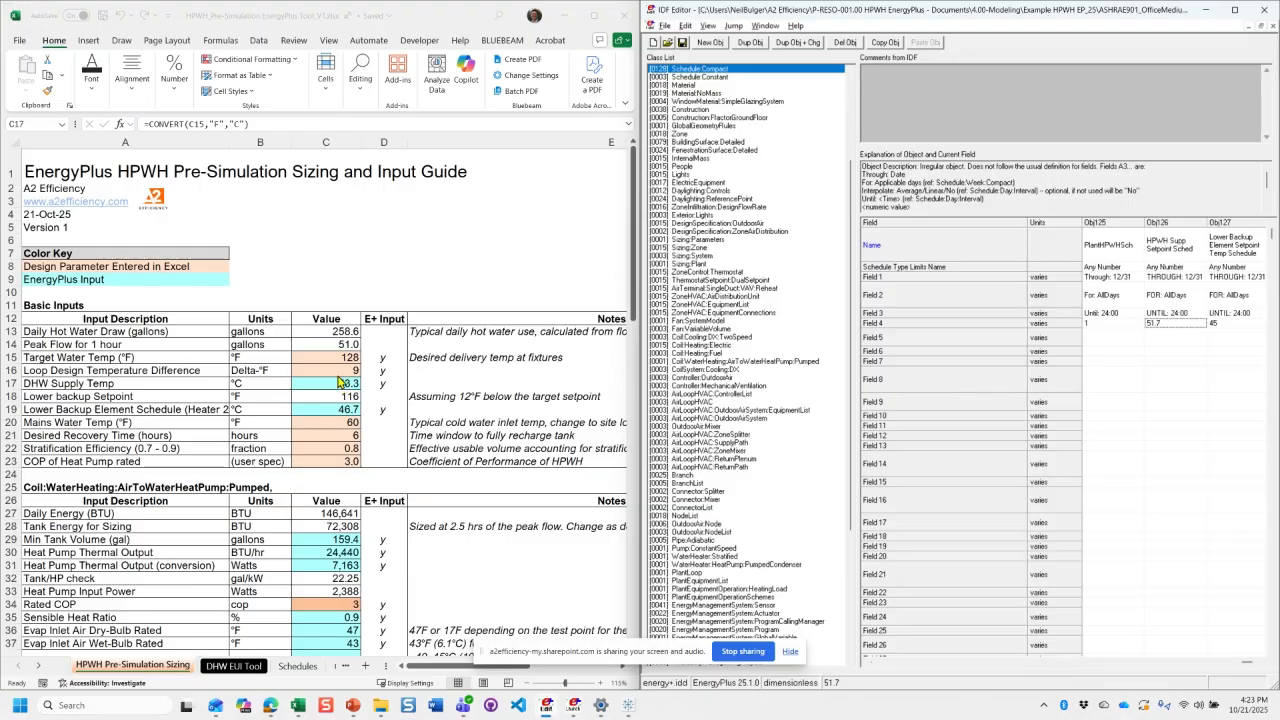
left_click(1177, 323)
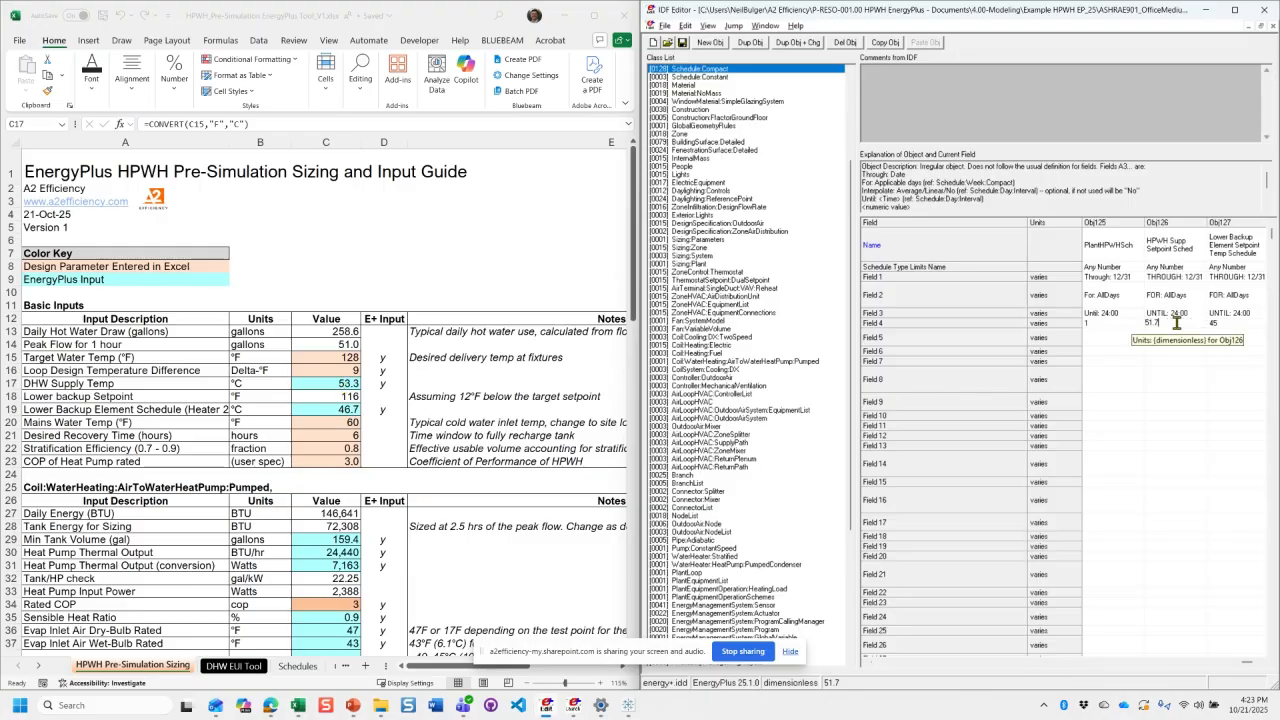
key("BackSpace")
key("BackSpace")
key("BackSpace")
type("3.3")
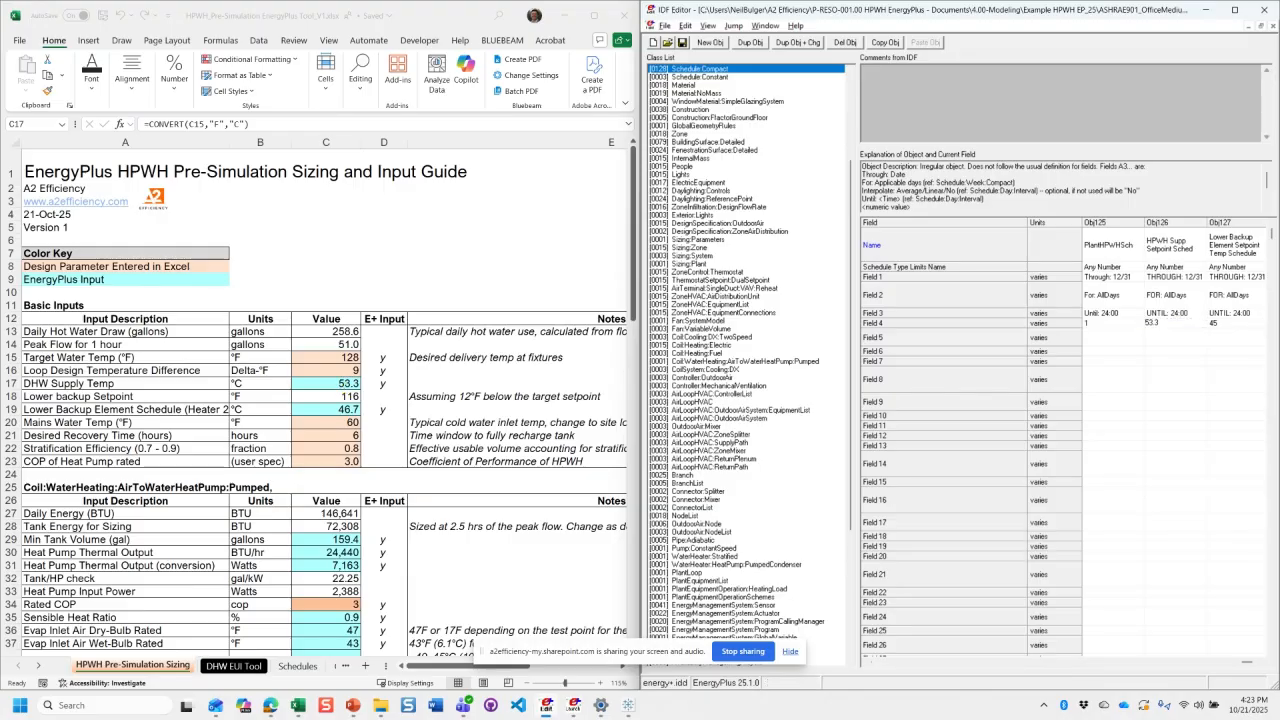
key("Return")
key("Down")
left_click(1175, 318)
- Examine the workbook's Target Water Temp and Lower backup Setpoint formula, and skim the sizing tables against the setpoint schedules
left_click(327, 357)
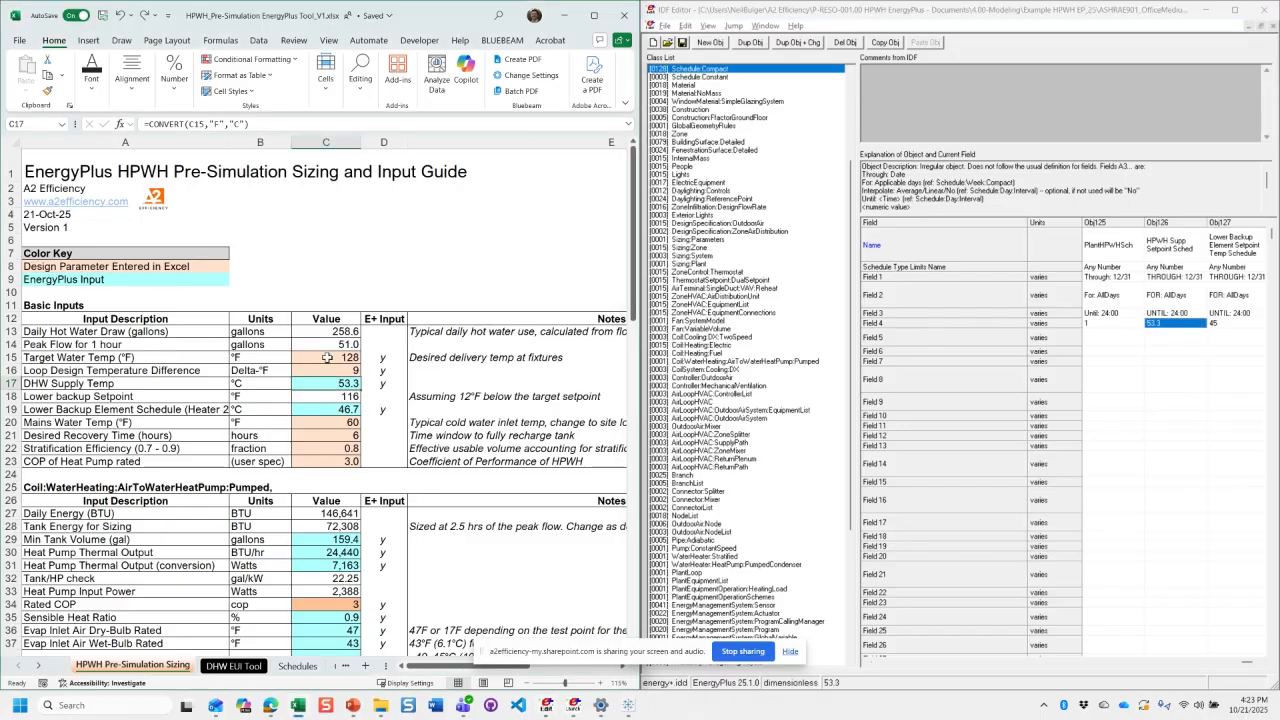
left_click_drag(327, 357, 328, 421)
left_click(326, 396)
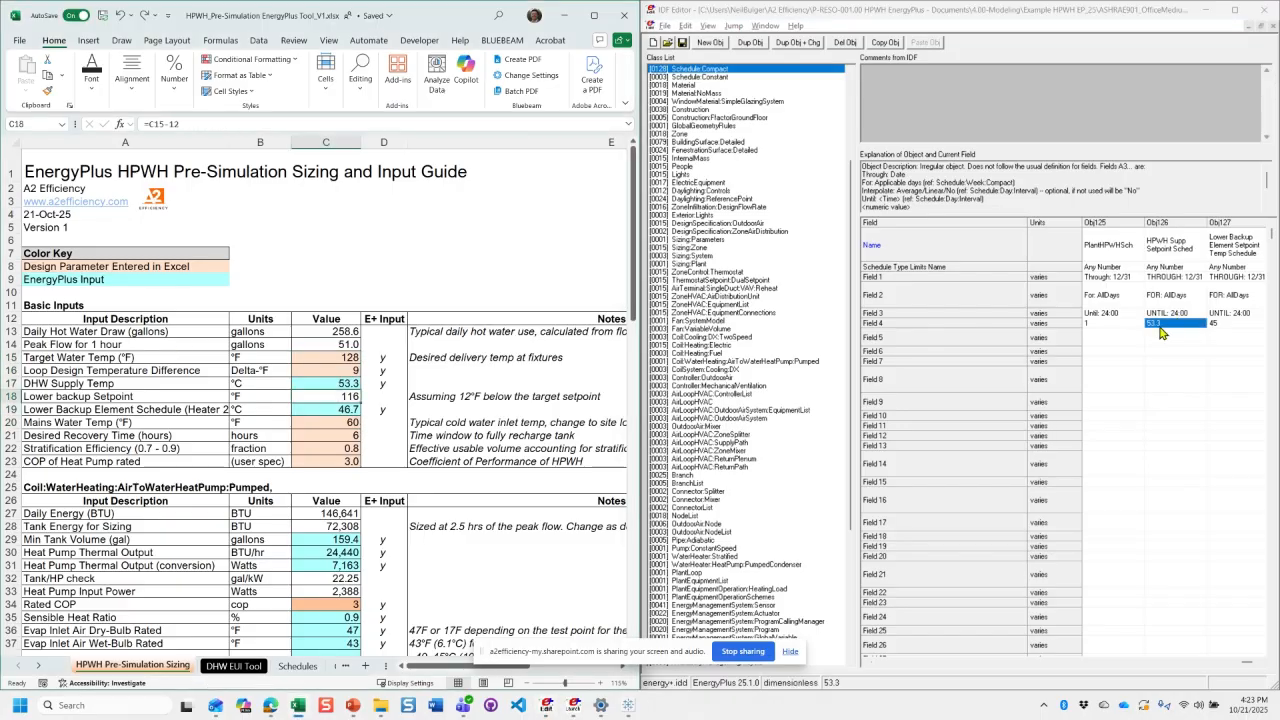
left_click(1148, 326)
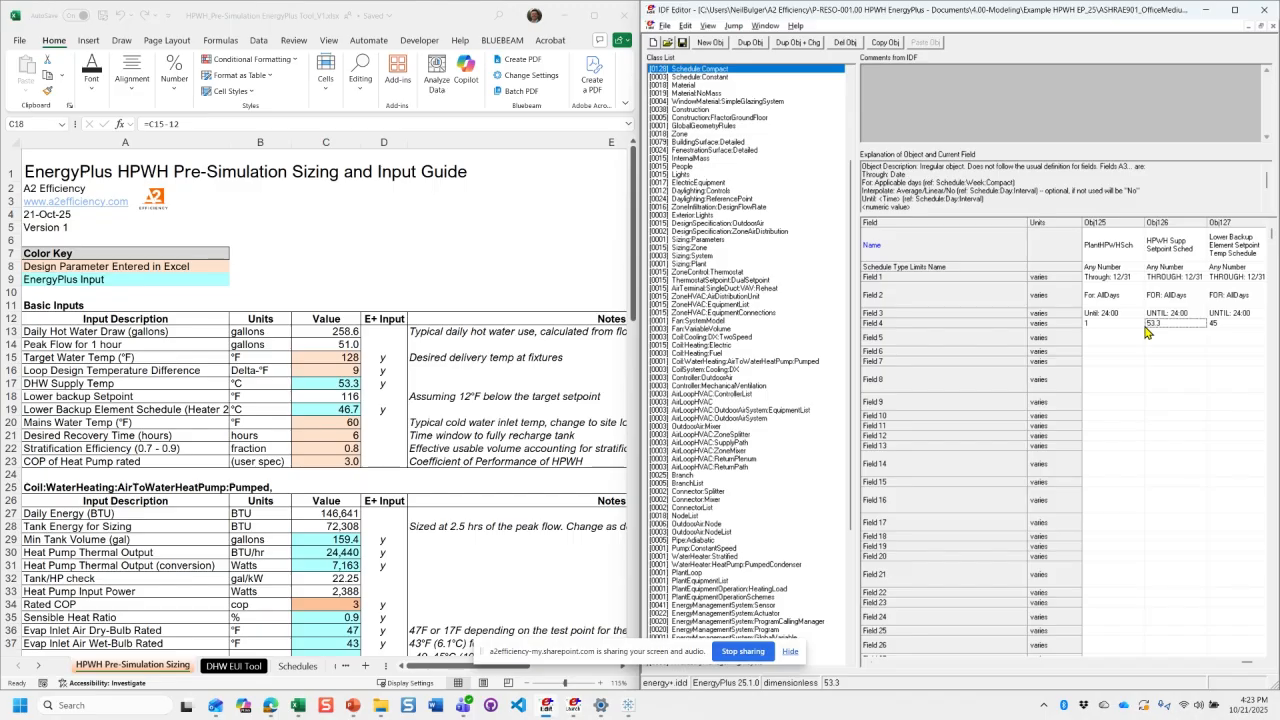
left_click(322, 487)
scroll(322, 487, "down", 7)
scroll(323, 487, "down", 11)
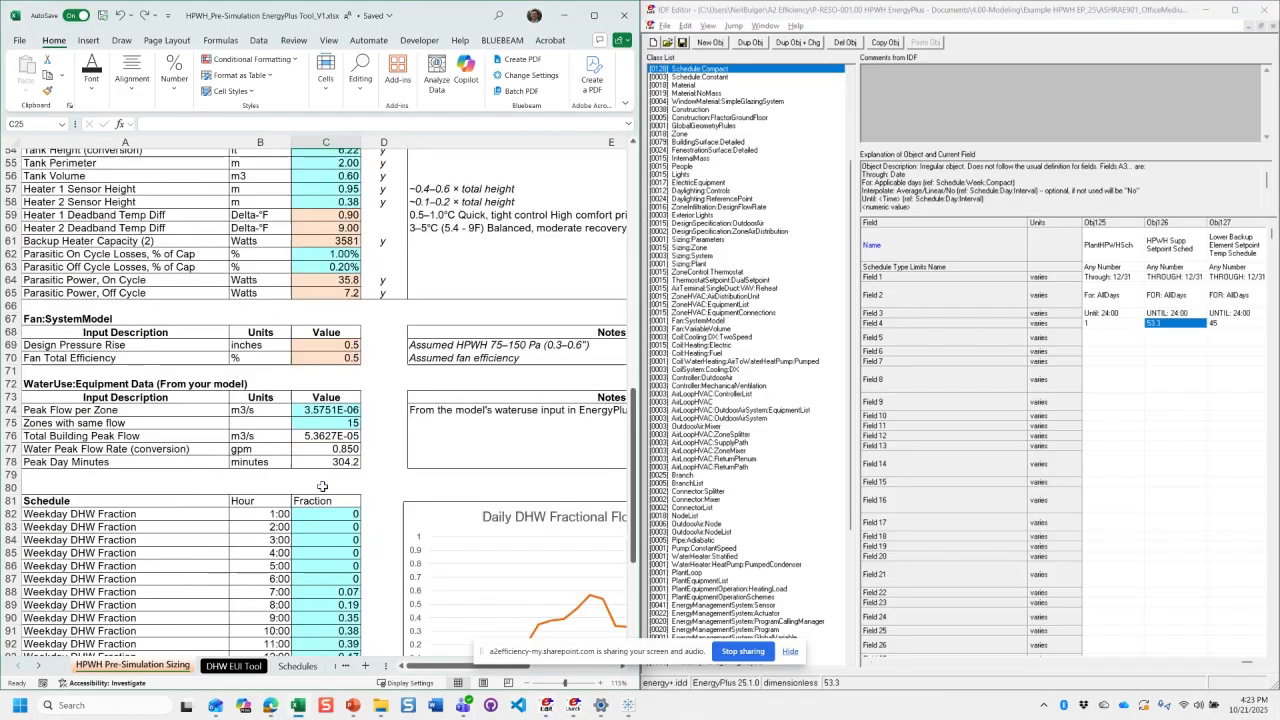
scroll(323, 487, "up", 3)
scroll(323, 487, "up", 15)
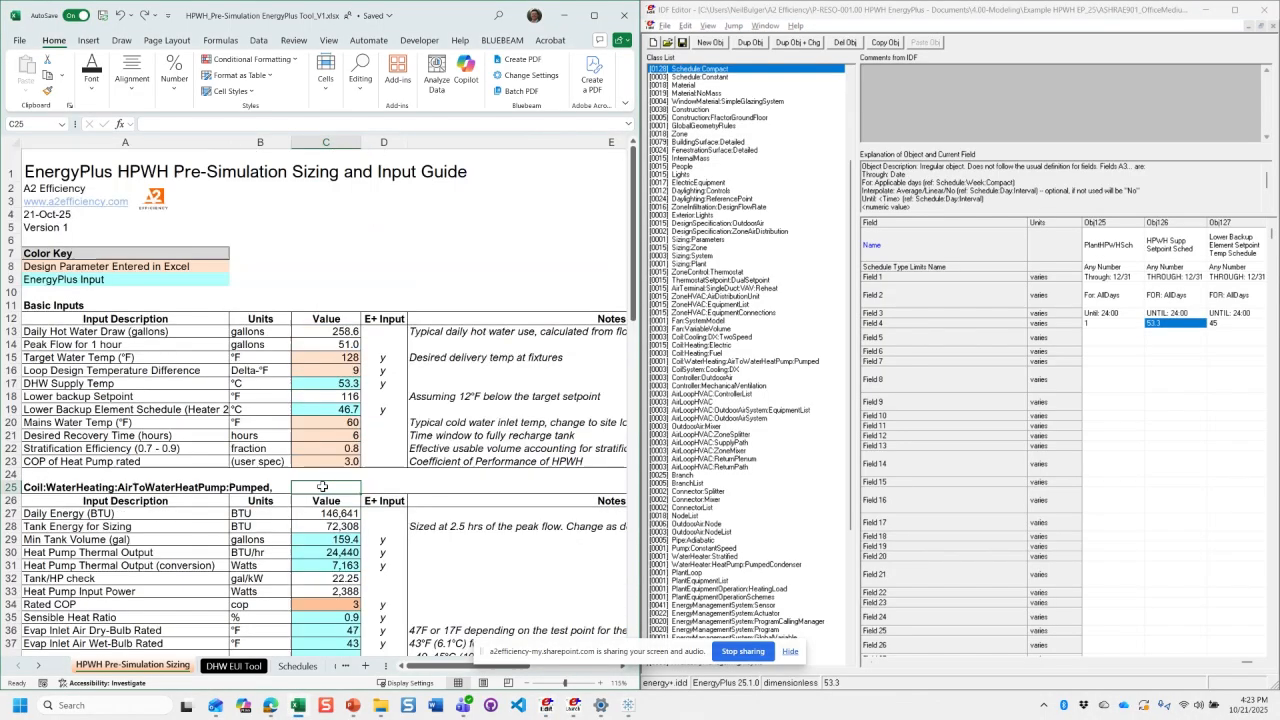
left_click(335, 310)
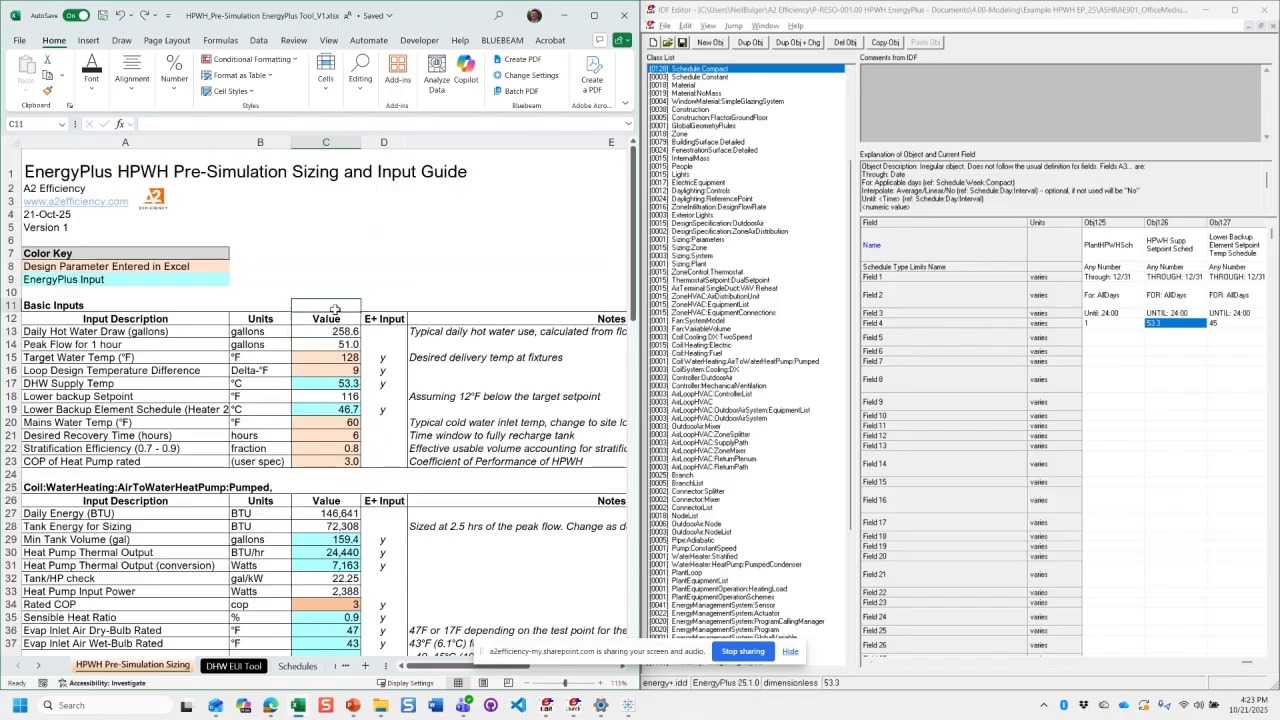
left_click(1135, 345)
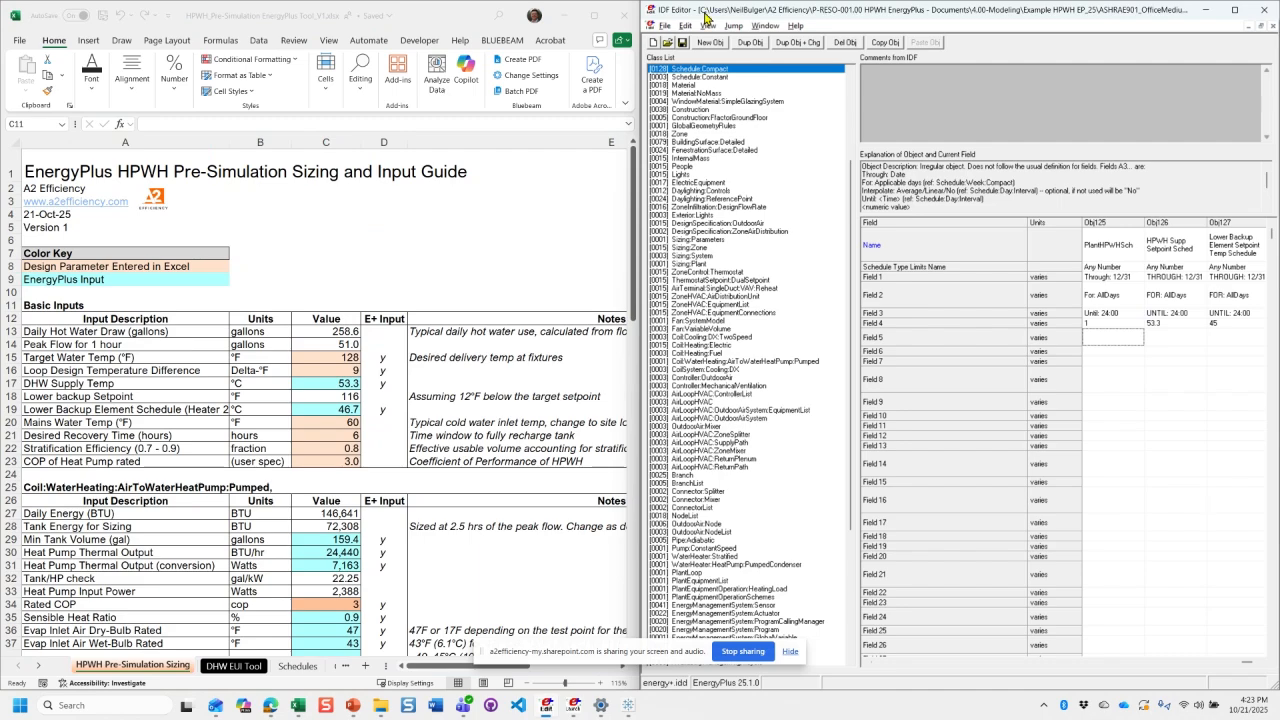
- Maximize the workbook window, skim the lower sizing tables and open the DHW EUI Tool sheet
mouse_move(594, 23)
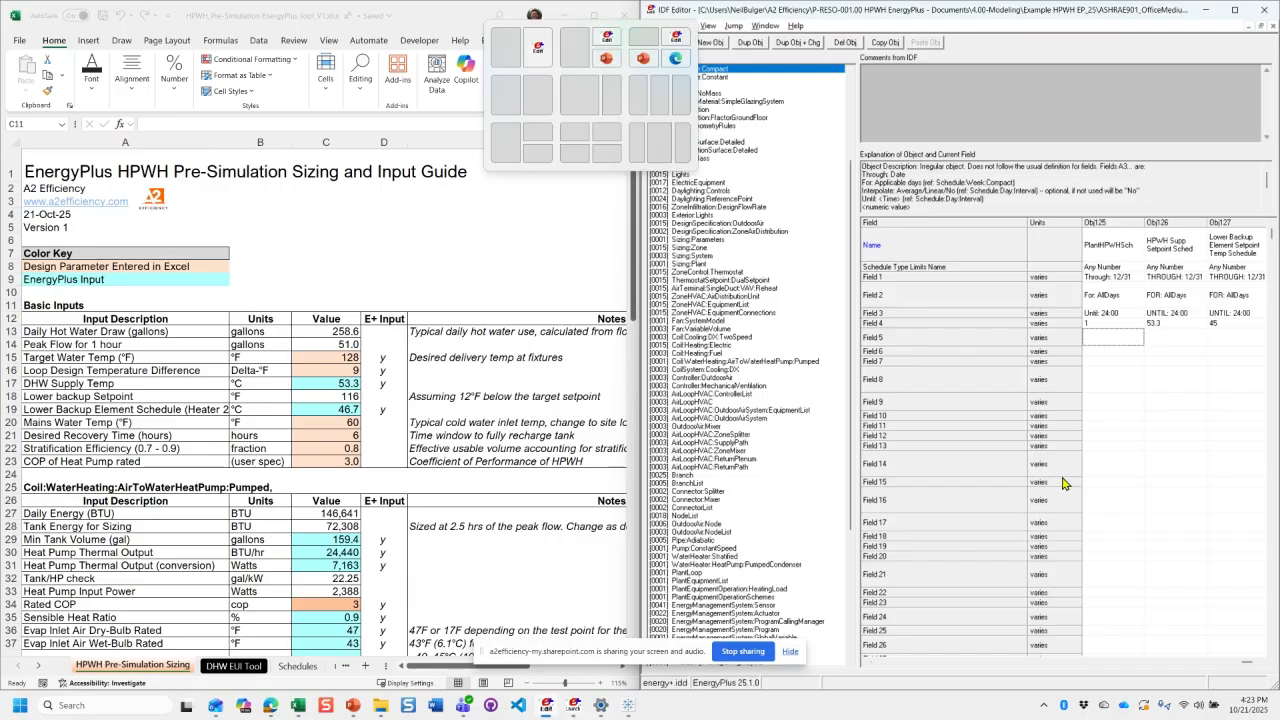
left_click(538, 391)
left_click(594, 16)
left_click(376, 452)
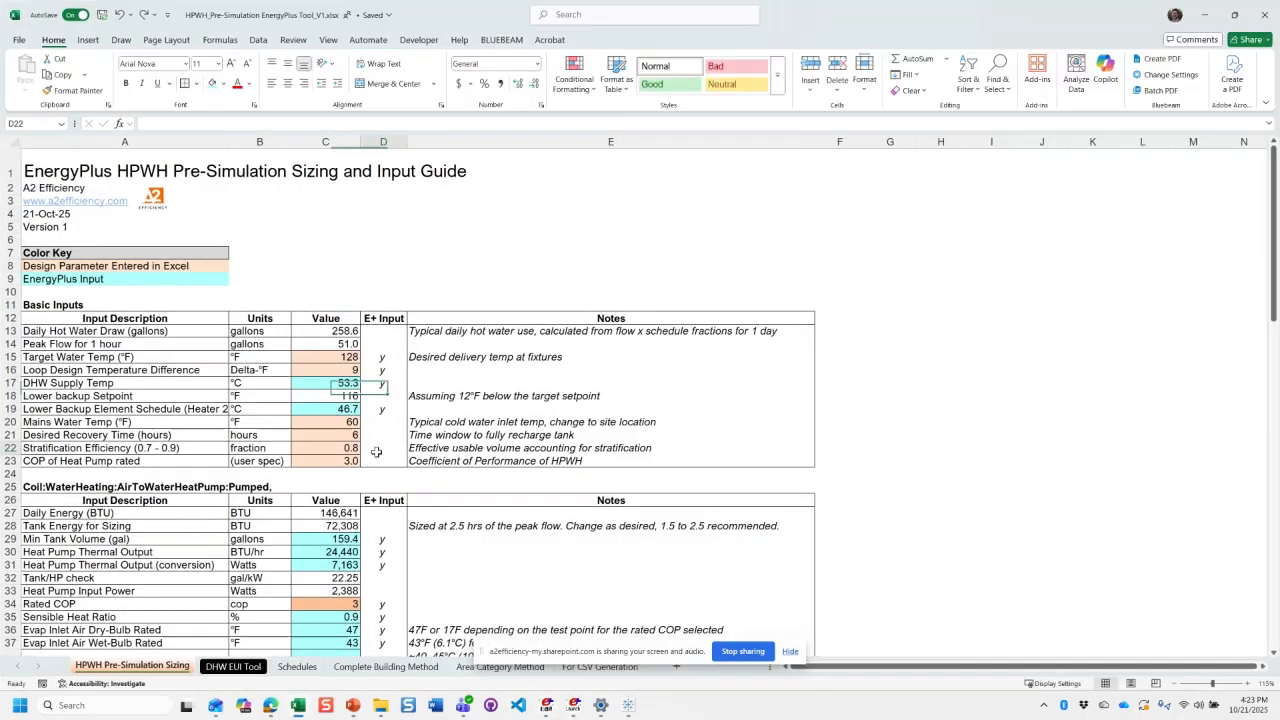
scroll(378, 500, "down", 20)
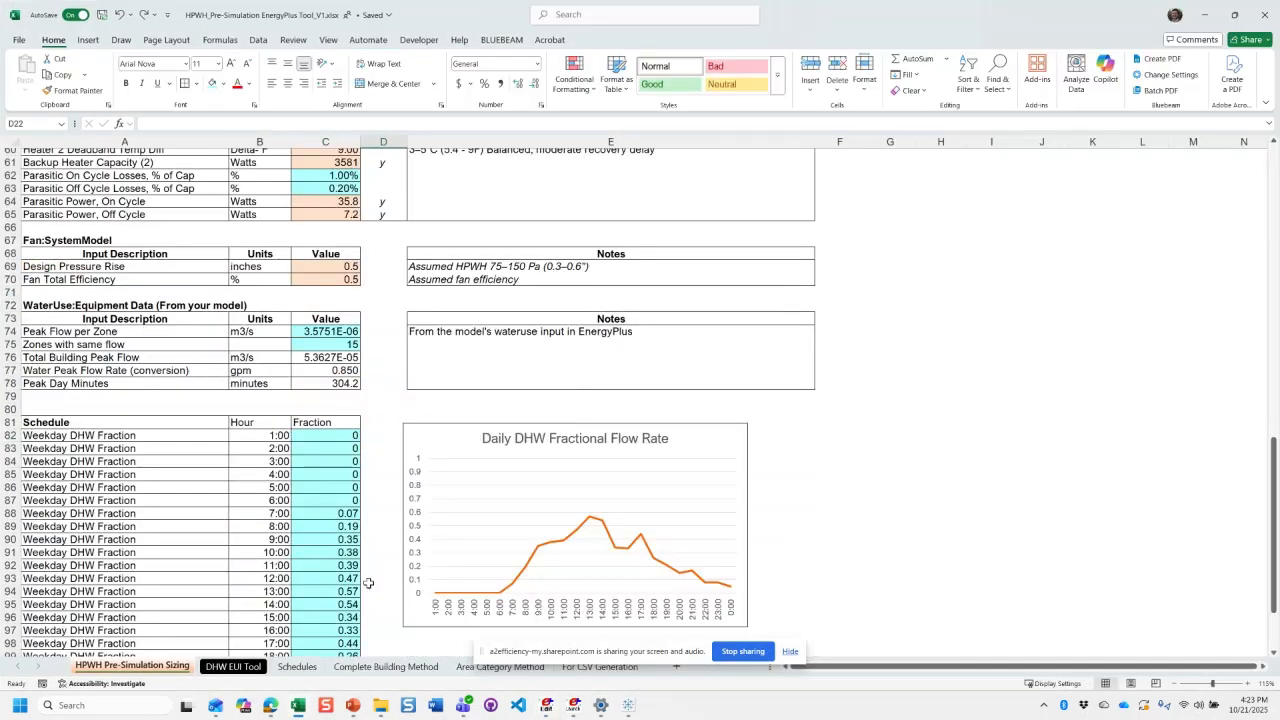
left_click(231, 667)
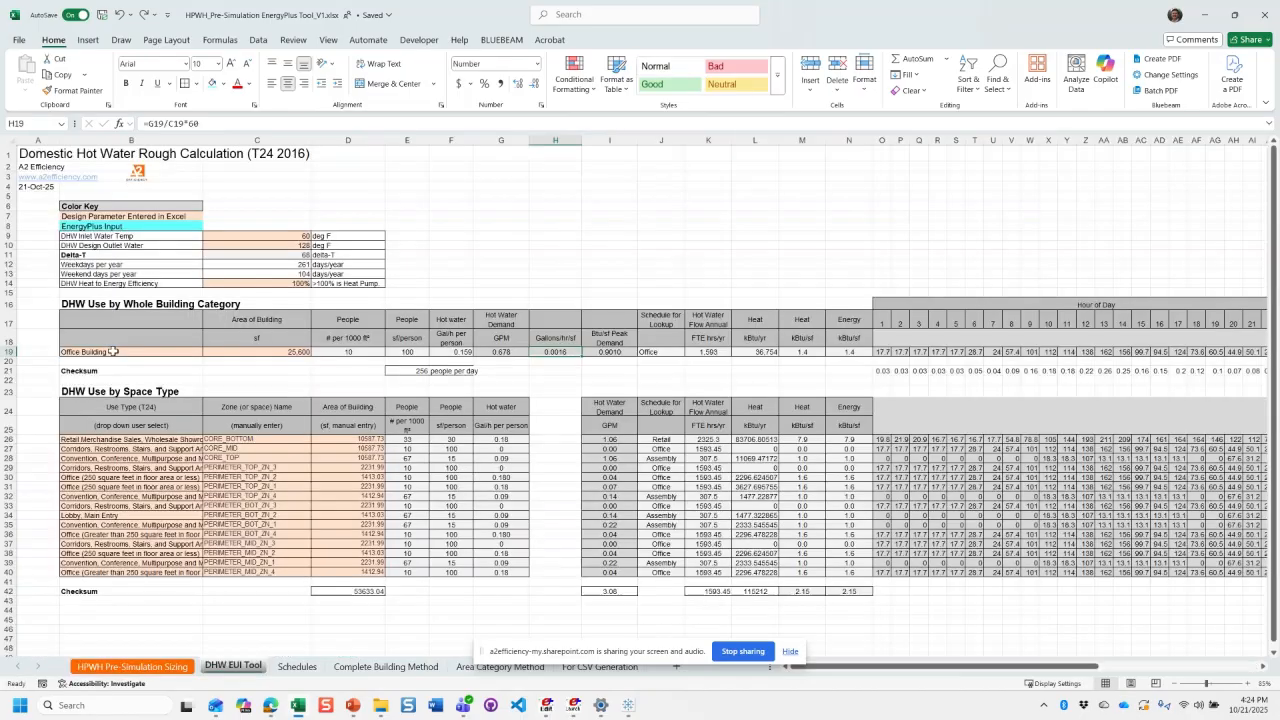
- Look over the Domestic Hot Water Rough Calculation title, its general inputs and the layout of its two DHW use tables
left_click(41, 228)
left_click(52, 150)
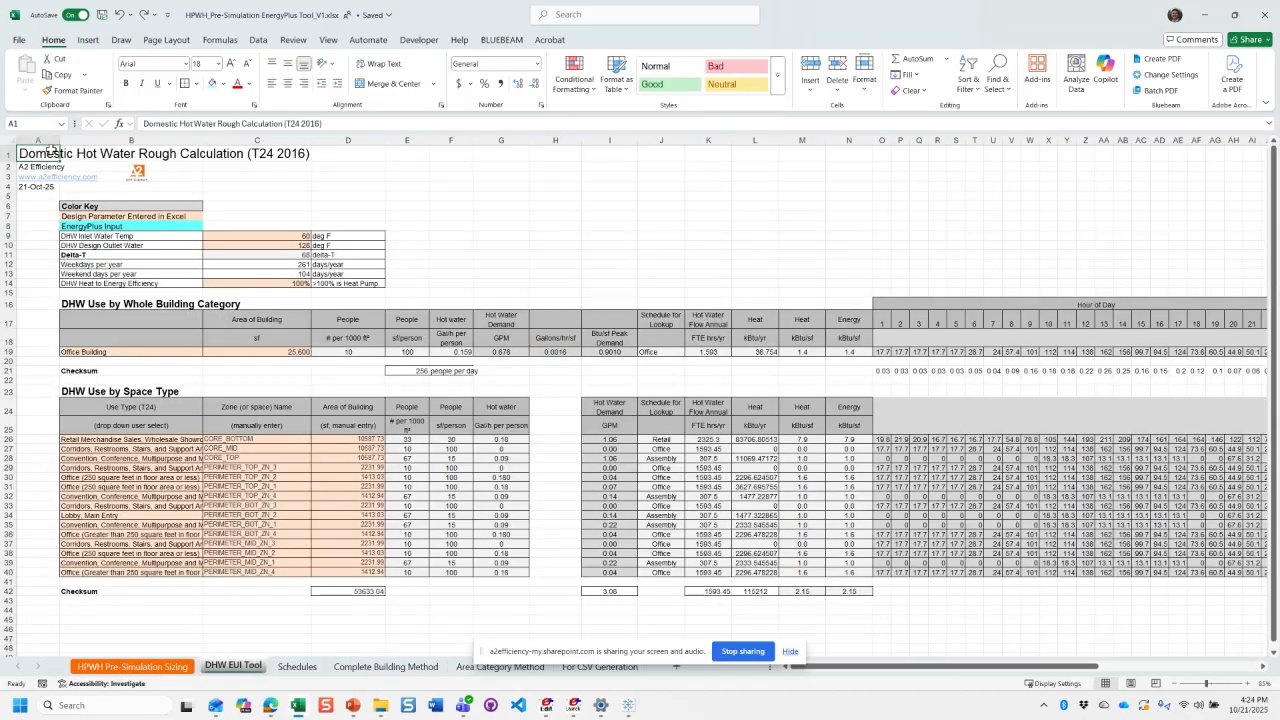
left_click(313, 176)
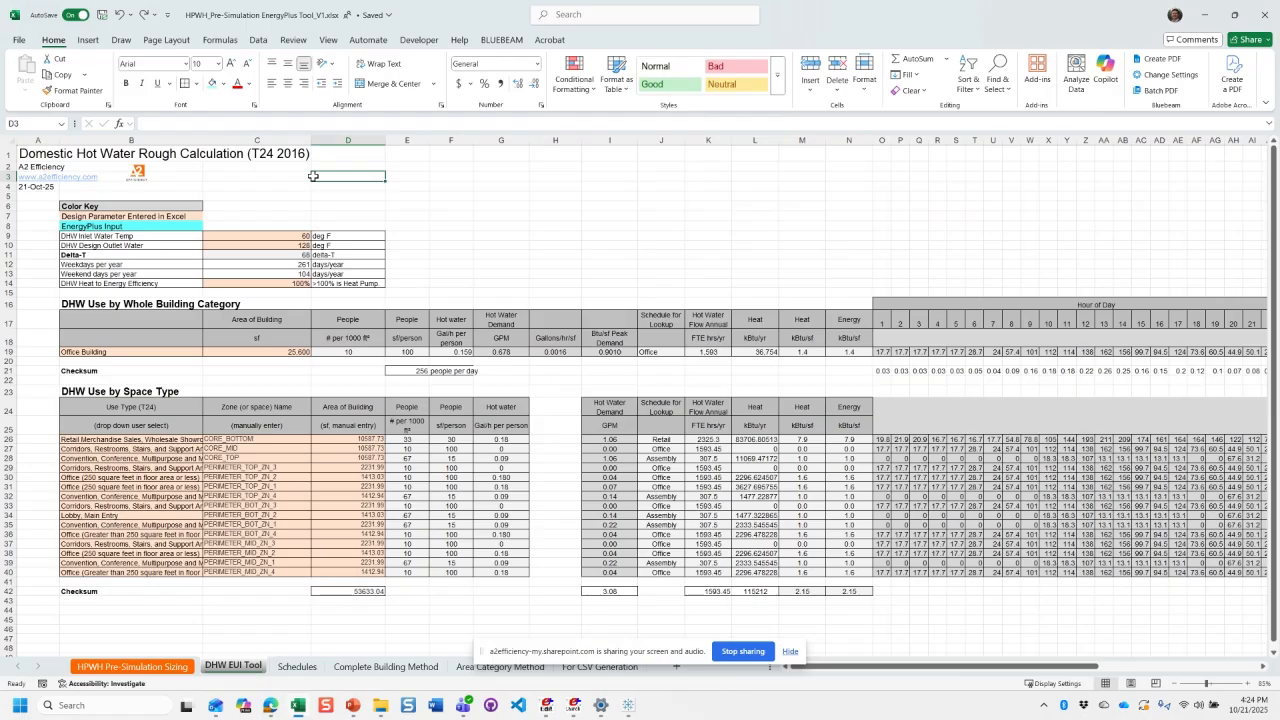
left_click(407, 201)
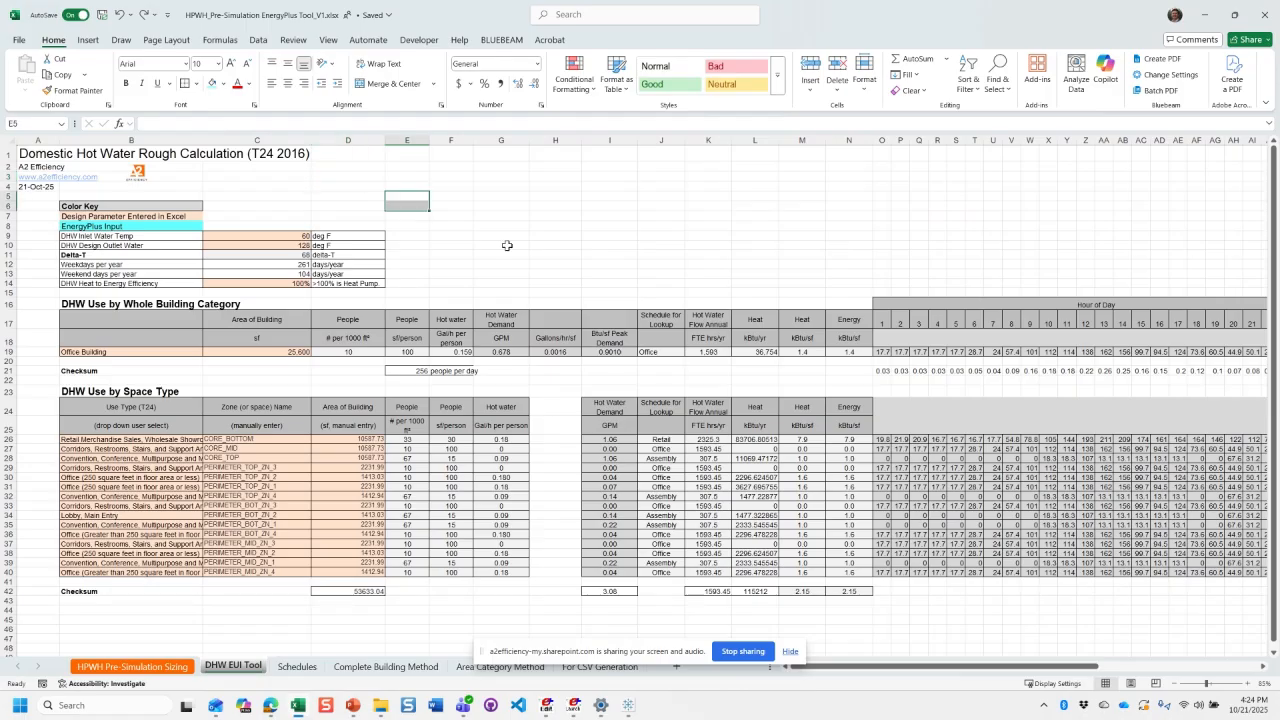
left_click(450, 284)
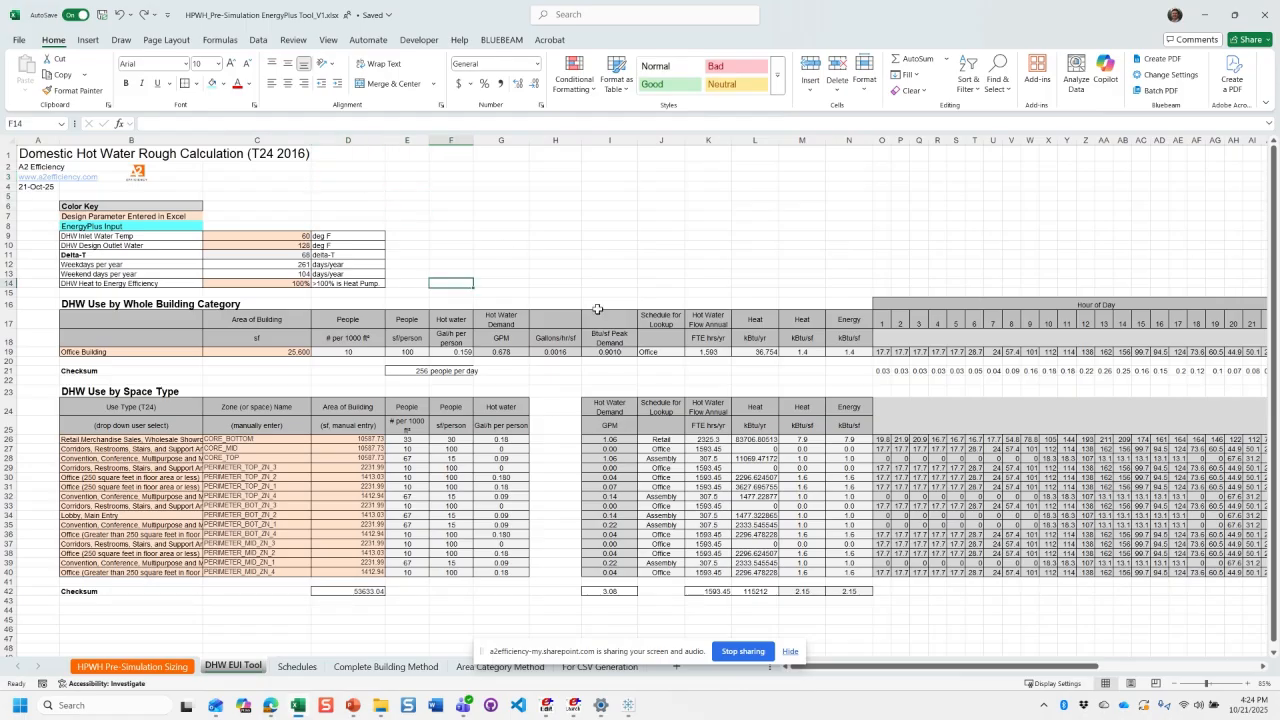
left_click(540, 414)
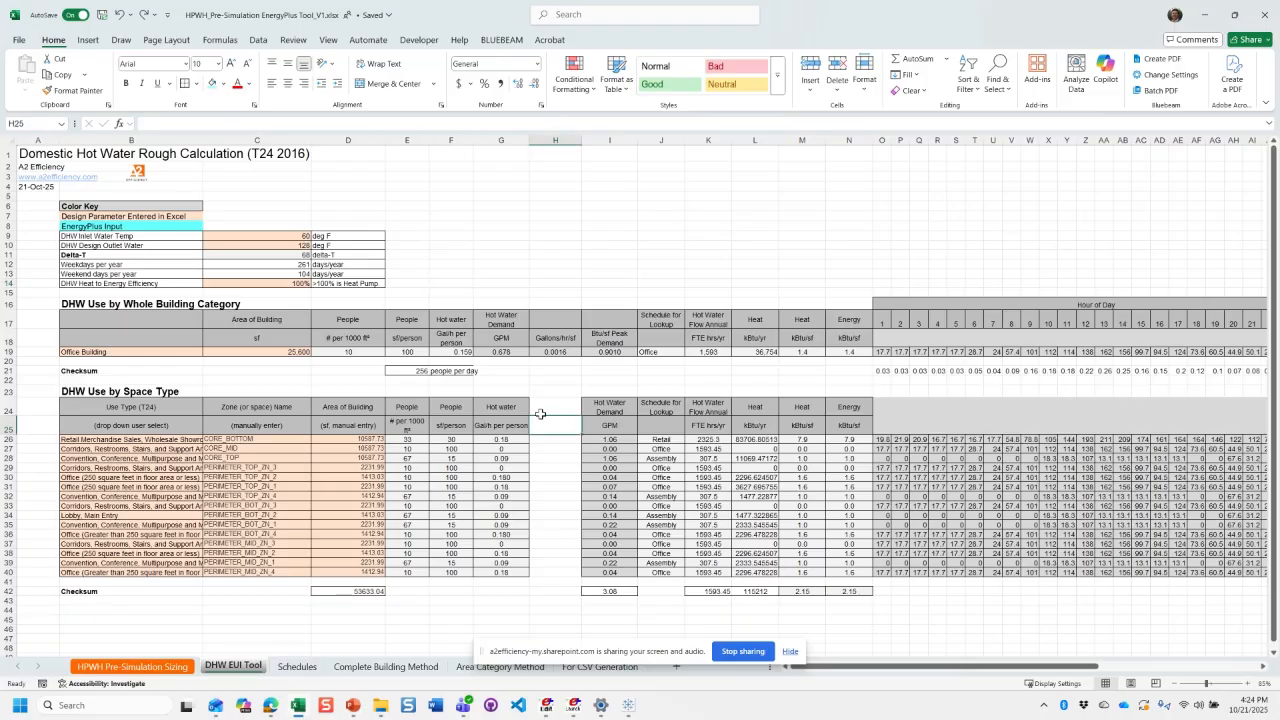
- Examine the whole-building row's category, area, occupancy, per-person hot water, hourly profile and GPM demand formulas
left_click_drag(160, 425, 174, 525)
left_click(178, 350)
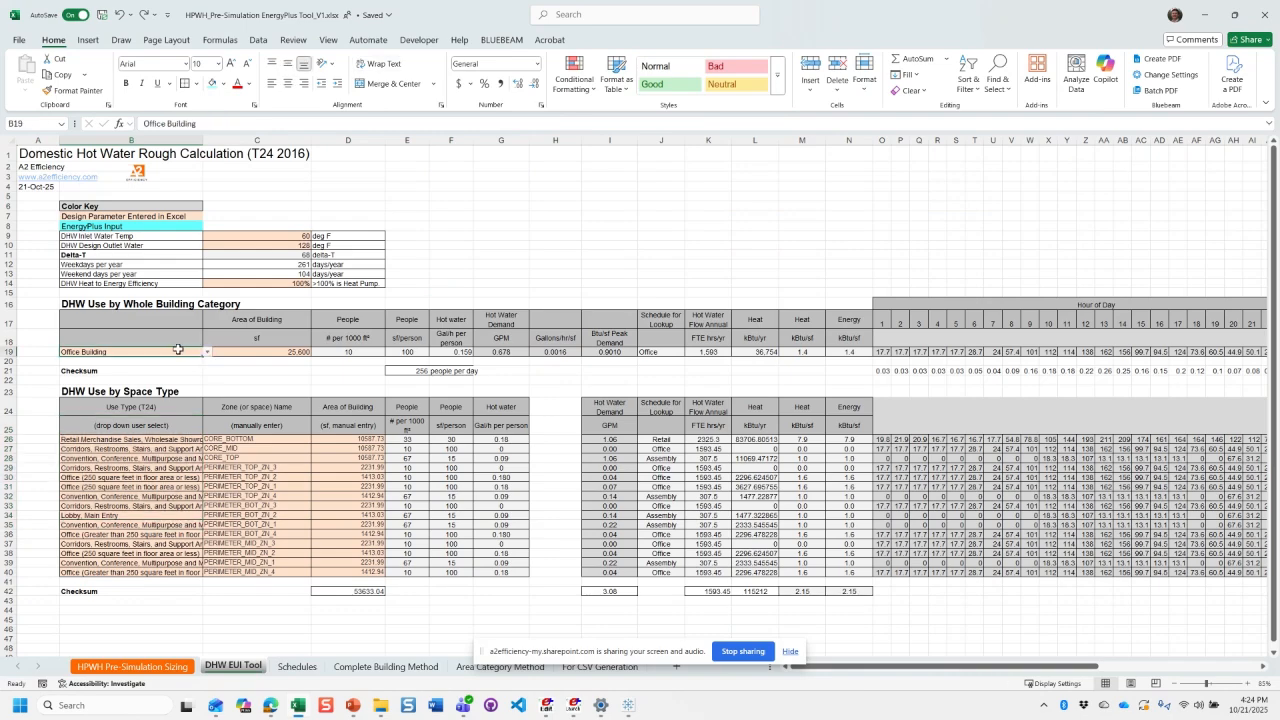
left_click(305, 351)
left_click(170, 354)
left_click(407, 351)
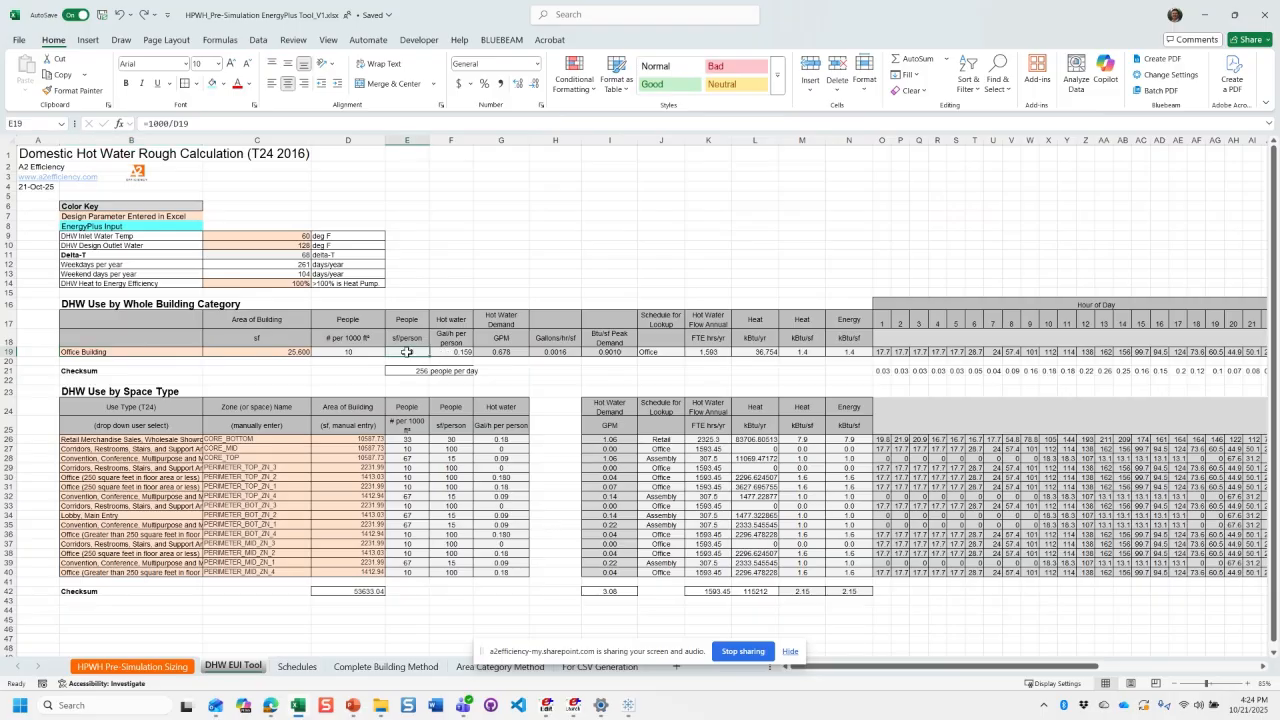
left_click(446, 352)
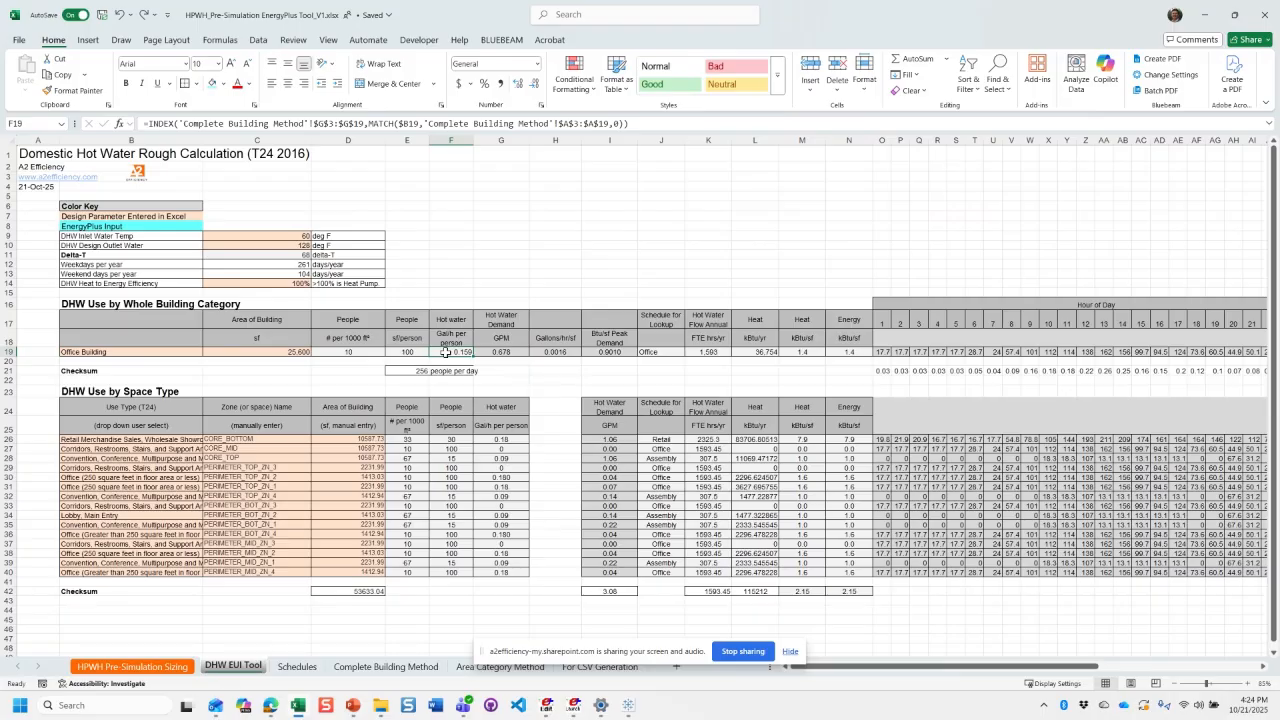
left_click(856, 352)
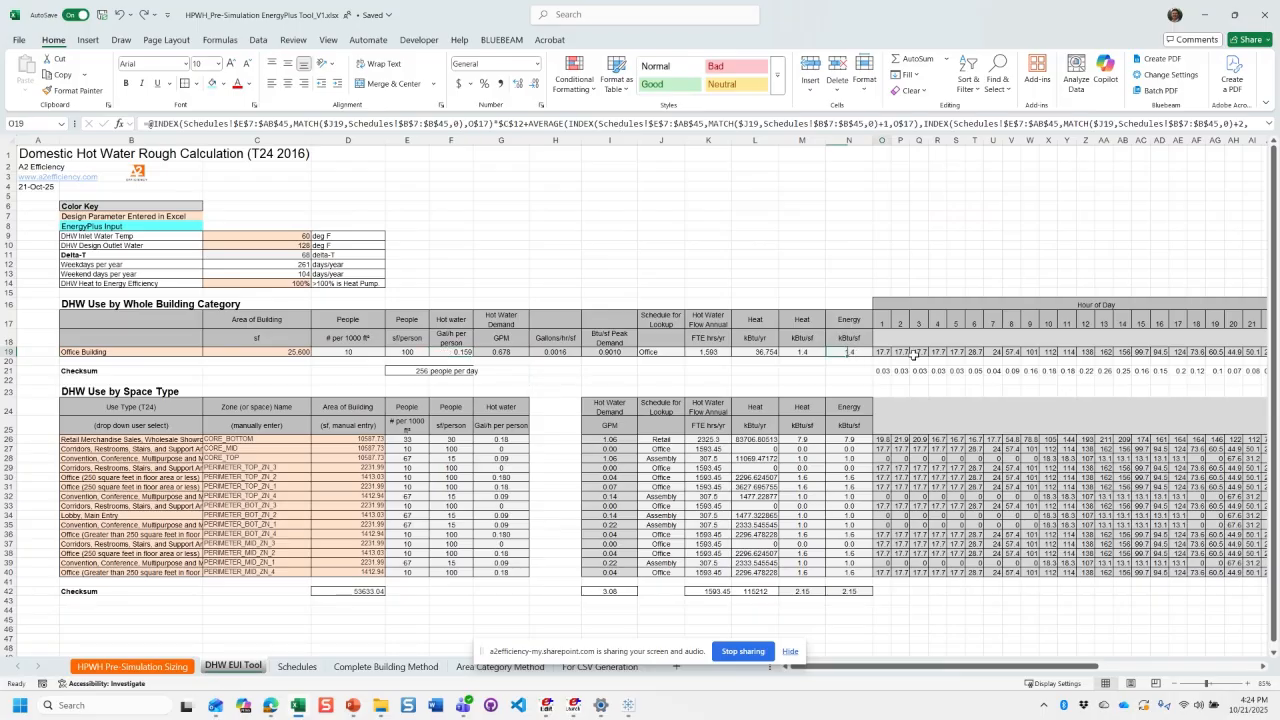
left_click(993, 348, "shift")
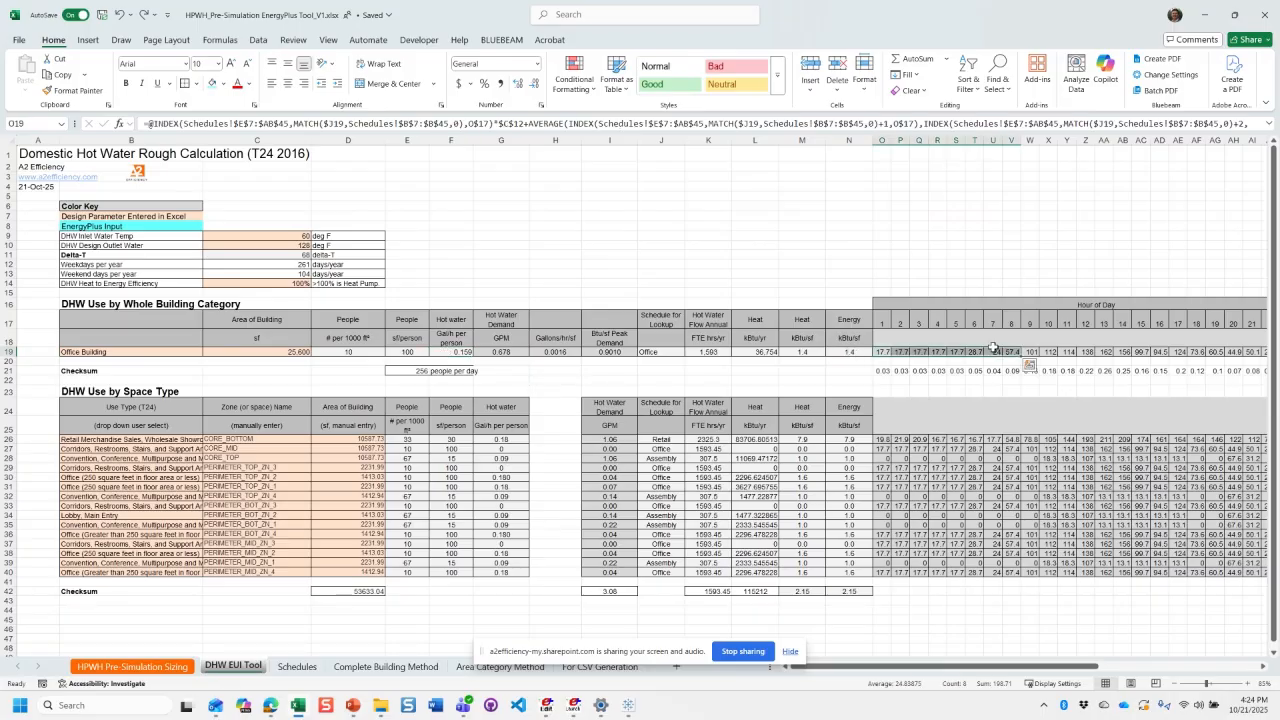
left_click(515, 351)
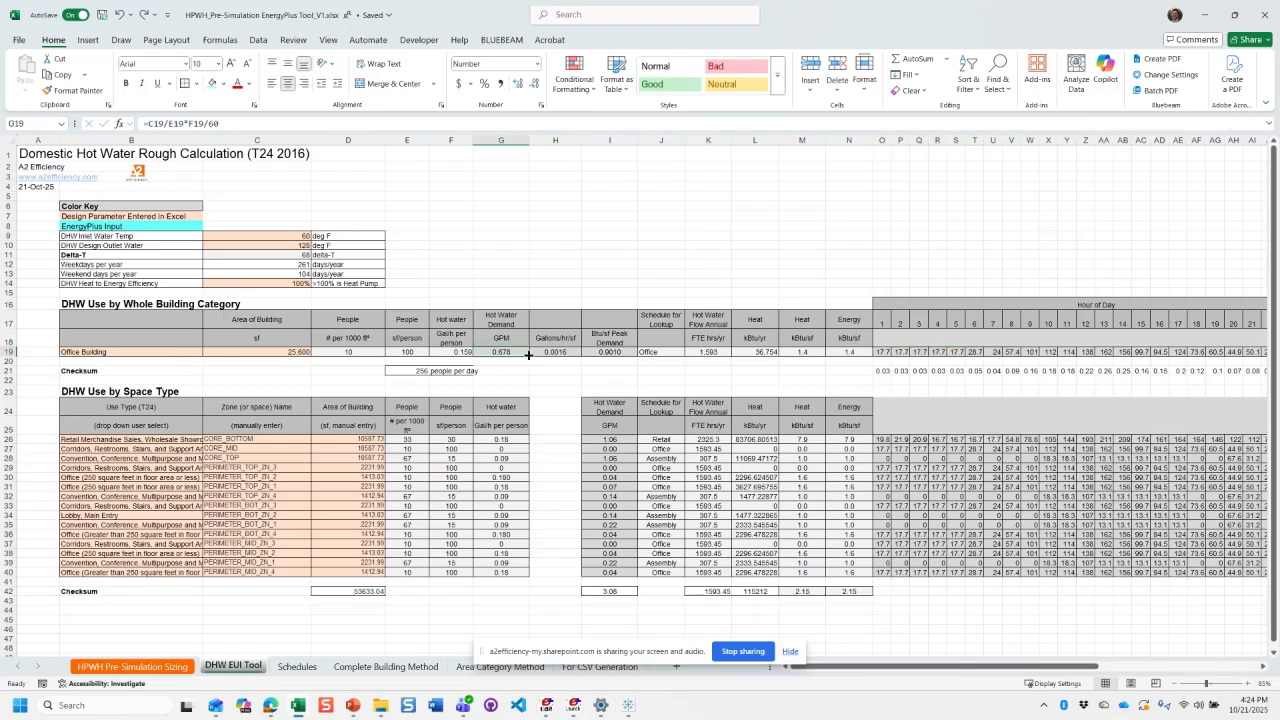
- Review the DHW inlet, design outlet and heat-to-energy efficiency inputs, and the whole-building Energy kBtu/sf formula that uses the efficiency
left_click_drag(264, 233, 265, 244)
left_click(268, 239)
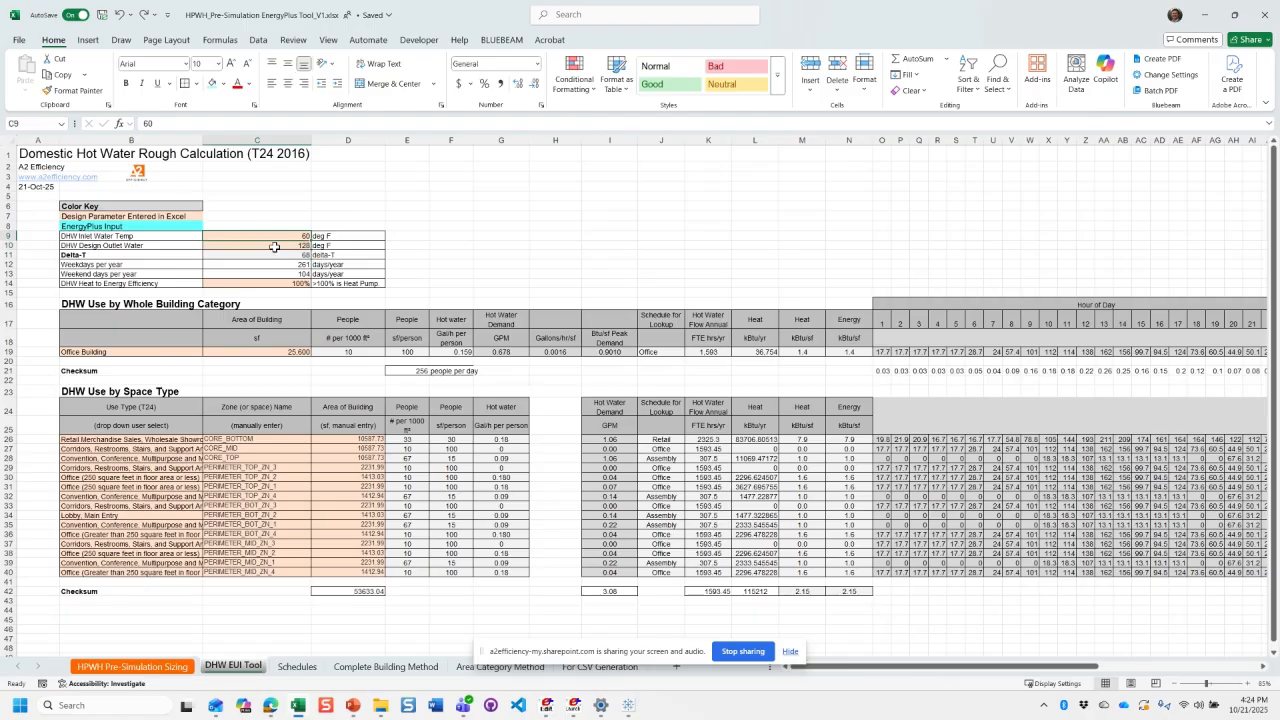
left_click(274, 246)
left_click(270, 284)
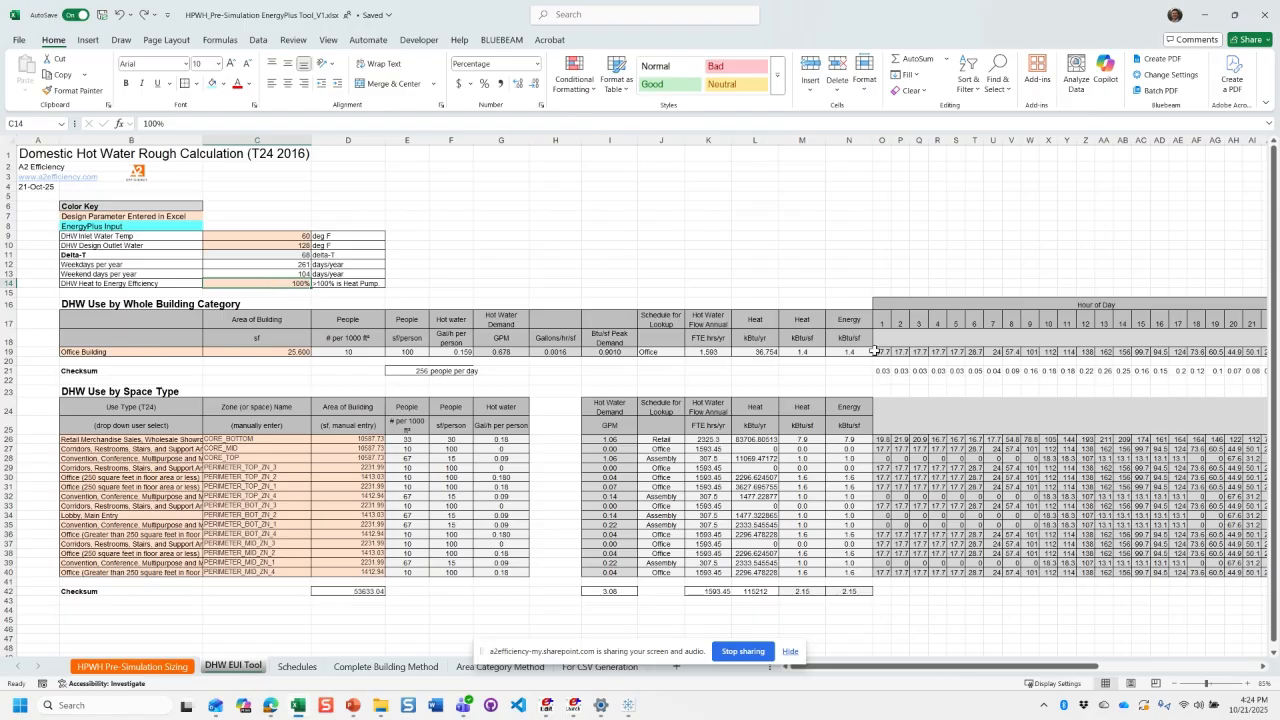
left_click_drag(860, 352, 847, 318)
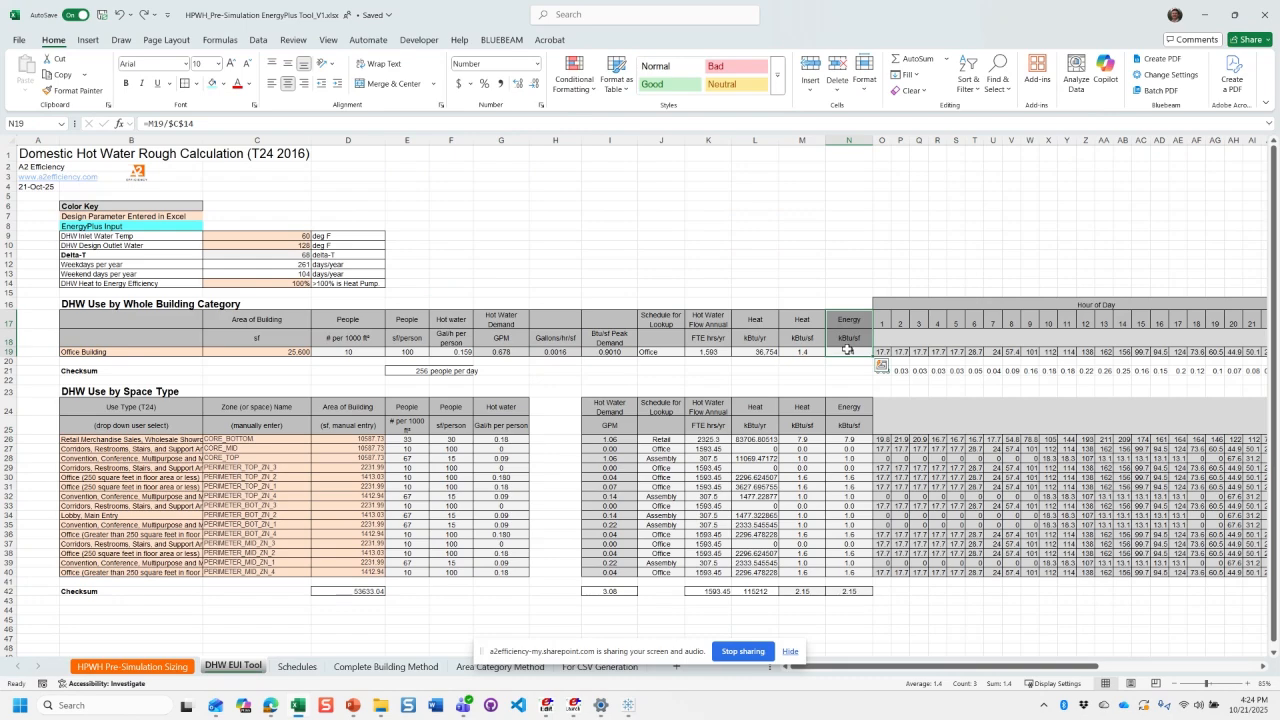
left_click(834, 354)
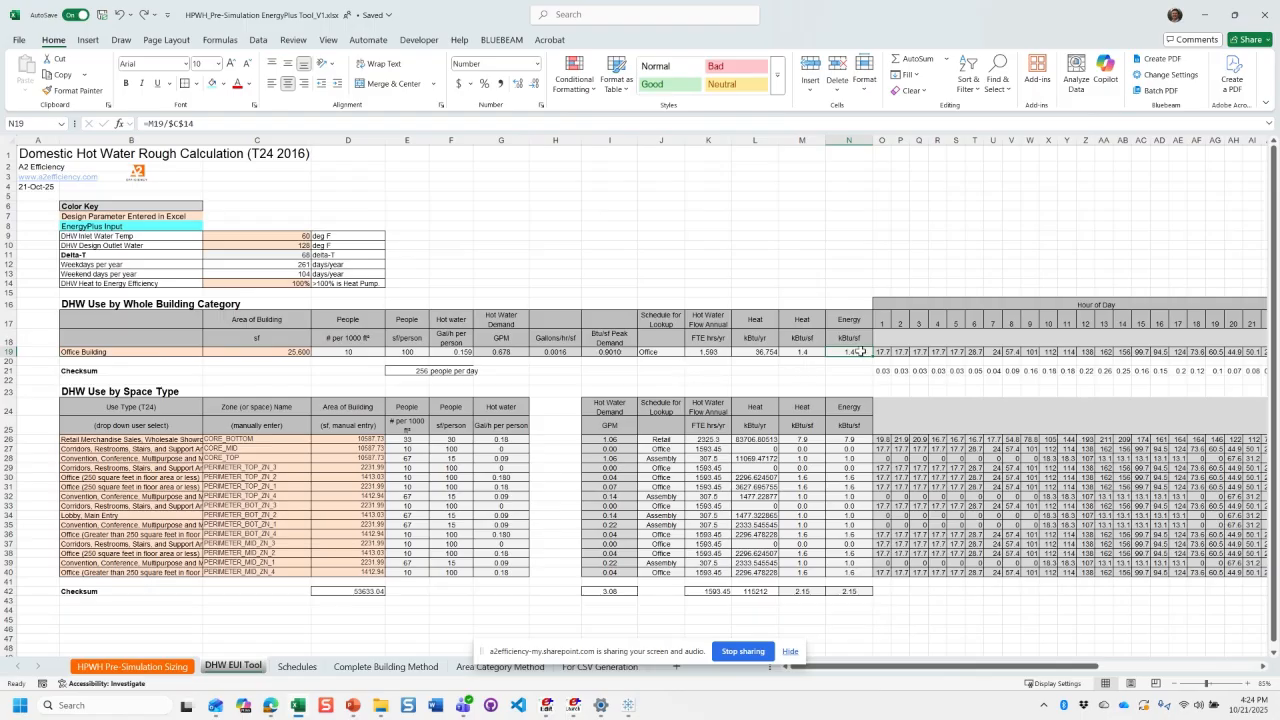
- Check the whole-building area in C19 and select the T24 use types listed under DHW Use by Space Type
left_click(262, 352)
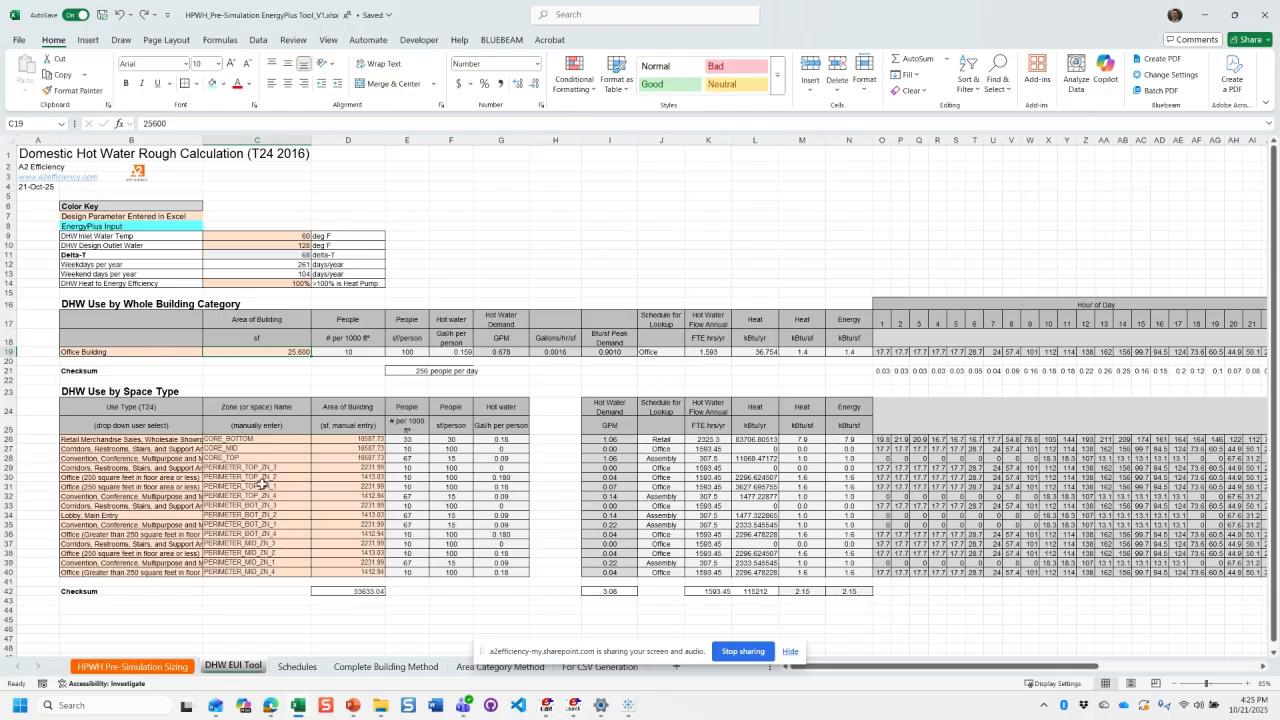
left_click(157, 443)
key("ctrl+shift+Down")
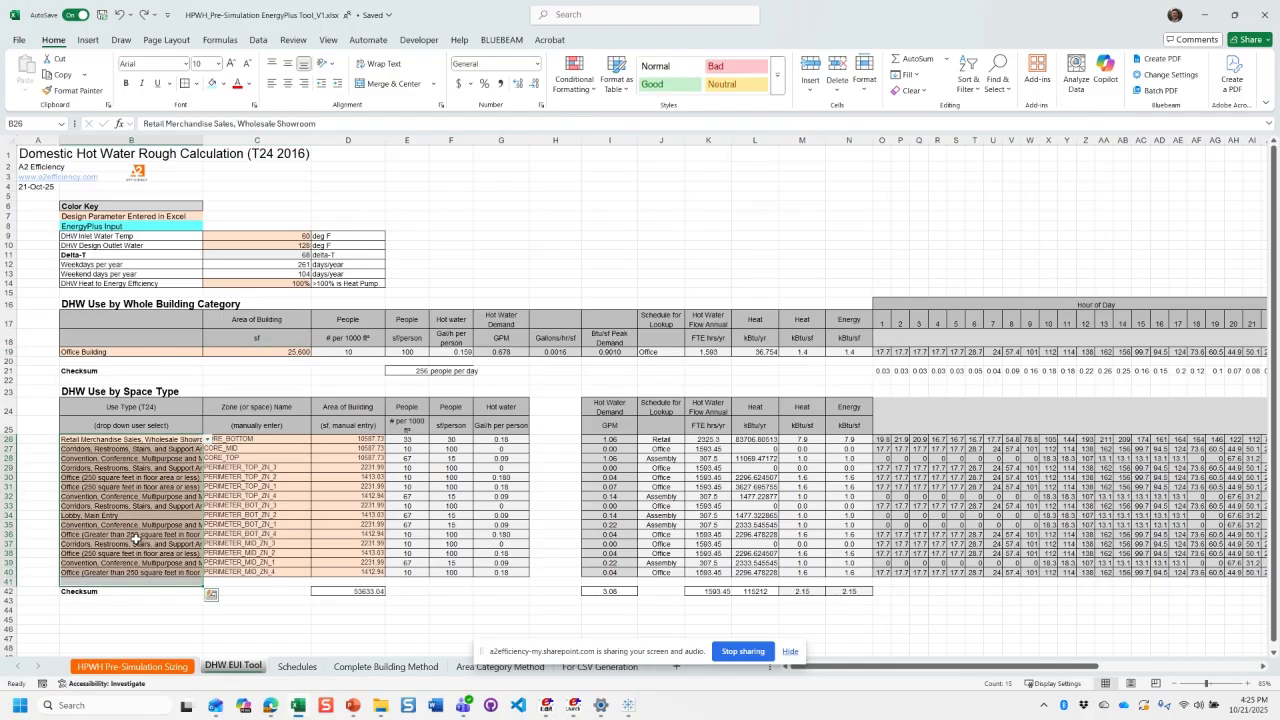
- Review the zone names under DHW Use by Space Type and set the PERIMETER_TOP_ZN_3 use type to Computer Room (Note 11)
left_click(168, 524)
left_click_drag(226, 440, 226, 553)
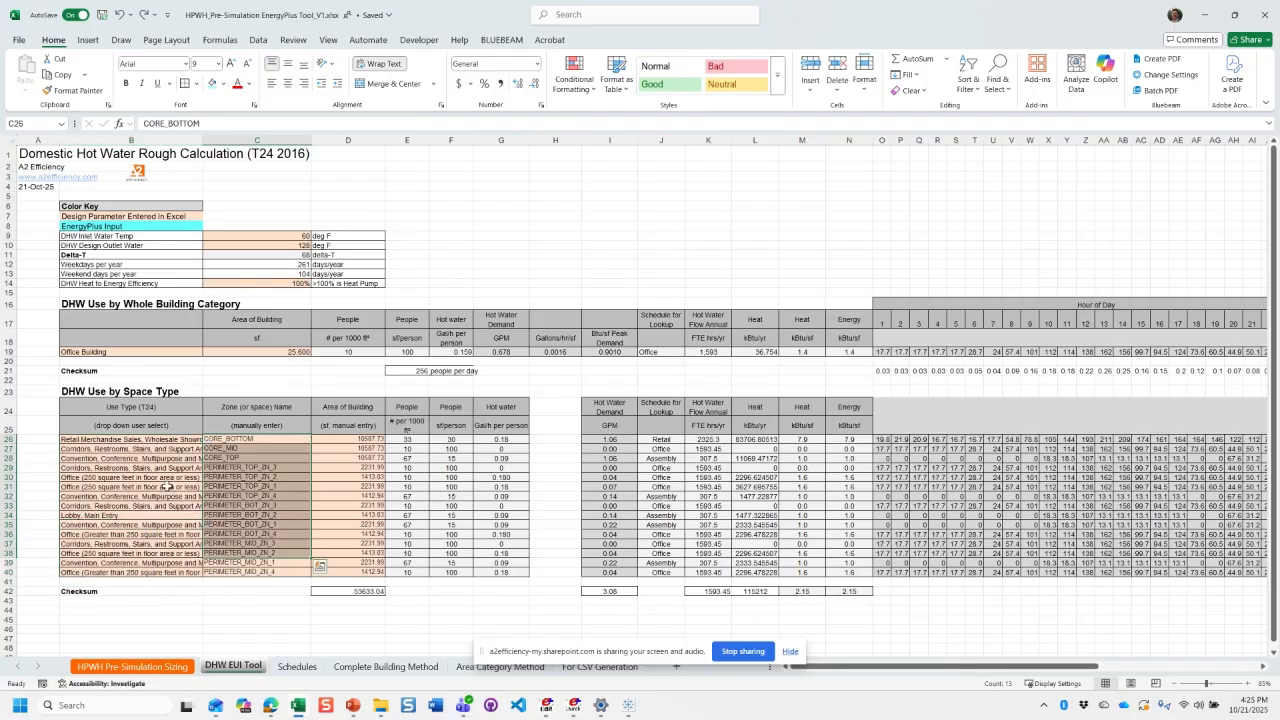
left_click(199, 479)
left_click(199, 468)
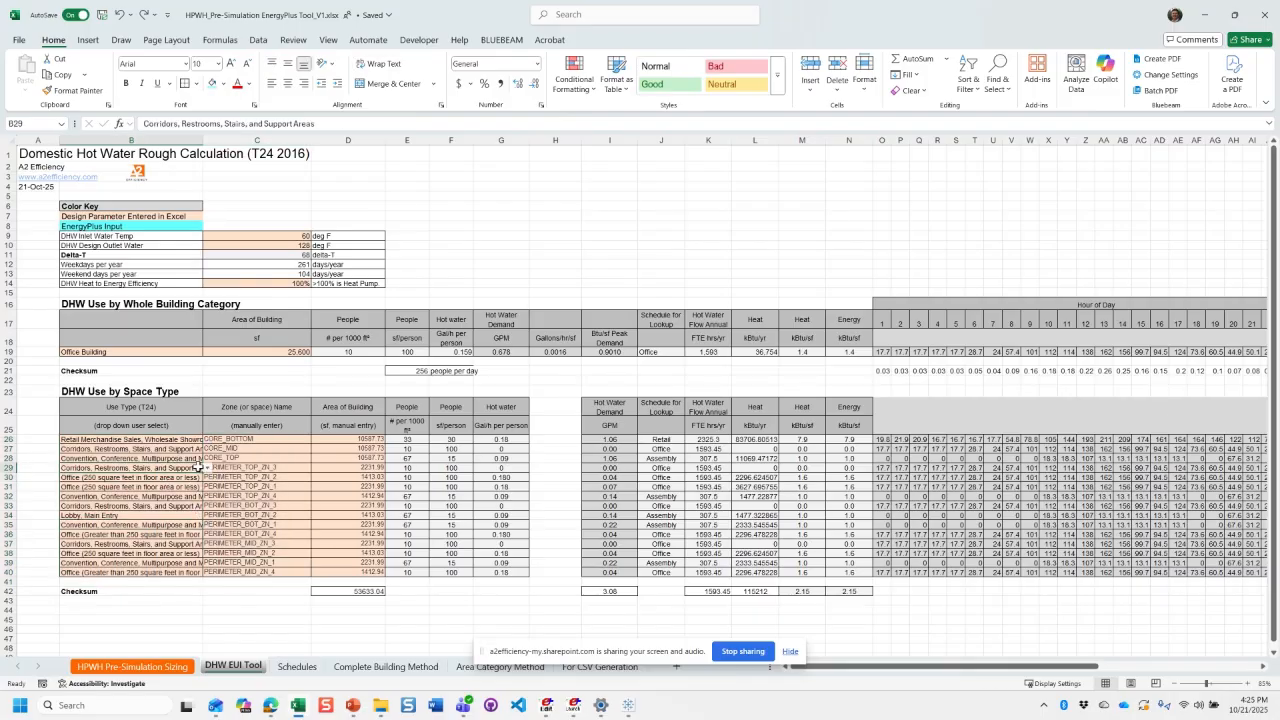
left_click(207, 469)
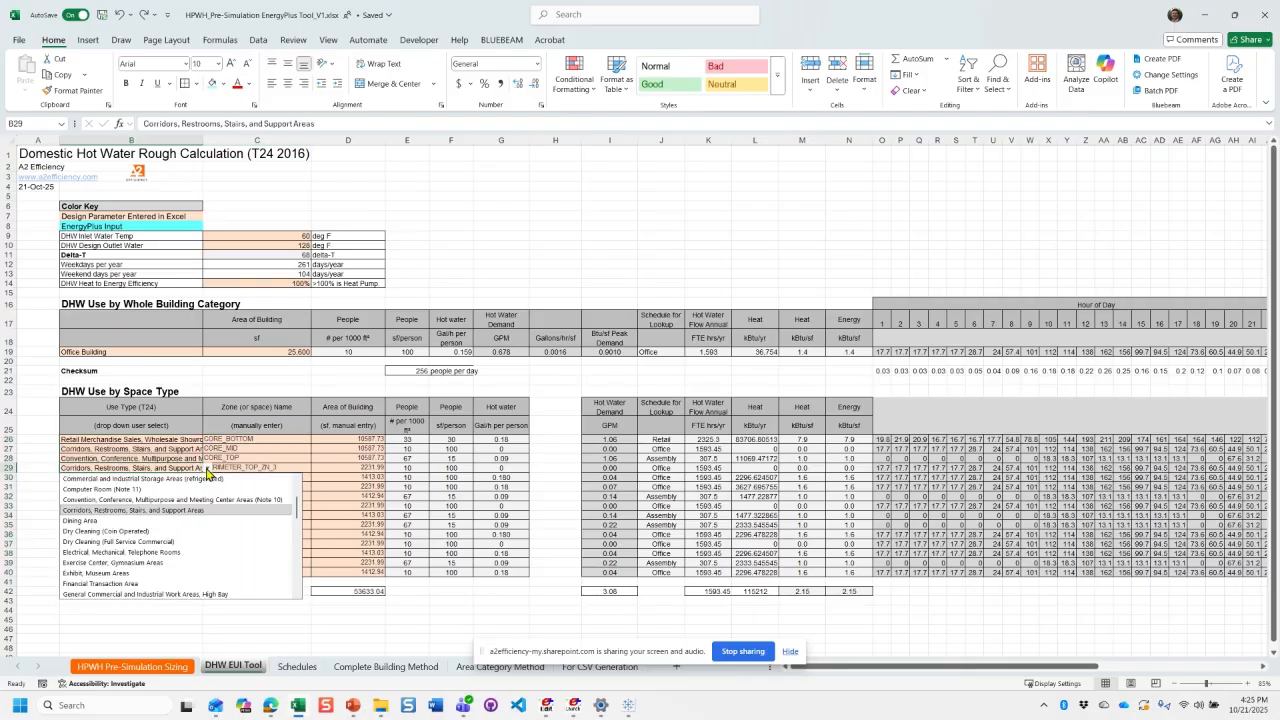
left_click(123, 489)
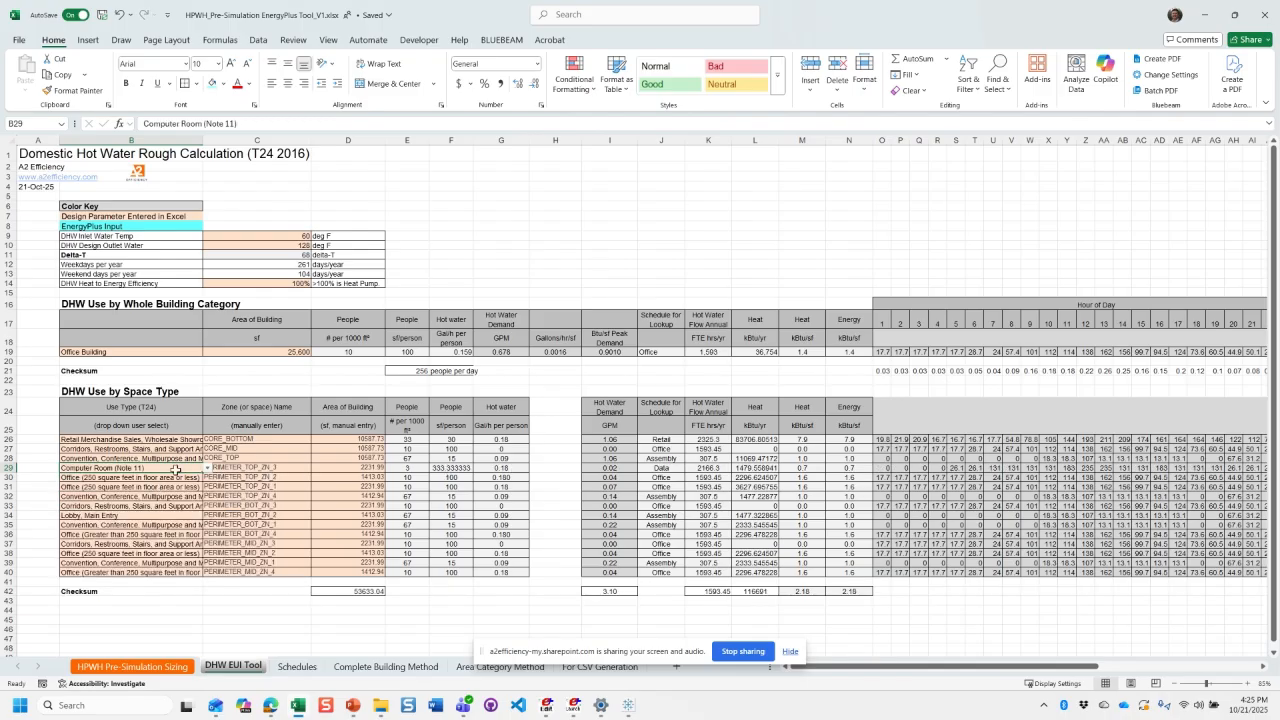
- Review the space-type table's per-person hot water, the computer room's sf/person and area, the schedule lookup column and an office row's hourly profile
left_click_drag(501, 458, 513, 563)
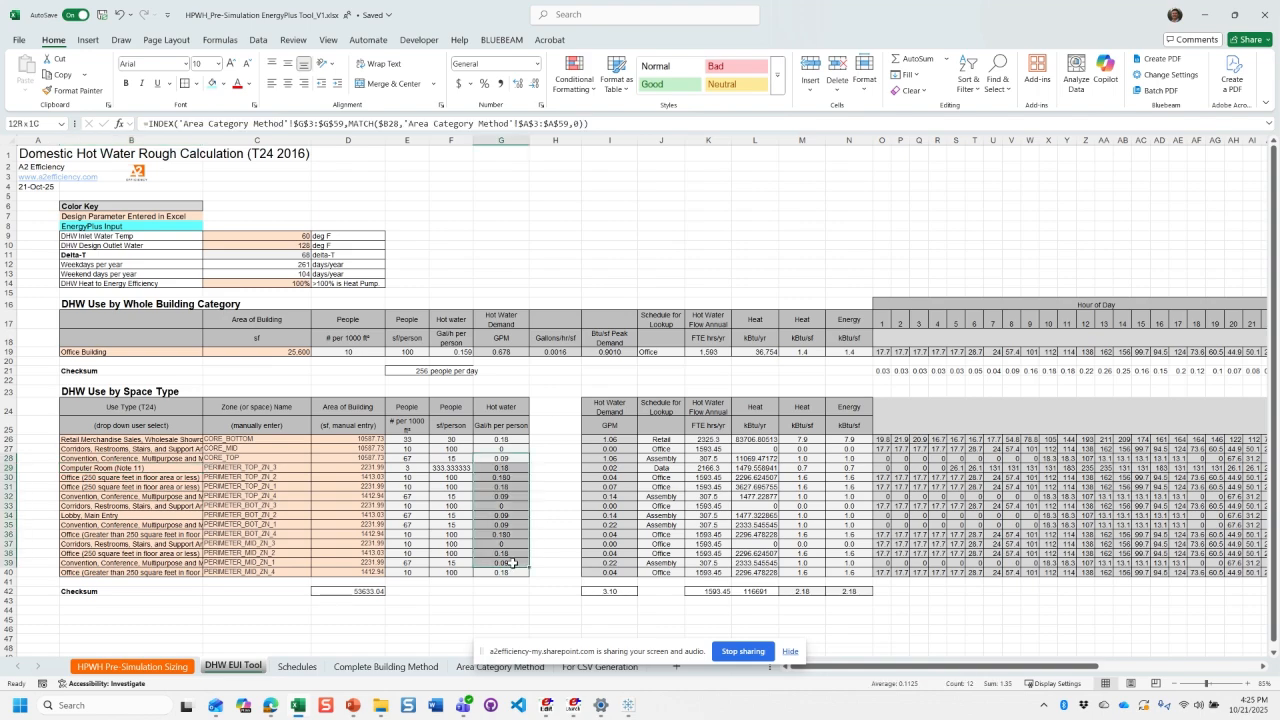
left_click(518, 468)
left_click(514, 469)
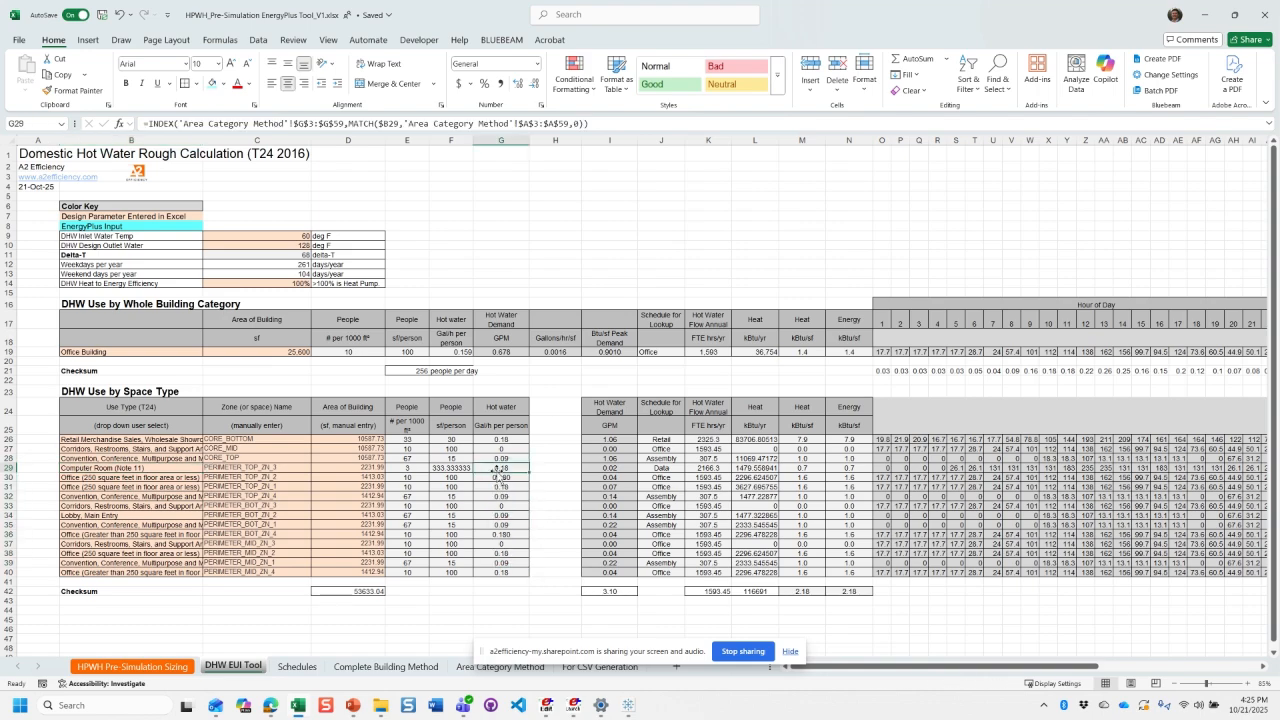
left_click(450, 468)
left_click(371, 468)
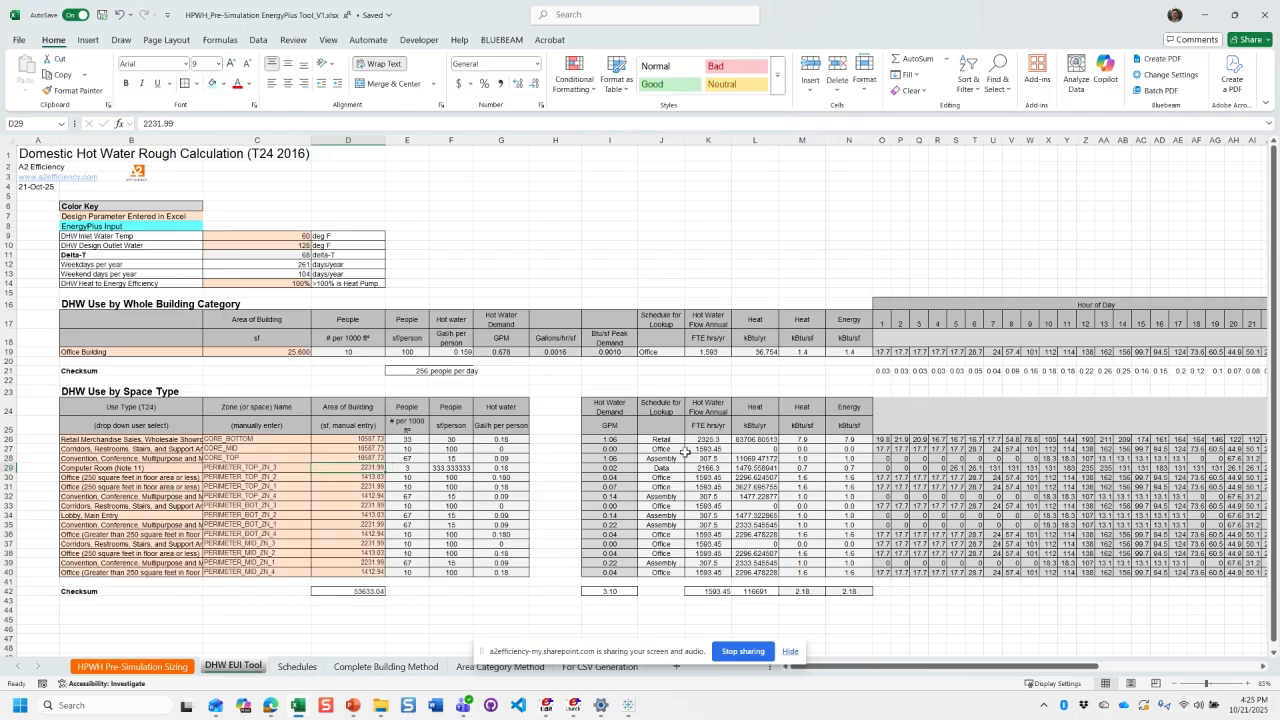
left_click_drag(661, 439, 659, 571)
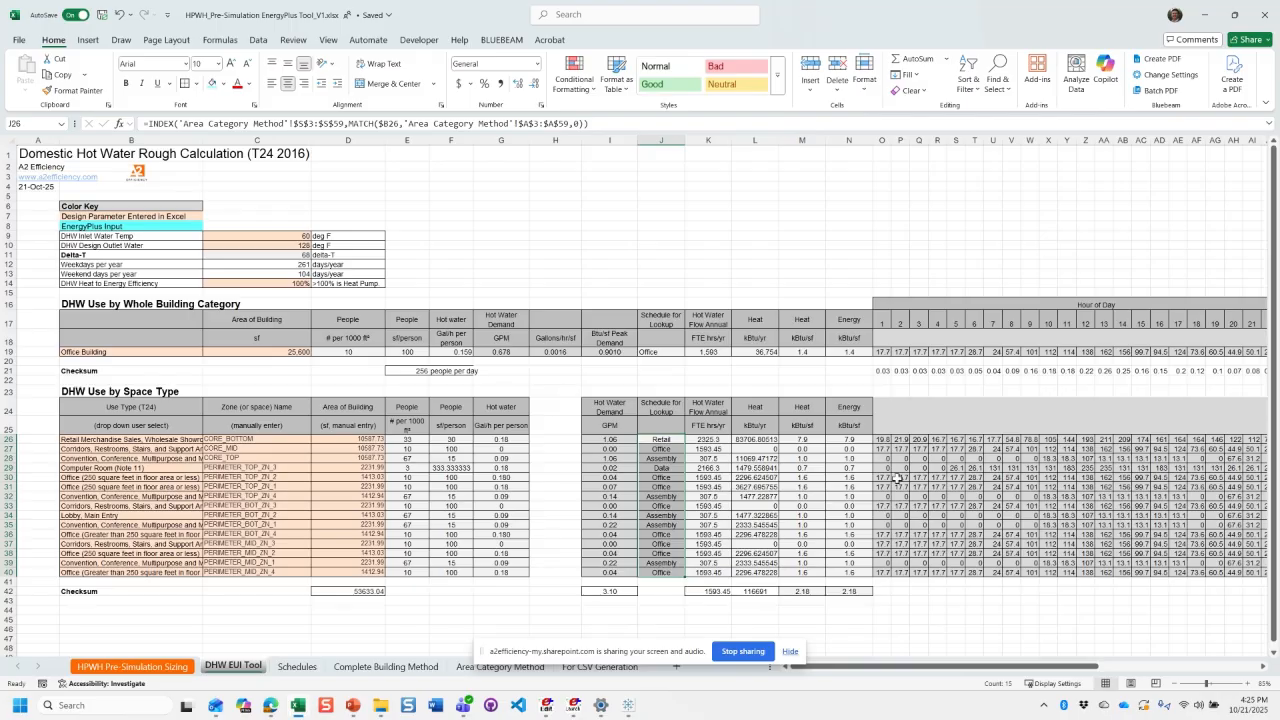
left_click_drag(884, 478, 1193, 478)
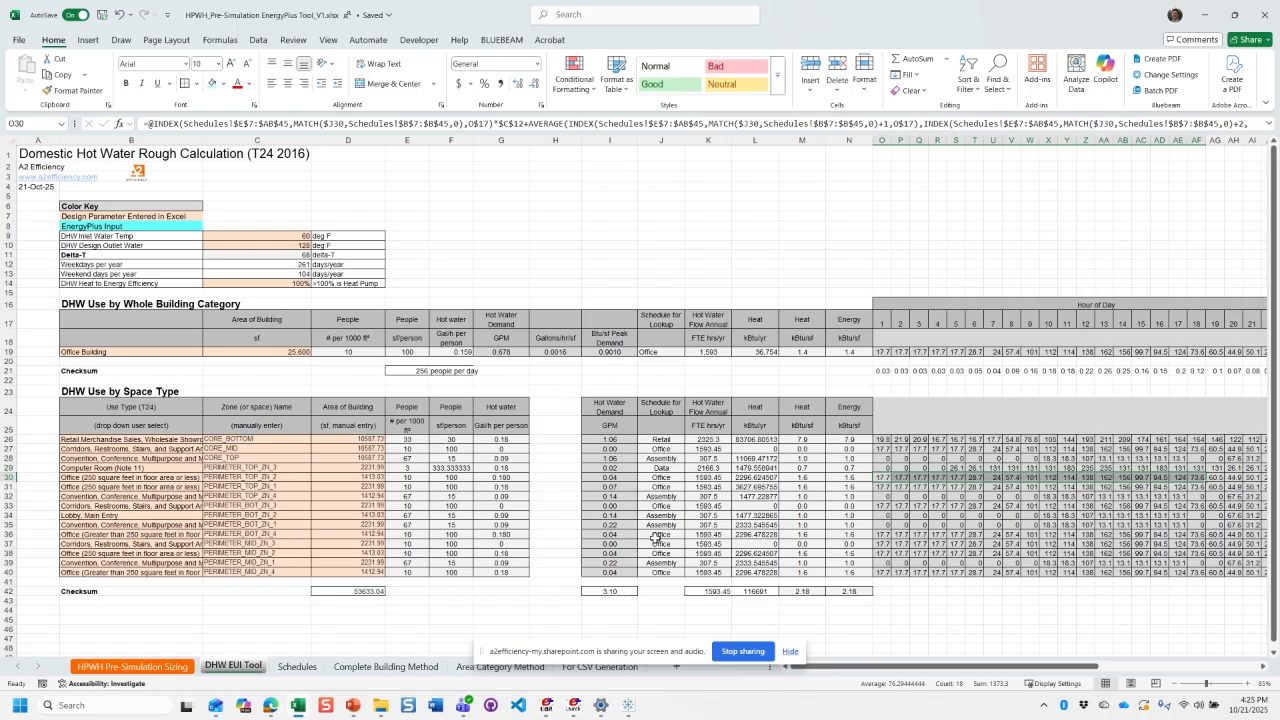
- Compare the space-type GPM checksum in I42 with the whole-building GPM in G19, and check the CORE_BOTTOM demand formula and use type
left_click(615, 592)
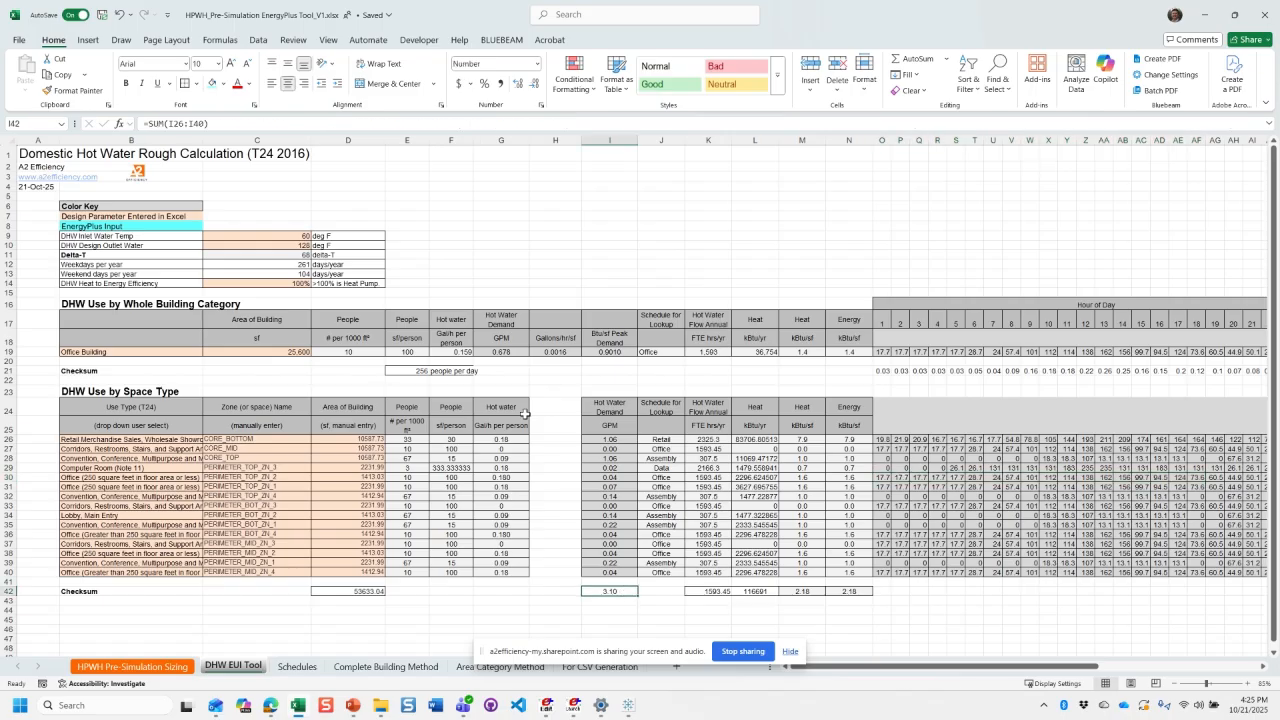
left_click(512, 352)
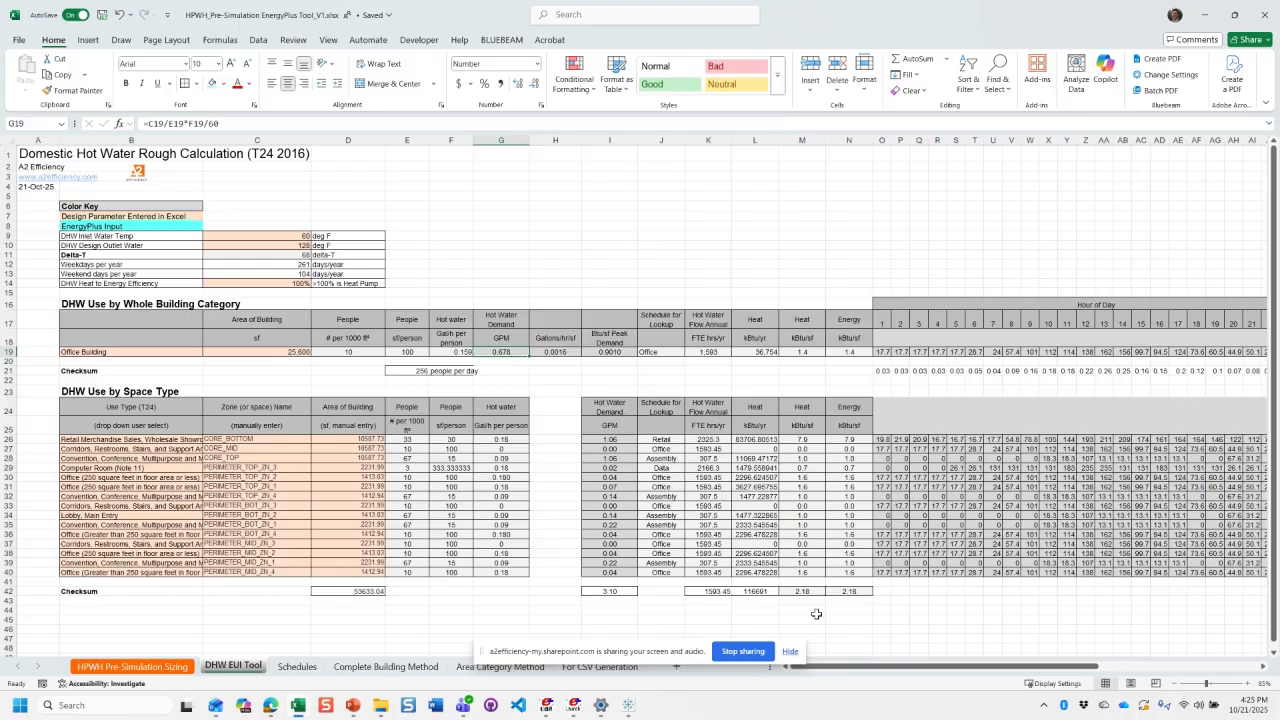
left_click(616, 593)
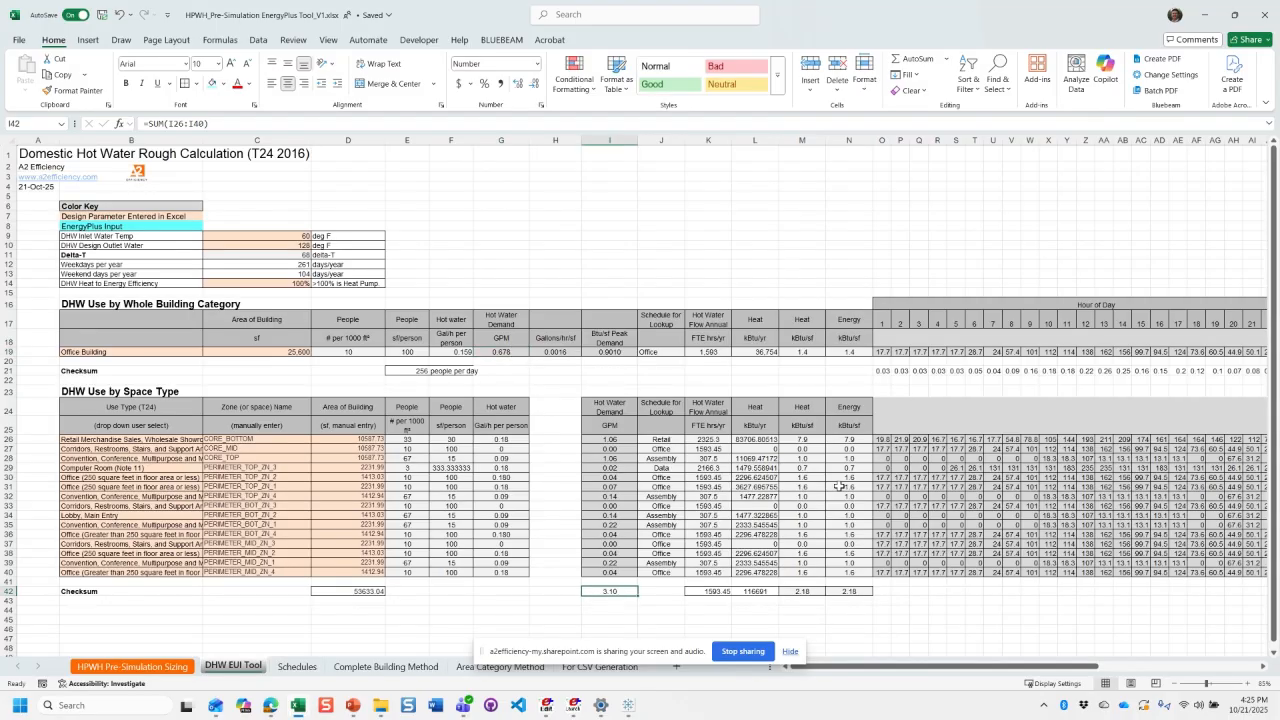
left_click(619, 439)
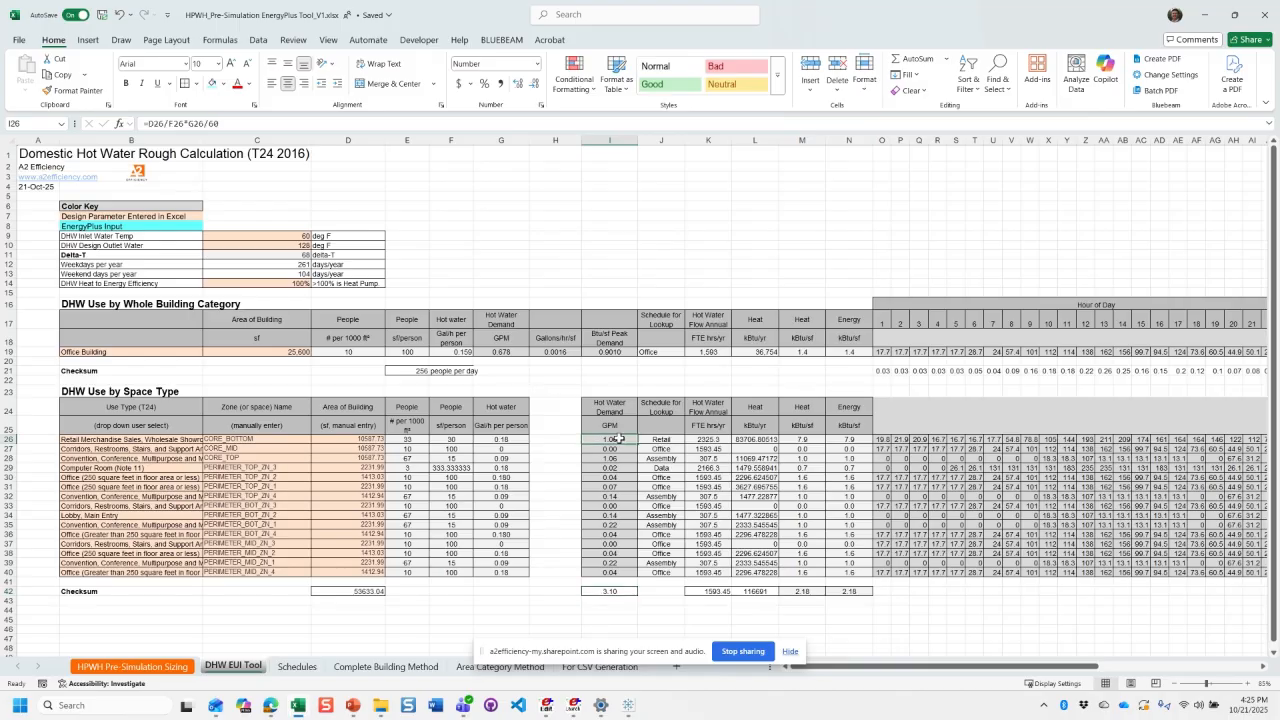
left_click(192, 441)
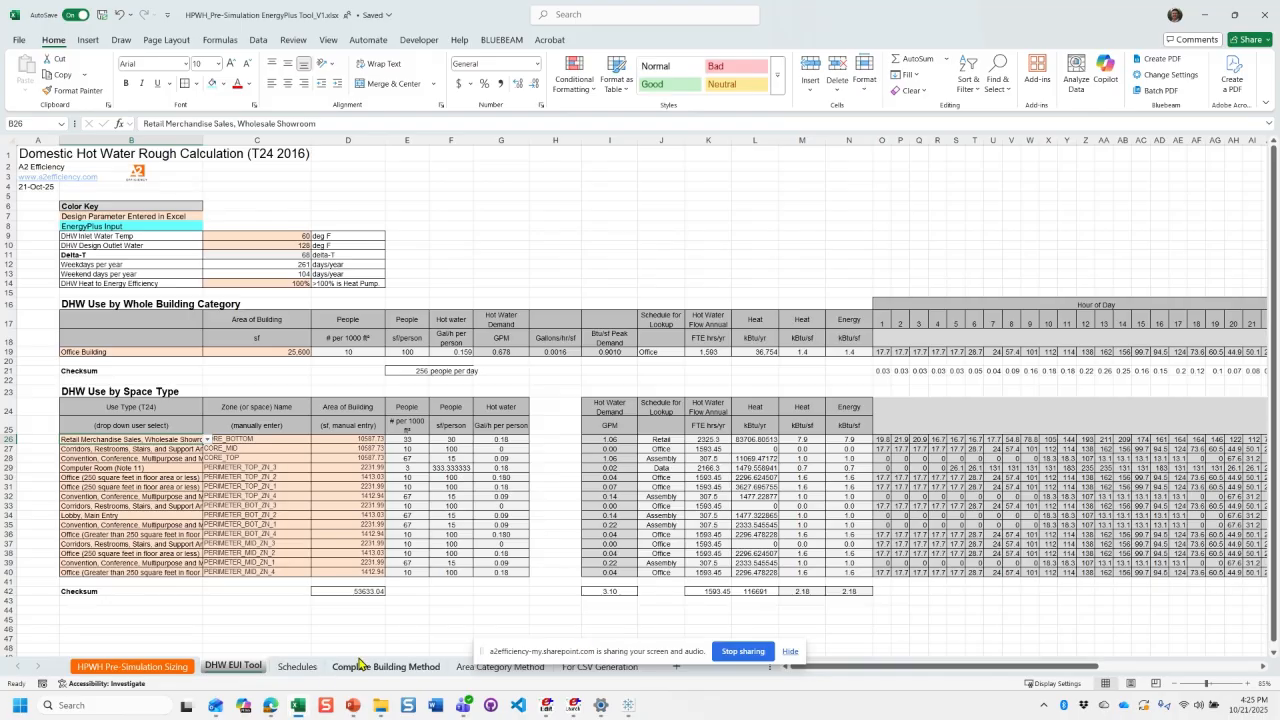
- Look through the Schedules, Complete Building Method and Area Category Method reference sheets, including the people per 1000 ft² column by building type
left_click(305, 666)
left_click(260, 361)
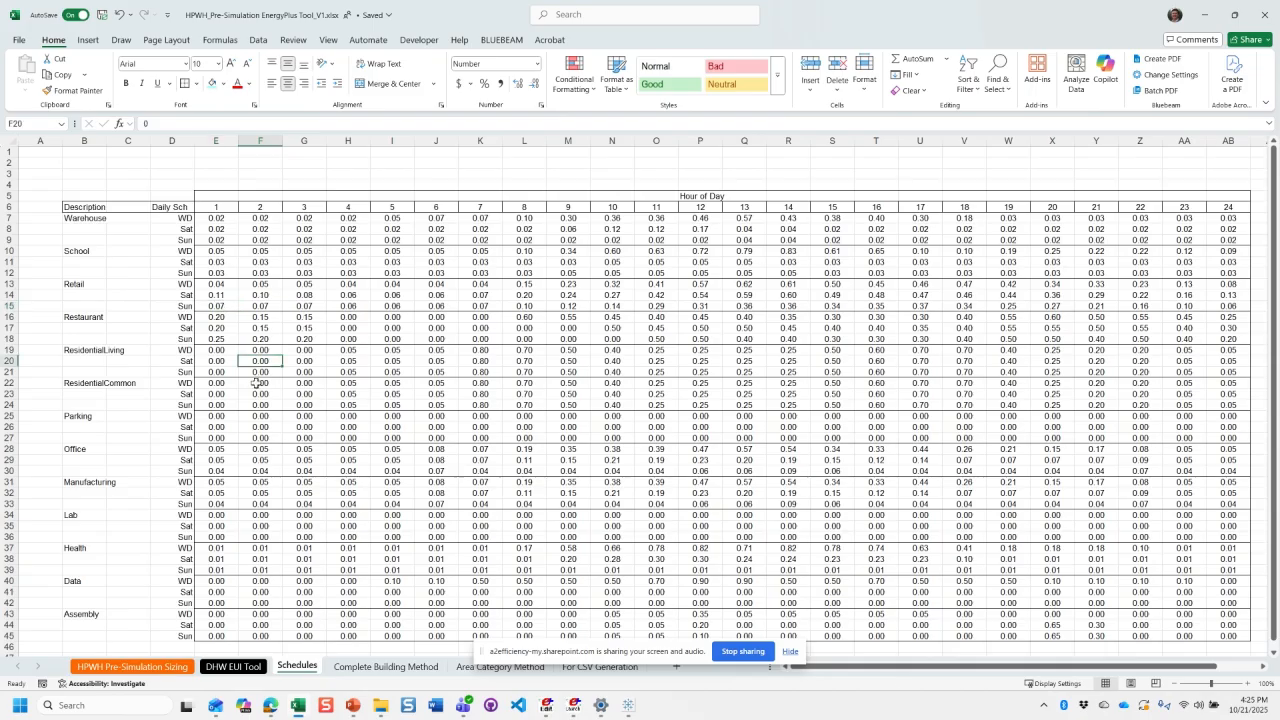
left_click(376, 667)
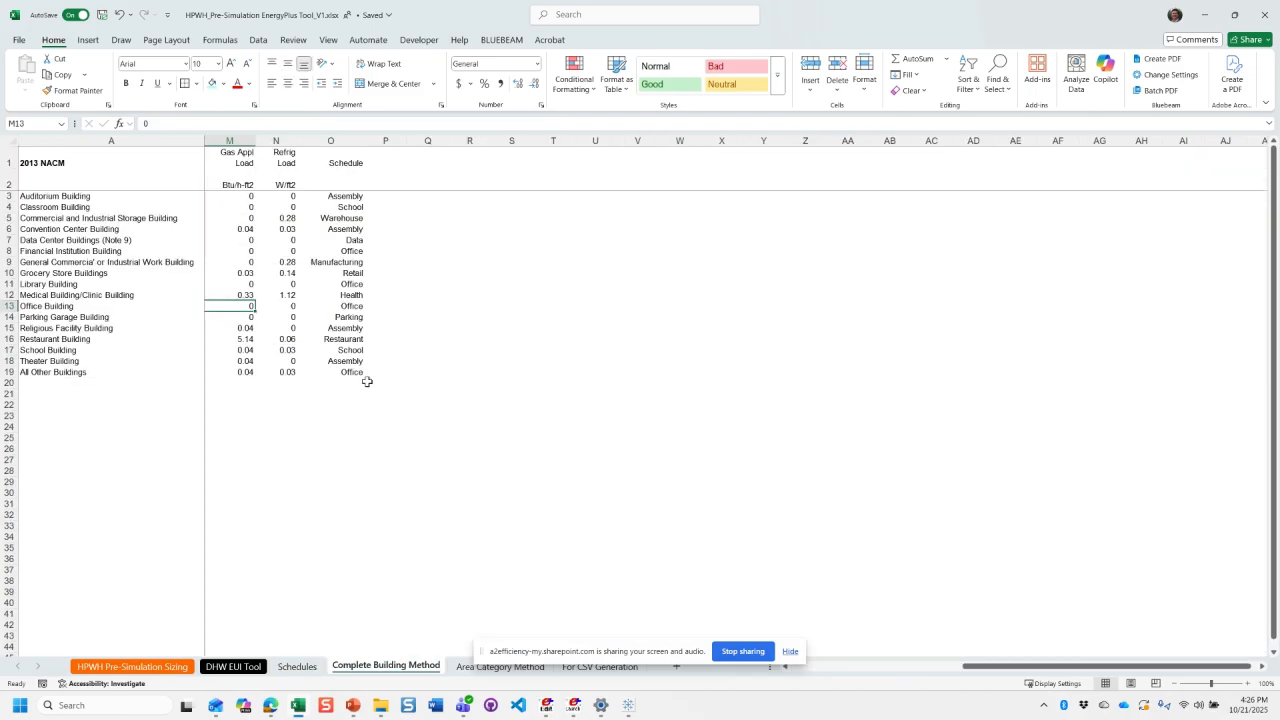
scroll(303, 262, "left", 5)
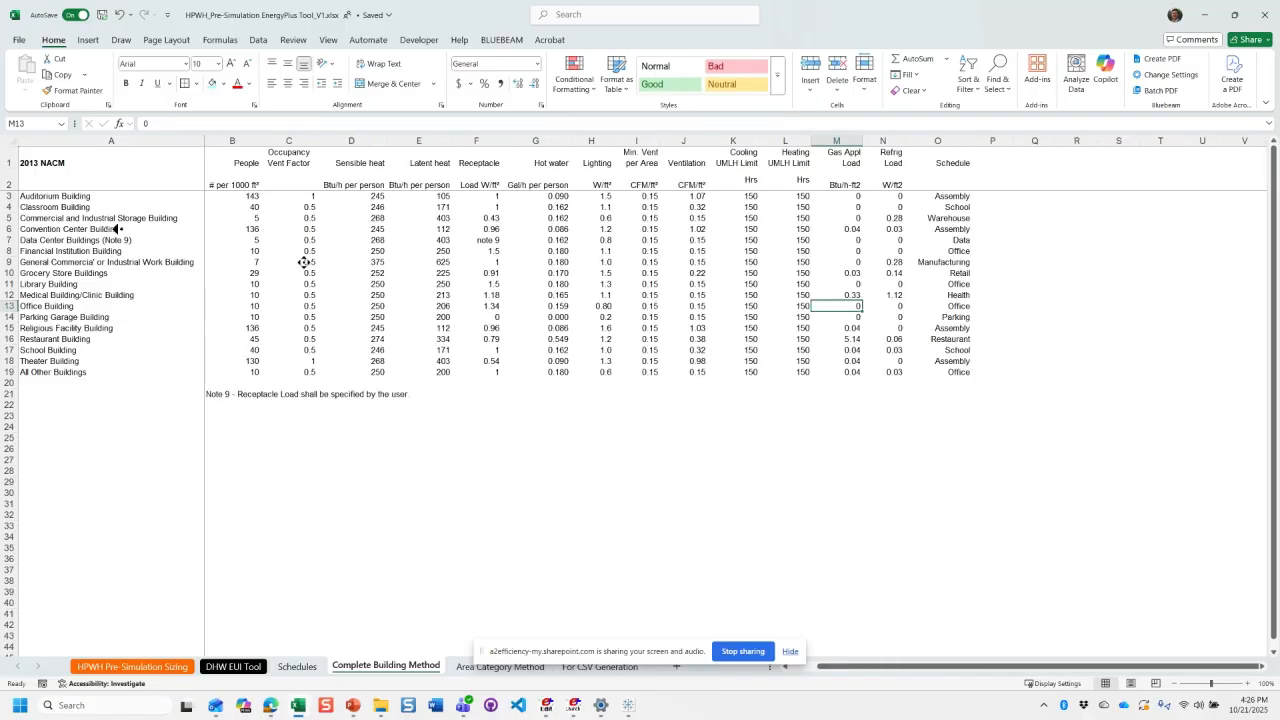
left_click(290, 284)
left_click(229, 199)
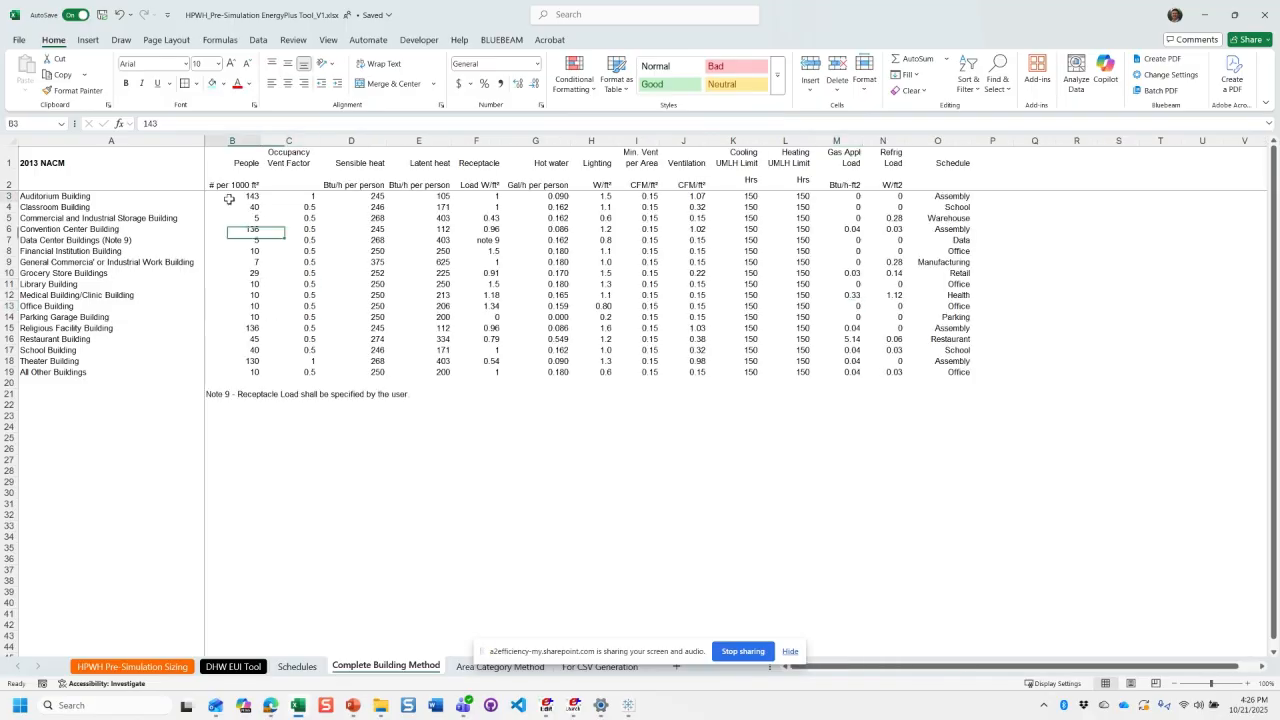
left_click_drag(229, 199, 245, 372)
left_click(245, 372)
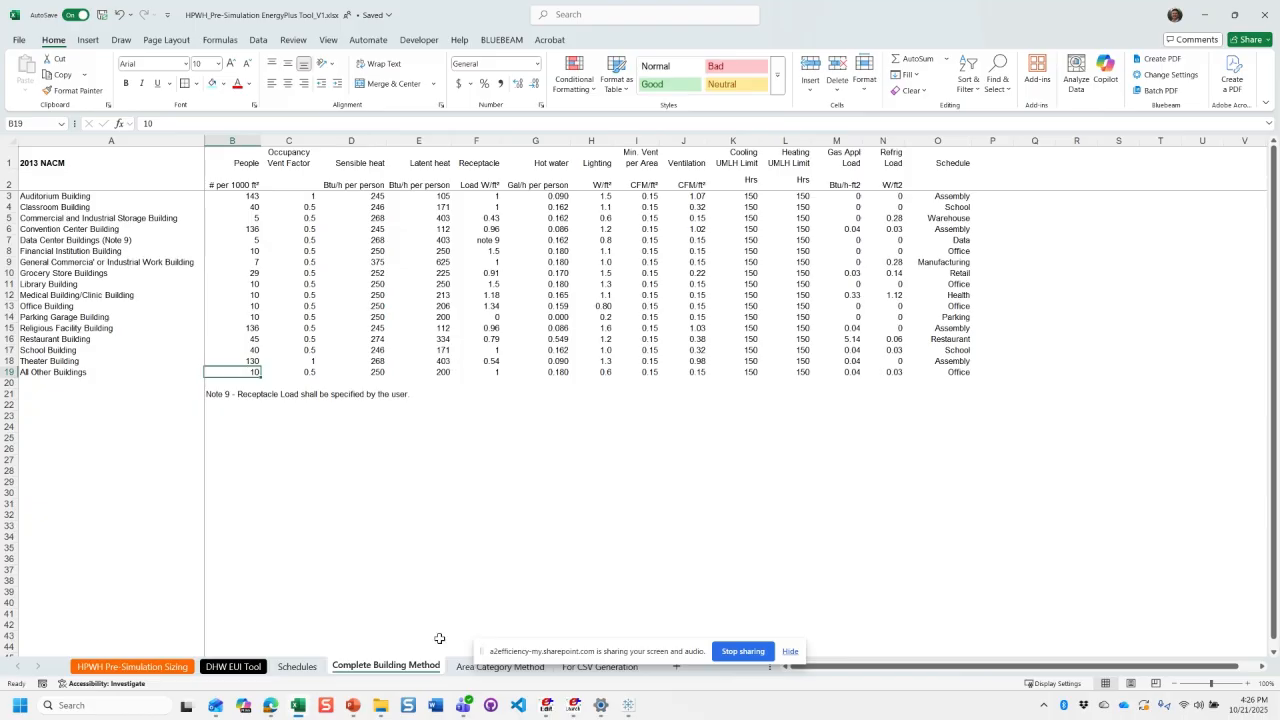
left_click(500, 666)
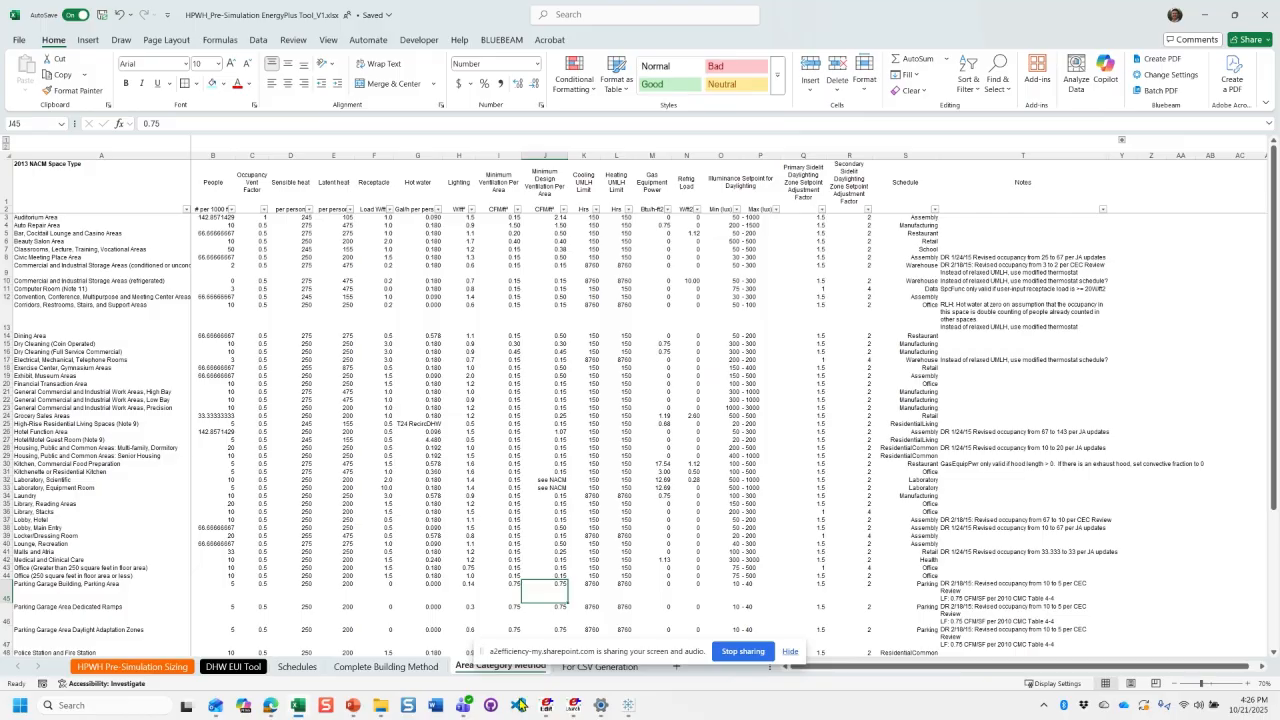
mouse_move(519, 705)
- Return to the DHW EUI Tool sheet and set the whole-building category in B19 to Classroom Building
left_click(235, 668)
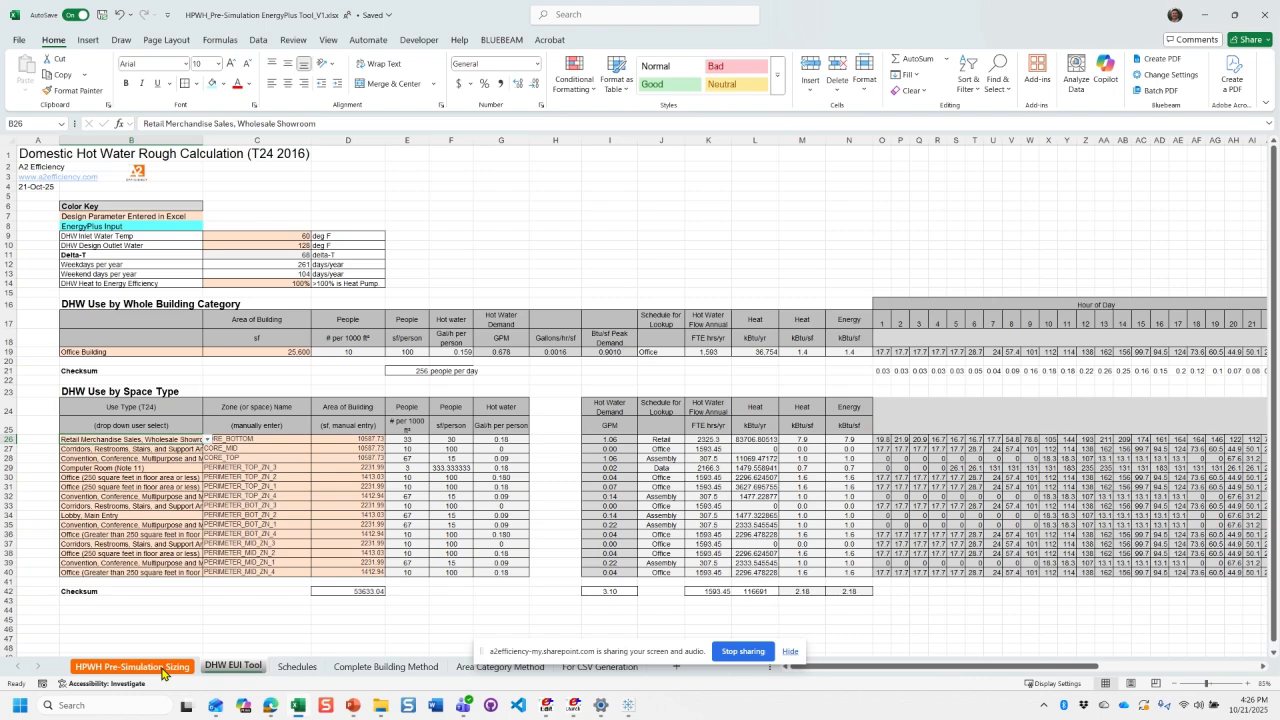
left_click(200, 349)
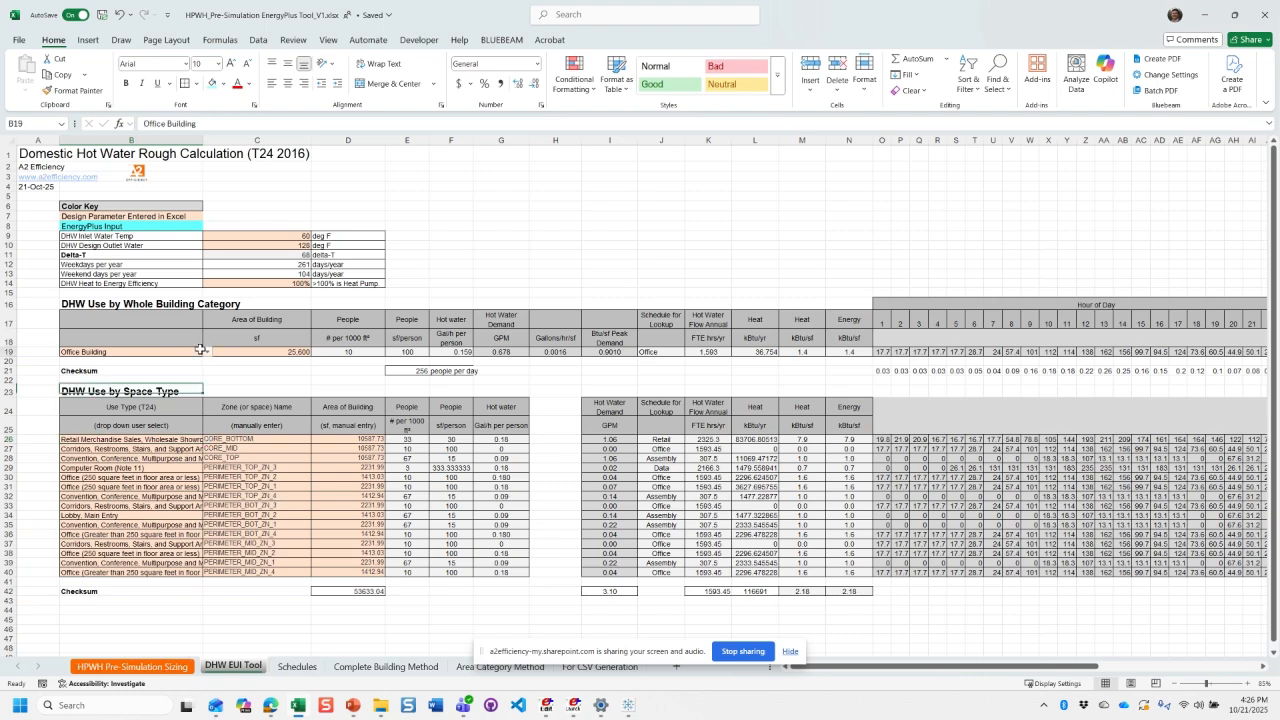
left_click(207, 352)
left_click(140, 373)
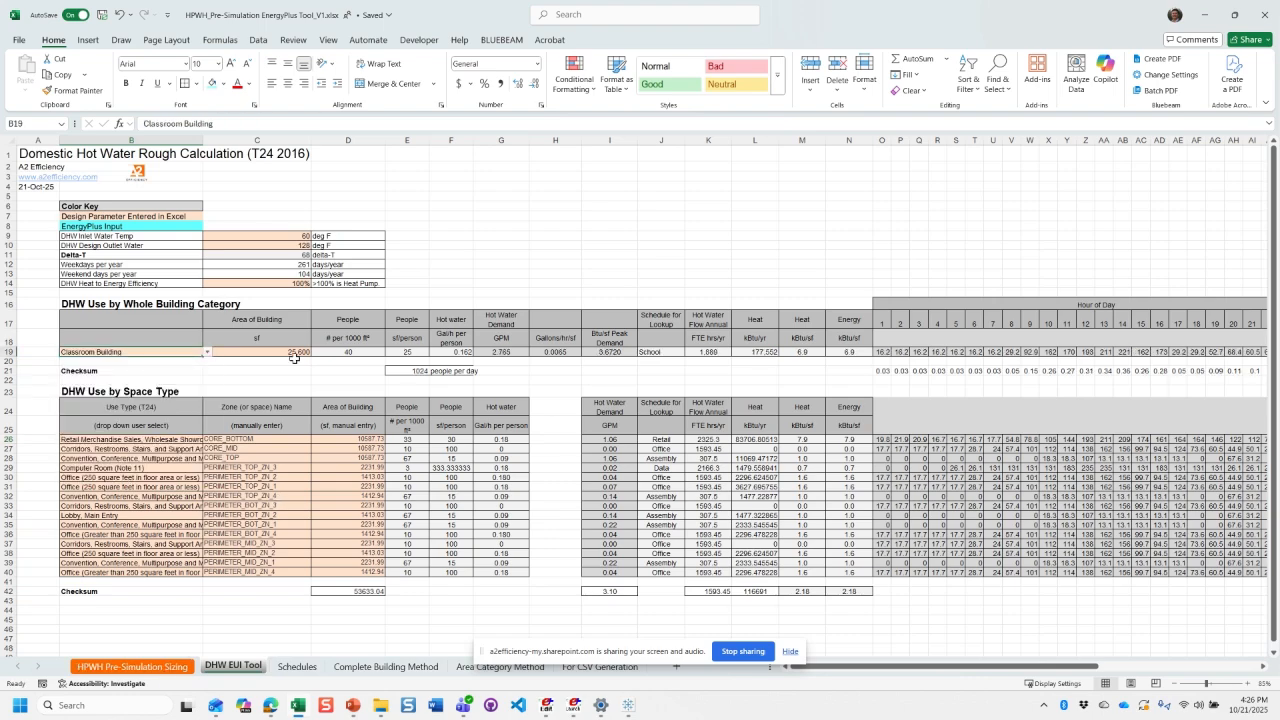
- Check the Classroom Building row's area, GPM demand, Energy kBtu/sf and people per 1000 ft² lookup formula
left_click(294, 355)
left_click(456, 352)
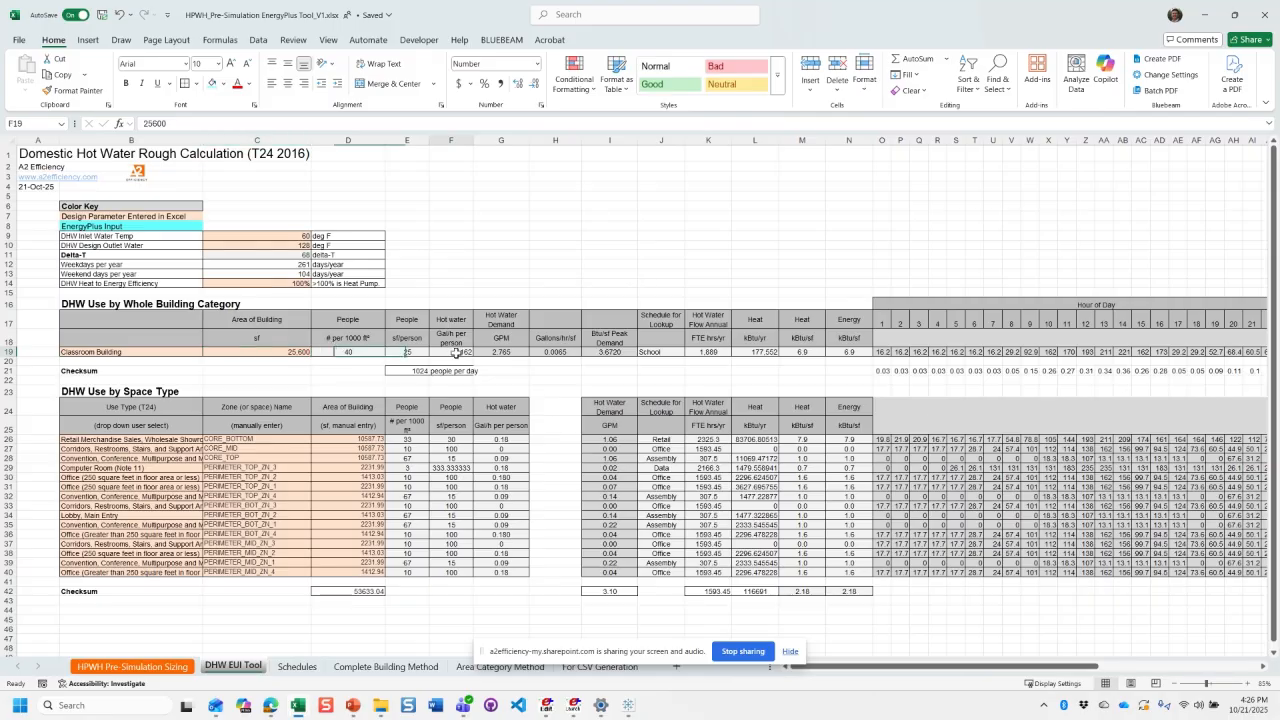
left_click(518, 350)
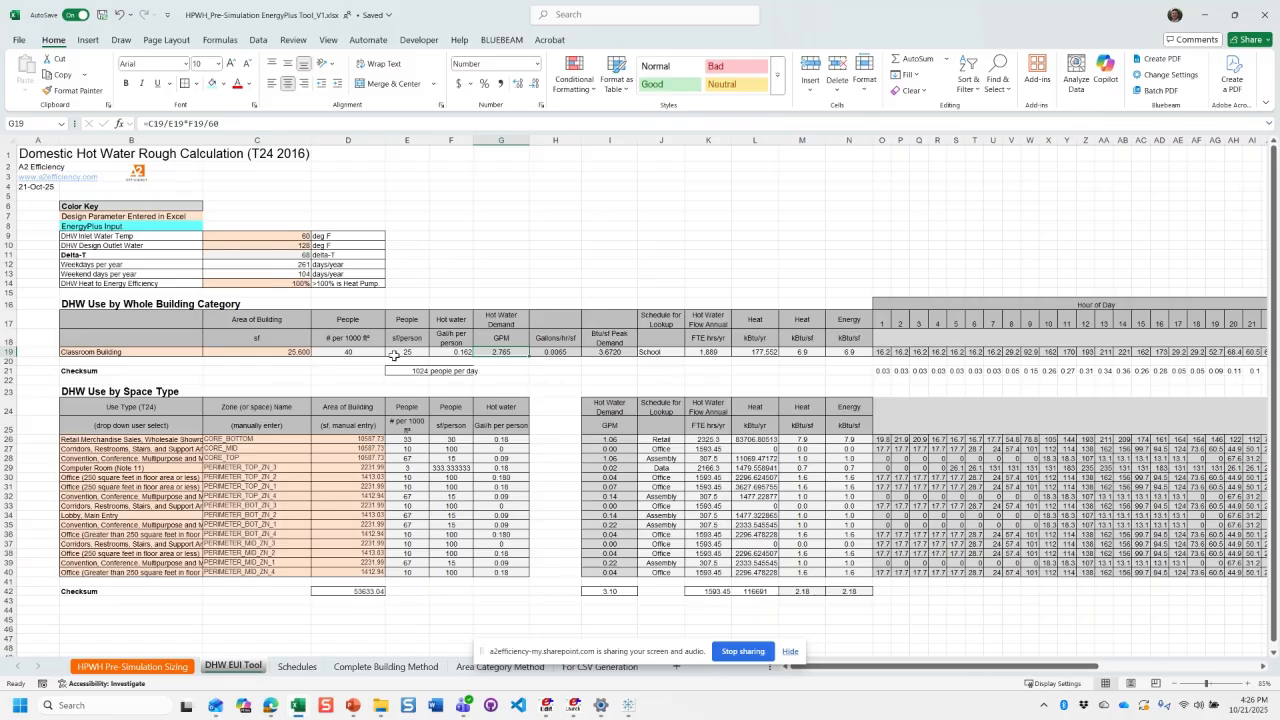
left_click(840, 351)
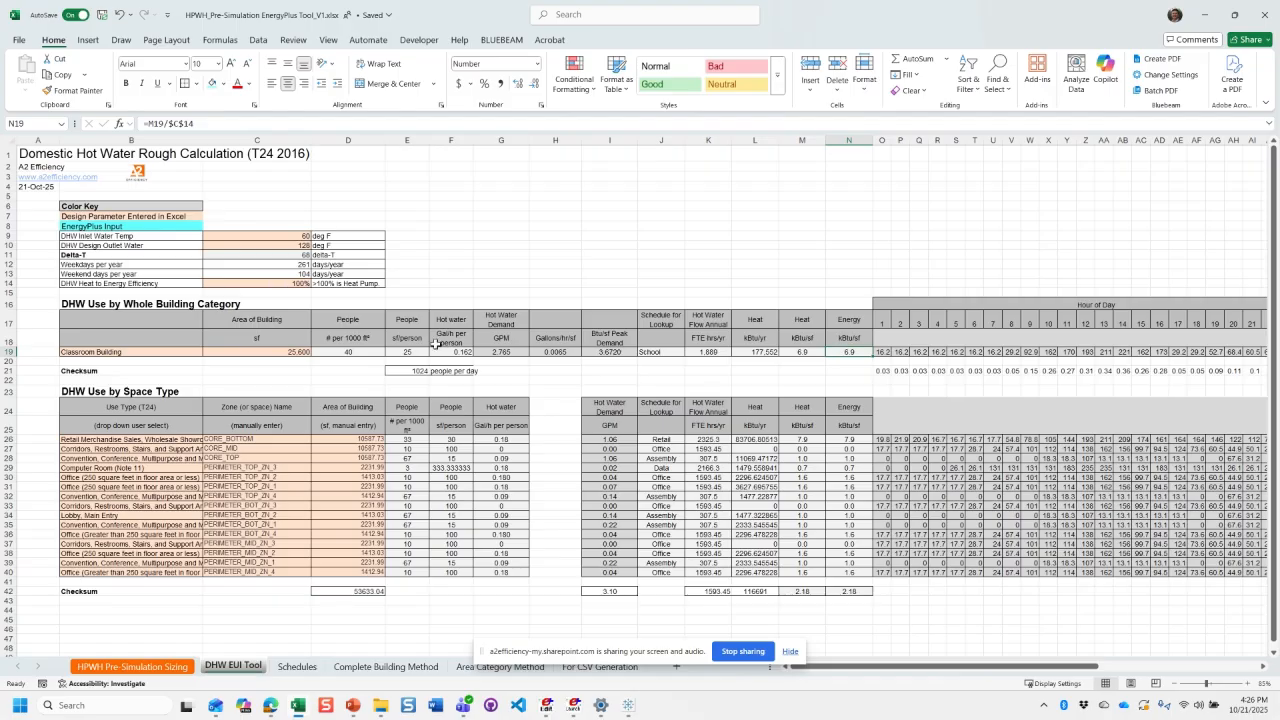
left_click(351, 353)
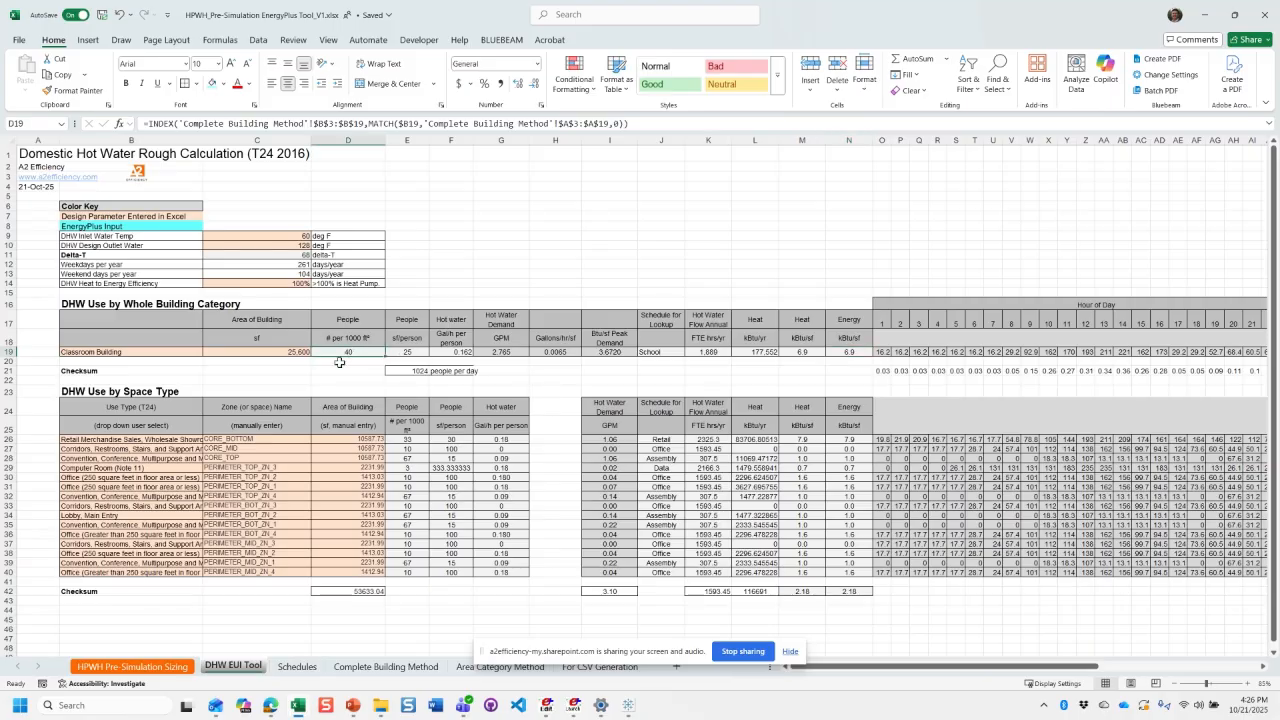
- Try multiplying the sf/person formula in E19 by 3, check the effect on Energy kBtu/sf, and undo the change
left_click(405, 353)
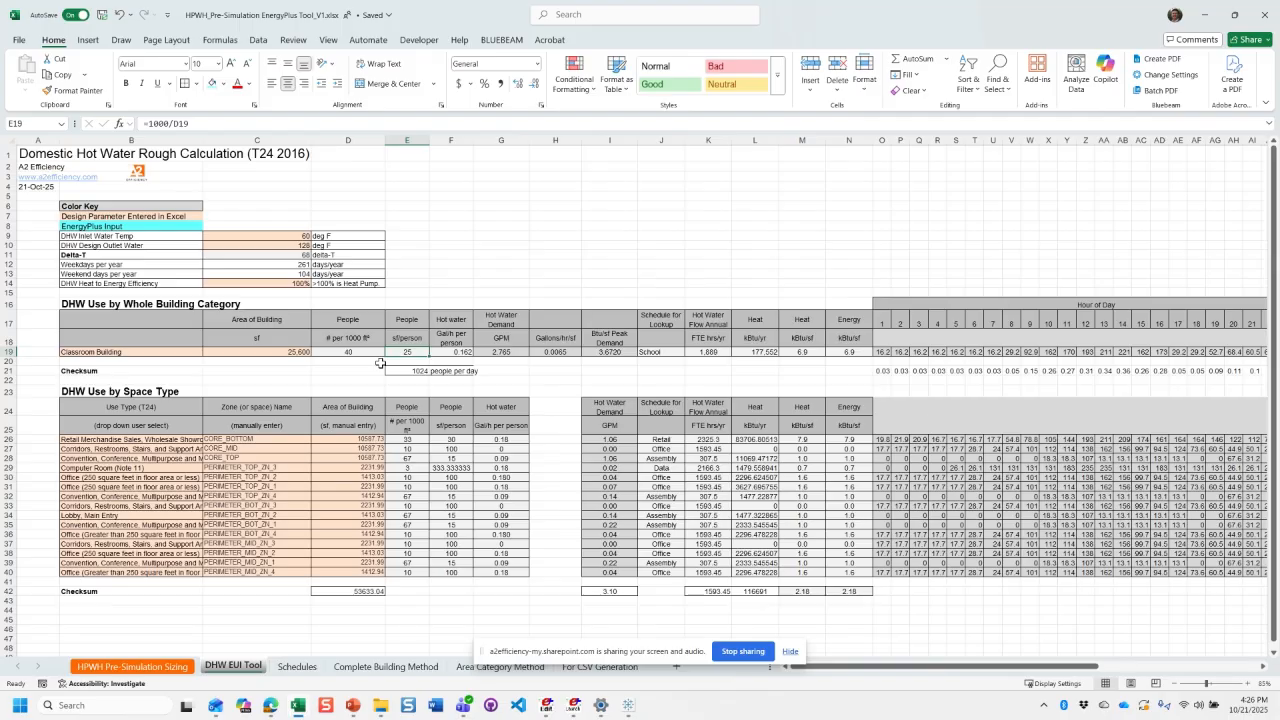
key("F2")
type("*3")
key("Return")
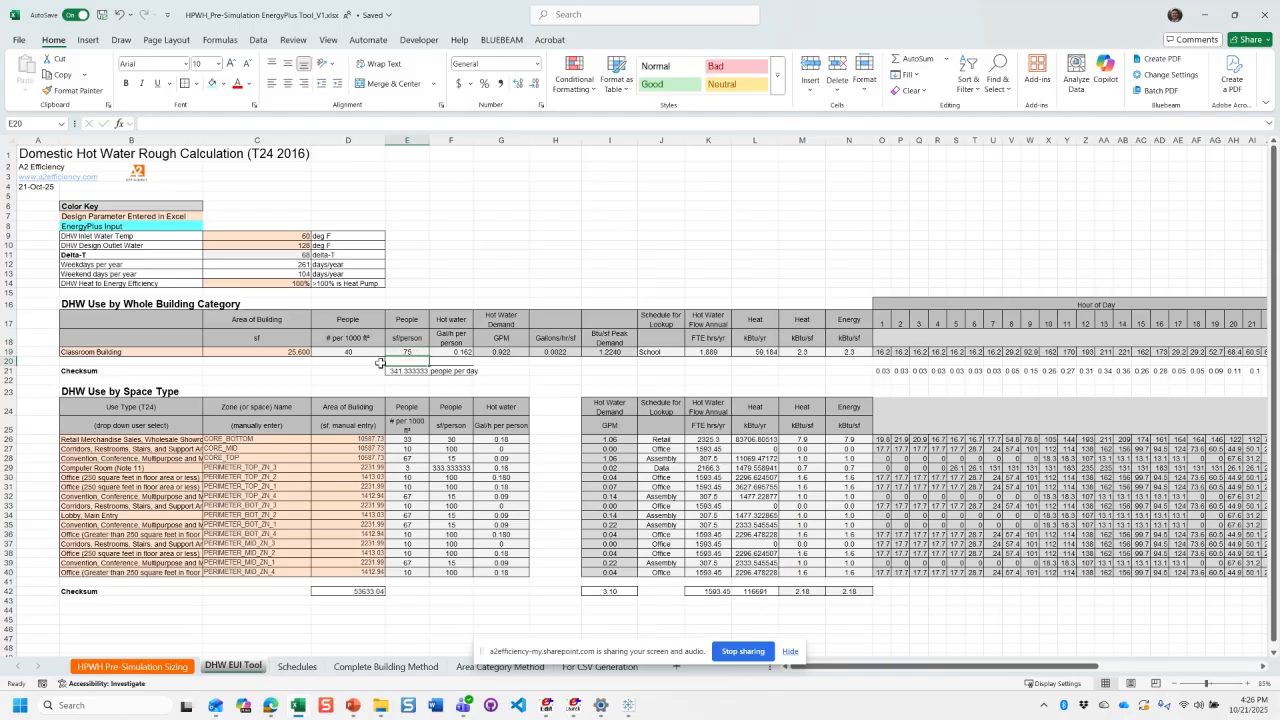
left_click(848, 353)
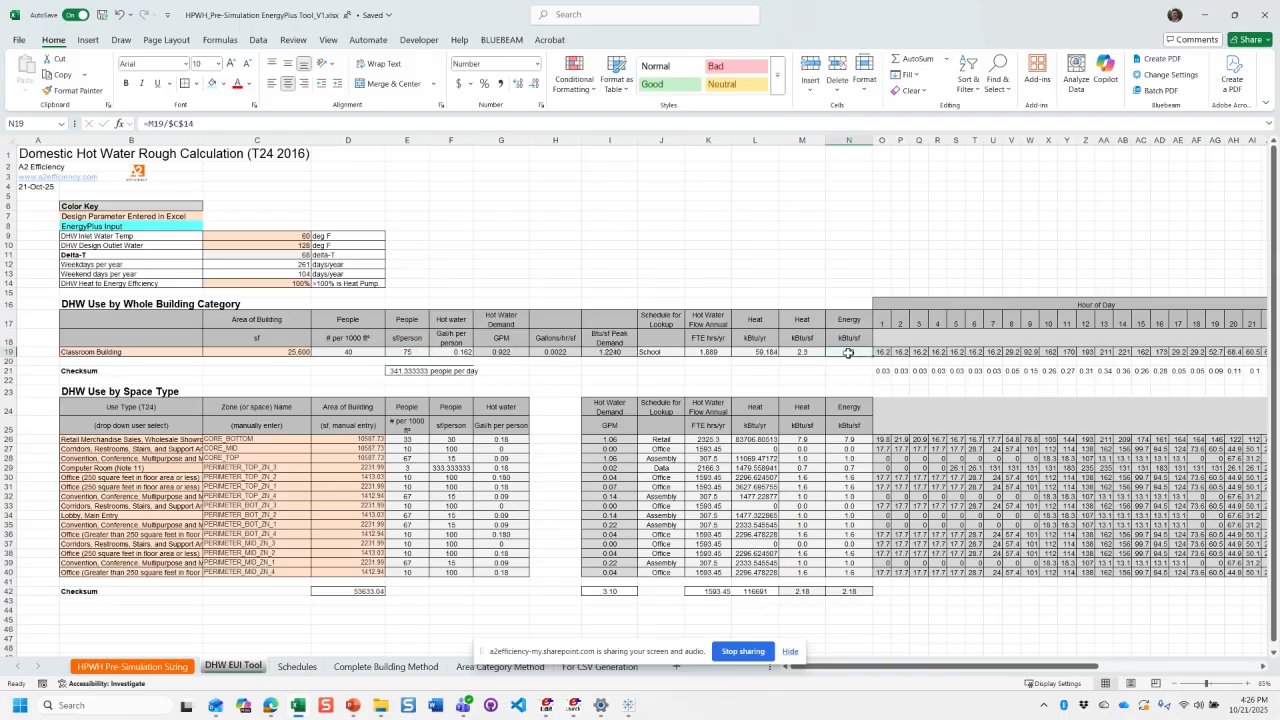
key("ctrl+z")
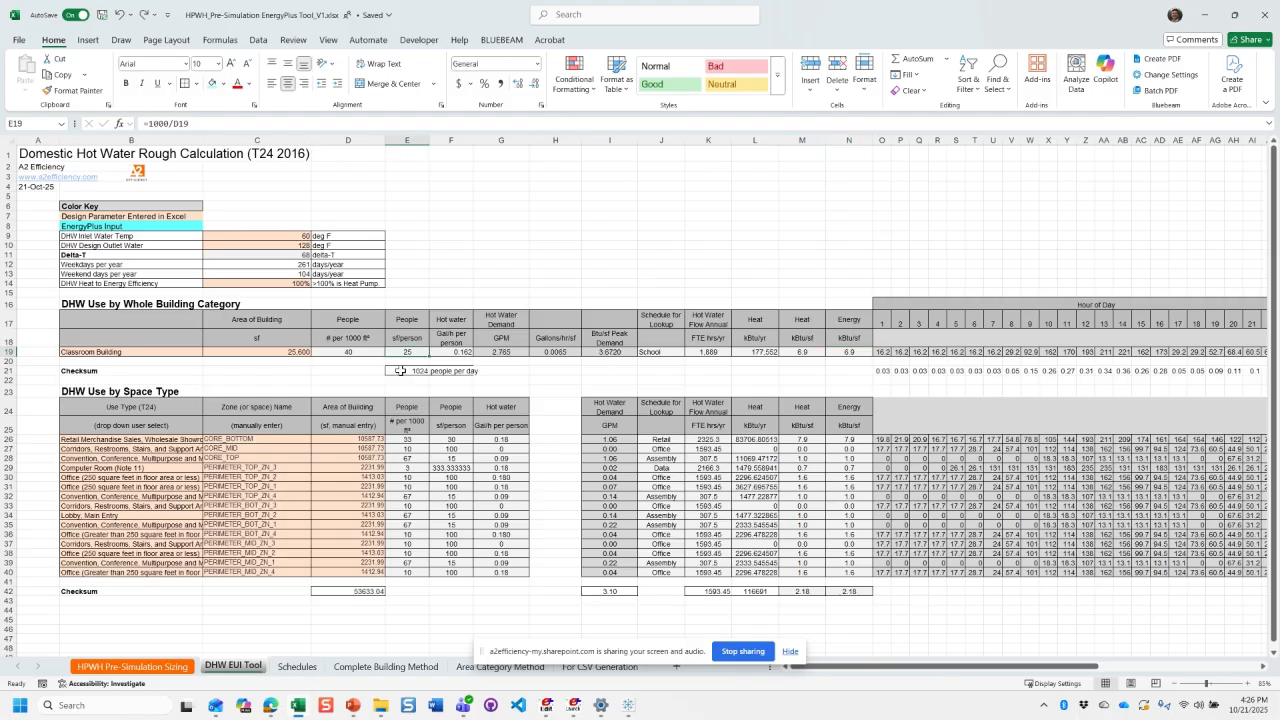
- Make the people-per-day checksum in E21 bold and check it against the building area in C19
left_click(400, 371)
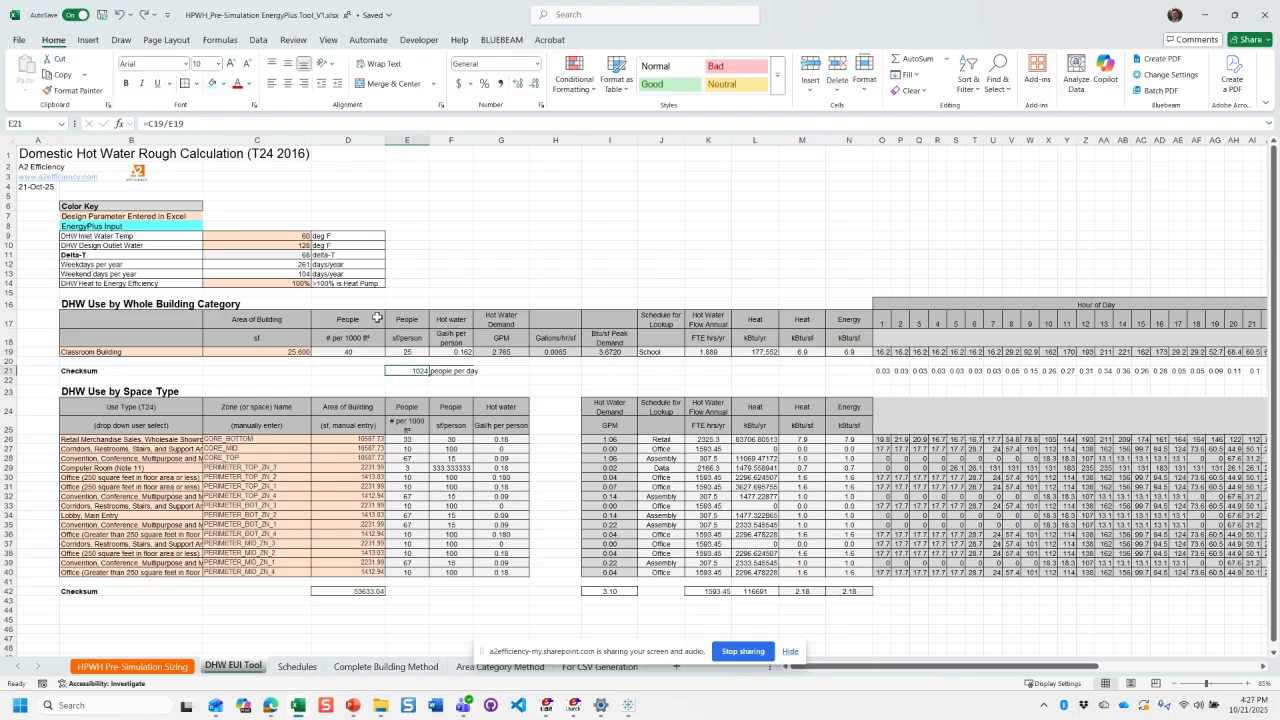
key("ctrl+b")
scroll(275, 376, "up", 2, "ctrl")
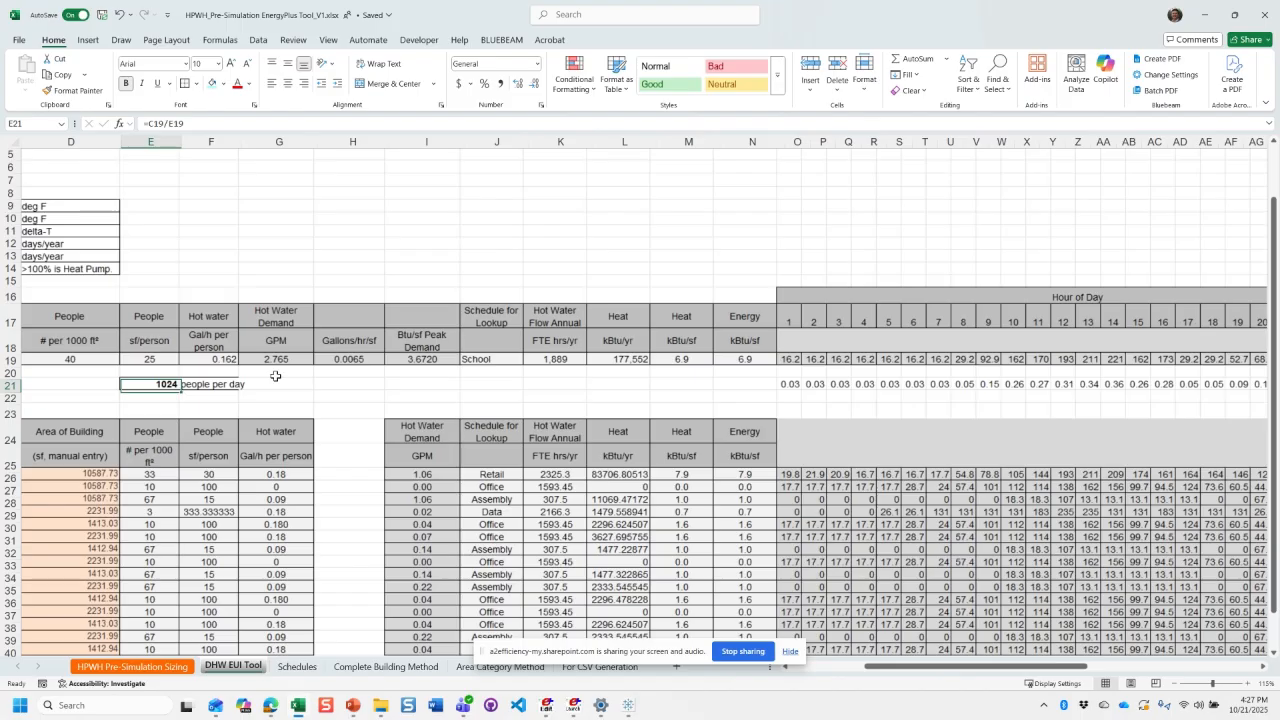
scroll(275, 376, "left", 3)
left_click(370, 361)
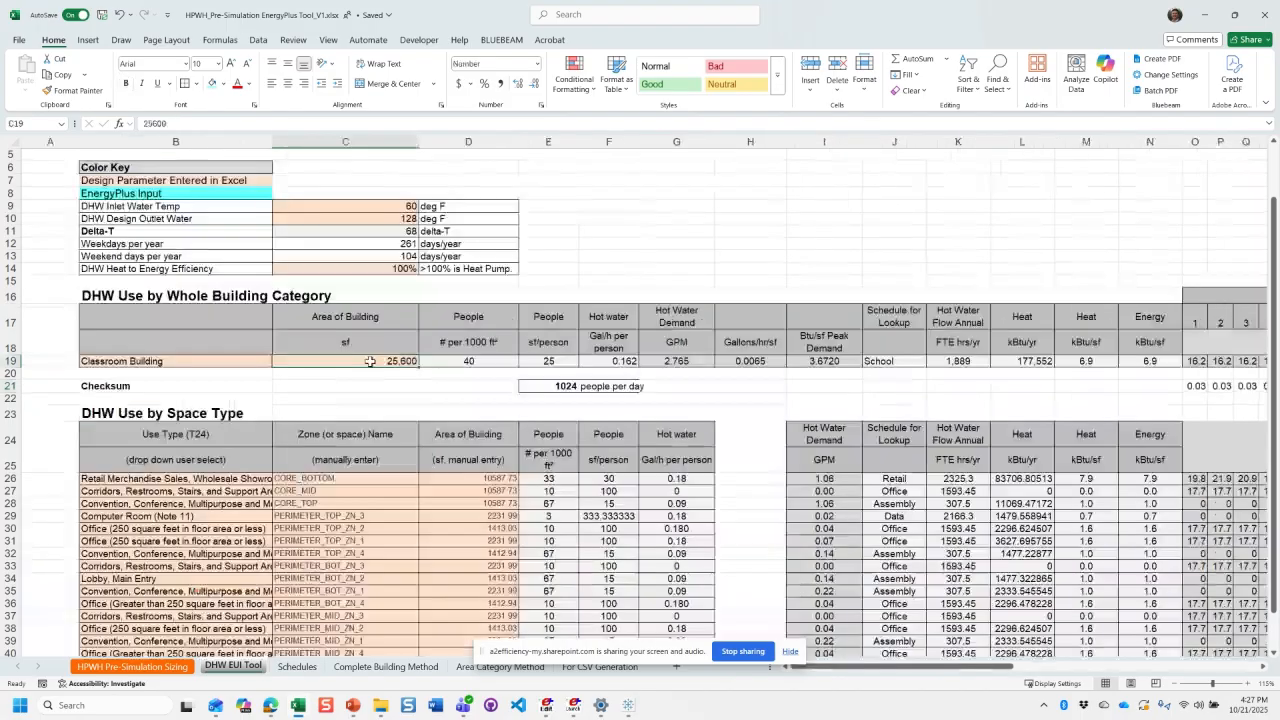
left_click(557, 387)
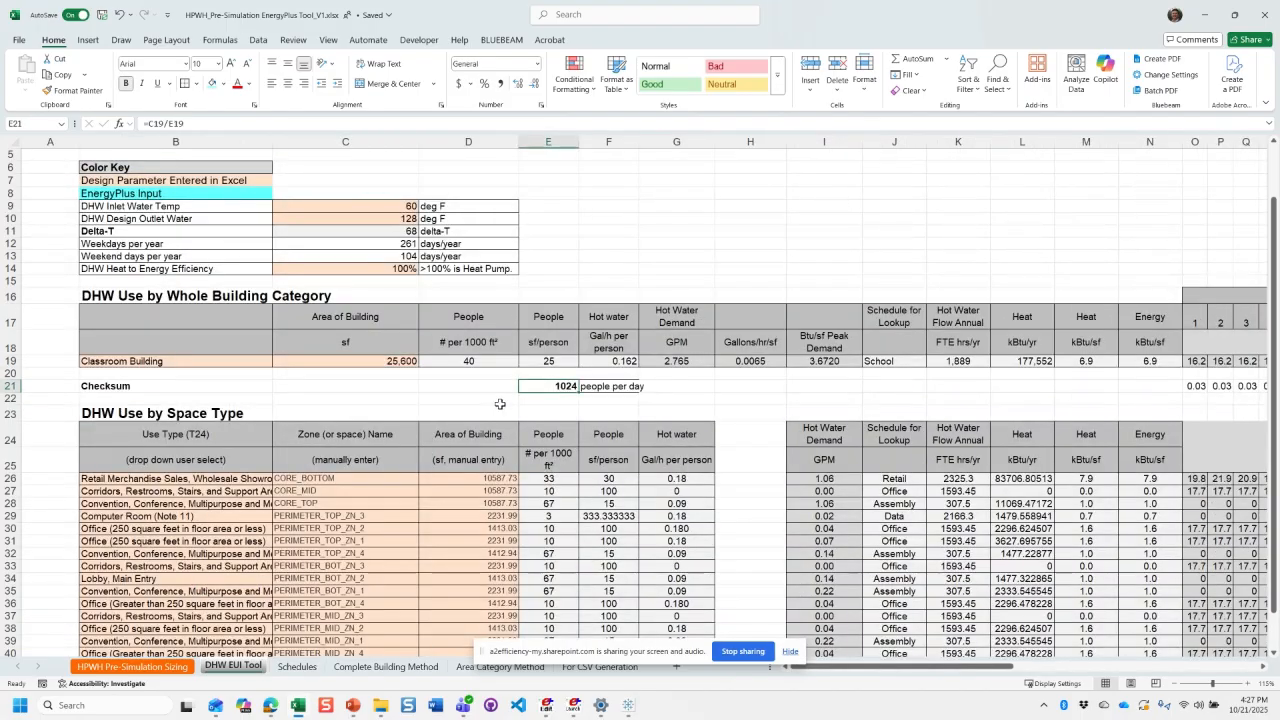
- Remove the bold formatting from the people-per-day checksum and its label in E21:F21
left_click(606, 388)
left_click_drag(557, 387, 612, 386)
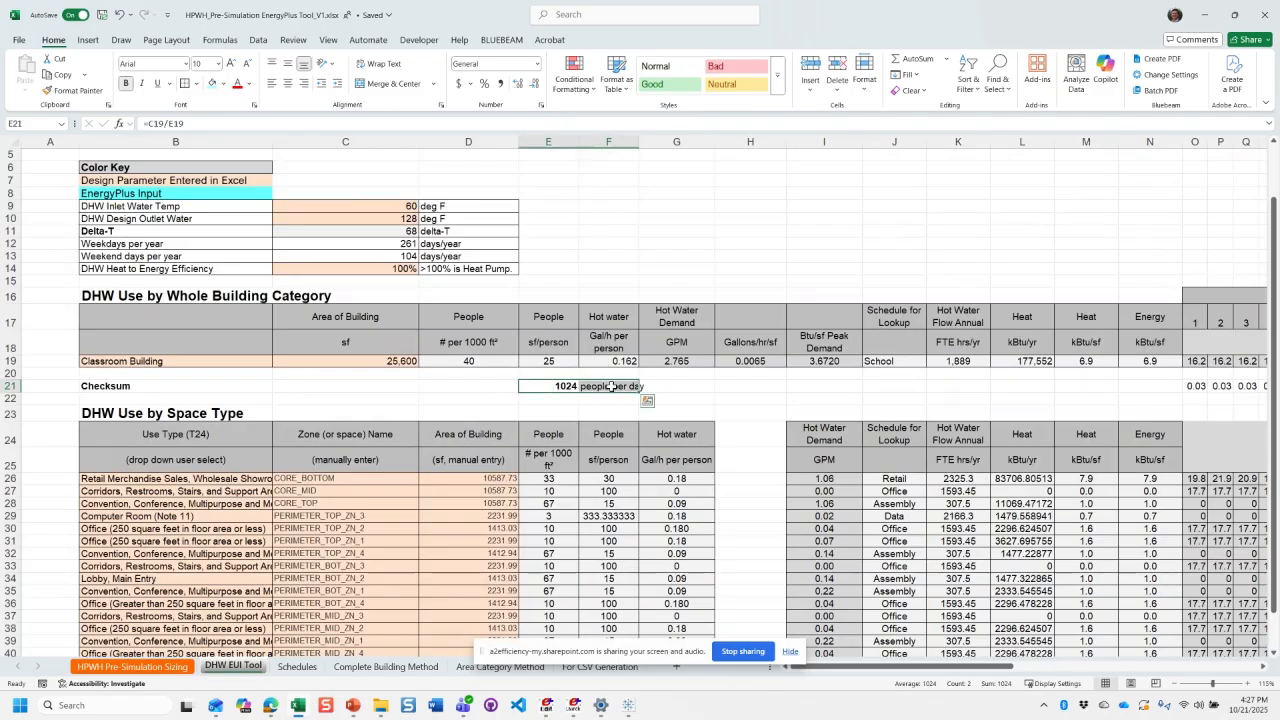
key("ctrl+b")
key("ctrl+b")
left_click(559, 387)
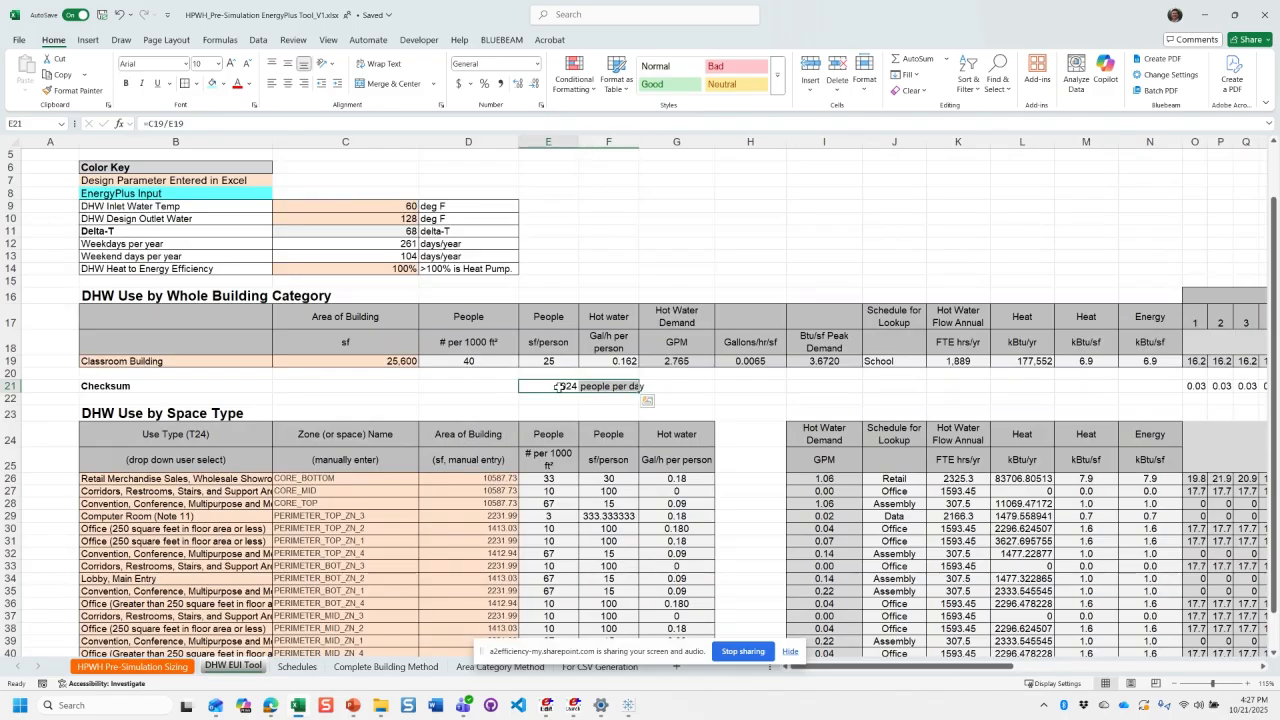
left_click(559, 387)
key("Down")
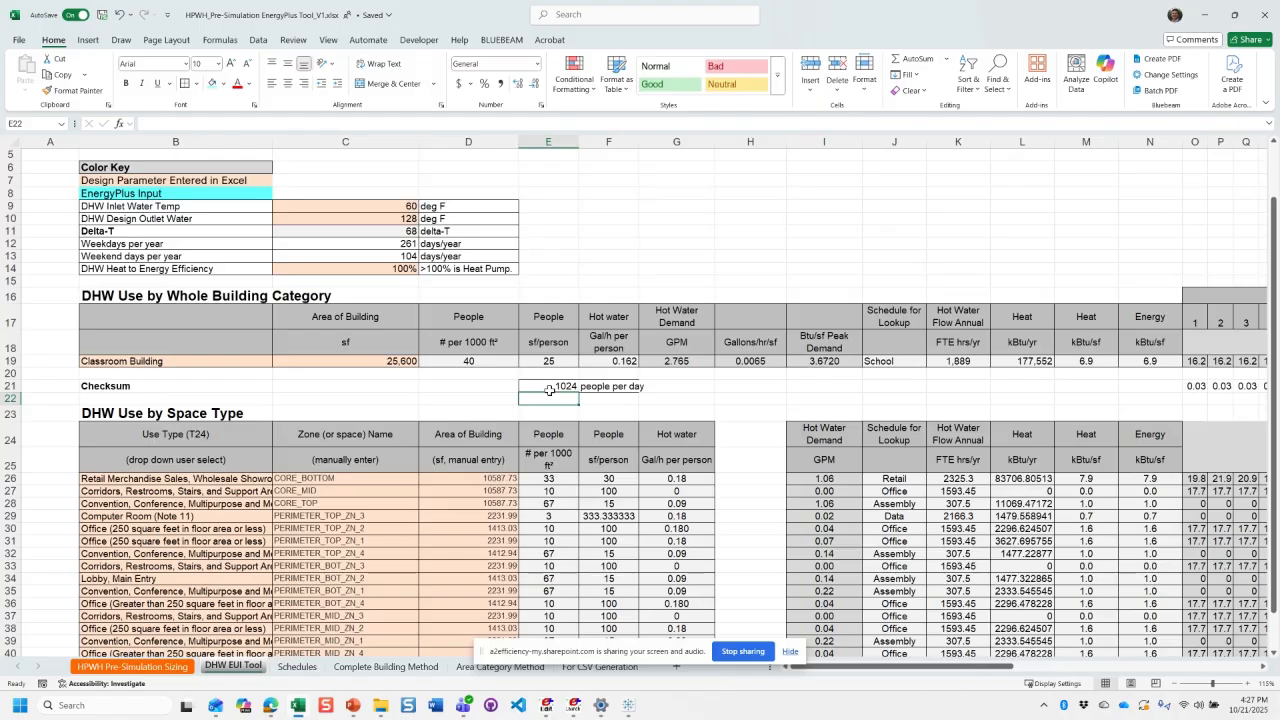
- Check the checksum in E21 against the Classroom Building area and category, and review the inlet and outlet water temperatures in C9:C10
left_click(549, 390)
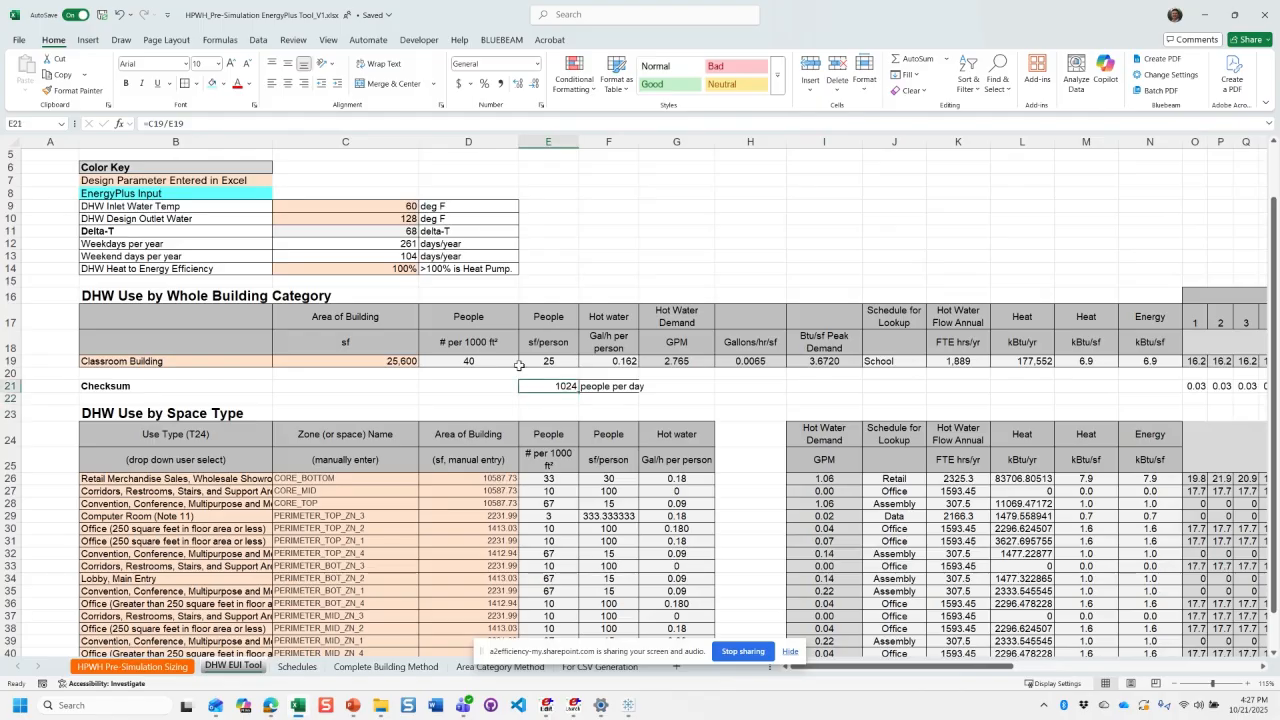
left_click(400, 361)
left_click(550, 389)
left_click(221, 361)
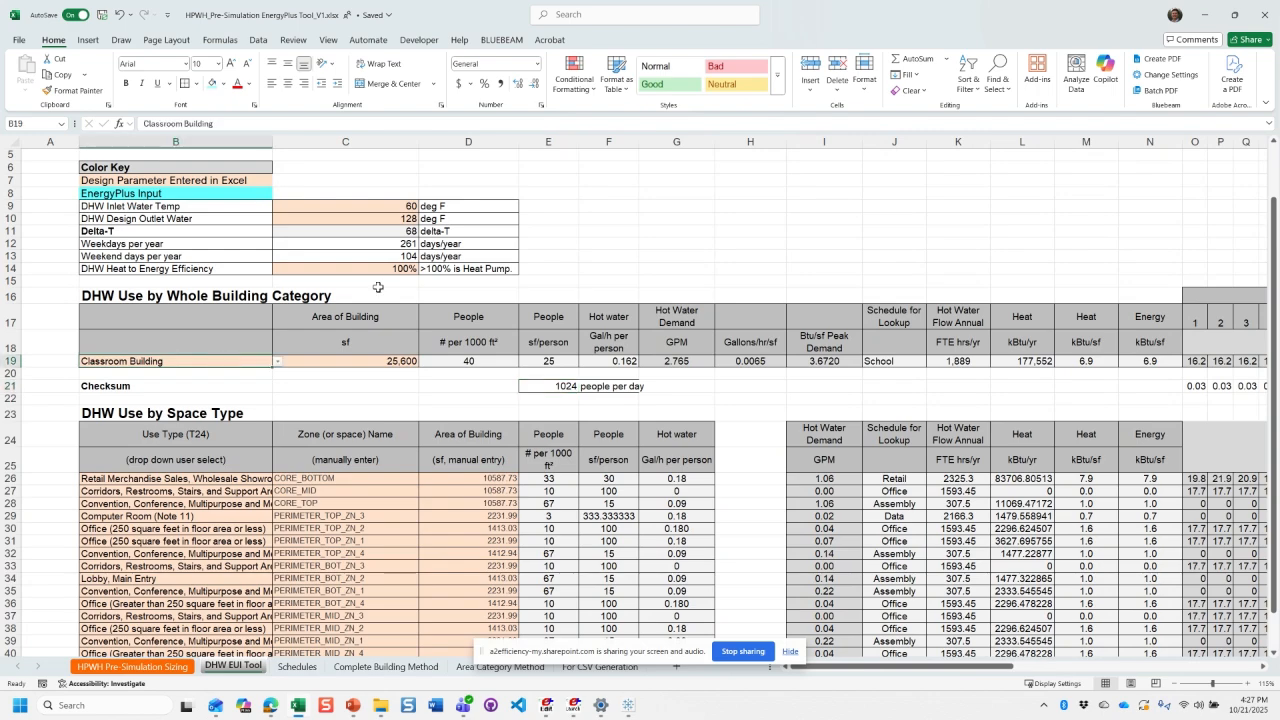
scroll(407, 296, "up", 2)
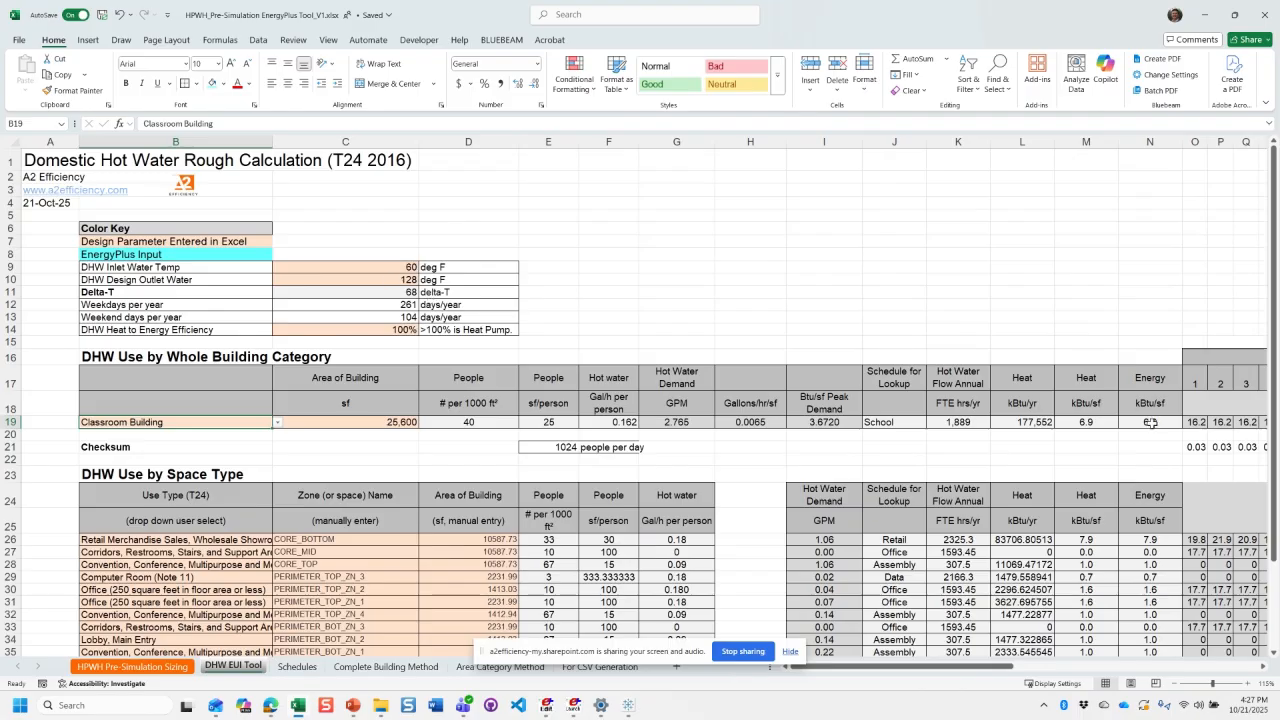
left_click(367, 266)
left_click_drag(367, 266, 362, 285)
- Return to the HPWH Pre-Simulation Sizing sheet and view its color key and Basic Inputs table
key("ctrl+Page_Up")
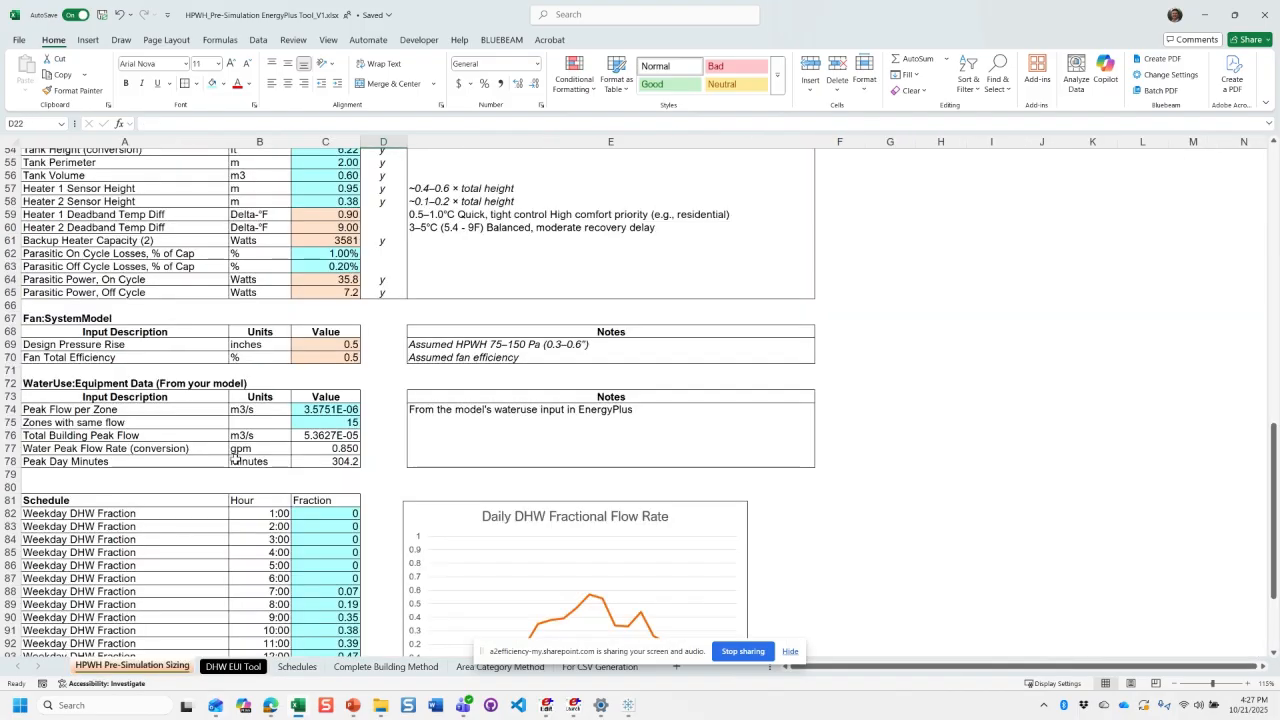
scroll(267, 494, "up", 1)
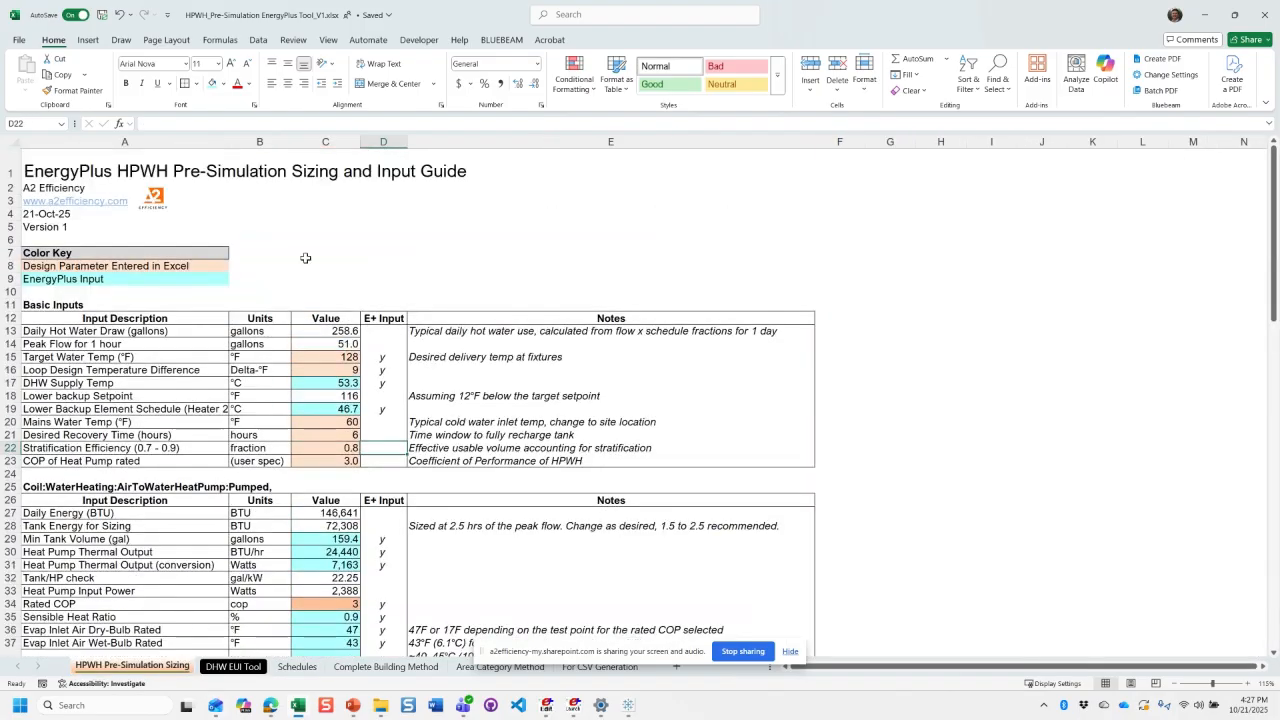
left_click(262, 266)
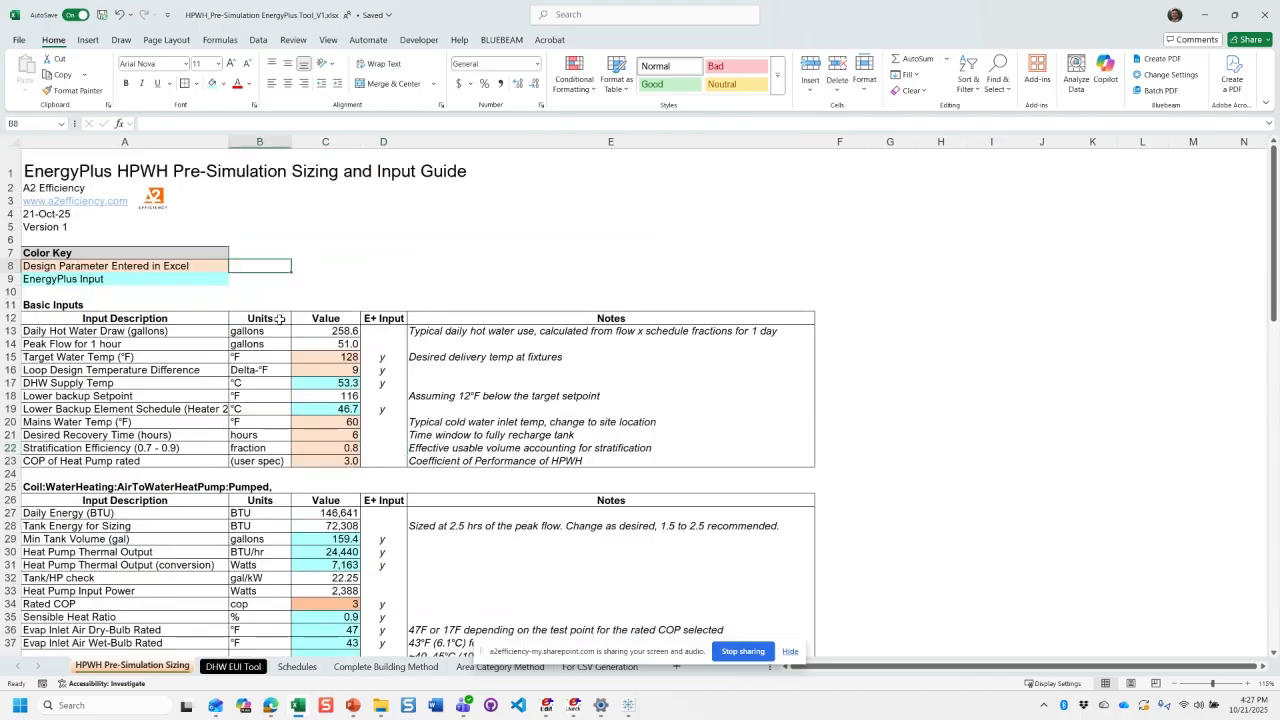
- Switch to the IDF Editor, maximize it, and compare the standard model's WaterHeater:Mixed and AirLoopHVAC objects with the example HPWH model's class list
left_click(546, 714)
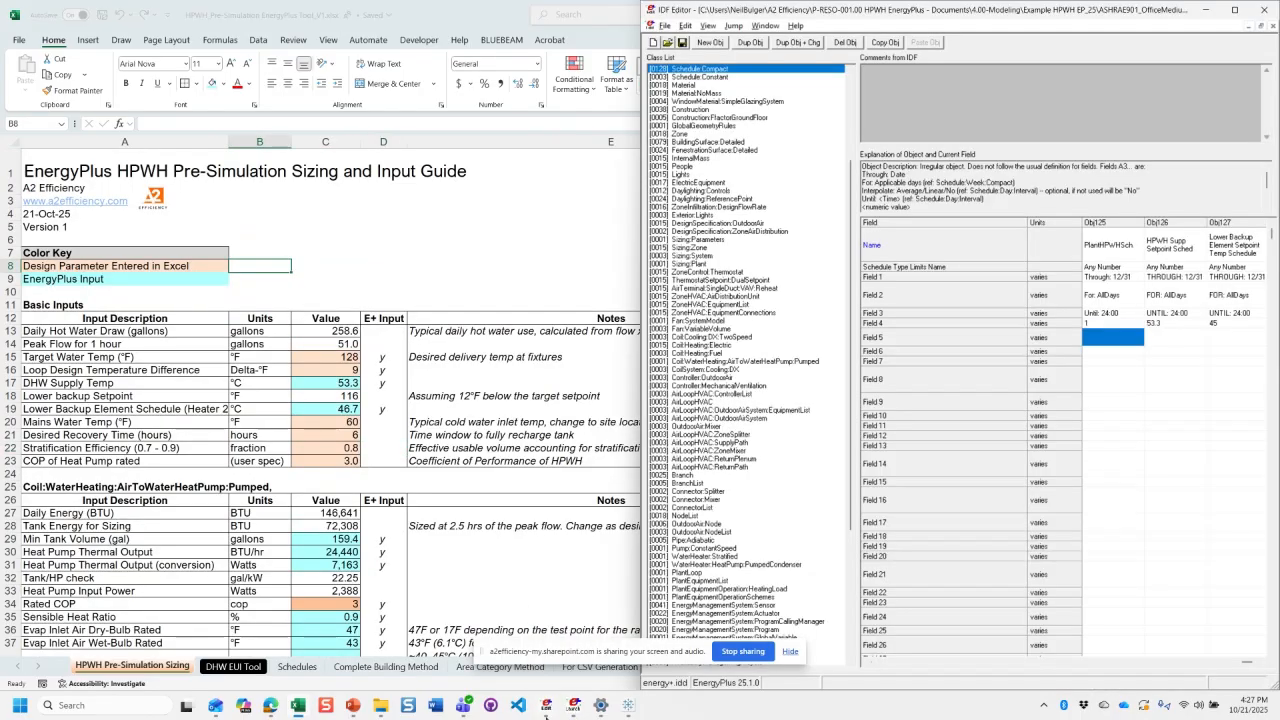
left_click(1236, 12)
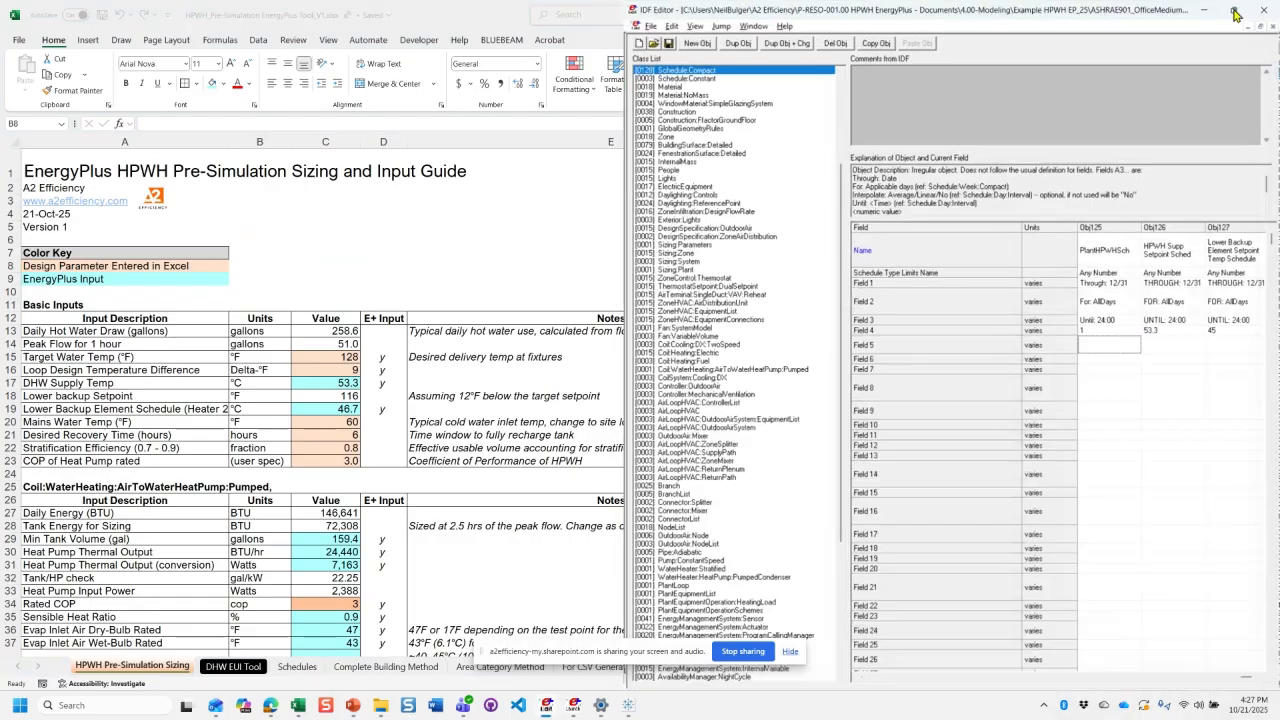
left_click(113, 194)
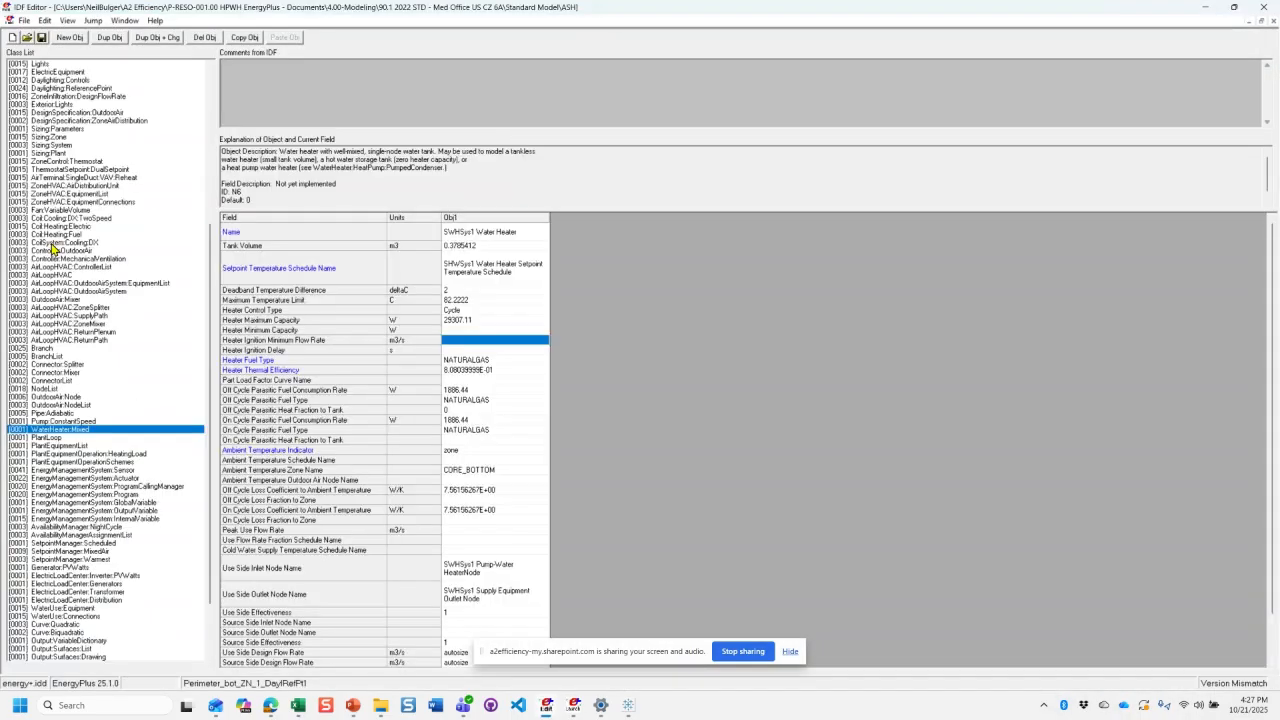
left_click(516, 370)
left_click(77, 275)
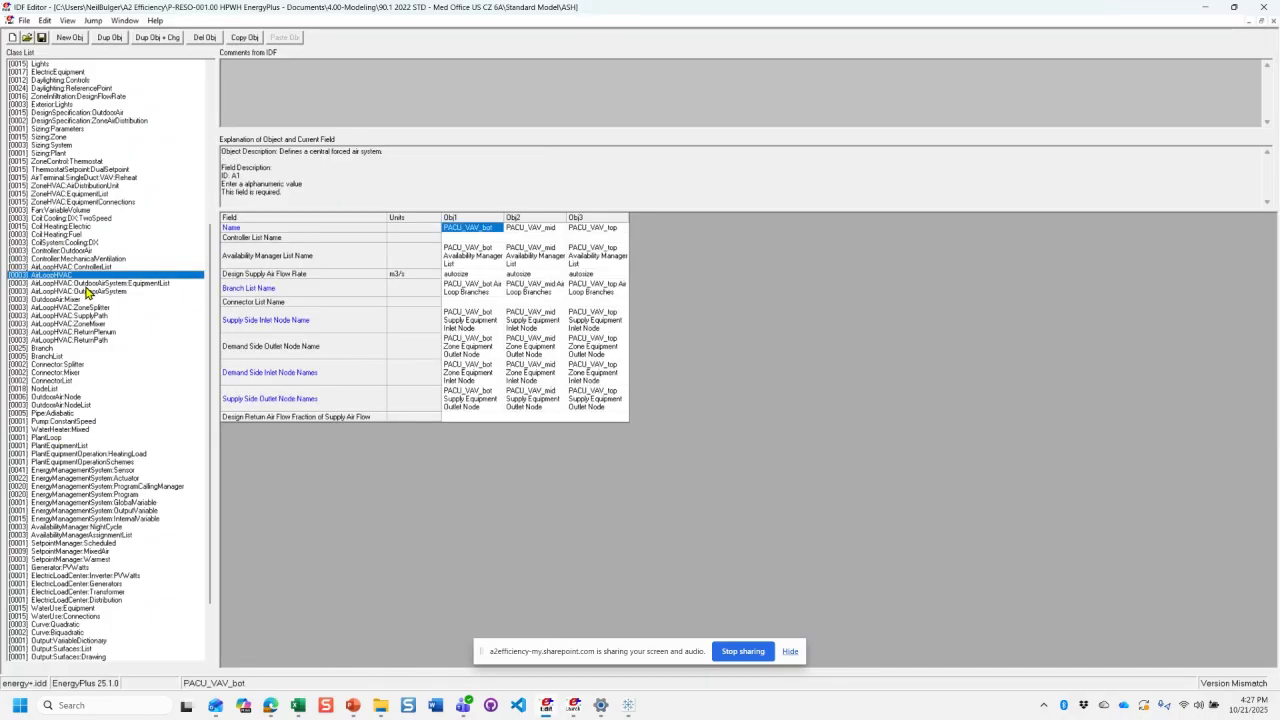
left_click(86, 285)
scroll(120, 432, "up", 5)
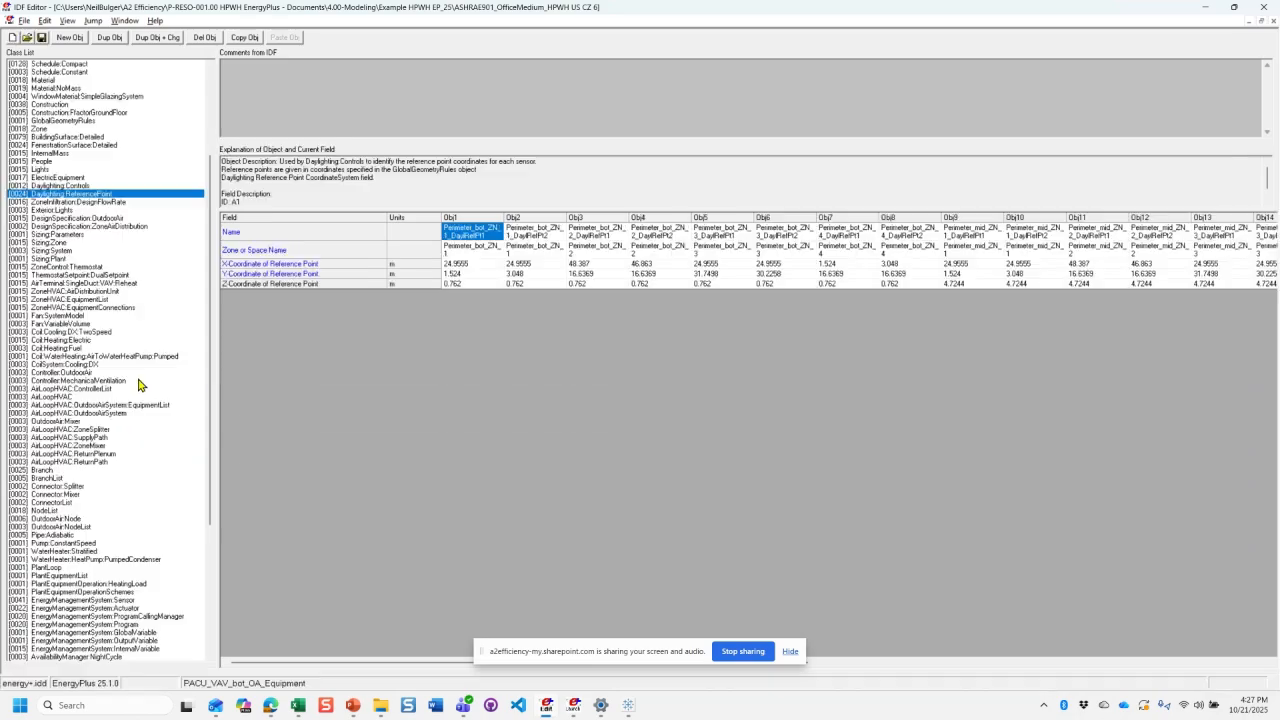
- Inspect the HPWH model's pumped water-heating coil and WaterHeater:HeatPump:PumpedCondenser objects, widening the Obj1 column to read the setpoint schedule and dead band fields
left_click(105, 356)
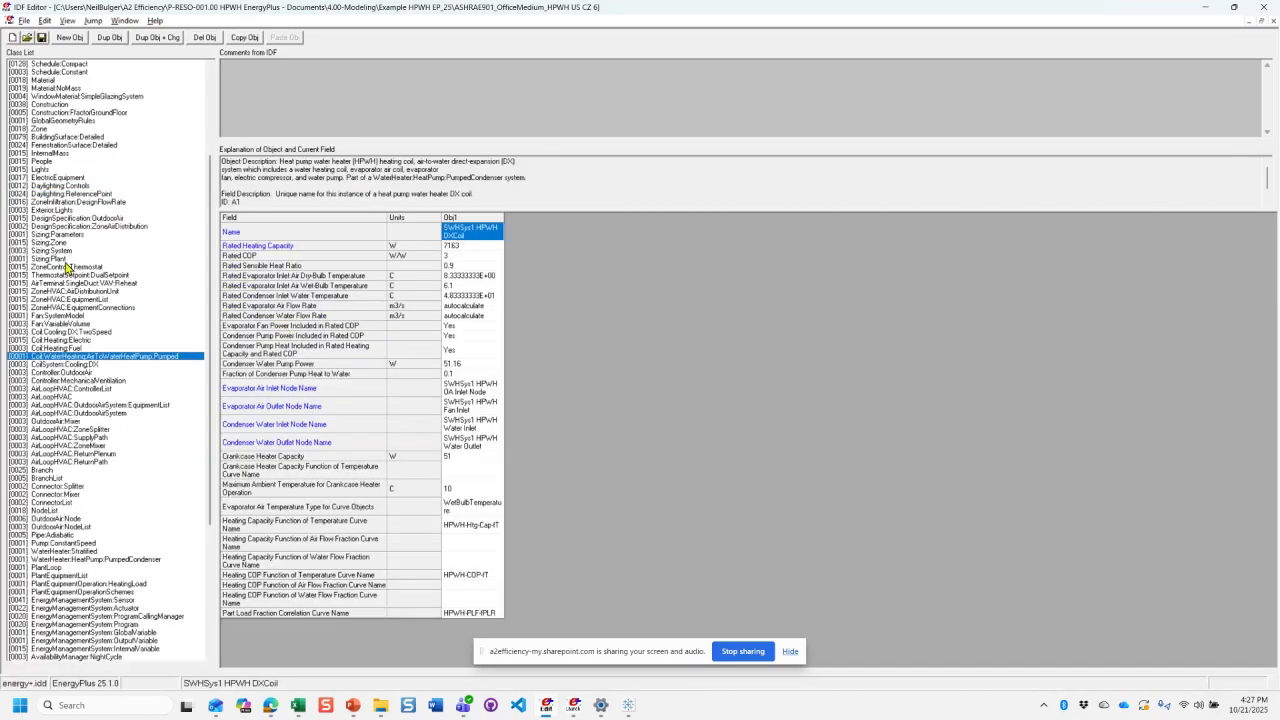
left_click(100, 560)
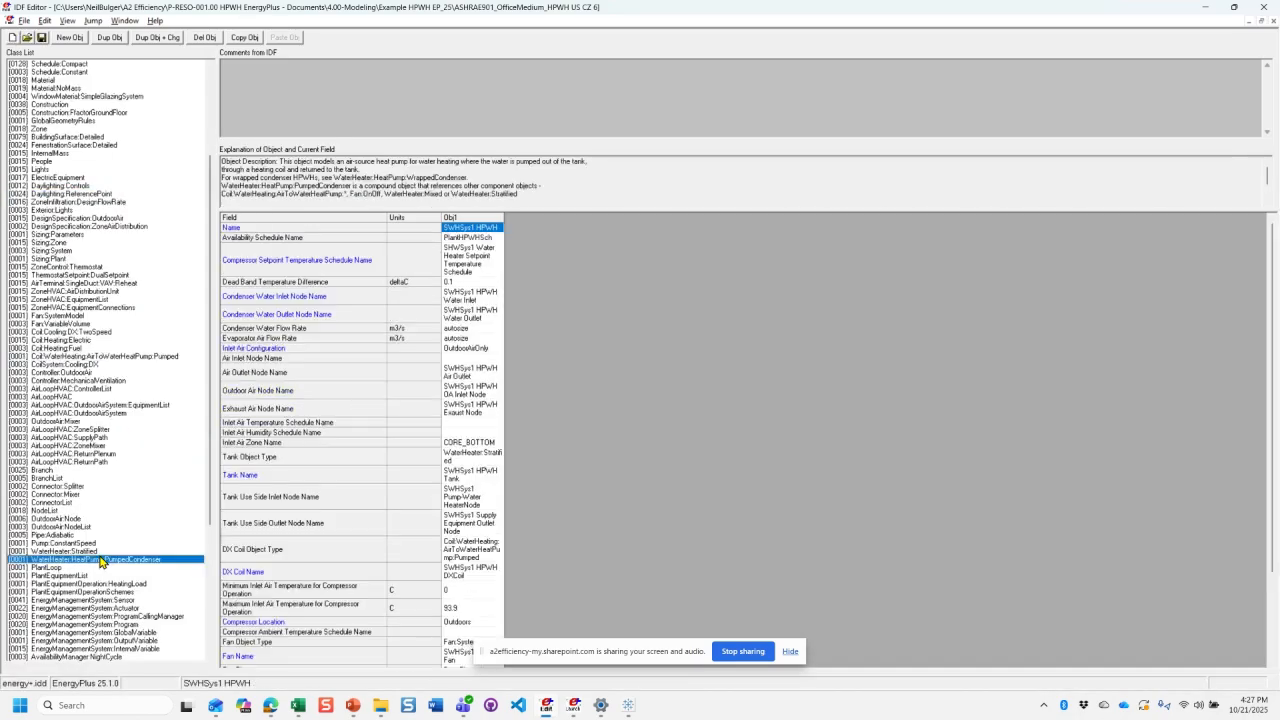
left_click(492, 266)
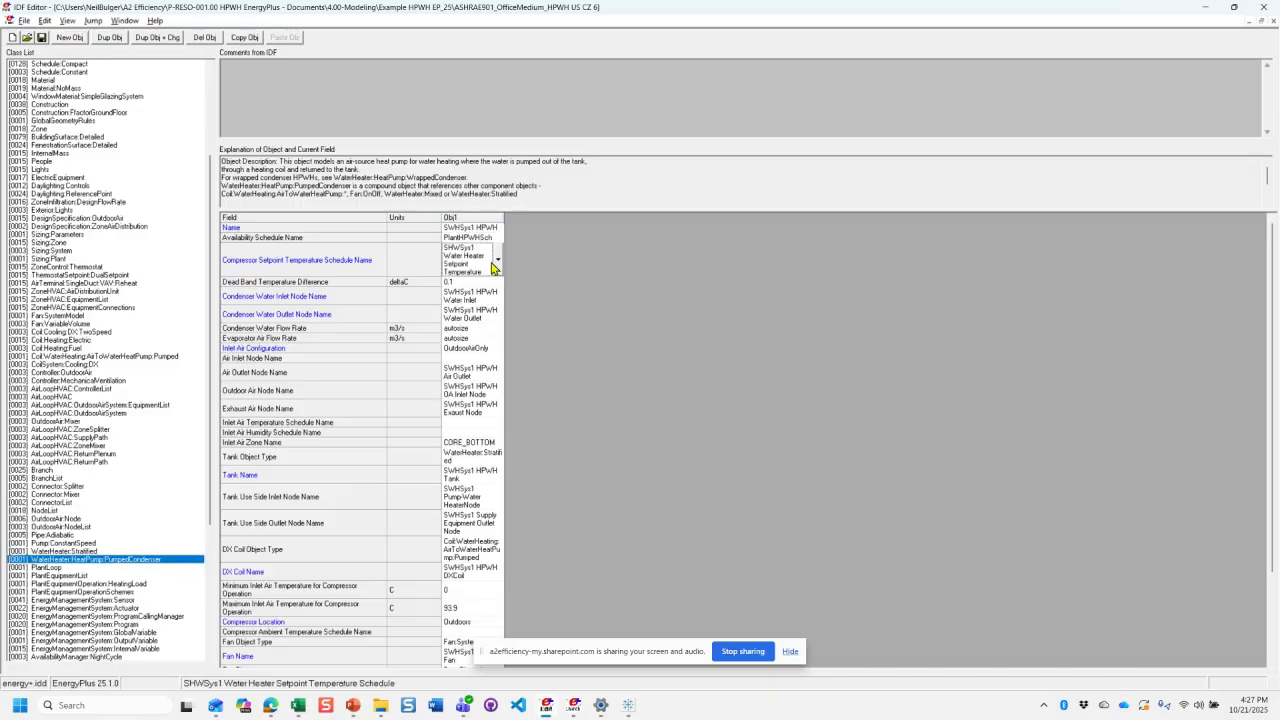
double_click(504, 218)
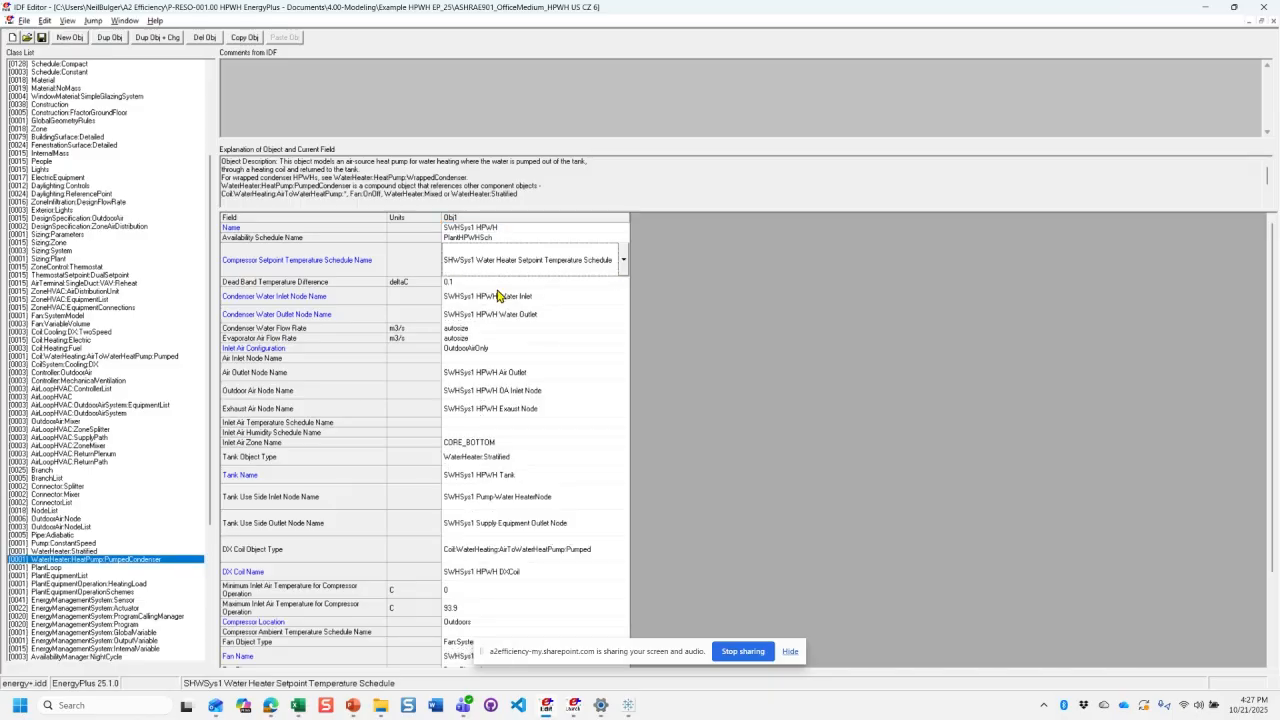
left_click(508, 283)
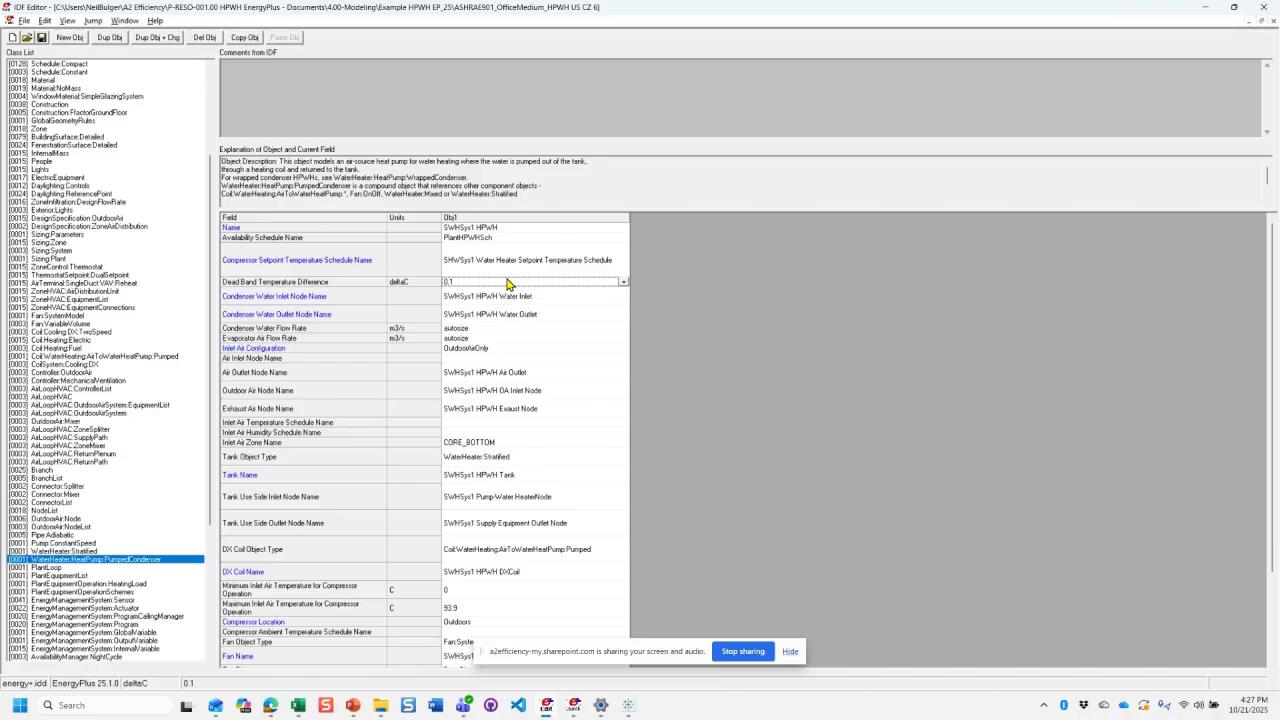